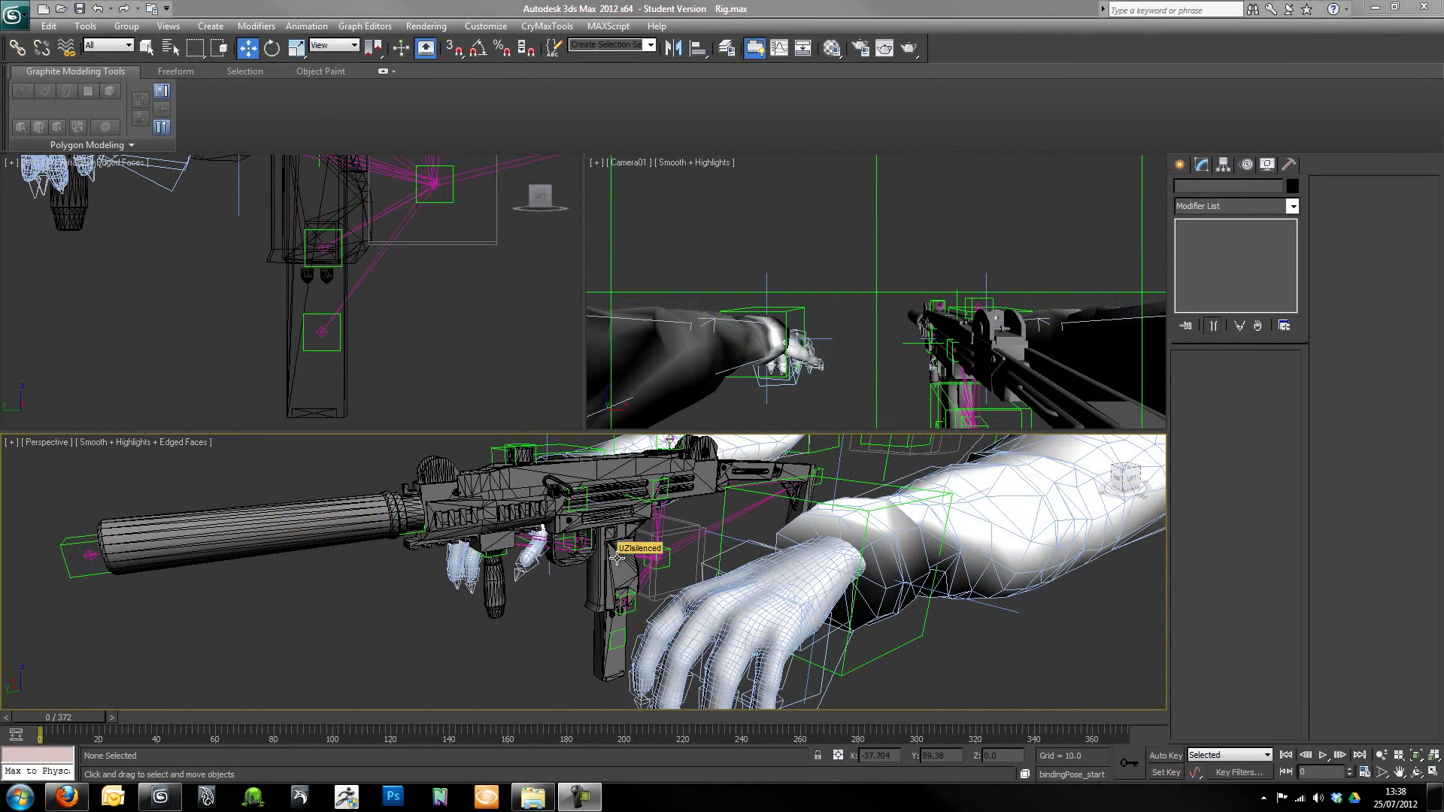
{"action": "scroll", "coordinate": [639, 557], "scroll_direction": "down", "scroll_amount": 3}
{"action": "middle_click_drag", "start_coordinate": [639, 557], "coordinate": [692, 546], "text": "alt"}
{"action": "scroll", "coordinate": [607, 571], "scroll_direction": "up", "scroll_amount": 2}
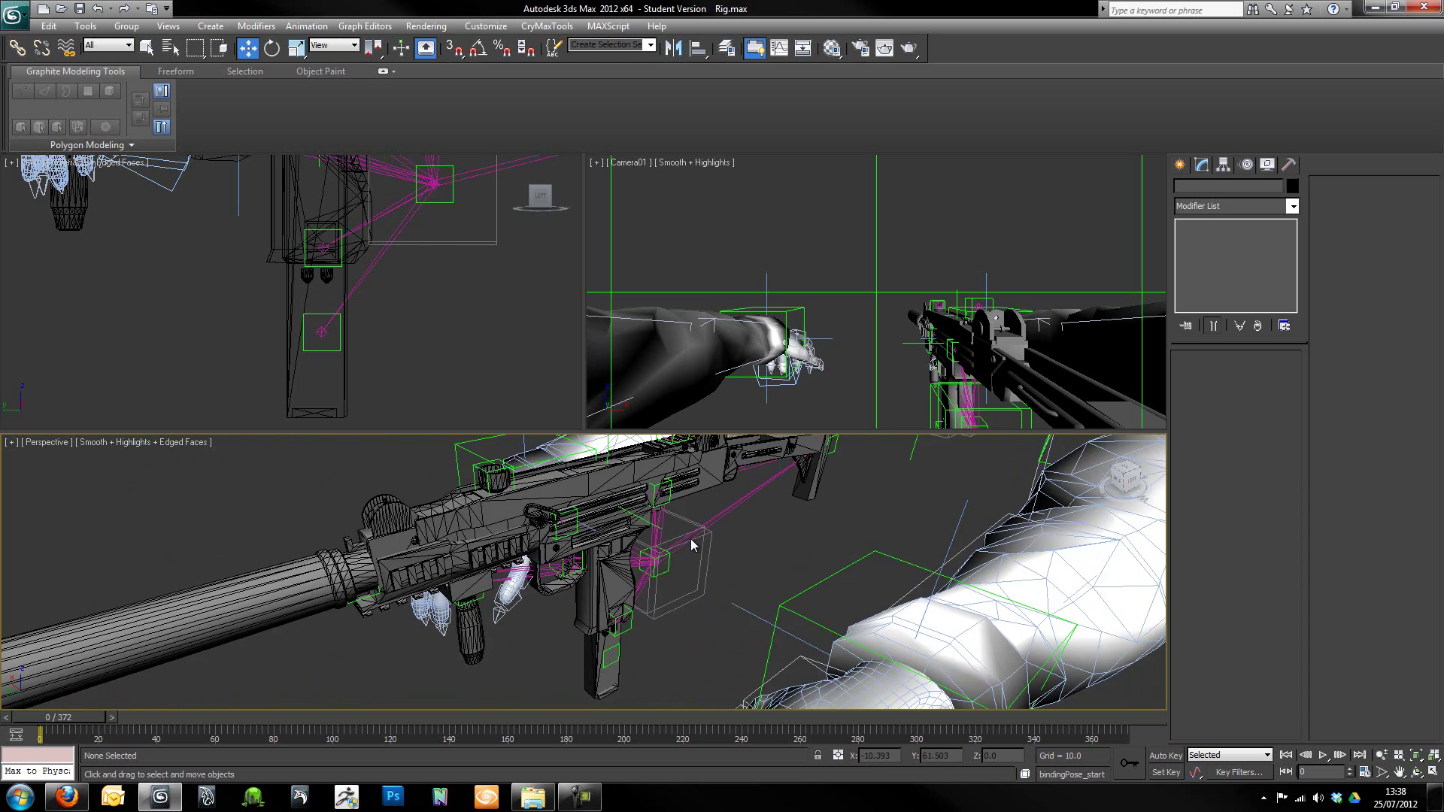
{"action": "middle_click_drag", "start_coordinate": [611, 562], "coordinate": [531, 576], "text": "alt"}
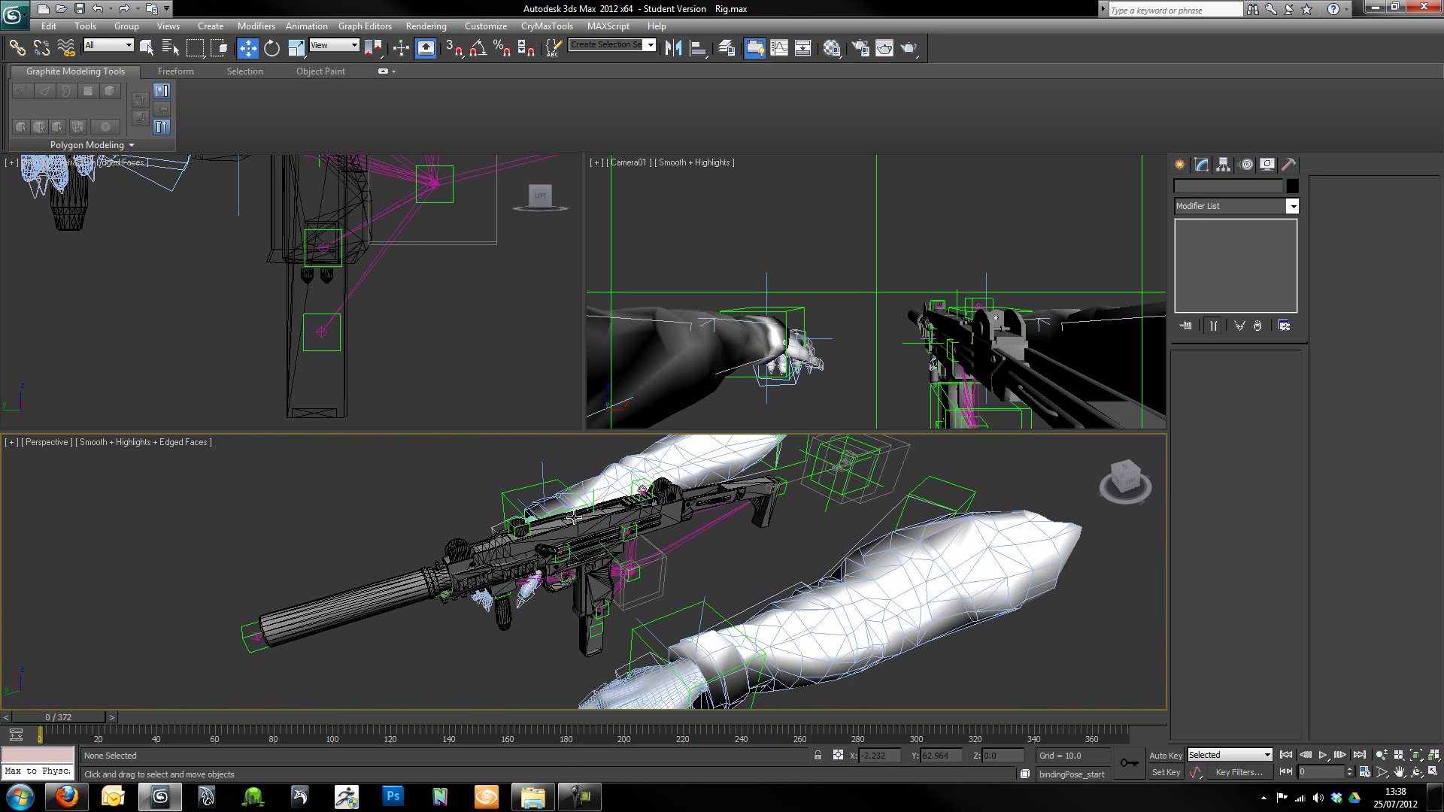
Switch to Firefox and check the CryENGINE 3 Free SDK version on the Crydev download page.
{"action": "left_click", "coordinate": [66, 797]}
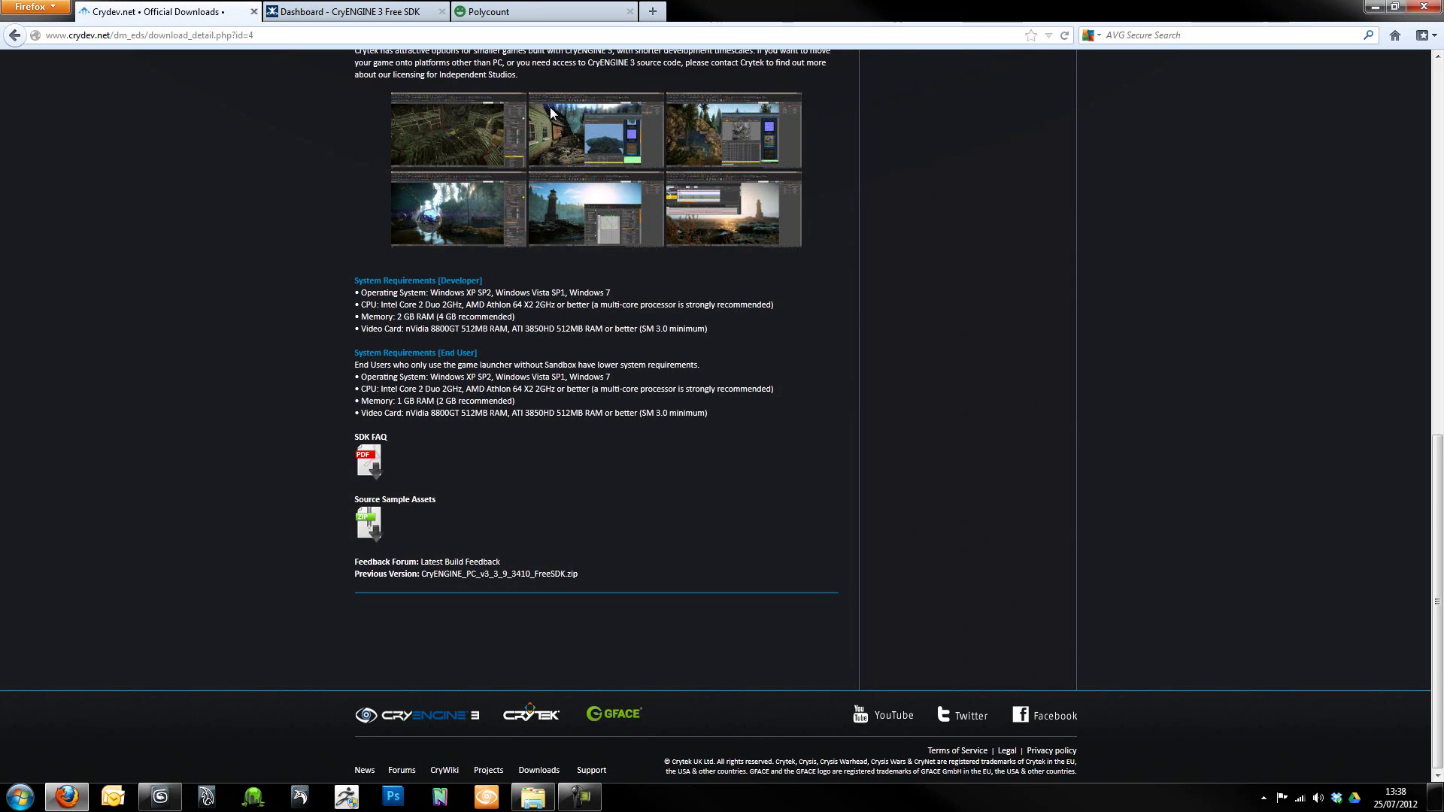
{"action": "scroll", "coordinate": [720, 342], "scroll_direction": "up", "scroll_amount": 5}
{"action": "scroll", "coordinate": [720, 342], "scroll_direction": "up", "scroll_amount": 4}
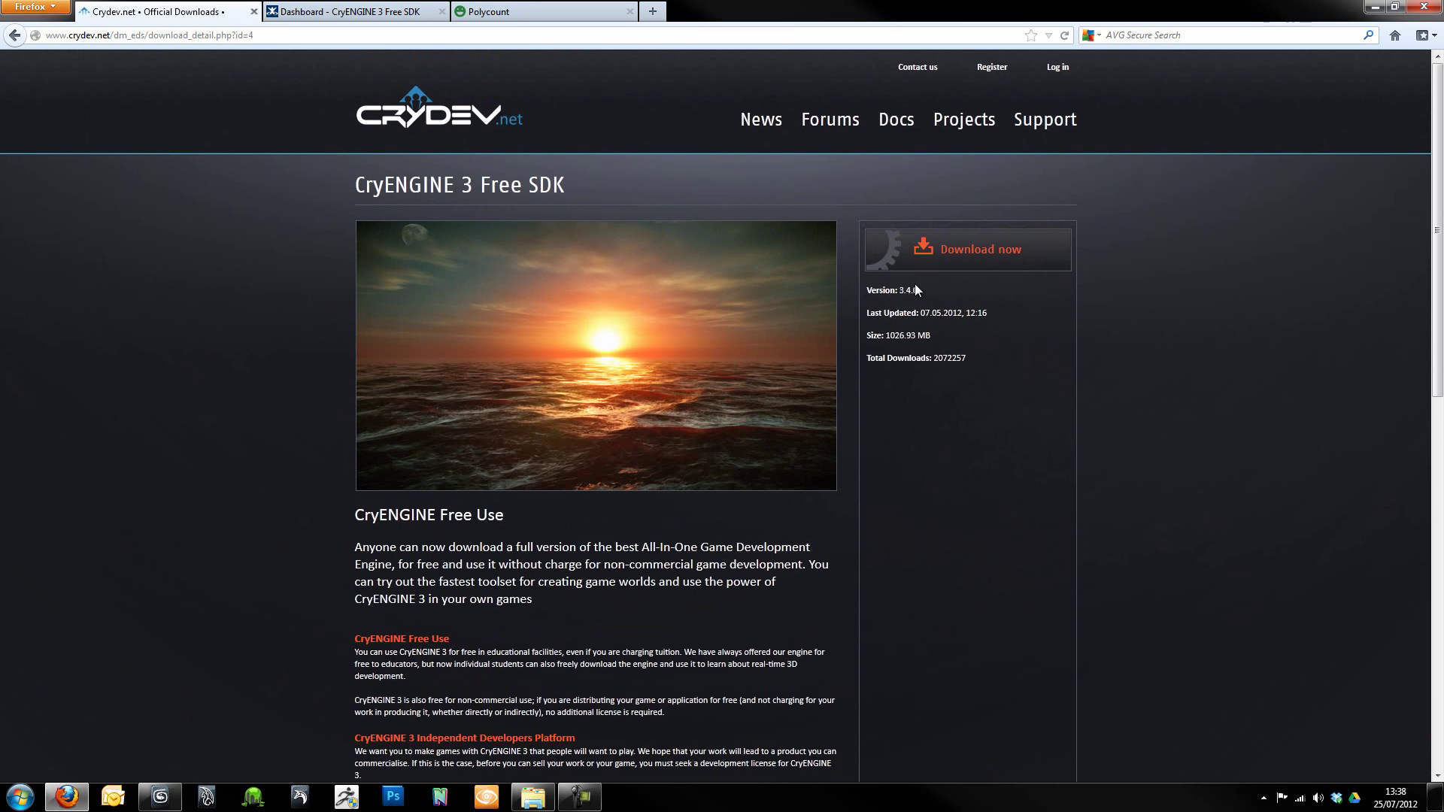
{"action": "left_click", "coordinate": [1374, 7]}
Inspect the silenced Uzi mesh's Skin modifier and its bone list.
{"action": "mouse_move", "coordinate": [797, 540]}
{"action": "middle_mouse_down", "text": "alt"}
{"action": "mouse_move", "coordinate": [663, 596]}
{"action": "mouse_move", "coordinate": [669, 565]}
{"action": "mouse_move", "coordinate": [652, 597]}
{"action": "mouse_move", "coordinate": [636, 538]}
{"action": "mouse_move", "coordinate": [760, 503]}
{"action": "mouse_move", "coordinate": [798, 516]}
{"action": "mouse_move", "coordinate": [774, 492]}
{"action": "mouse_move", "coordinate": [665, 539]}
{"action": "mouse_move", "coordinate": [696, 520]}
{"action": "mouse_move", "coordinate": [666, 550]}
{"action": "middle_mouse_up", "text": "alt"}
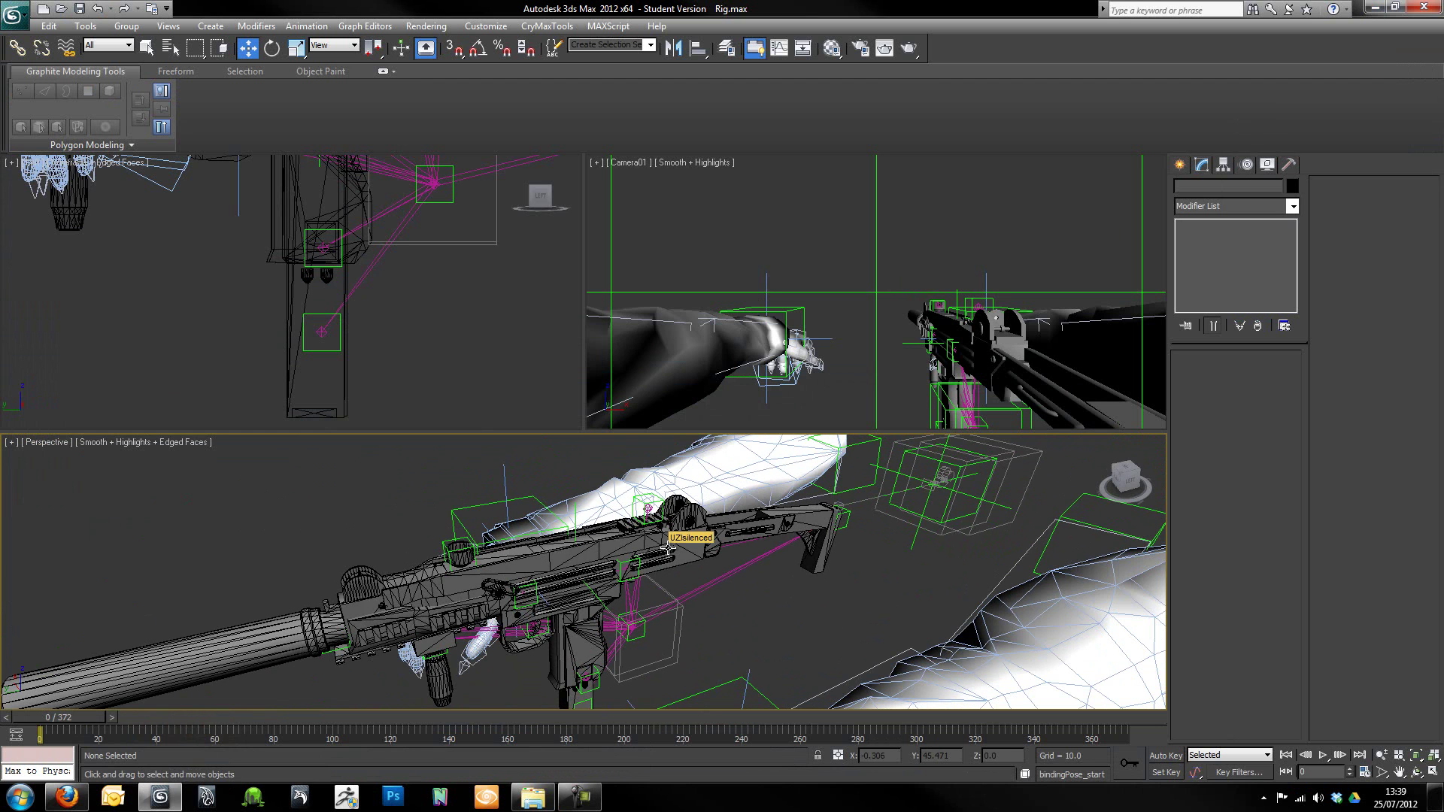
{"action": "left_click", "coordinate": [520, 574]}
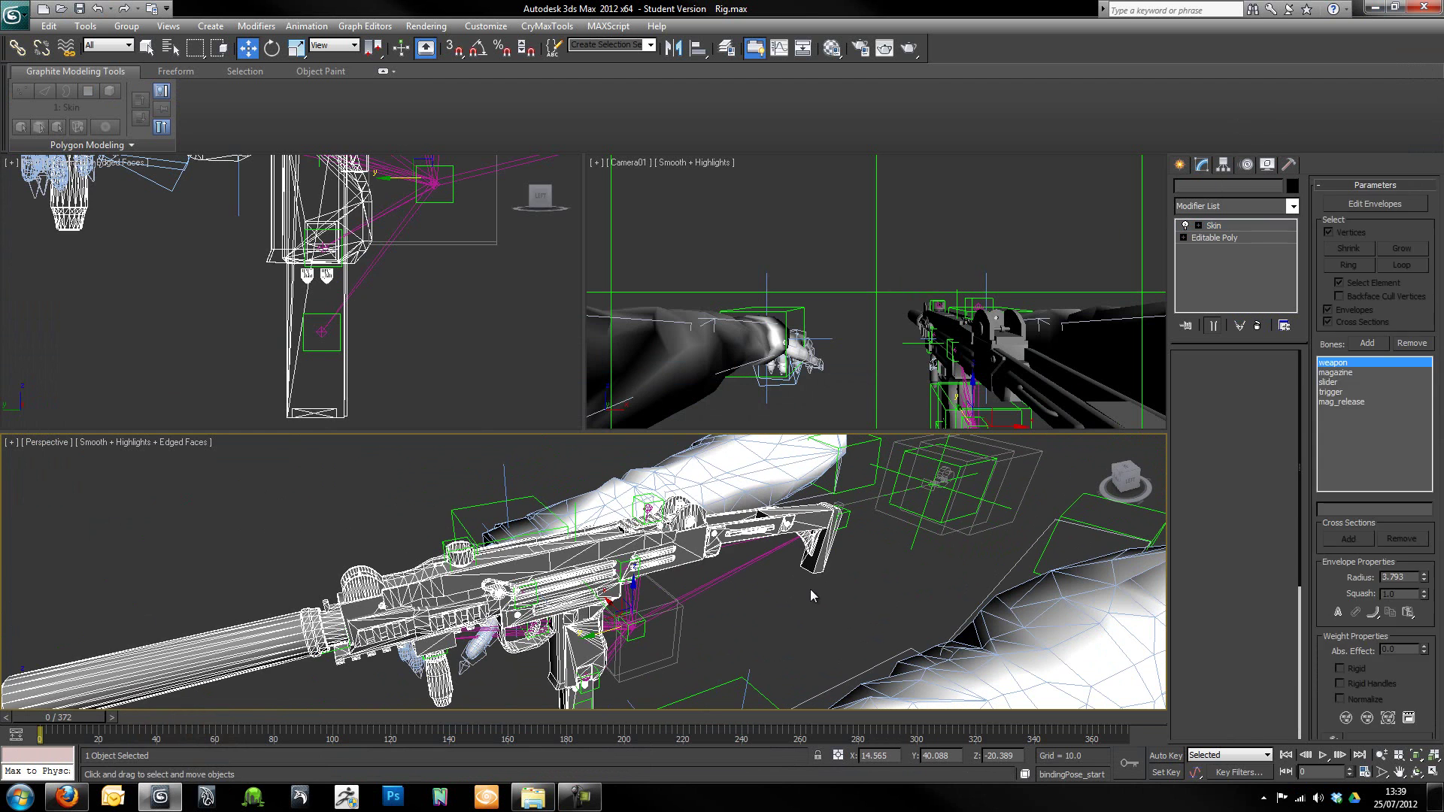
{"action": "left_click", "coordinate": [325, 507]}
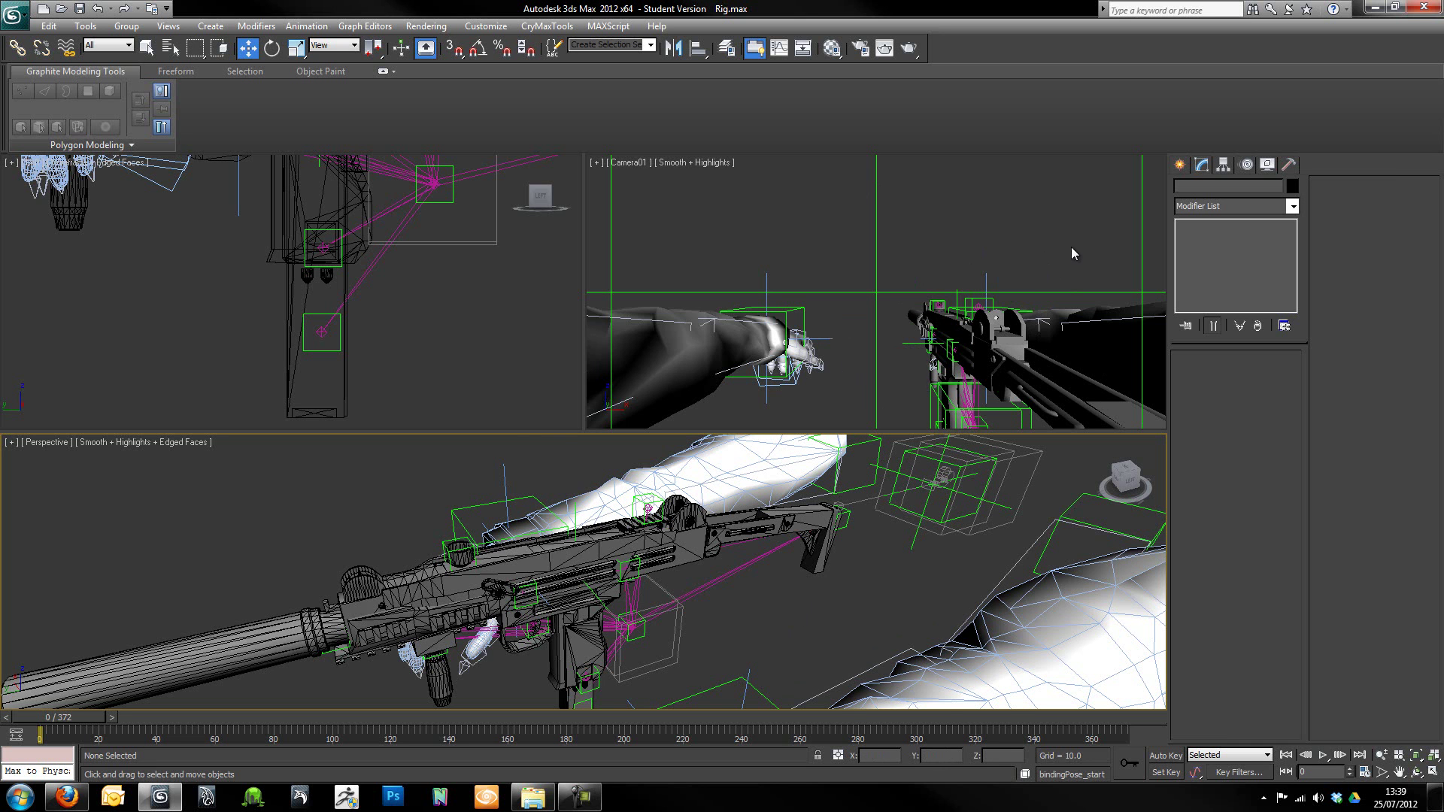
{"action": "middle_click_drag", "start_coordinate": [804, 607], "coordinate": [752, 579]}
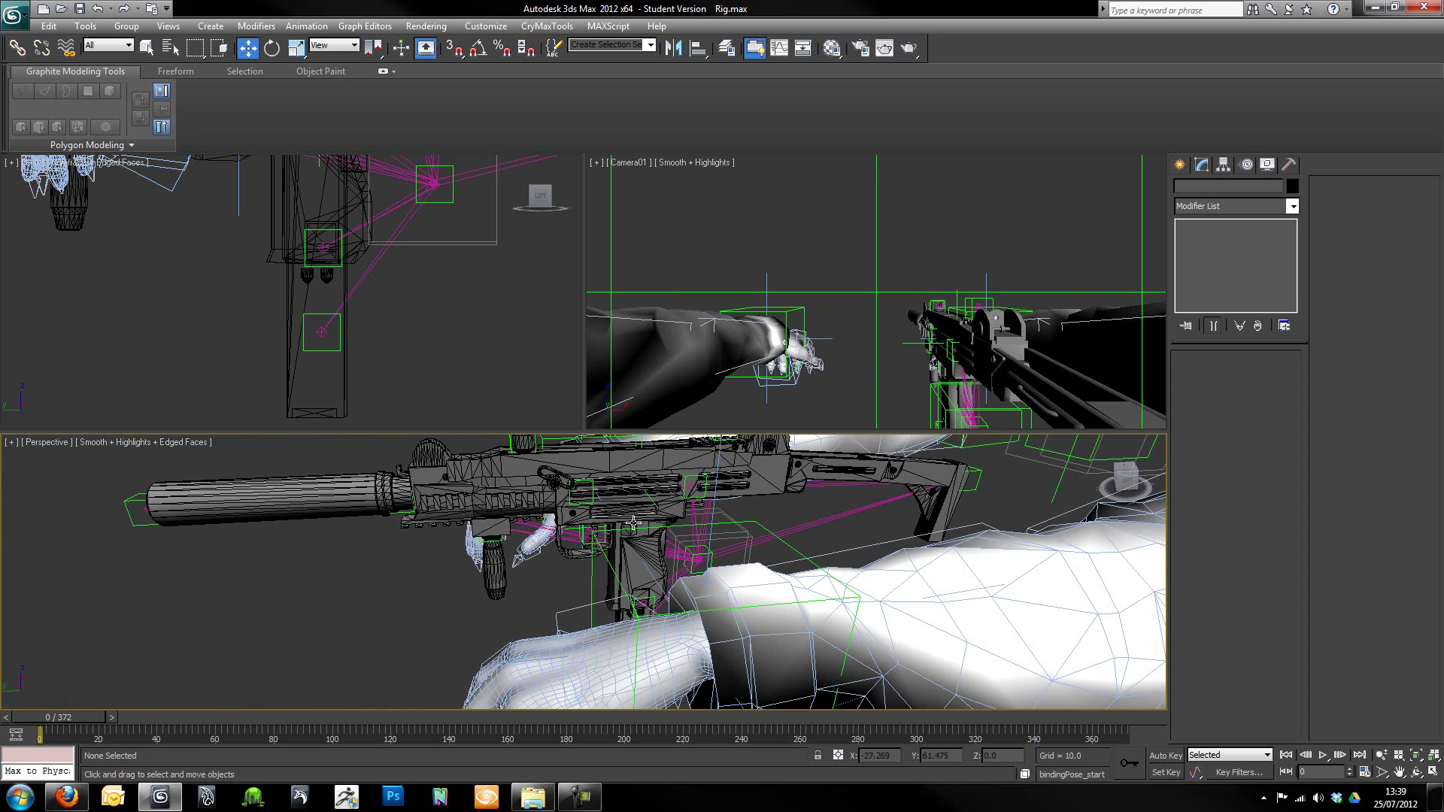
Switch to the desktop, replacing the open UziContent window with the CryENGINE3dx11 Game\Objects\weapons folder.
{"action": "left_click", "coordinate": [1371, 9]}
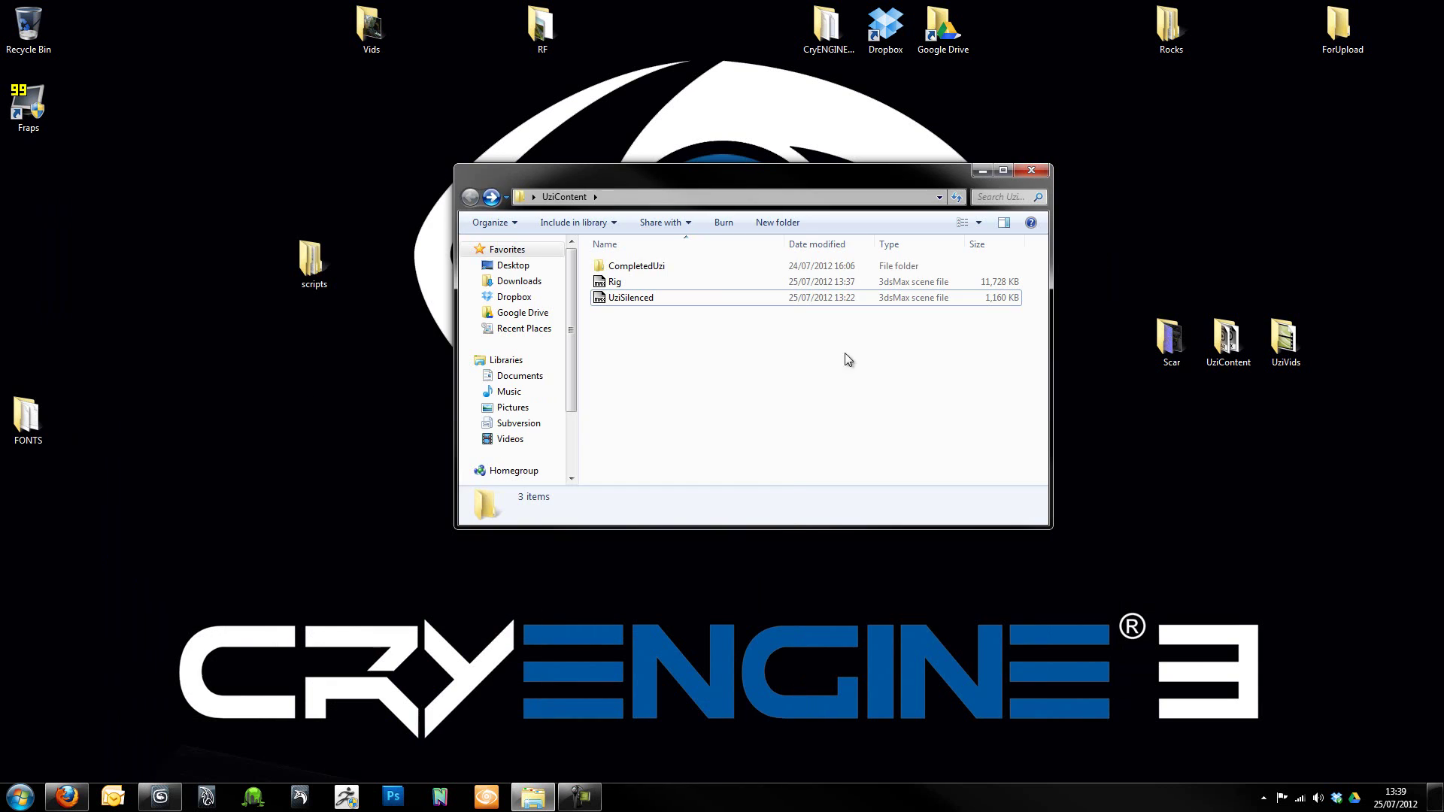
{"action": "left_click", "coordinate": [1028, 171]}
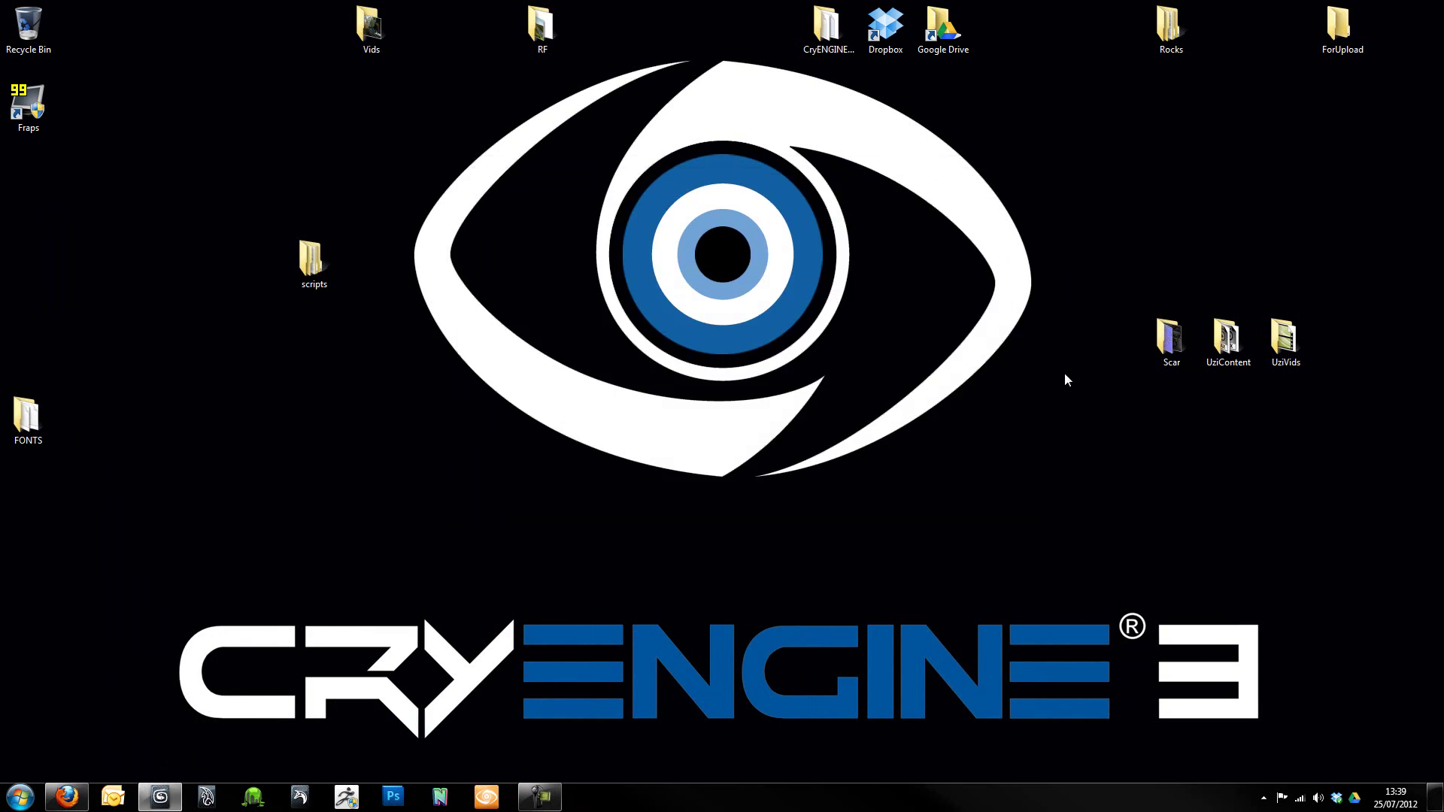
{"action": "double_click", "coordinate": [821, 34]}
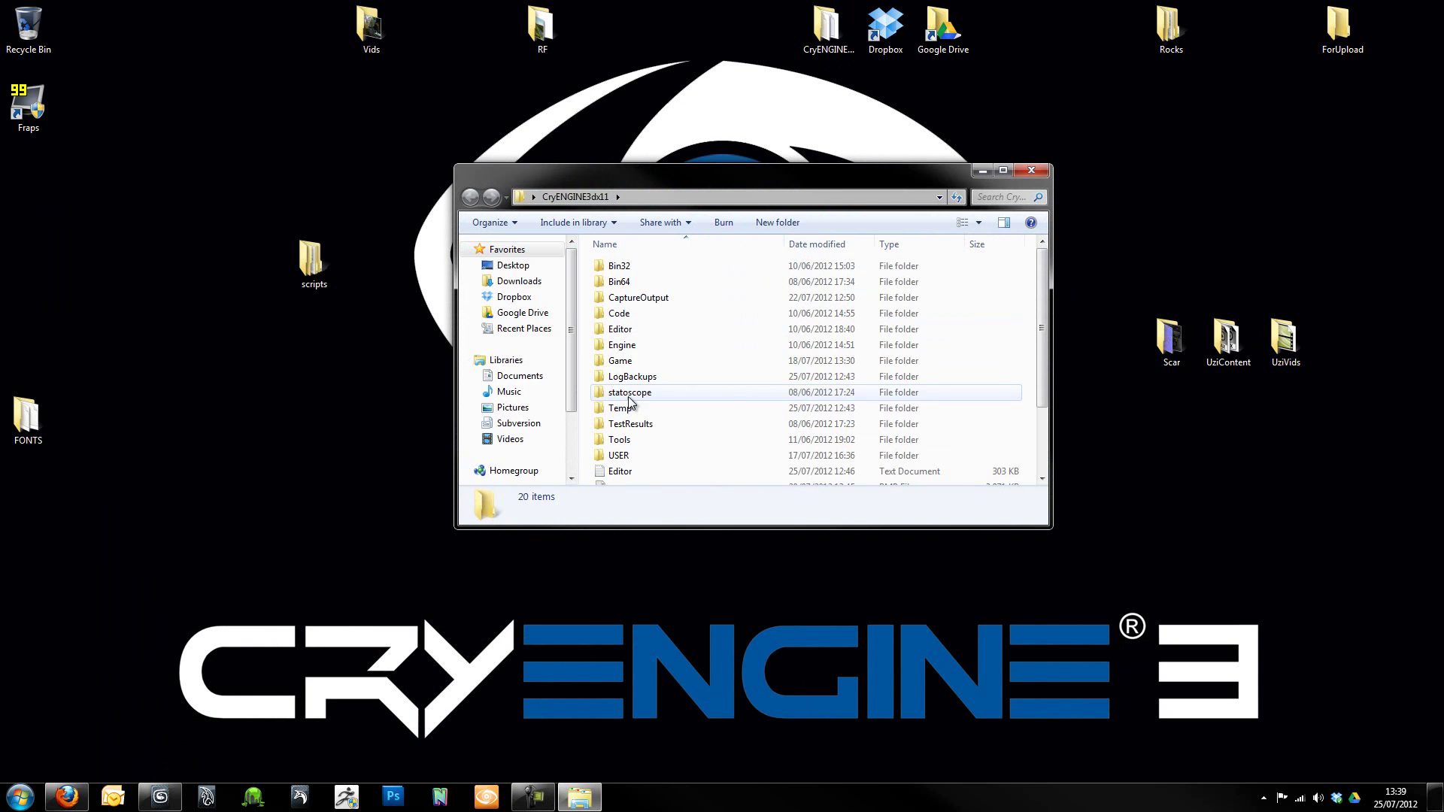
{"action": "left_click", "coordinate": [630, 362]}
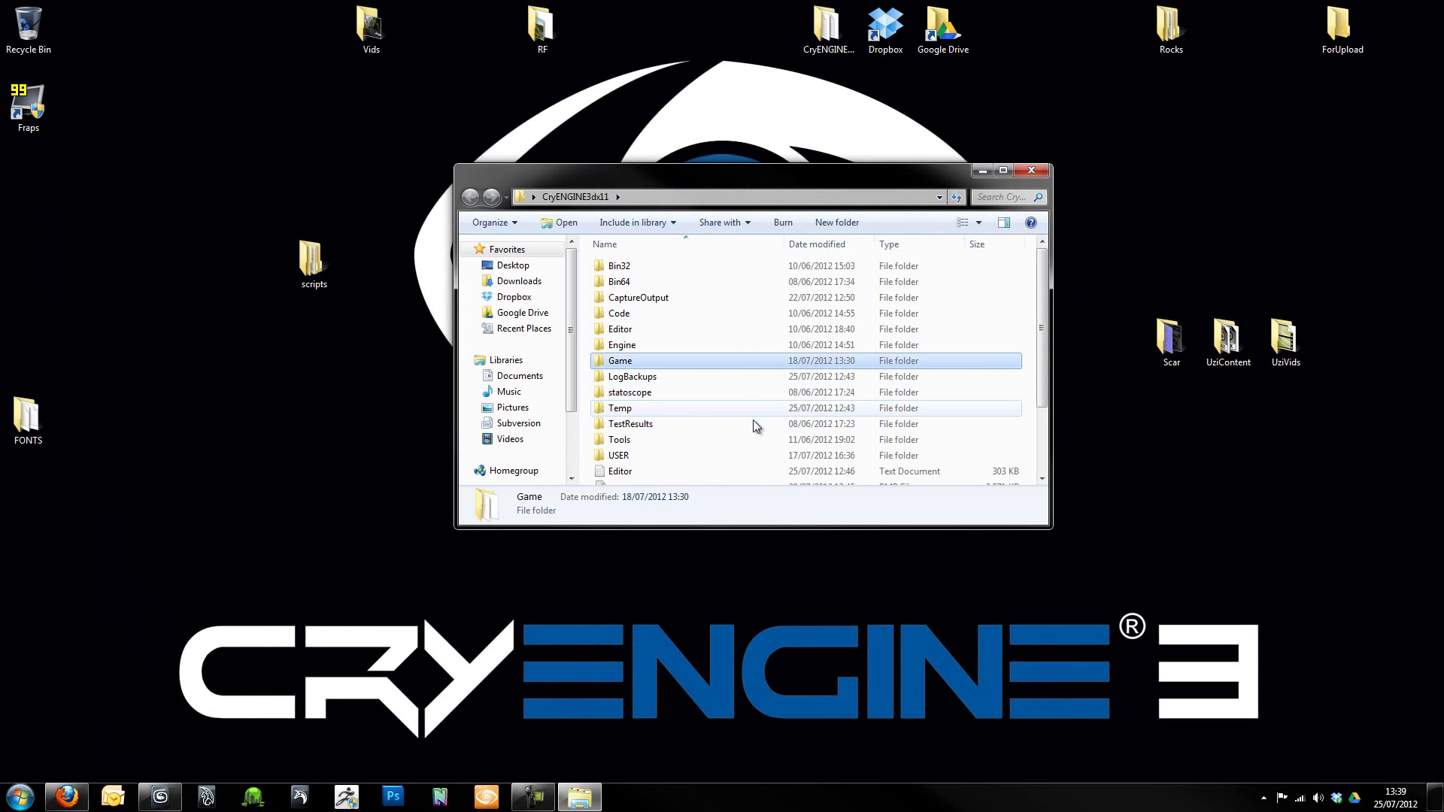
{"action": "double_click", "coordinate": [634, 363]}
{"action": "double_click", "coordinate": [681, 362]}
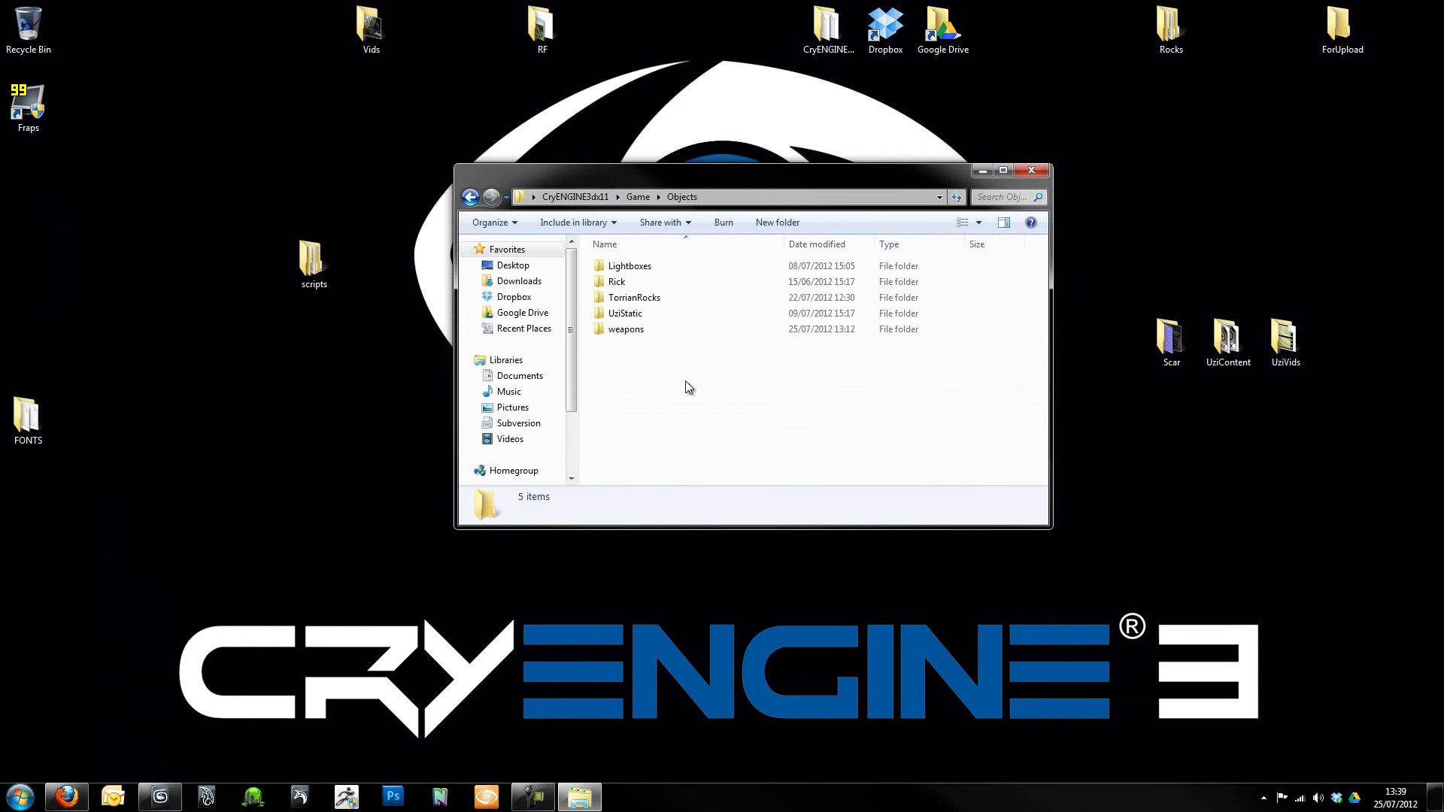
{"action": "double_click", "coordinate": [618, 331]}
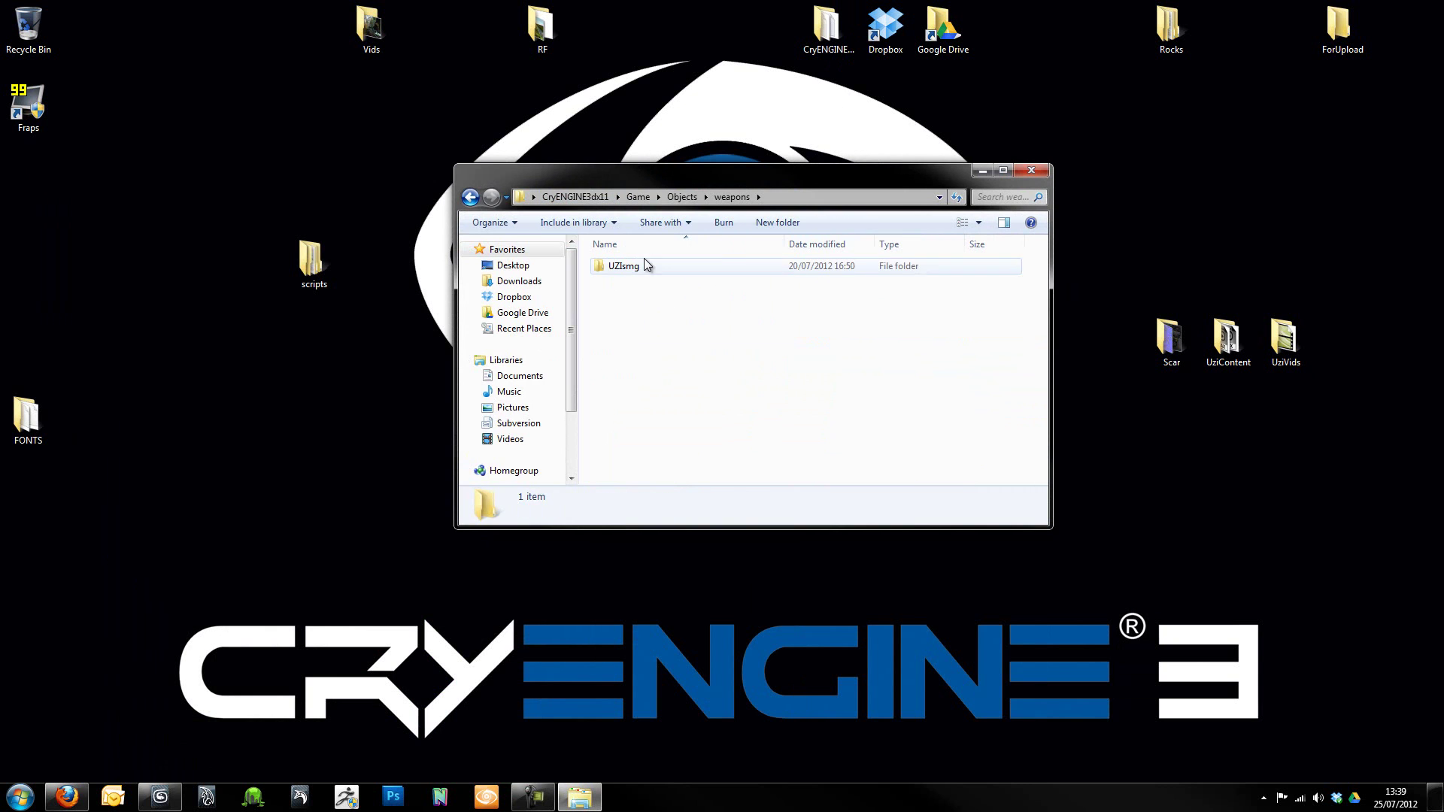
Create a new folder named UZIsilenced in the weapons folder.
{"action": "right_click", "coordinate": [626, 329]}
{"action": "mouse_move", "coordinate": [542, 547]}
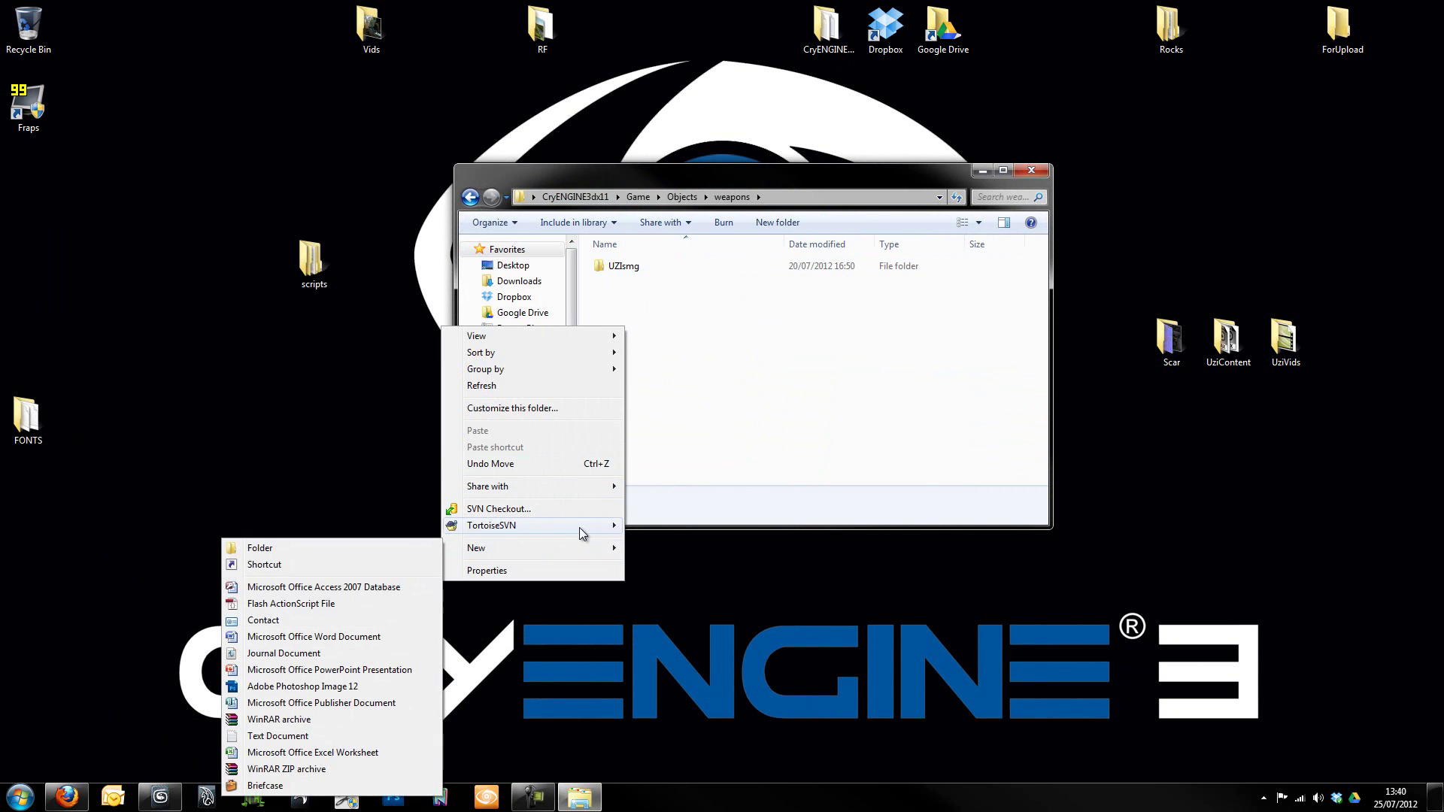
{"action": "left_click", "coordinate": [339, 554]}
{"action": "type", "text": "UZIsilen"}
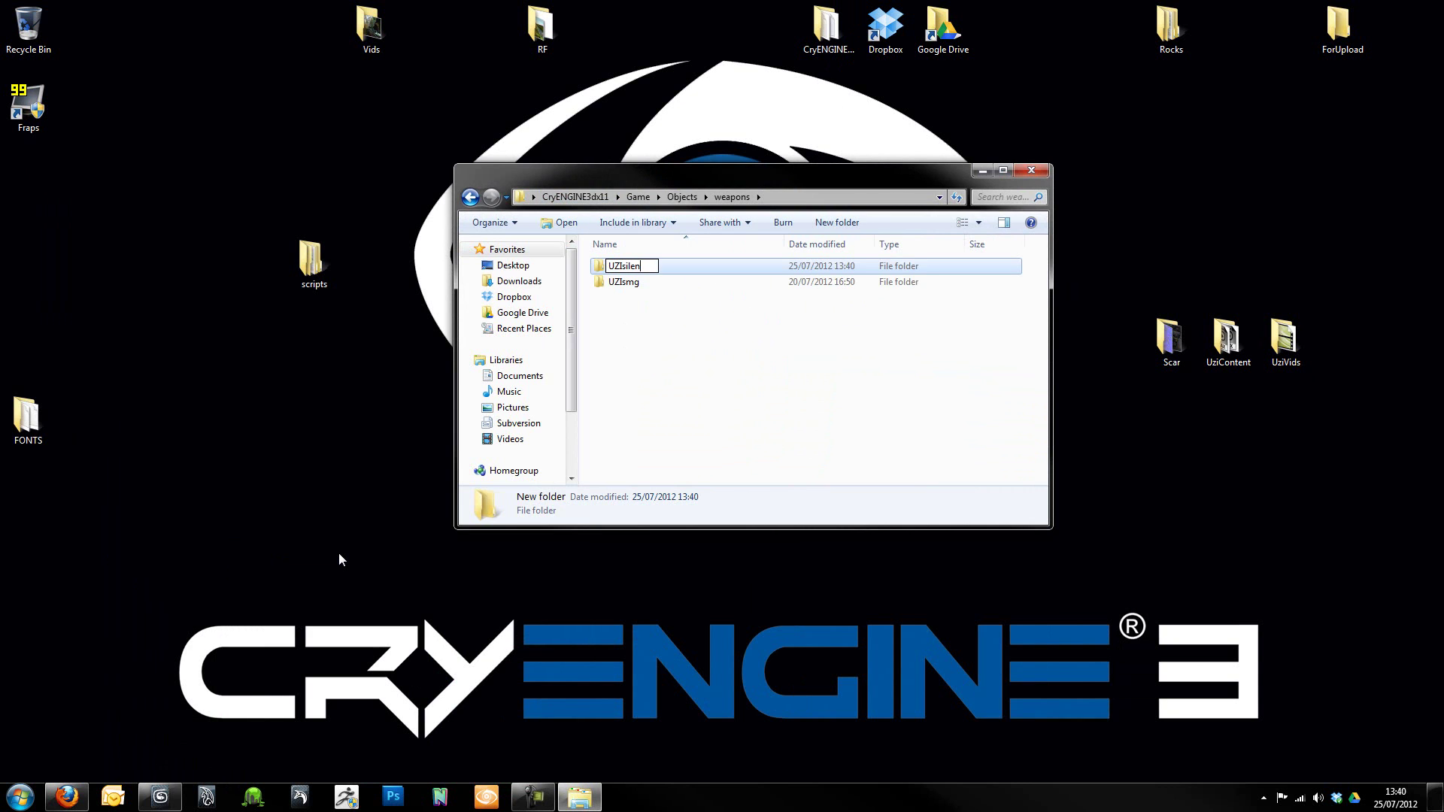
{"action": "type", "text": "ced"}
{"action": "left_click", "coordinate": [678, 348]}
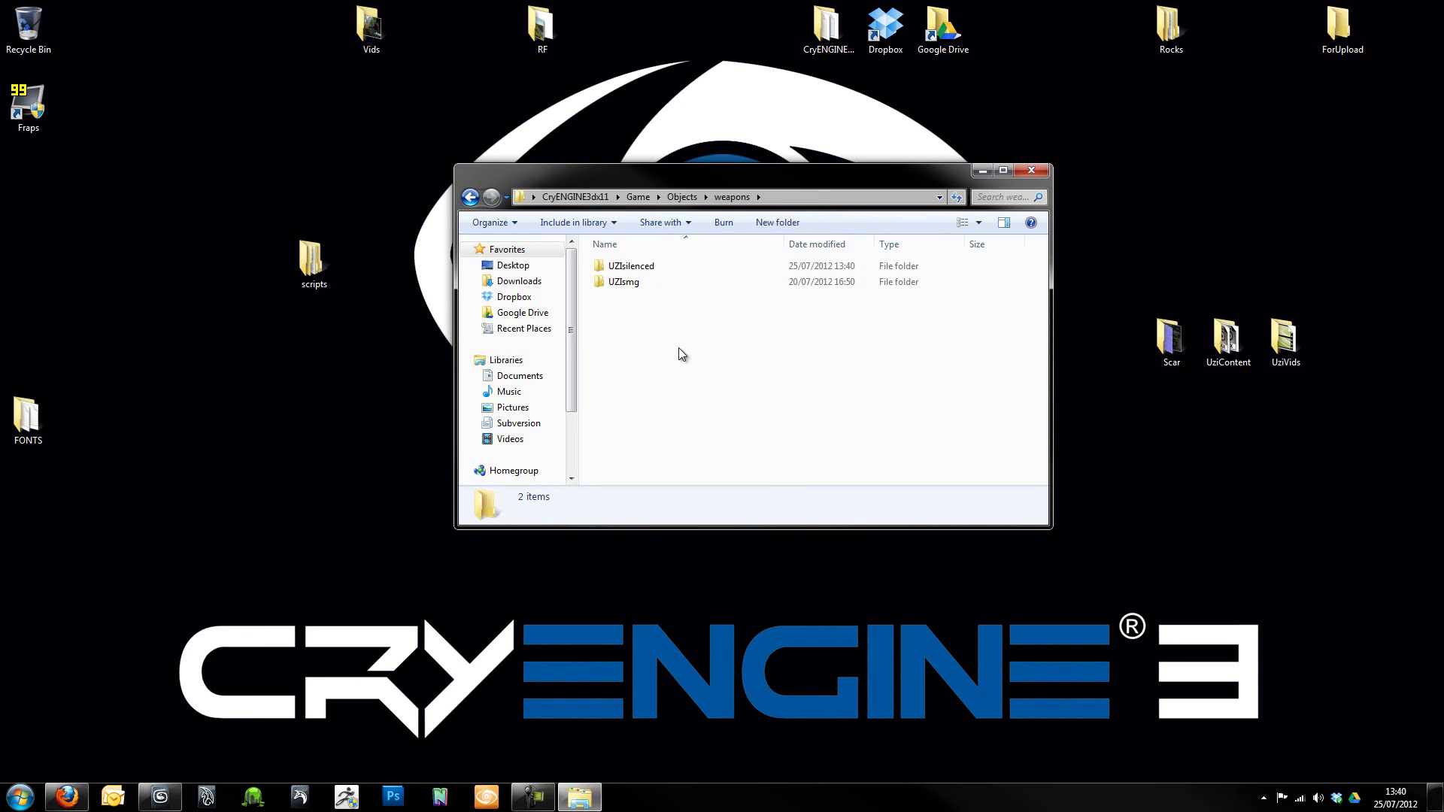
Create a Textures folder inside the UZIsilenced folder.
{"action": "double_click", "coordinate": [689, 266]}
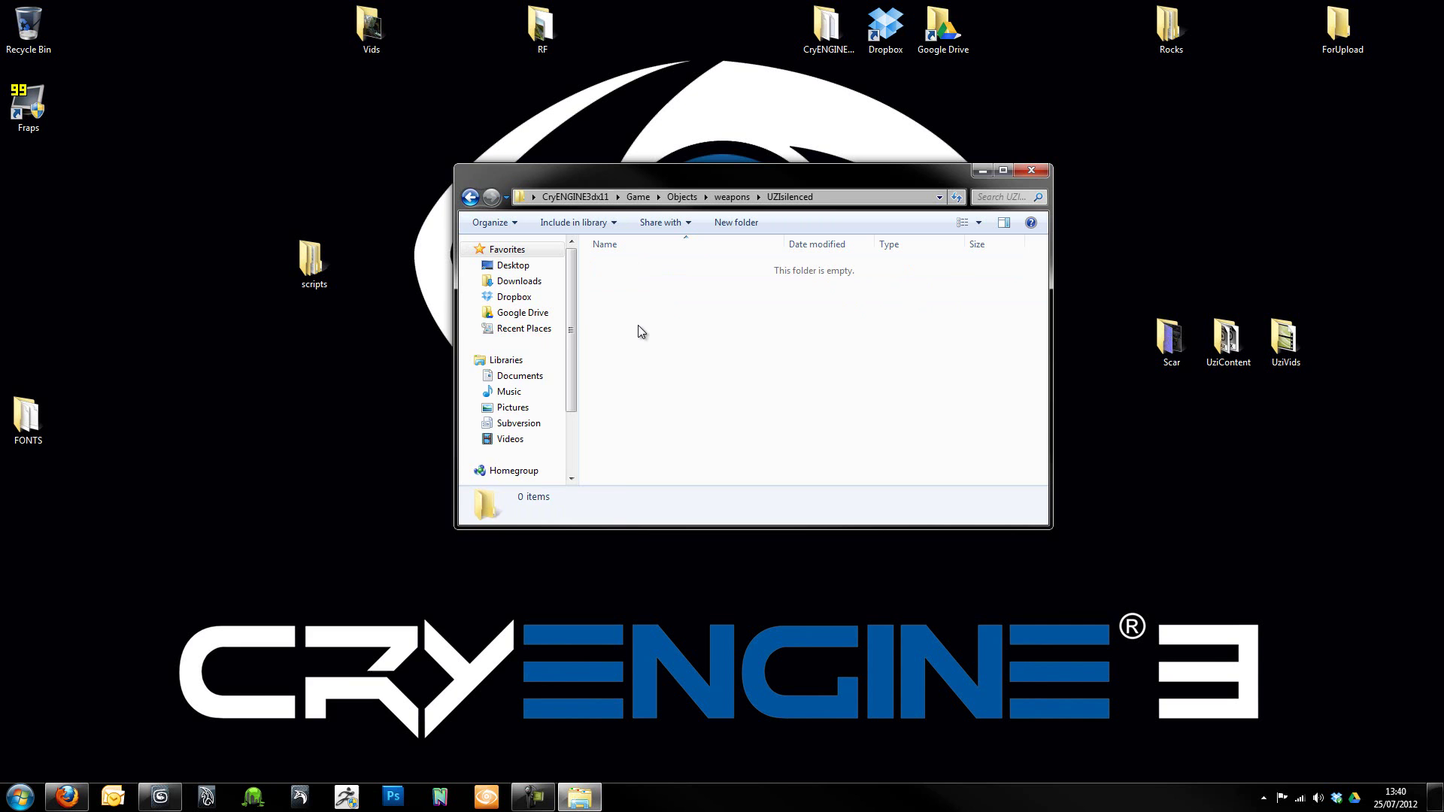
{"action": "right_click", "coordinate": [638, 325]}
{"action": "mouse_move", "coordinate": [498, 548]}
{"action": "left_click", "coordinate": [311, 552]}
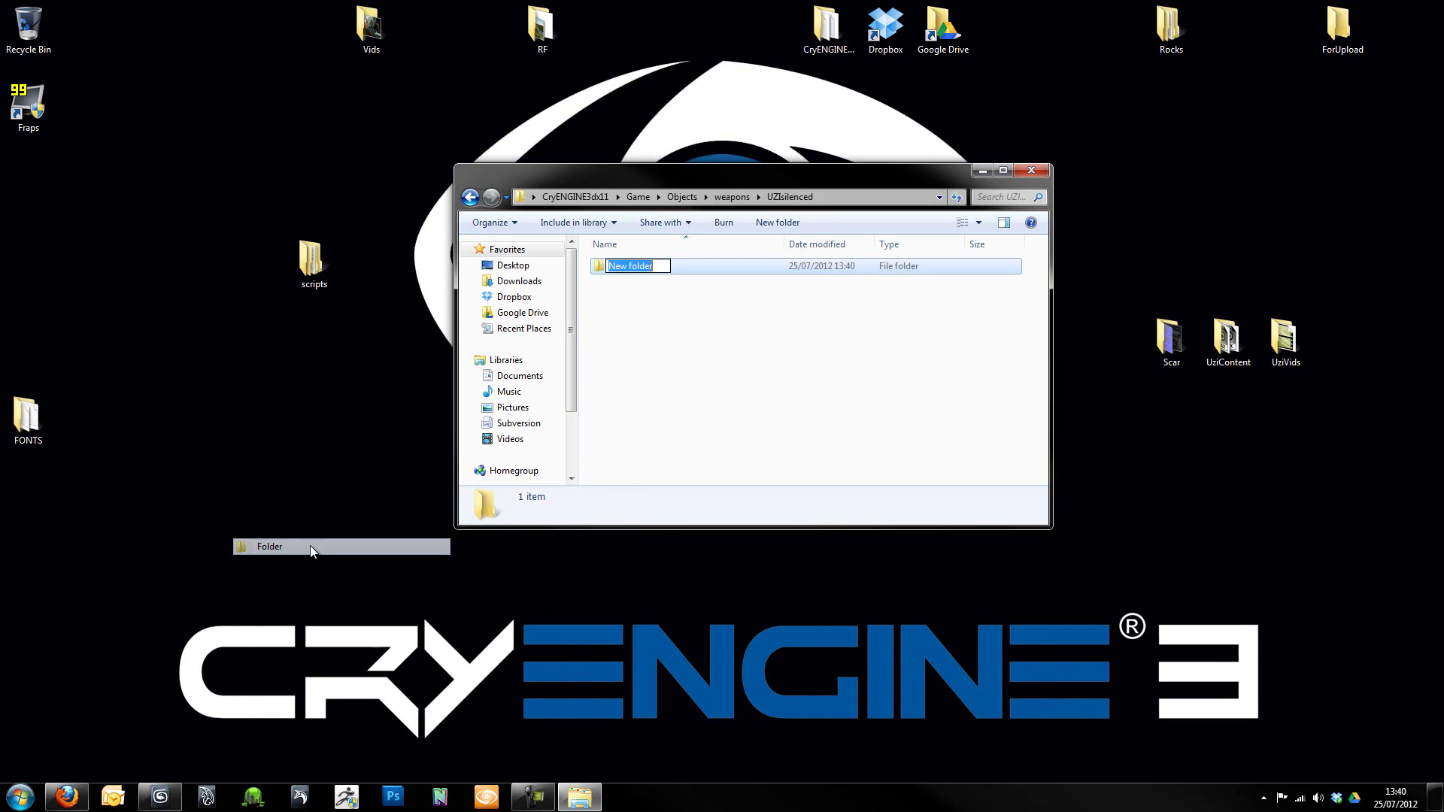
{"action": "type", "text": "Textures"}
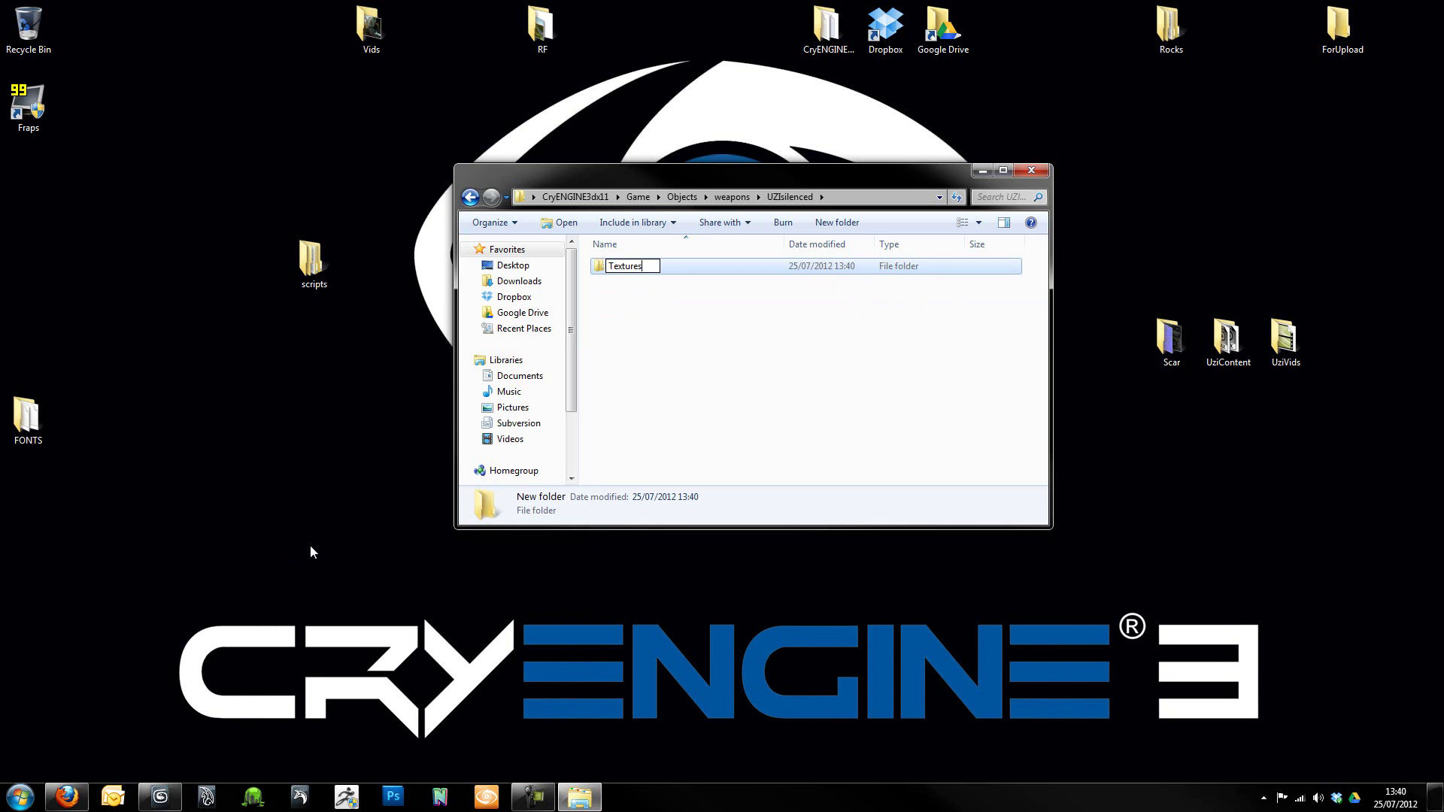
{"action": "key", "text": "Return"}
Create a MaxFiles folder alongside the Textures folder.
{"action": "right_click", "coordinate": [734, 367]}
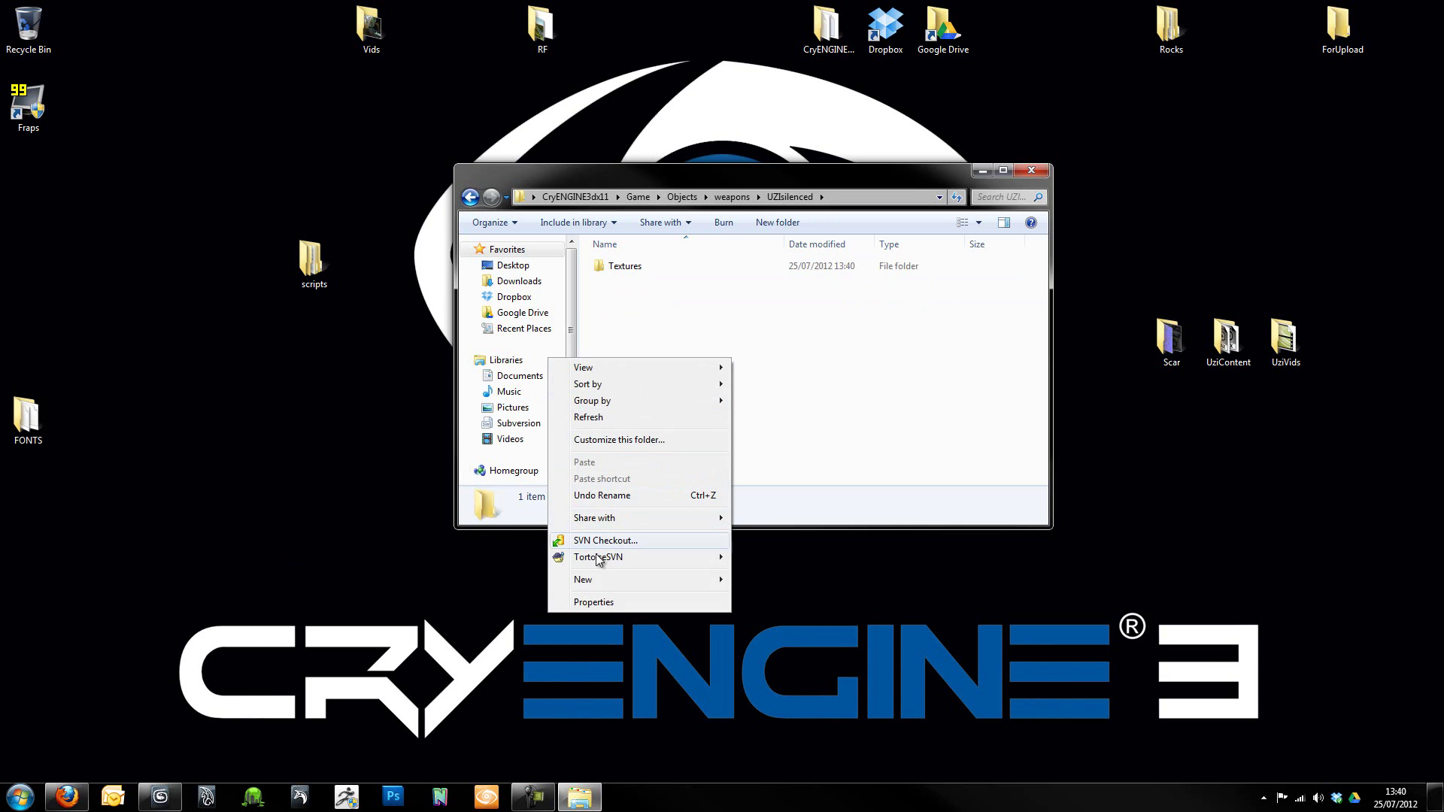
{"action": "mouse_move", "coordinate": [601, 584]}
{"action": "left_click", "coordinate": [368, 342]}
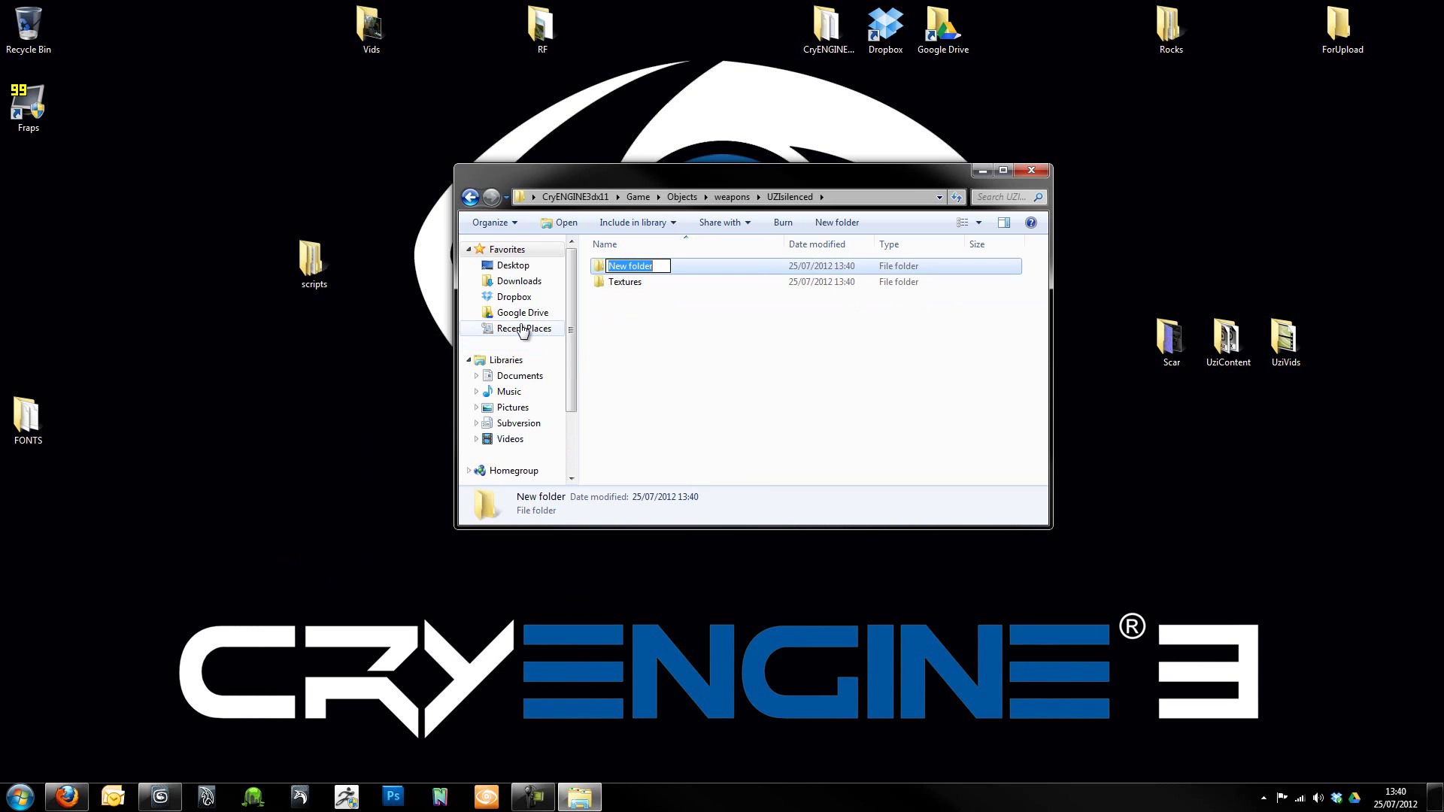
{"action": "type", "text": "m"}
{"action": "type", "text": "Max"}
{"action": "type", "text": "Files"}
{"action": "key", "text": "Return"}
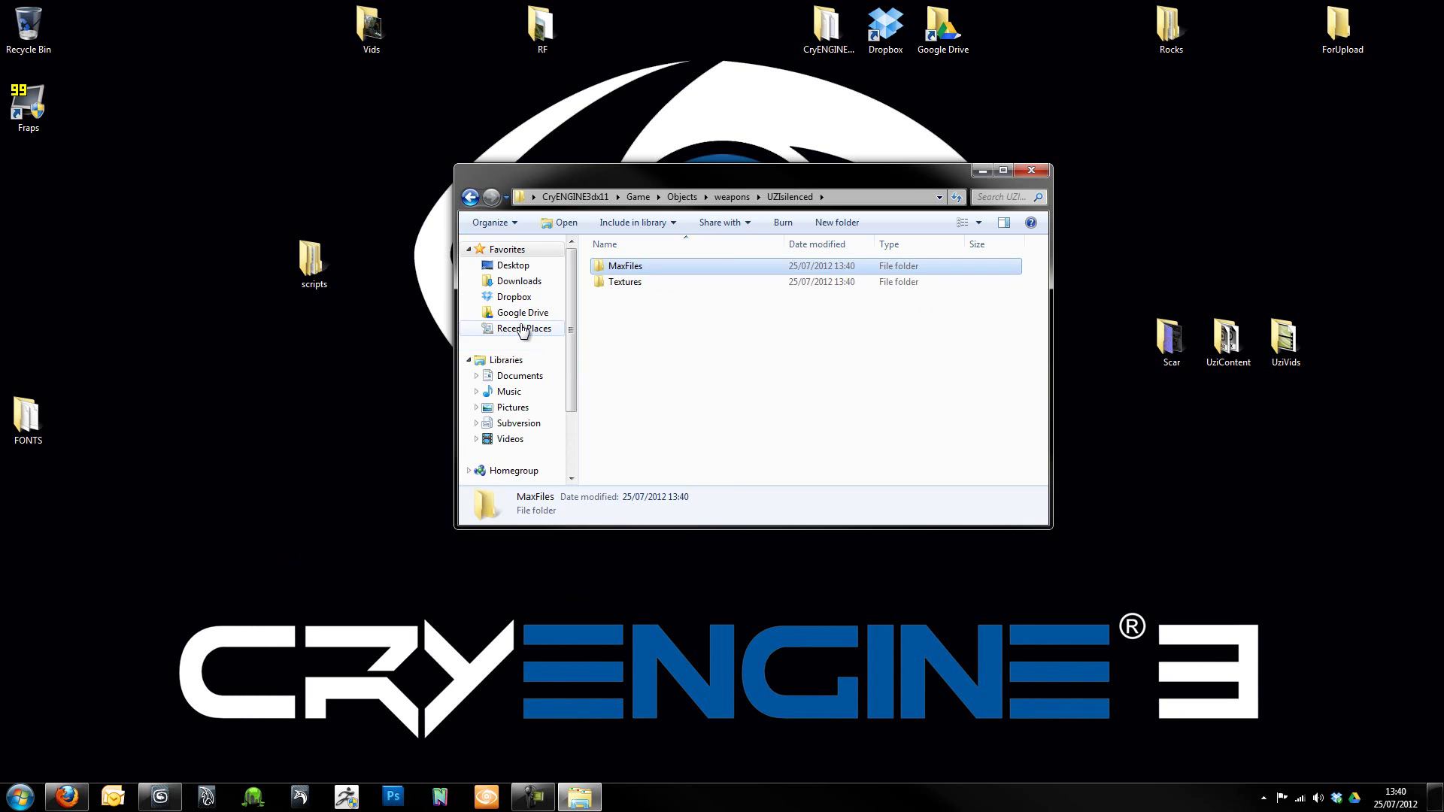
{"action": "left_click", "coordinate": [698, 362]}
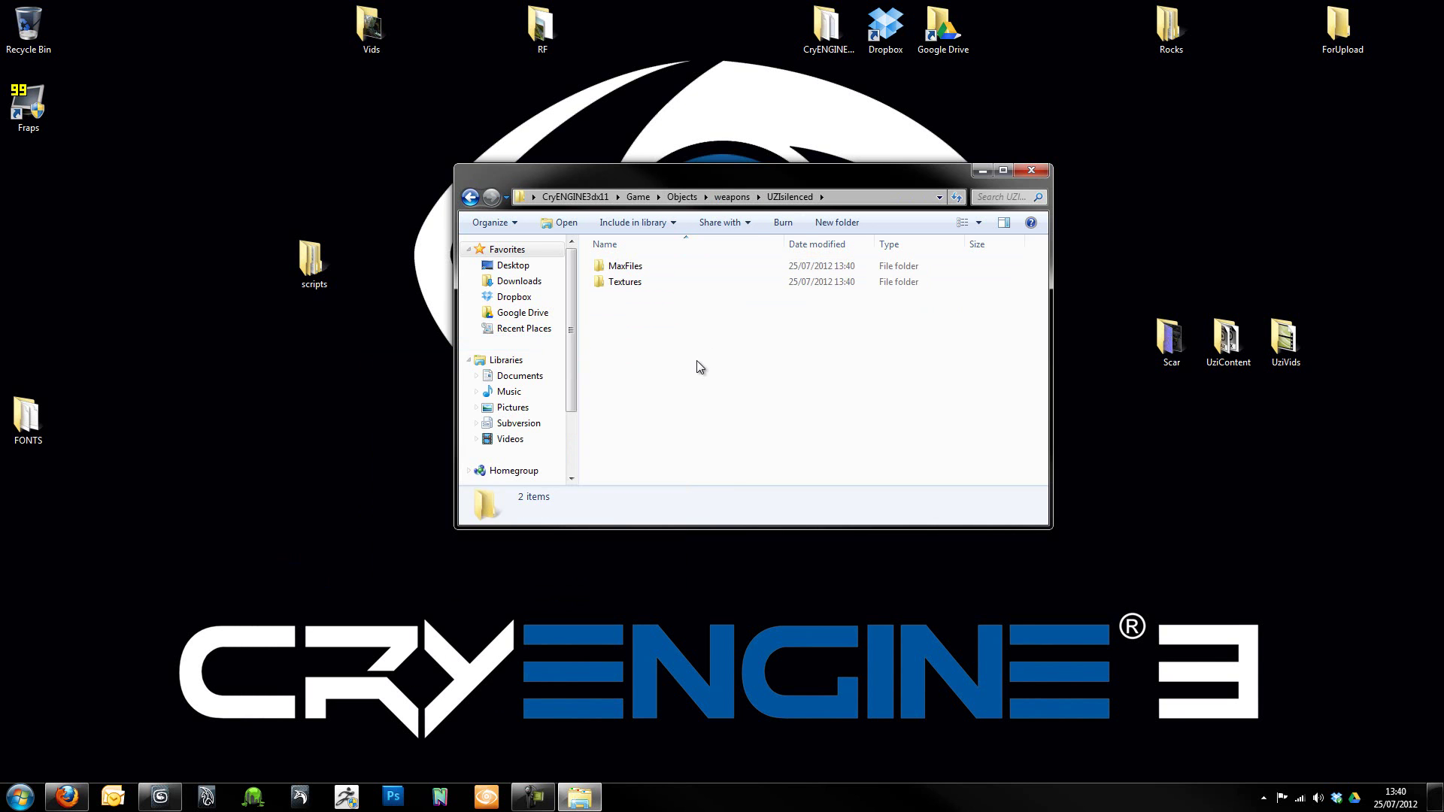
Switch back to 3ds Max and start saving a copy of the rig scene, choosing the CryENGINE3dx11 folder as the location.
{"action": "double_click", "coordinate": [1226, 337]}
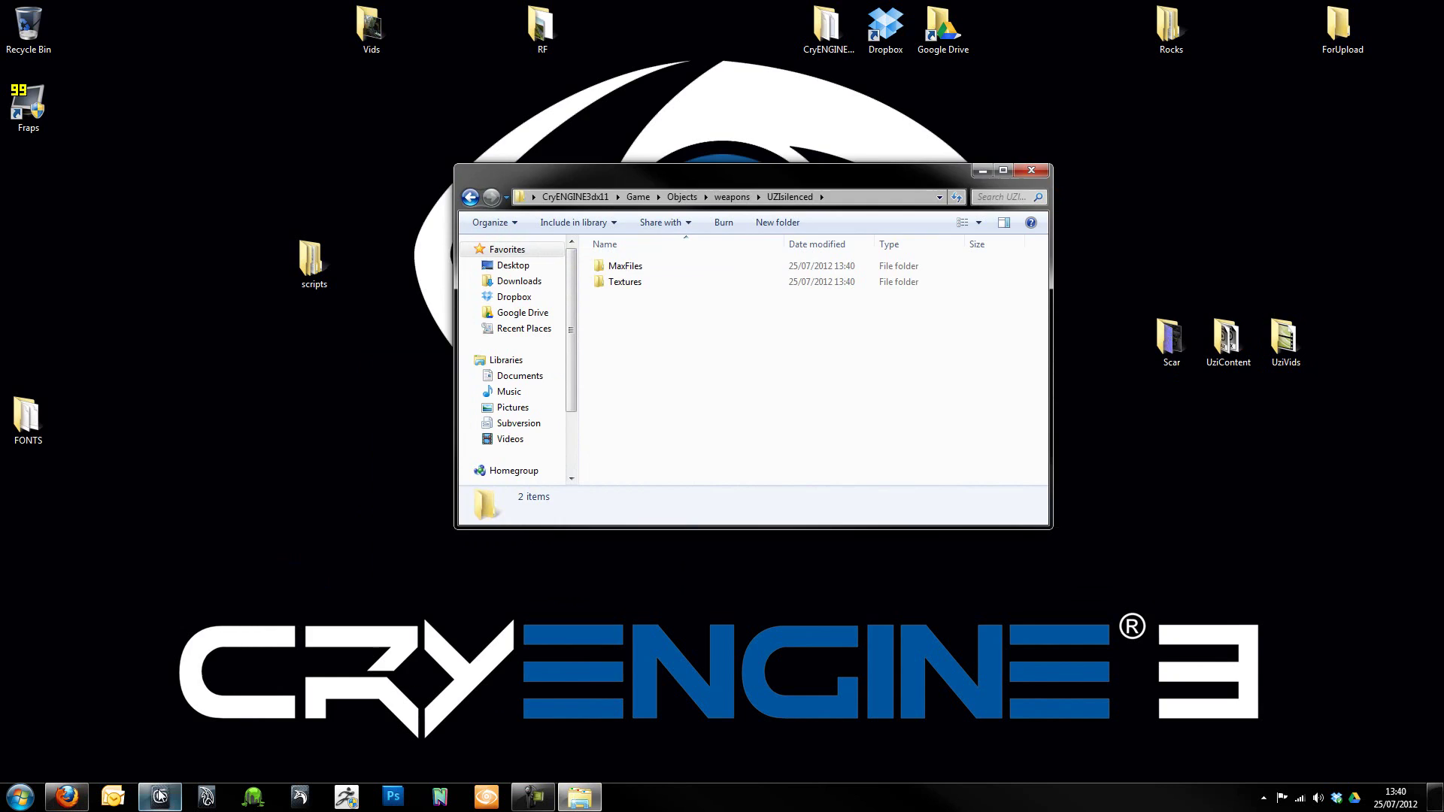
{"action": "left_click", "coordinate": [160, 796]}
{"action": "left_click", "coordinate": [15, 15]}
{"action": "left_click", "coordinate": [51, 181]}
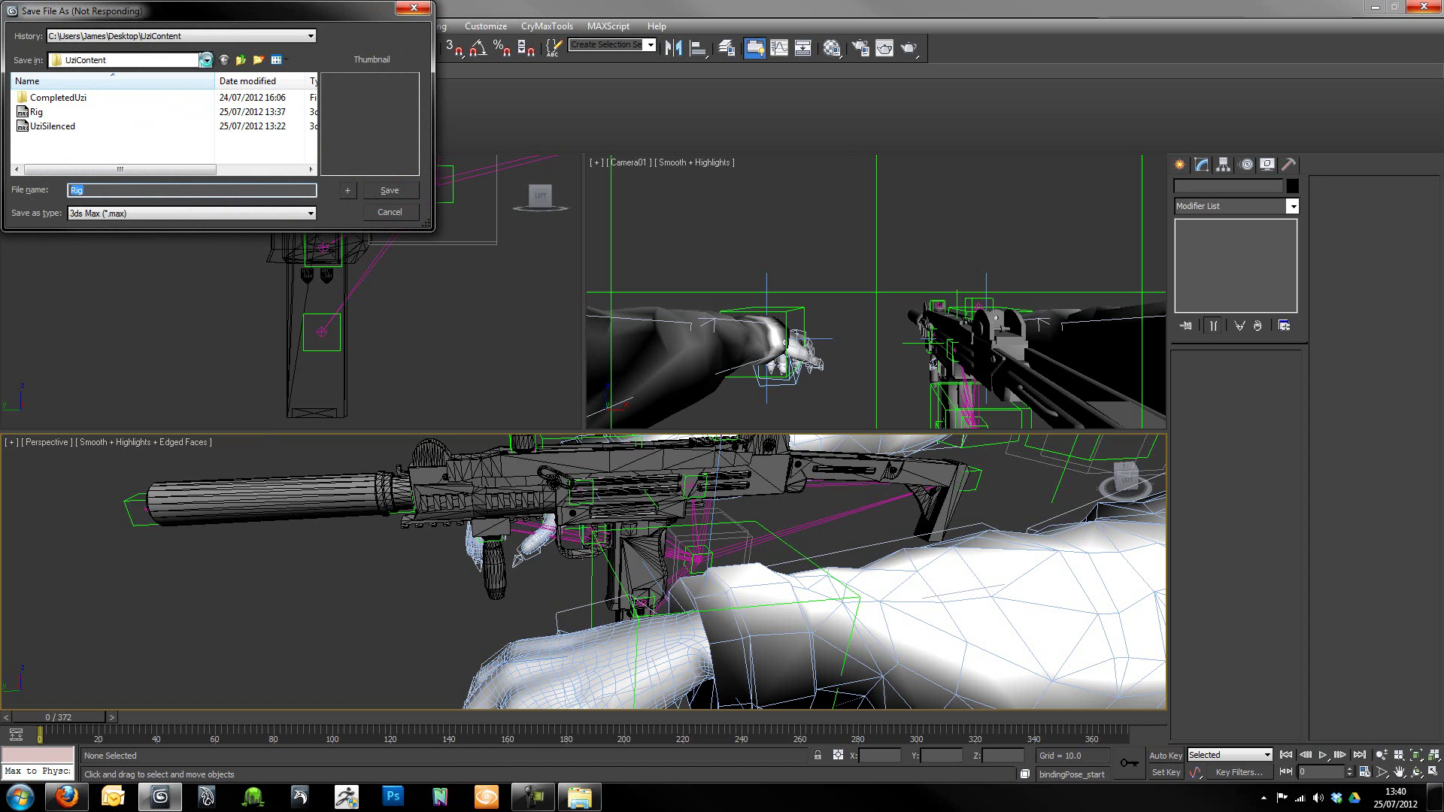
{"action": "left_click", "coordinate": [205, 60]}
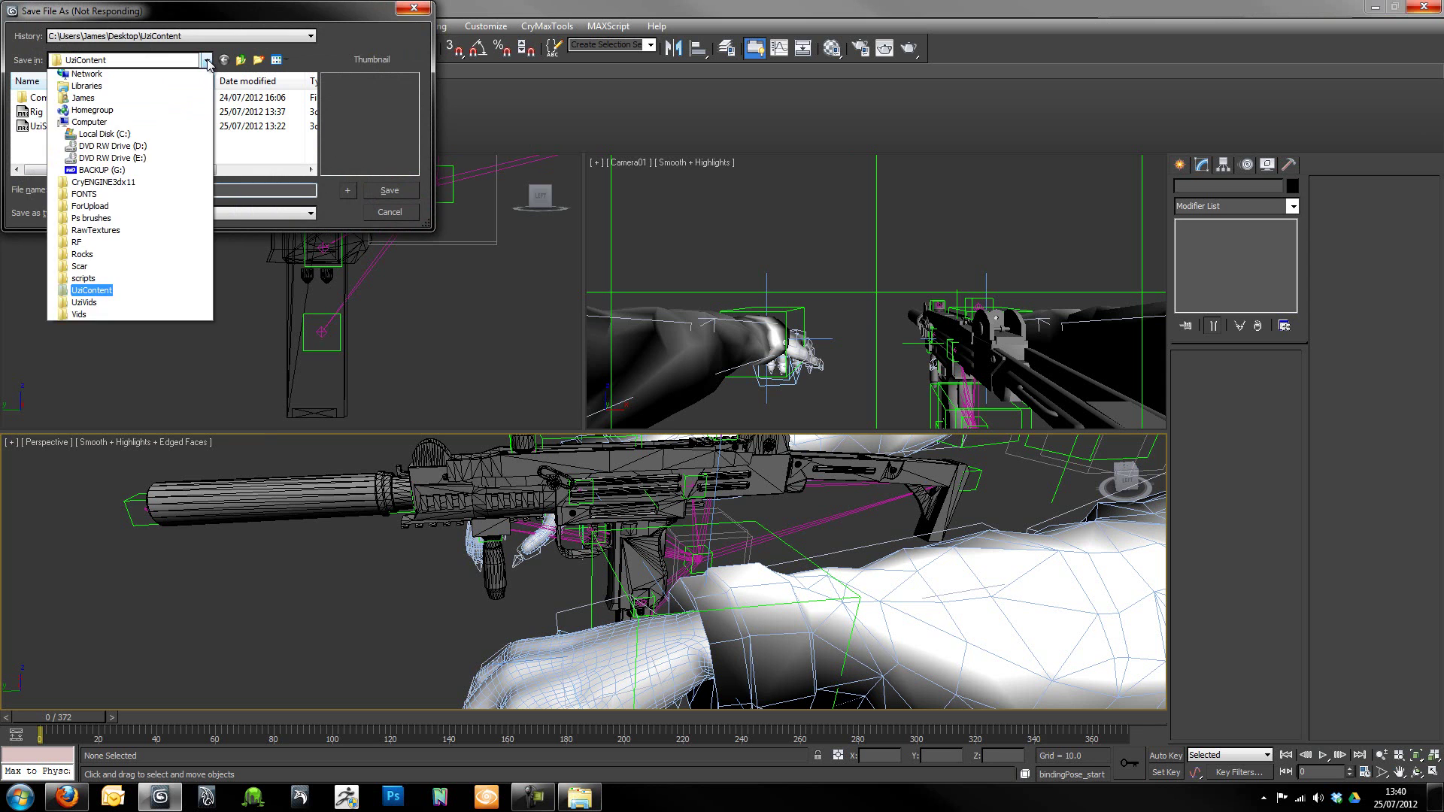
{"action": "left_click", "coordinate": [205, 60]}
{"action": "left_click", "coordinate": [206, 60]}
{"action": "left_click", "coordinate": [84, 208]}
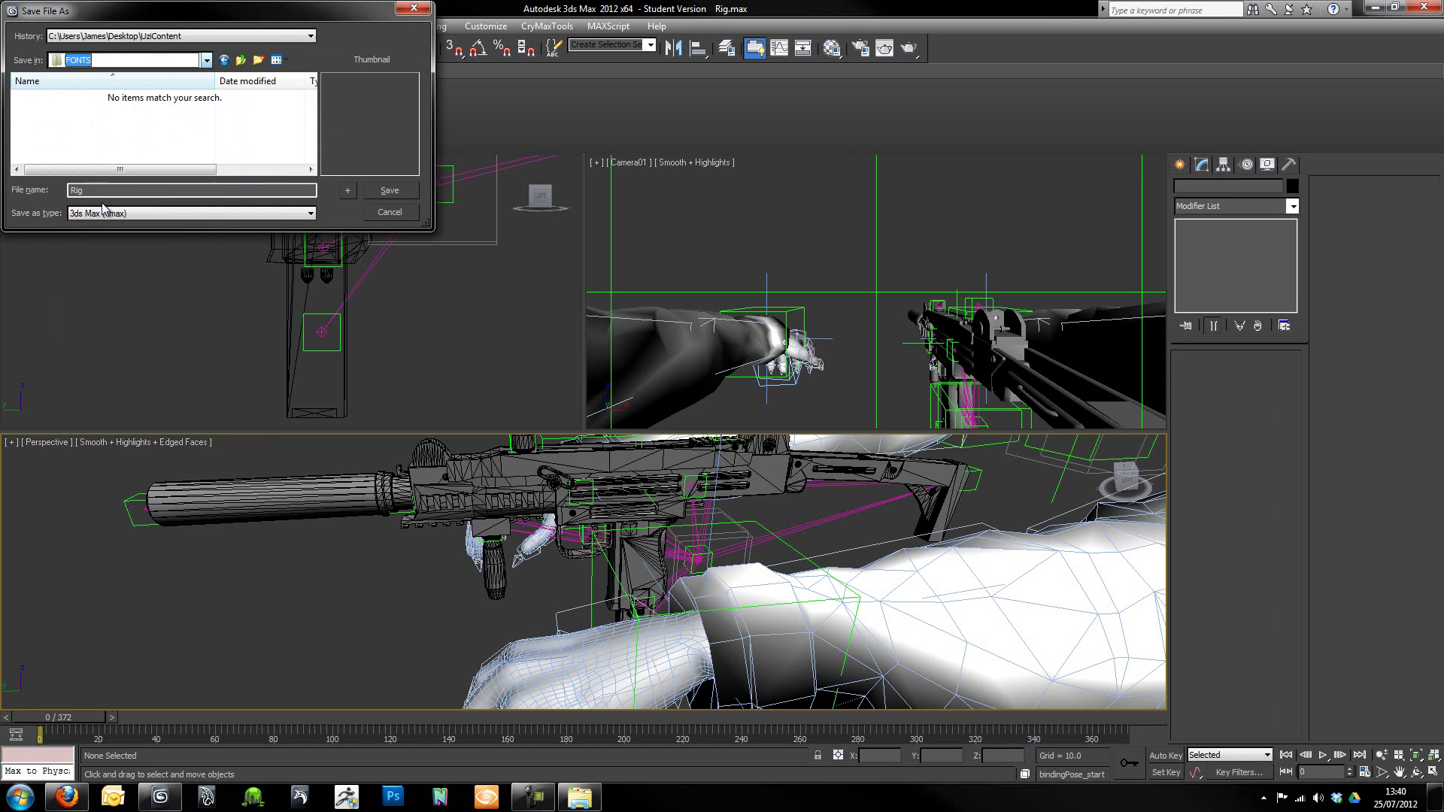
{"action": "left_click", "coordinate": [205, 60]}
{"action": "left_click", "coordinate": [107, 197]}
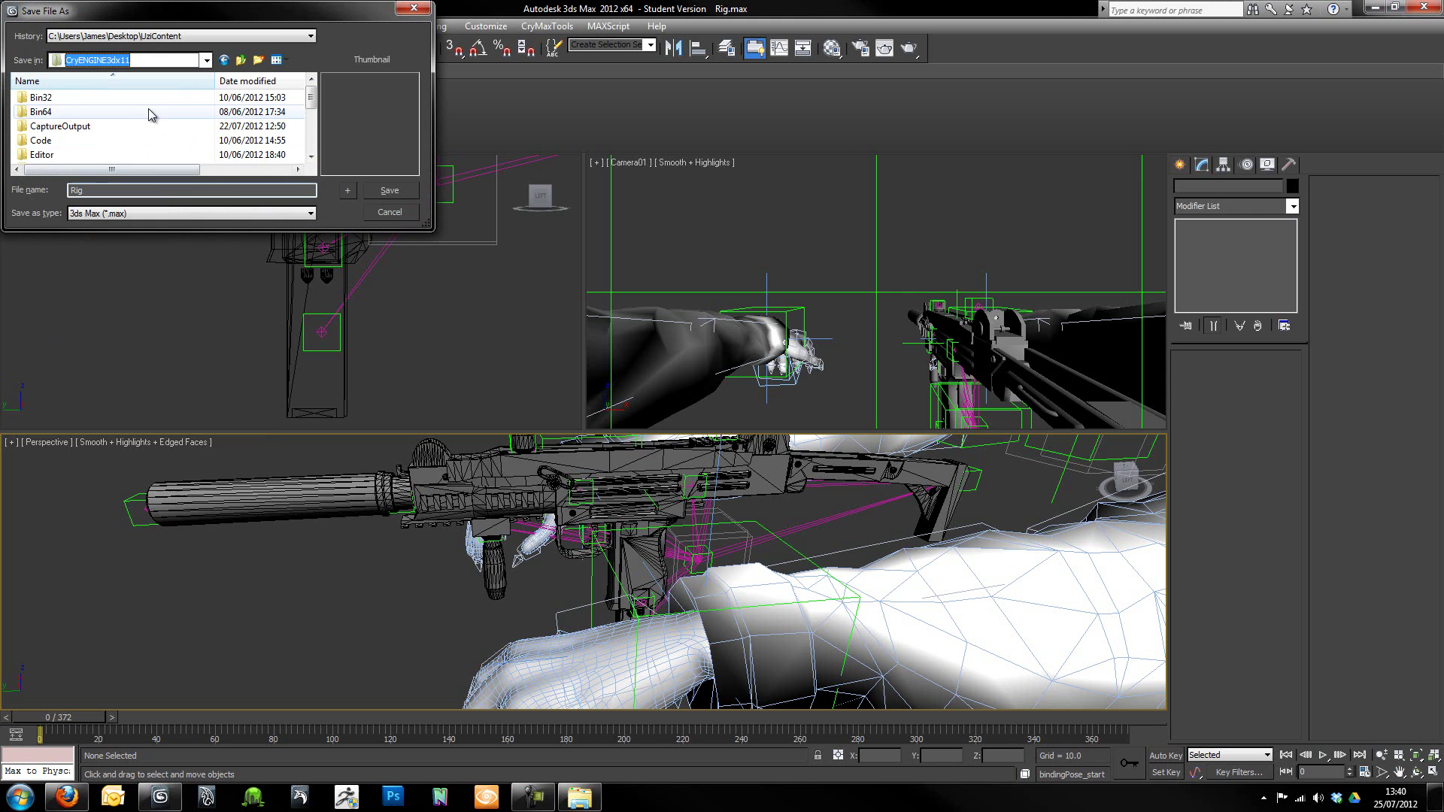
Save the scene as UZIsilenced in the Game\Objects\weapons\UZIsilenced\MaxFiles folder.
{"action": "scroll", "coordinate": [87, 145], "scroll_direction": "down", "scroll_amount": 1}
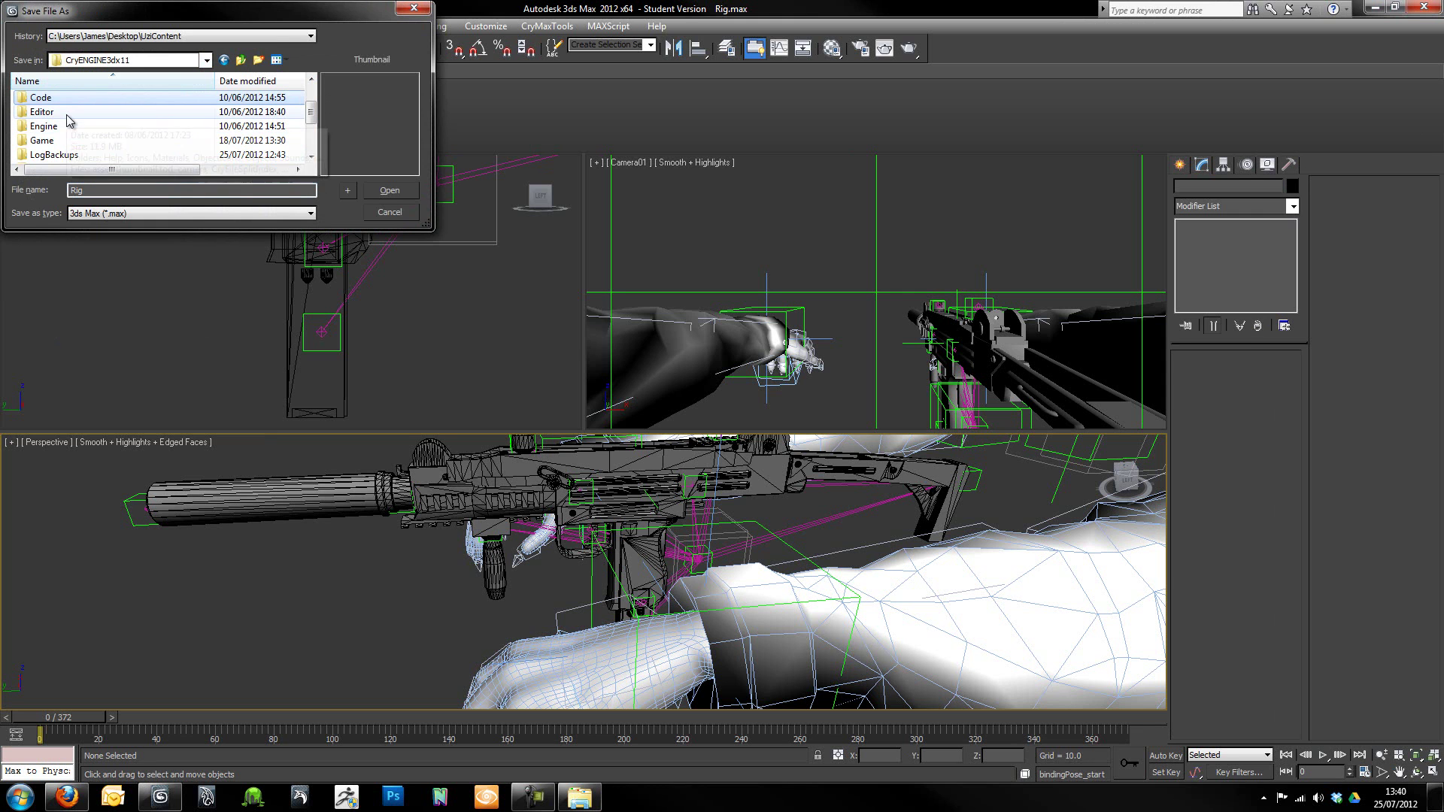
{"action": "double_click", "coordinate": [69, 142]}
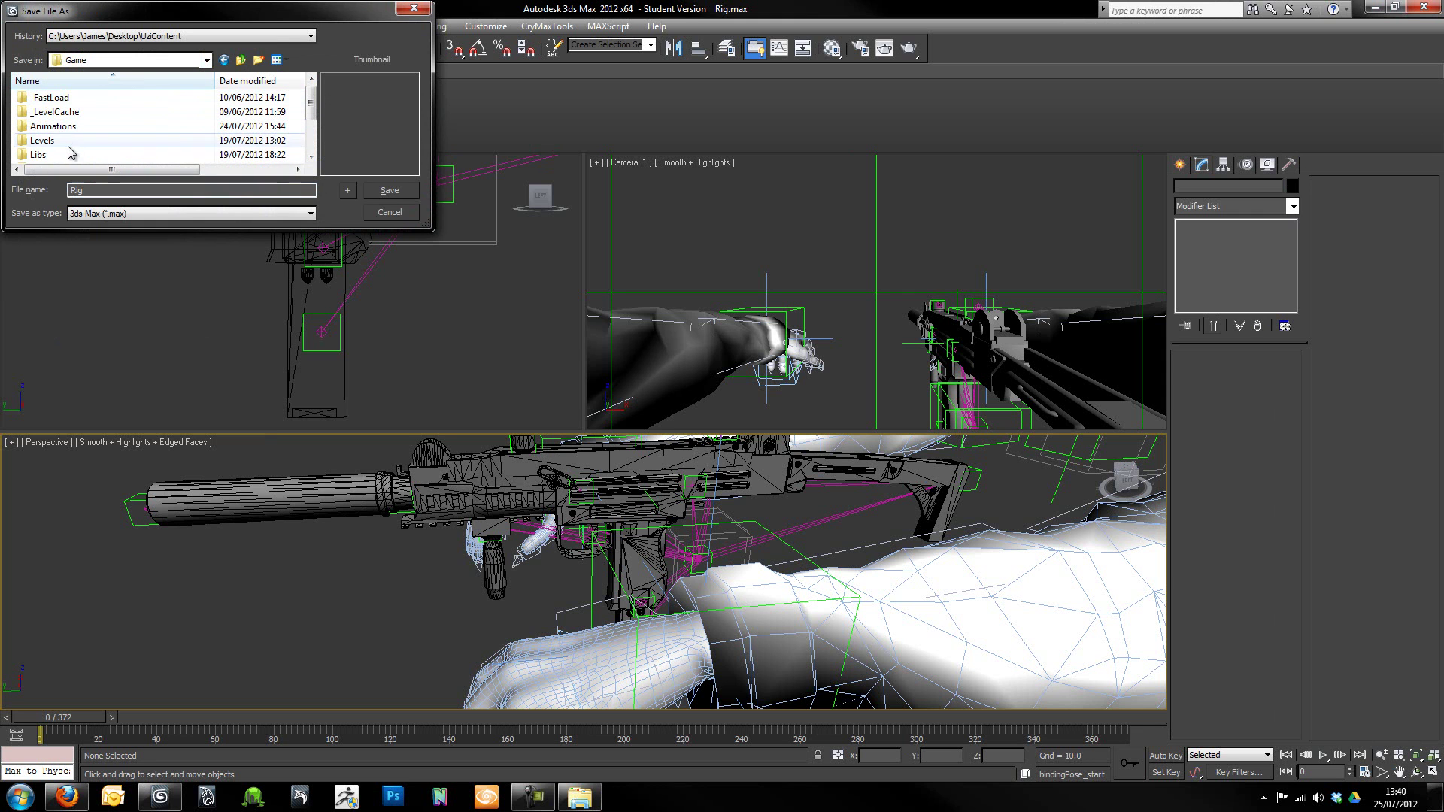
{"action": "scroll", "coordinate": [71, 143], "scroll_direction": "down", "scroll_amount": 1}
{"action": "double_click", "coordinate": [83, 140]}
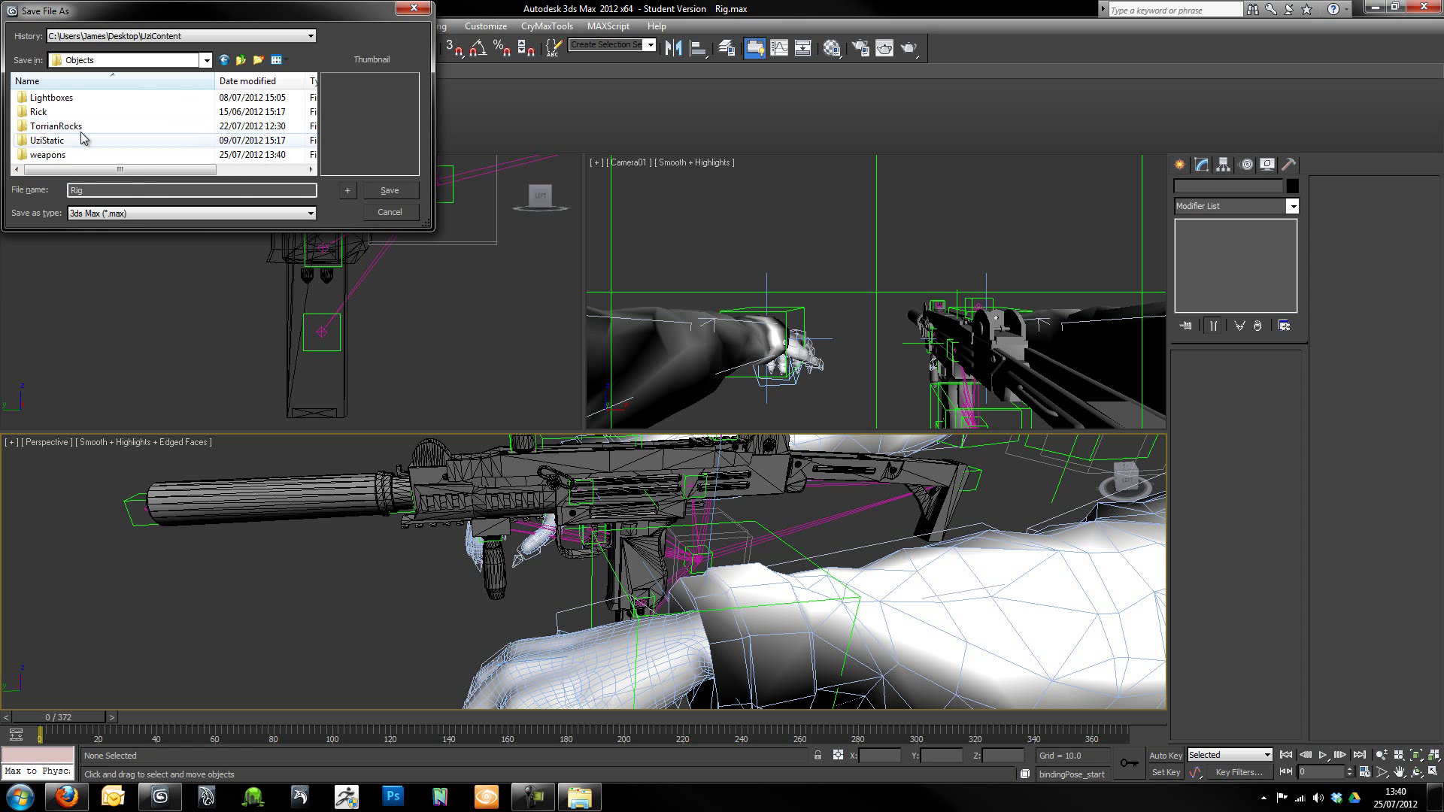
{"action": "double_click", "coordinate": [83, 154]}
{"action": "left_click", "coordinate": [75, 99]}
{"action": "double_click", "coordinate": [75, 100]}
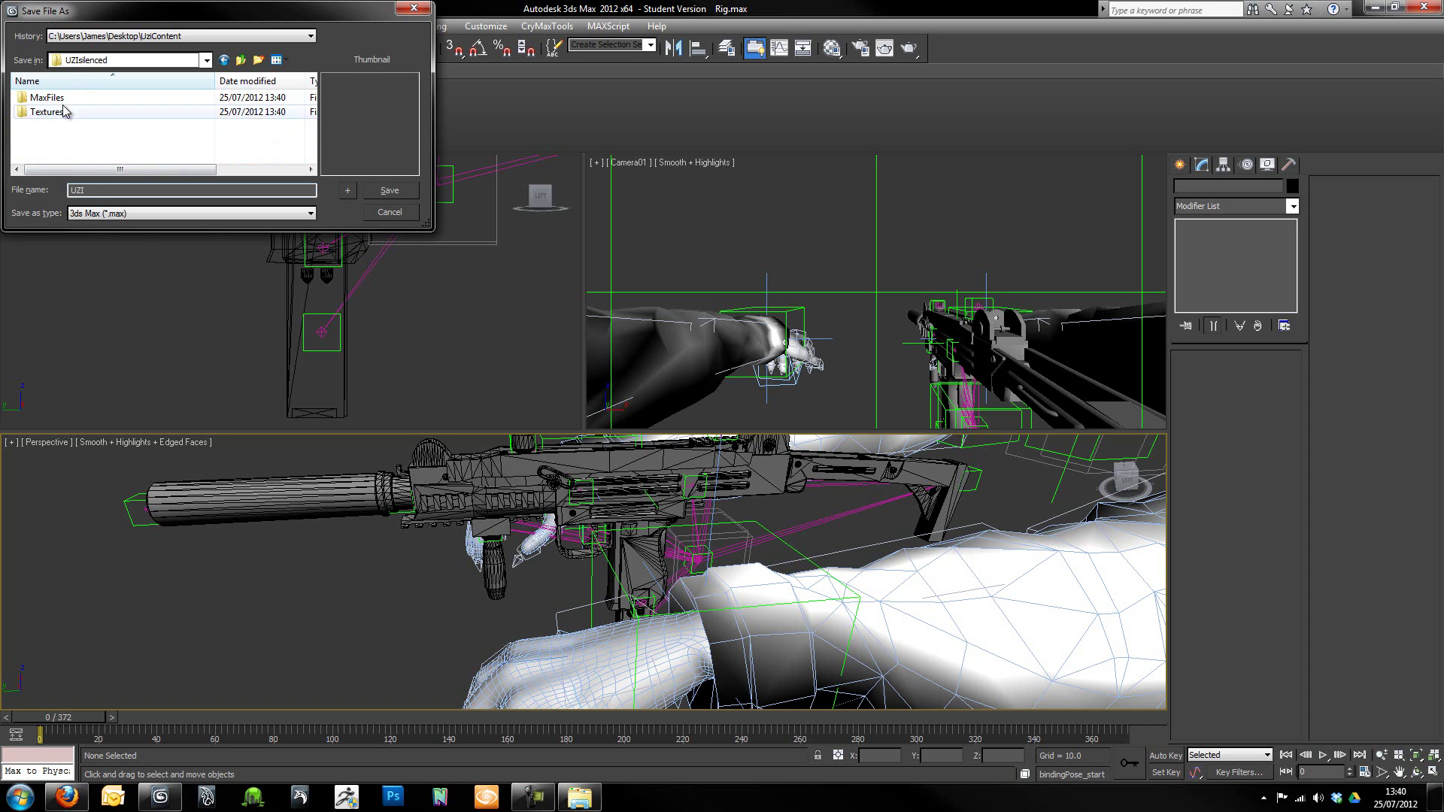
{"action": "double_click", "coordinate": [60, 99]}
{"action": "left_click", "coordinate": [96, 194]}
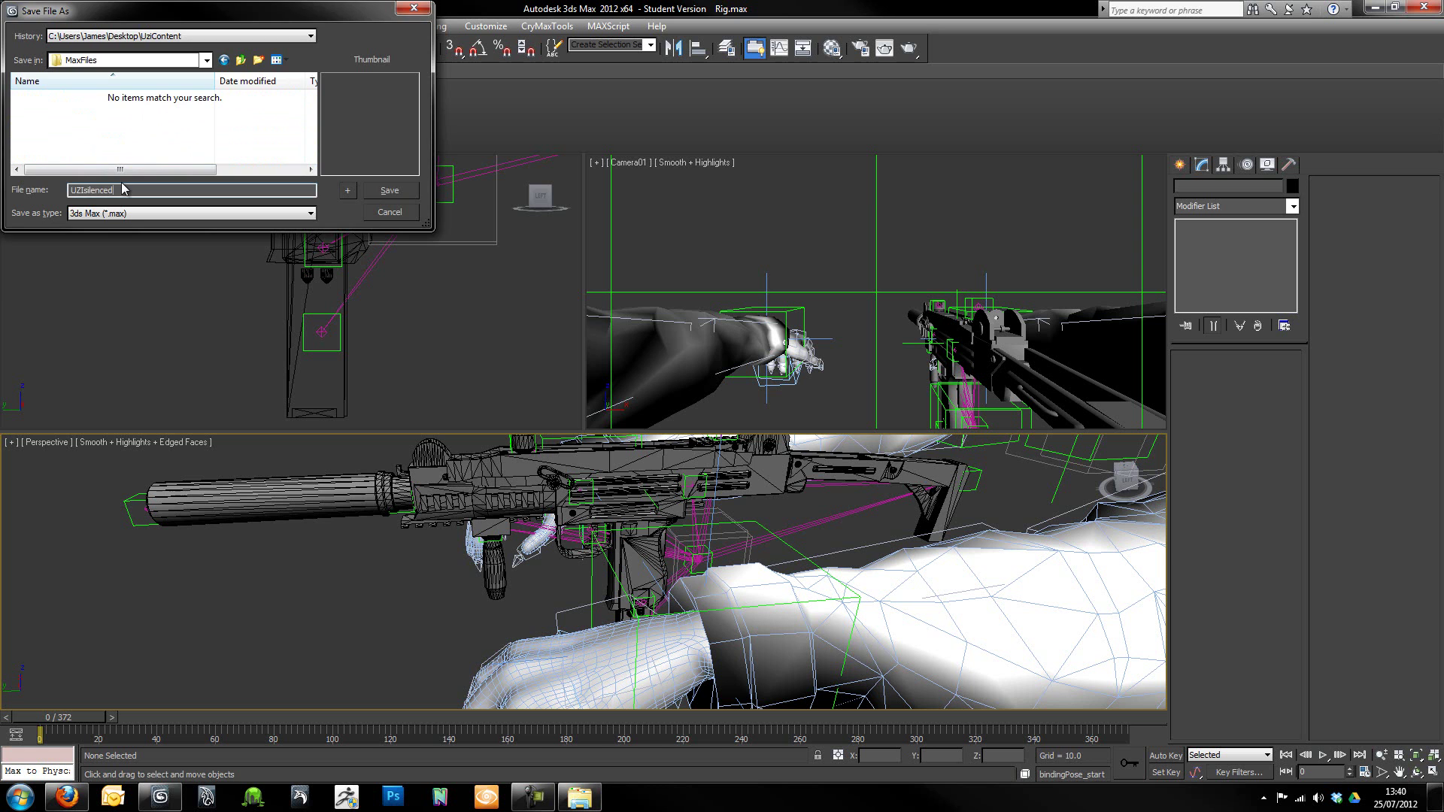
{"action": "key", "text": "Return"}
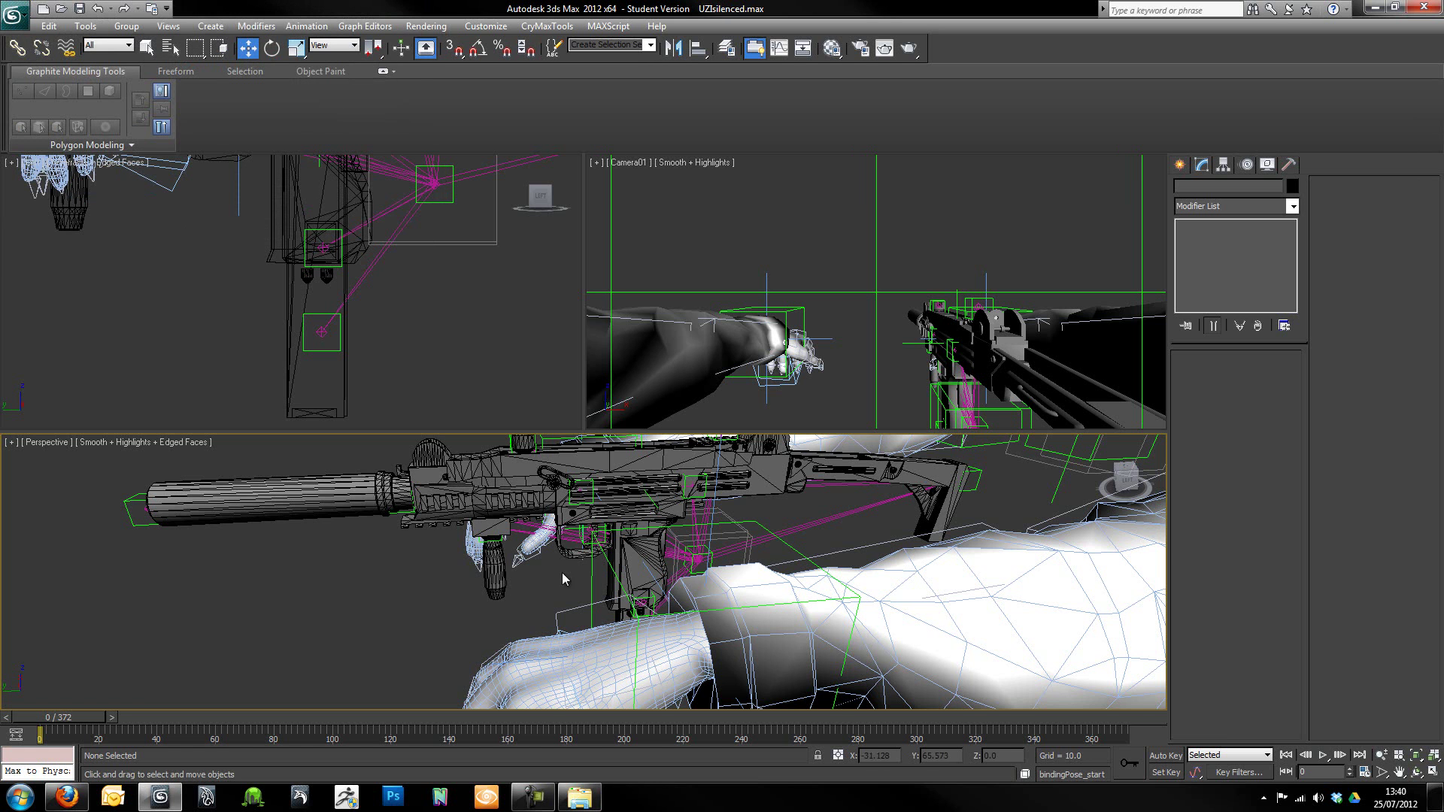
Switch from 3ds Max to the UZIsilenced folder on the desktop and check the contents of its MaxFiles folder.
{"action": "middle_click_drag", "start_coordinate": [526, 571], "coordinate": [594, 547], "text": "alt"}
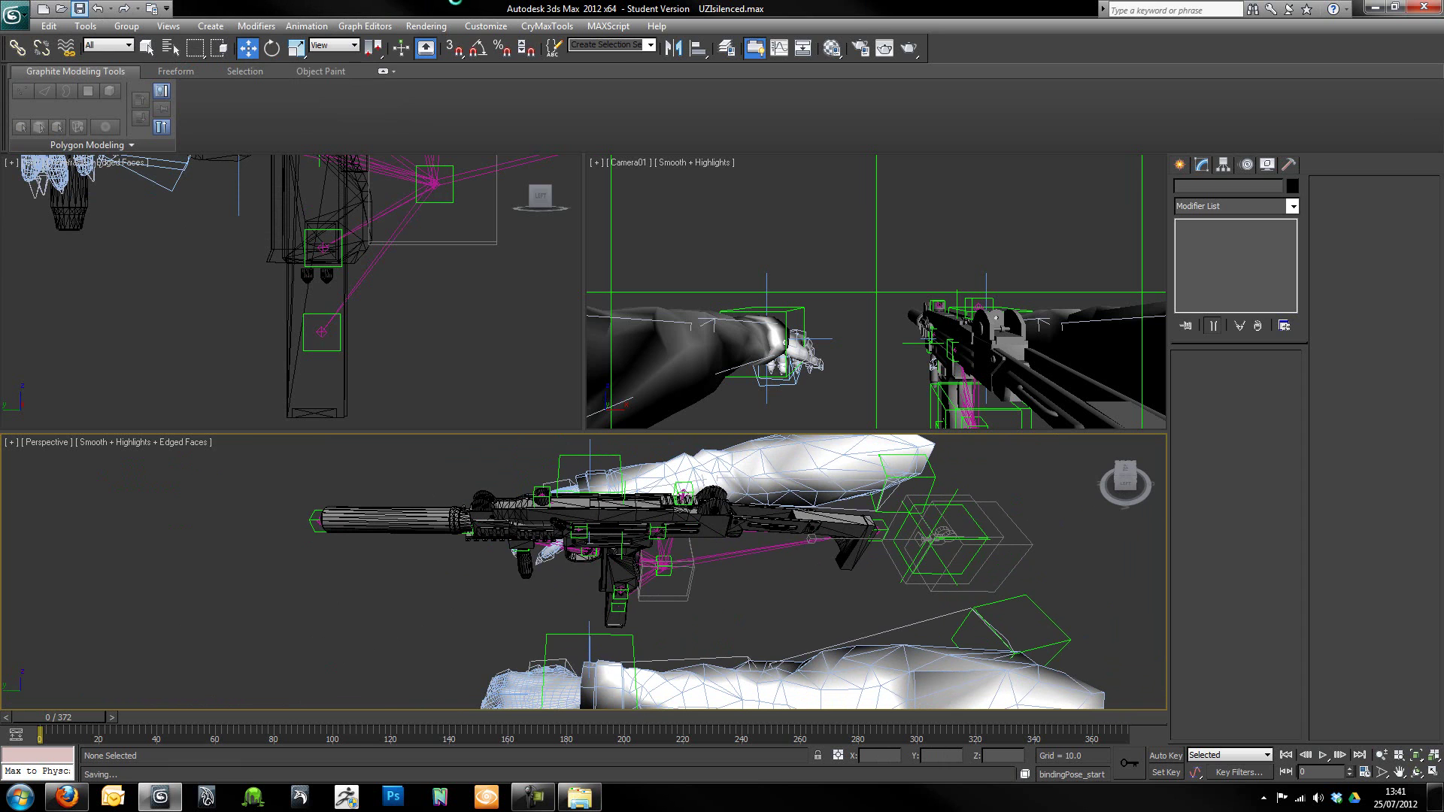
{"action": "left_click", "coordinate": [1373, 7]}
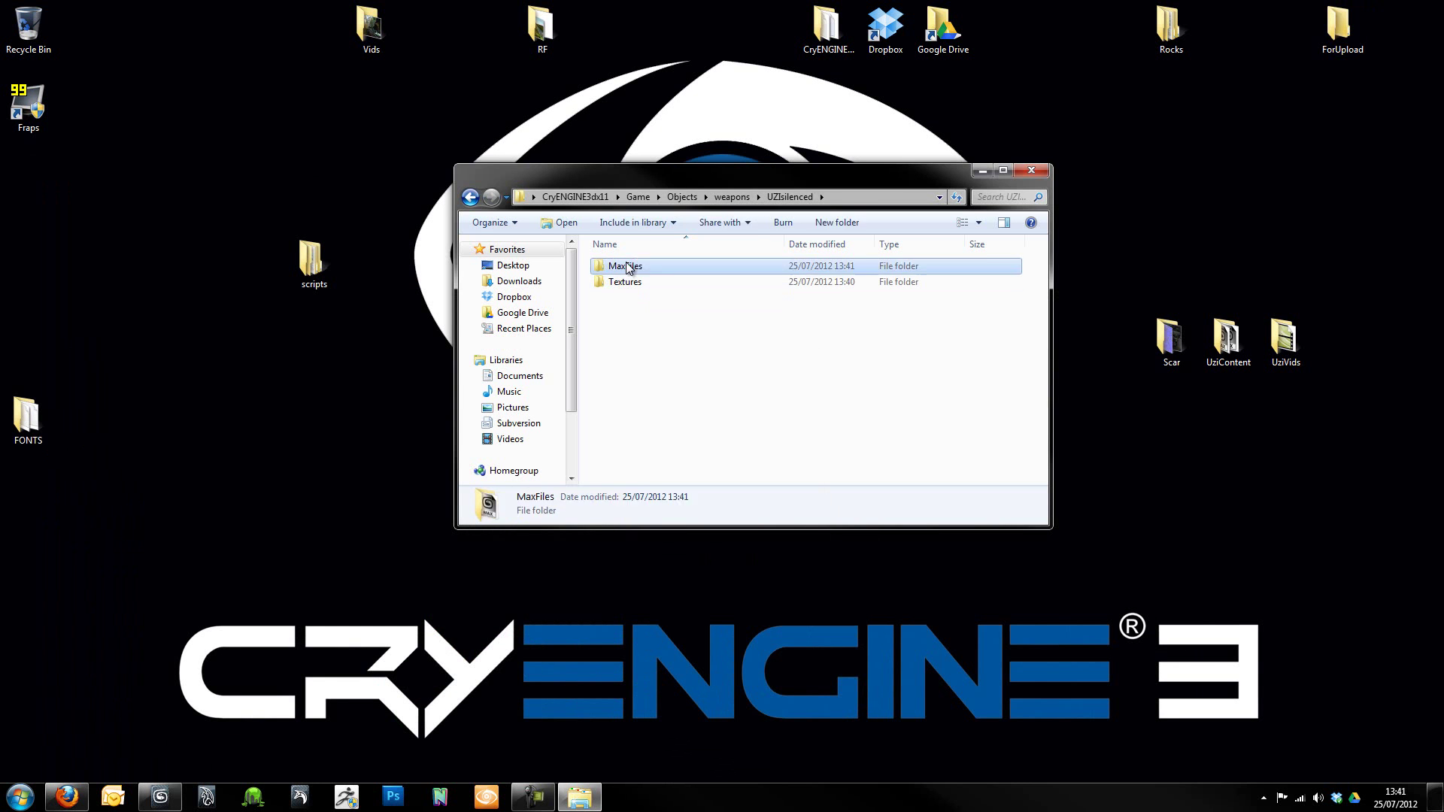
{"action": "double_click", "coordinate": [621, 268]}
{"action": "left_click", "coordinate": [470, 197]}
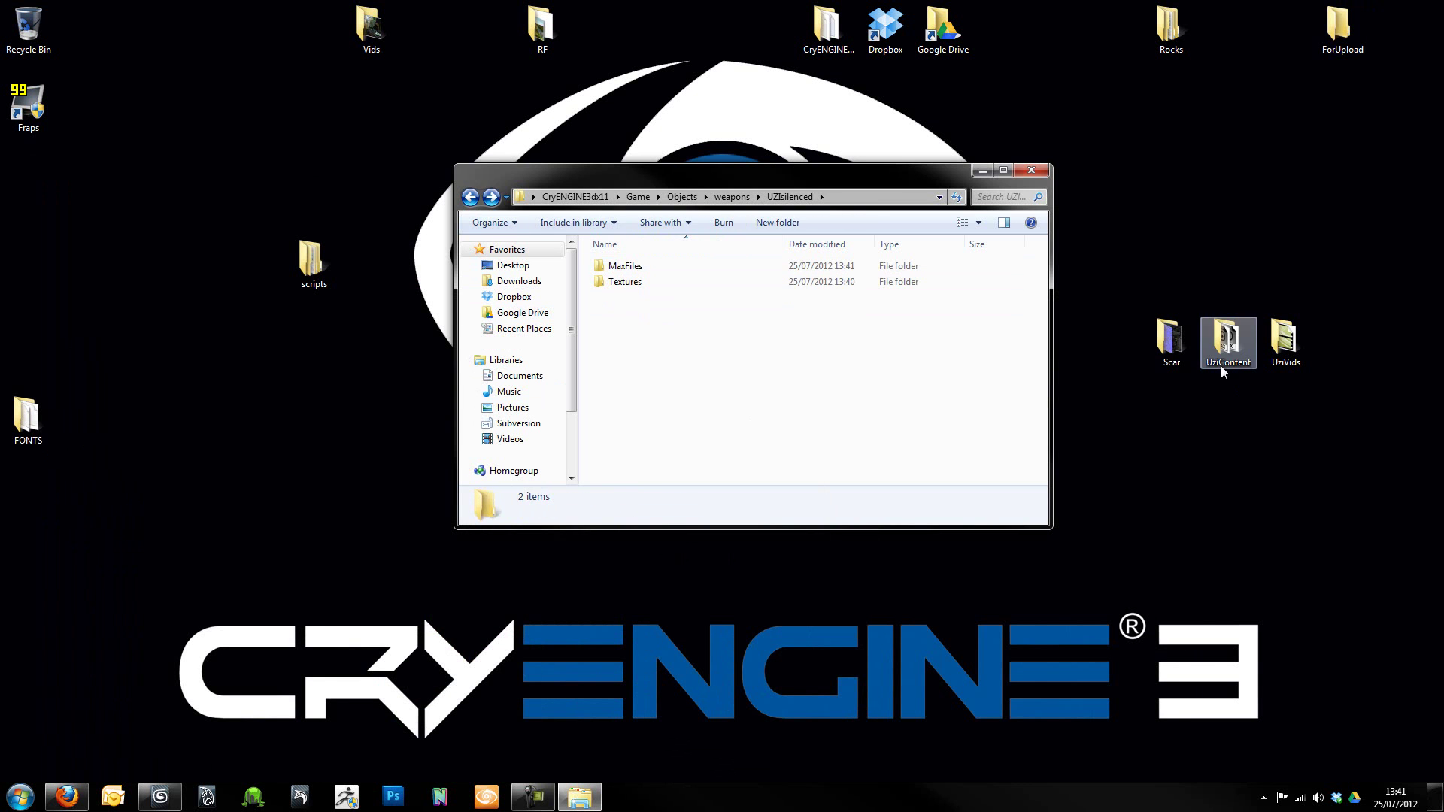
Copy all texture files from the UziContent\CompletedUzi\Objects\weapons\UZIsmg\Textures folder.
{"action": "double_click", "coordinate": [1226, 338]}
{"action": "double_click", "coordinate": [676, 306]}
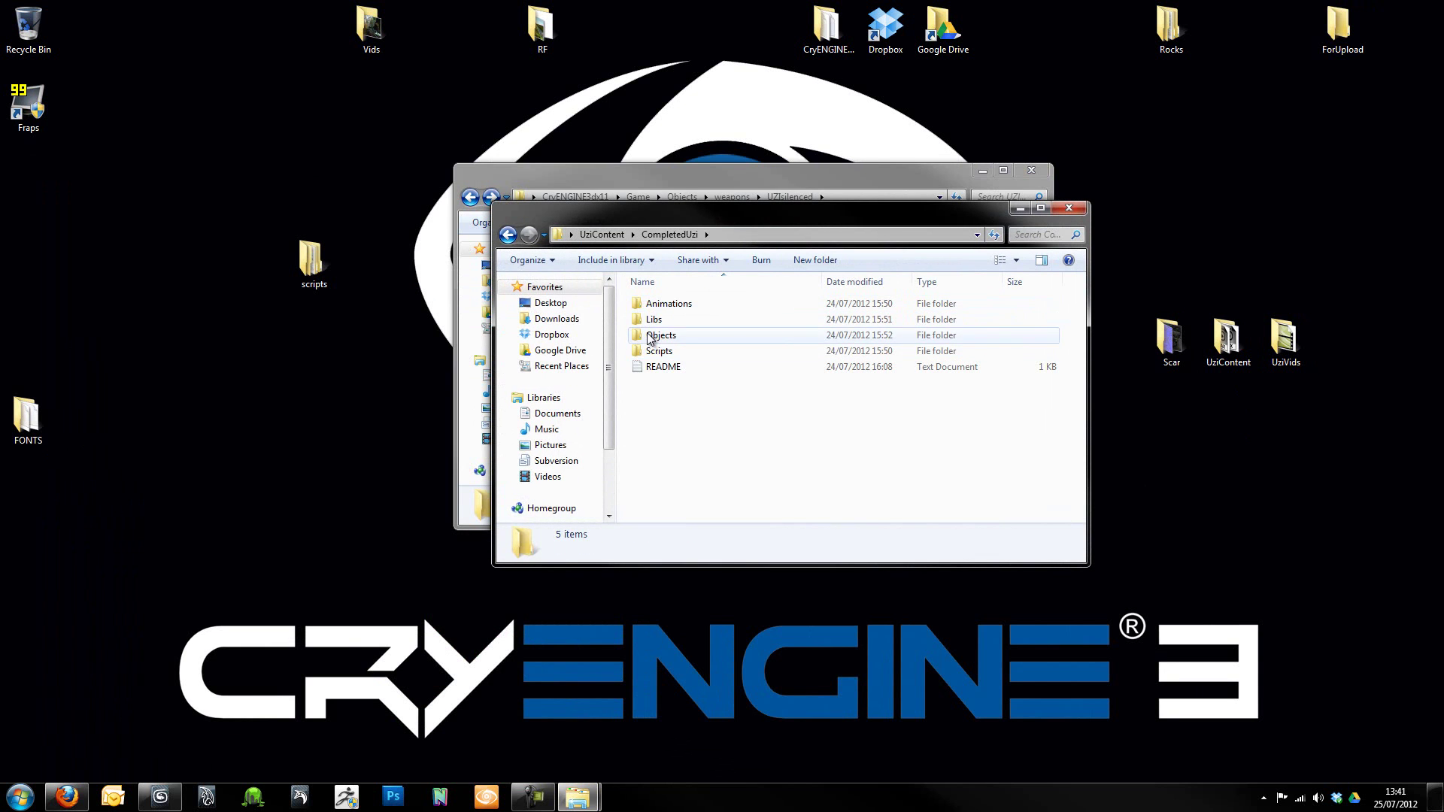
{"action": "double_click", "coordinate": [651, 335]}
{"action": "double_click", "coordinate": [652, 305]}
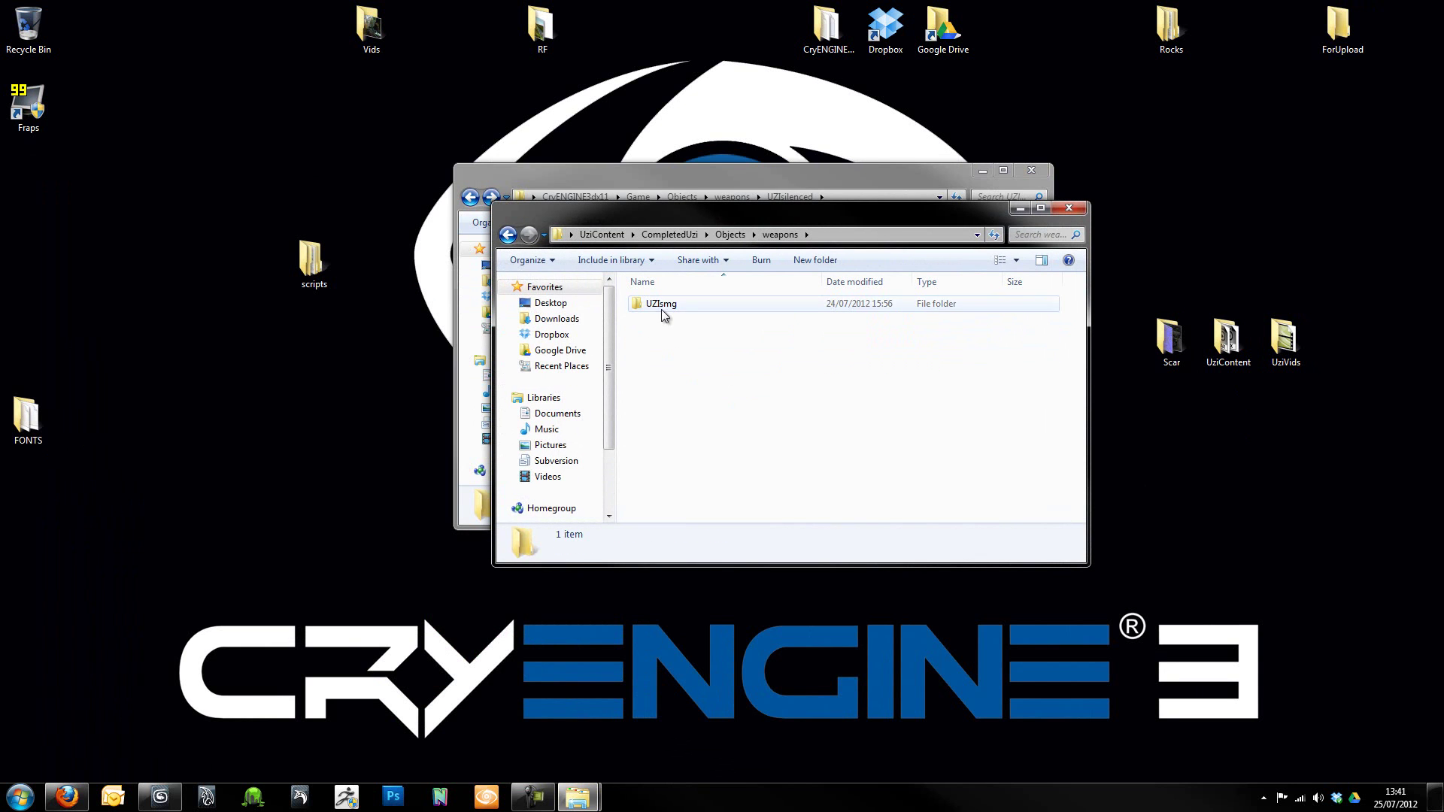
{"action": "double_click", "coordinate": [660, 306]}
{"action": "double_click", "coordinate": [657, 304]}
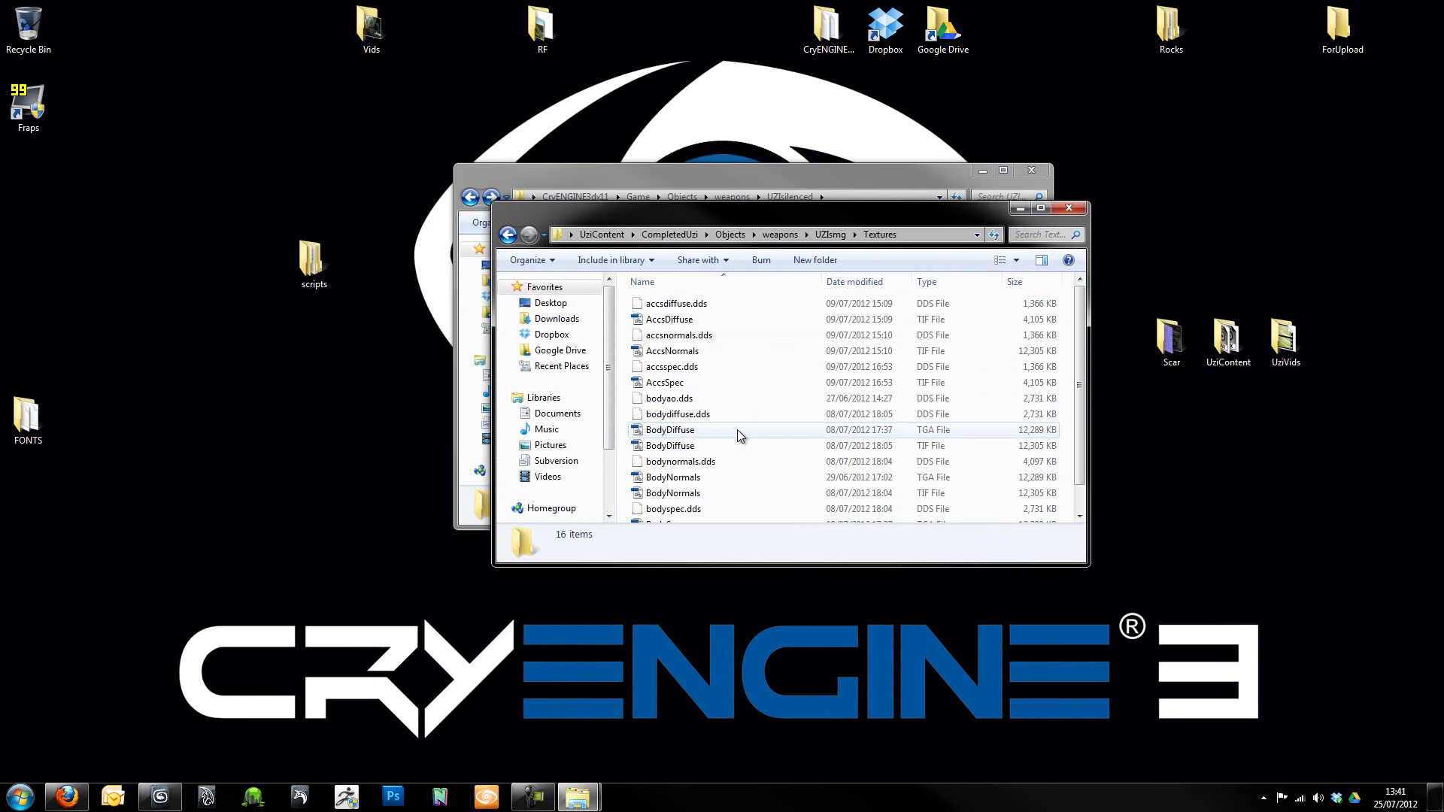
{"action": "key", "text": "ctrl+a"}
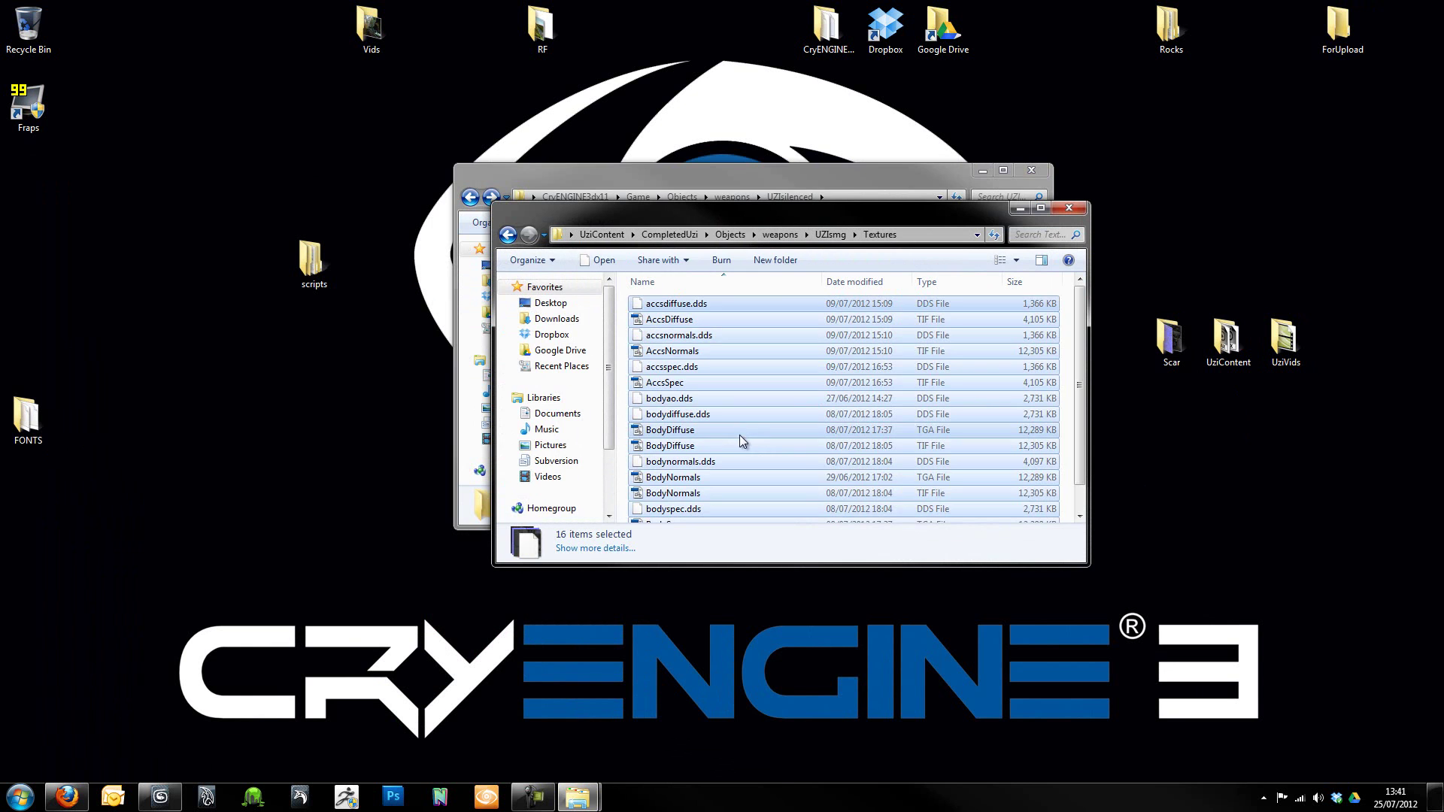
Paste the copied texture files into the UZIsilenced\Textures folder and return to the UZIsilenced folder.
{"action": "left_click", "coordinate": [1069, 207]}
{"action": "double_click", "coordinate": [622, 283]}
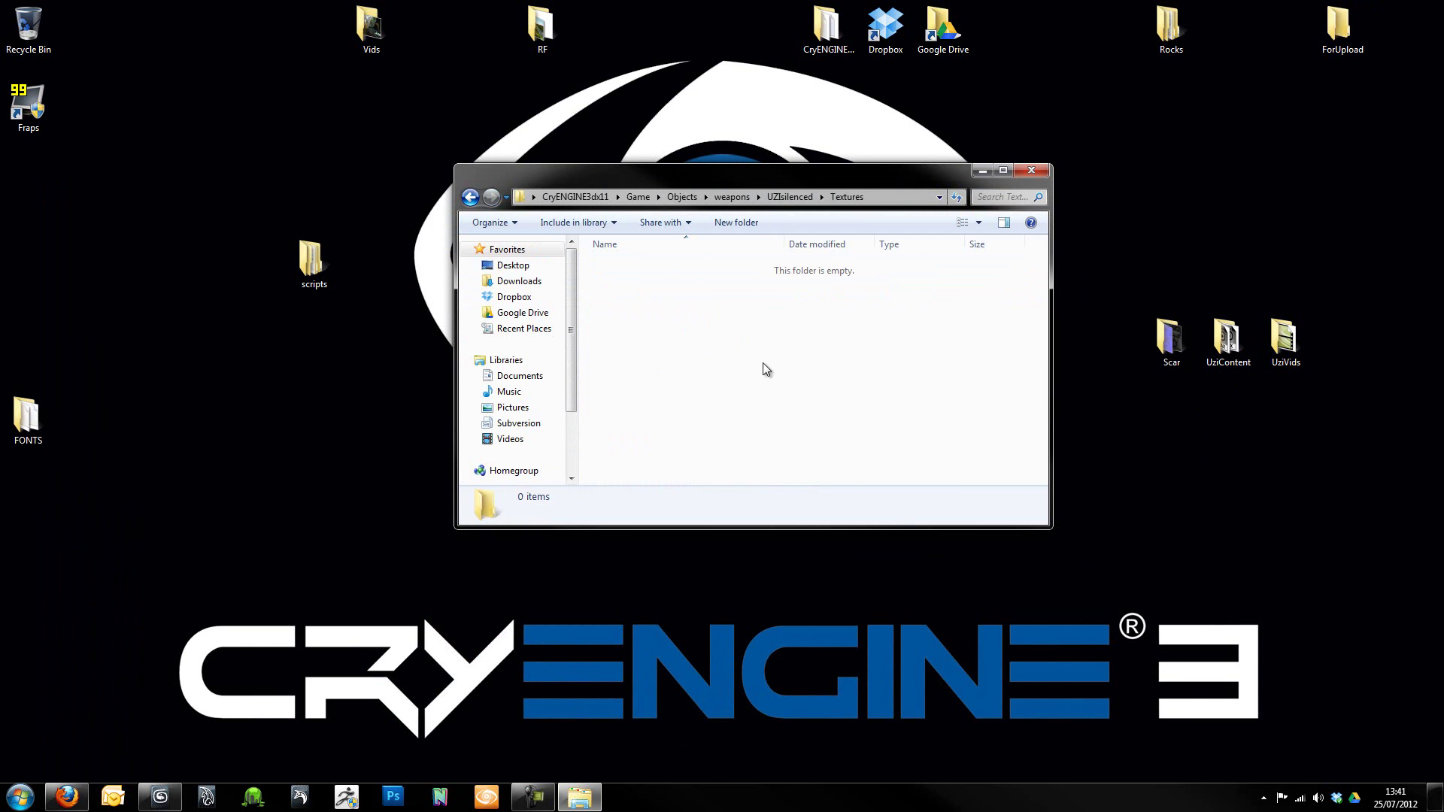
{"action": "key", "text": "ctrl+v"}
{"action": "left_click", "coordinate": [231, 369]}
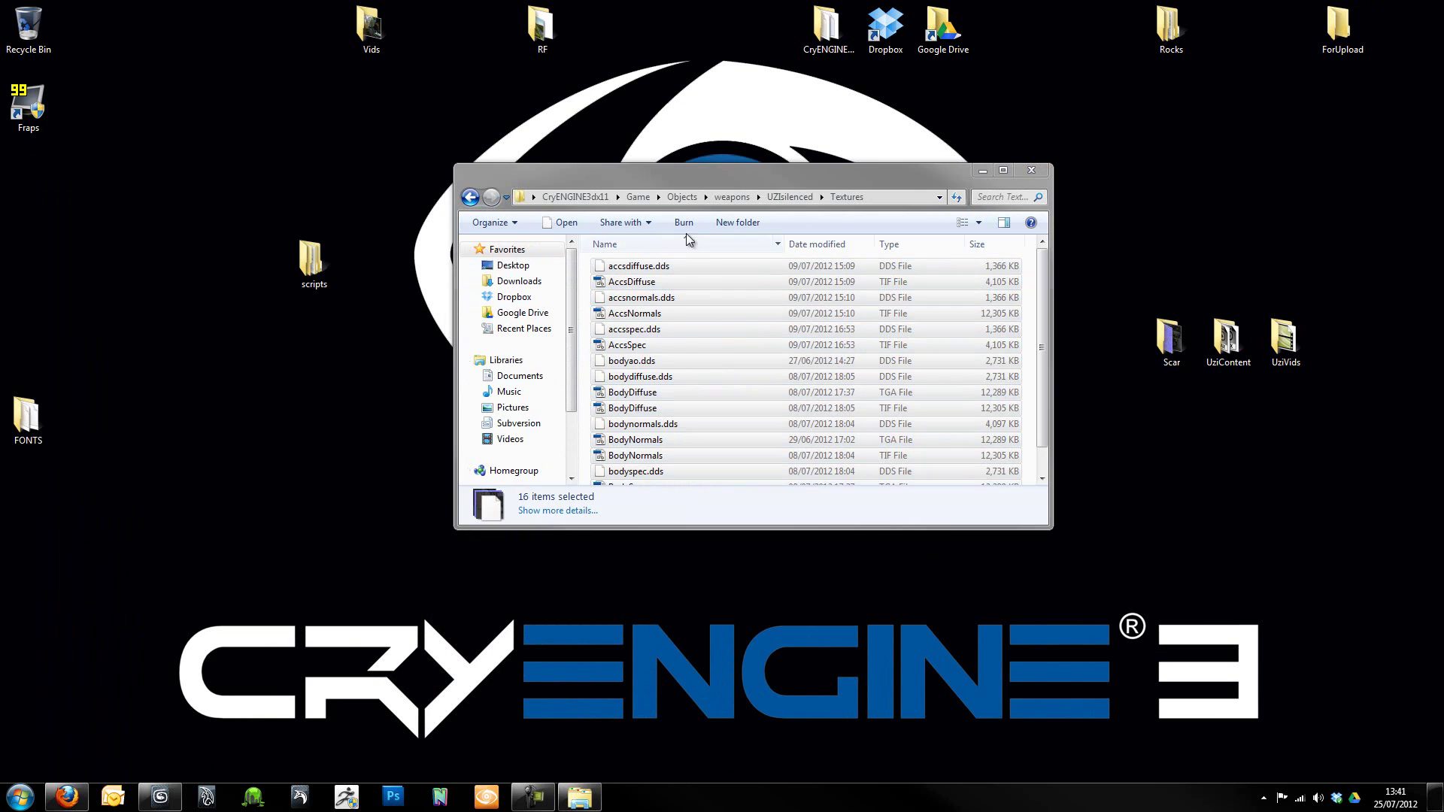
{"action": "left_click", "coordinate": [470, 197]}
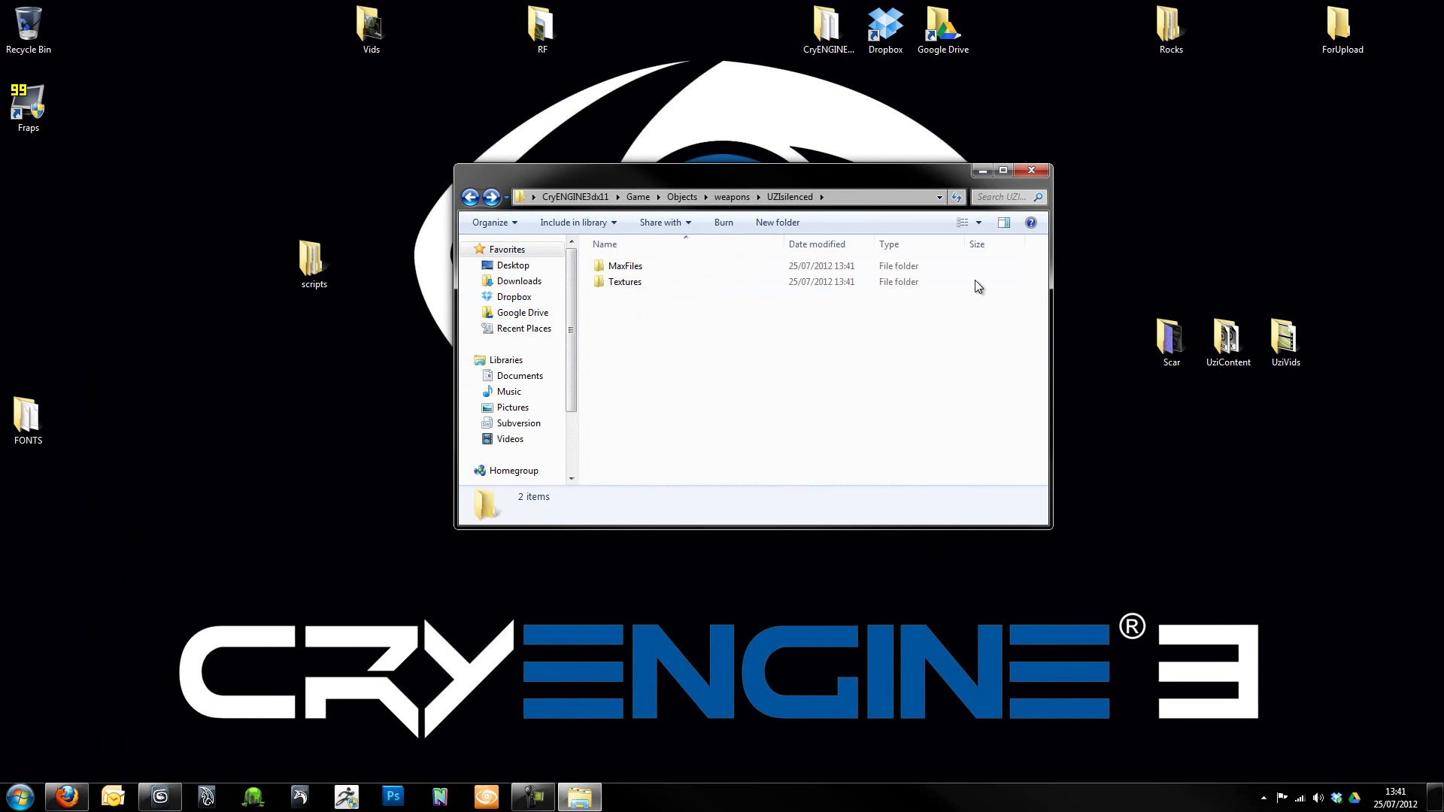
Open the UziContent\CompletedUzi\Objects\weapons\UZIsmg folder in a second window offset from the UZIsilenced folder window.
{"action": "left_click_drag", "start_coordinate": [836, 184], "coordinate": [722, 178]}
{"action": "double_click", "coordinate": [1211, 342]}
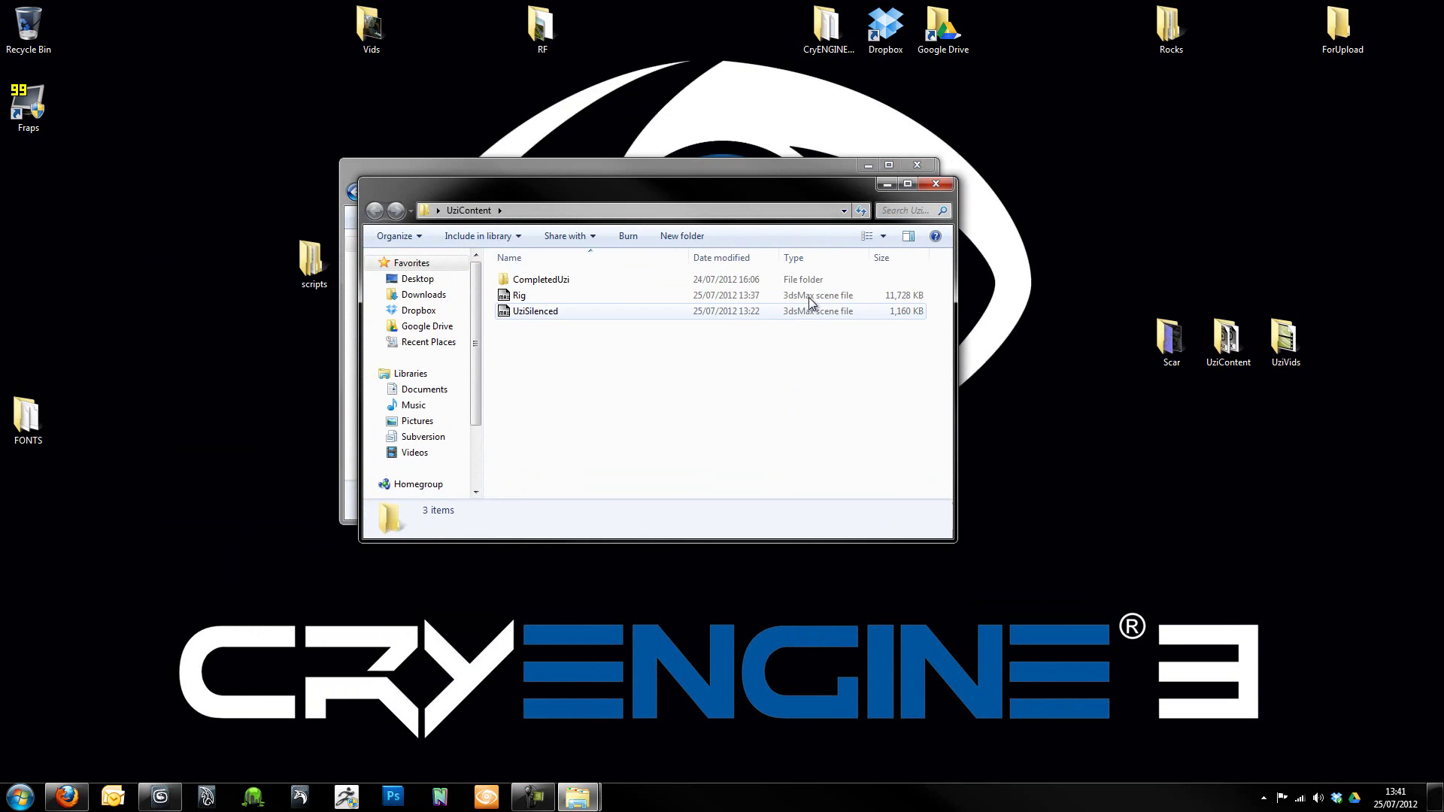
{"action": "left_click_drag", "start_coordinate": [693, 200], "coordinate": [1047, 288]}
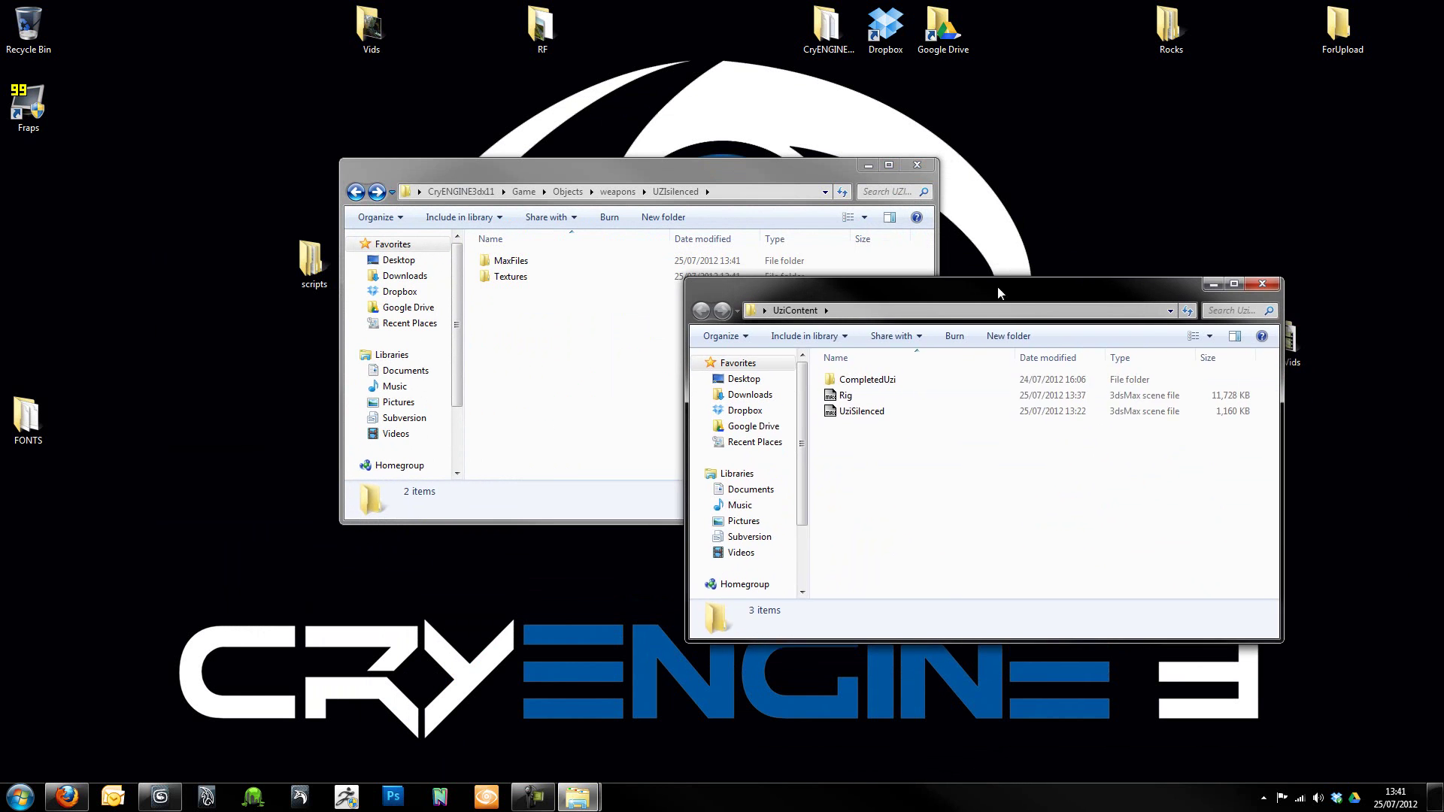
{"action": "double_click", "coordinate": [948, 371]}
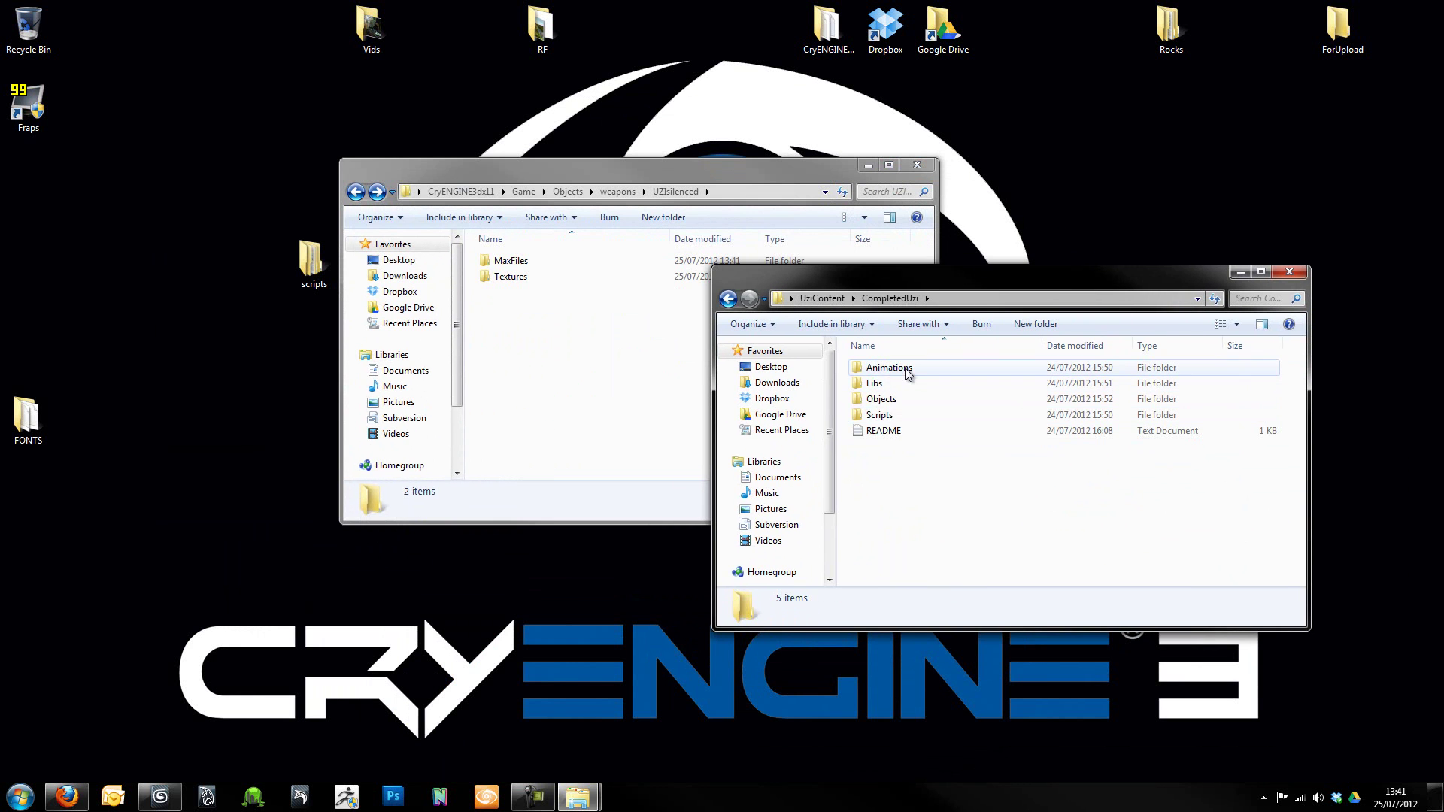
{"action": "left_click", "coordinate": [892, 401]}
{"action": "double_click", "coordinate": [894, 403]}
{"action": "double_click", "coordinate": [872, 369]}
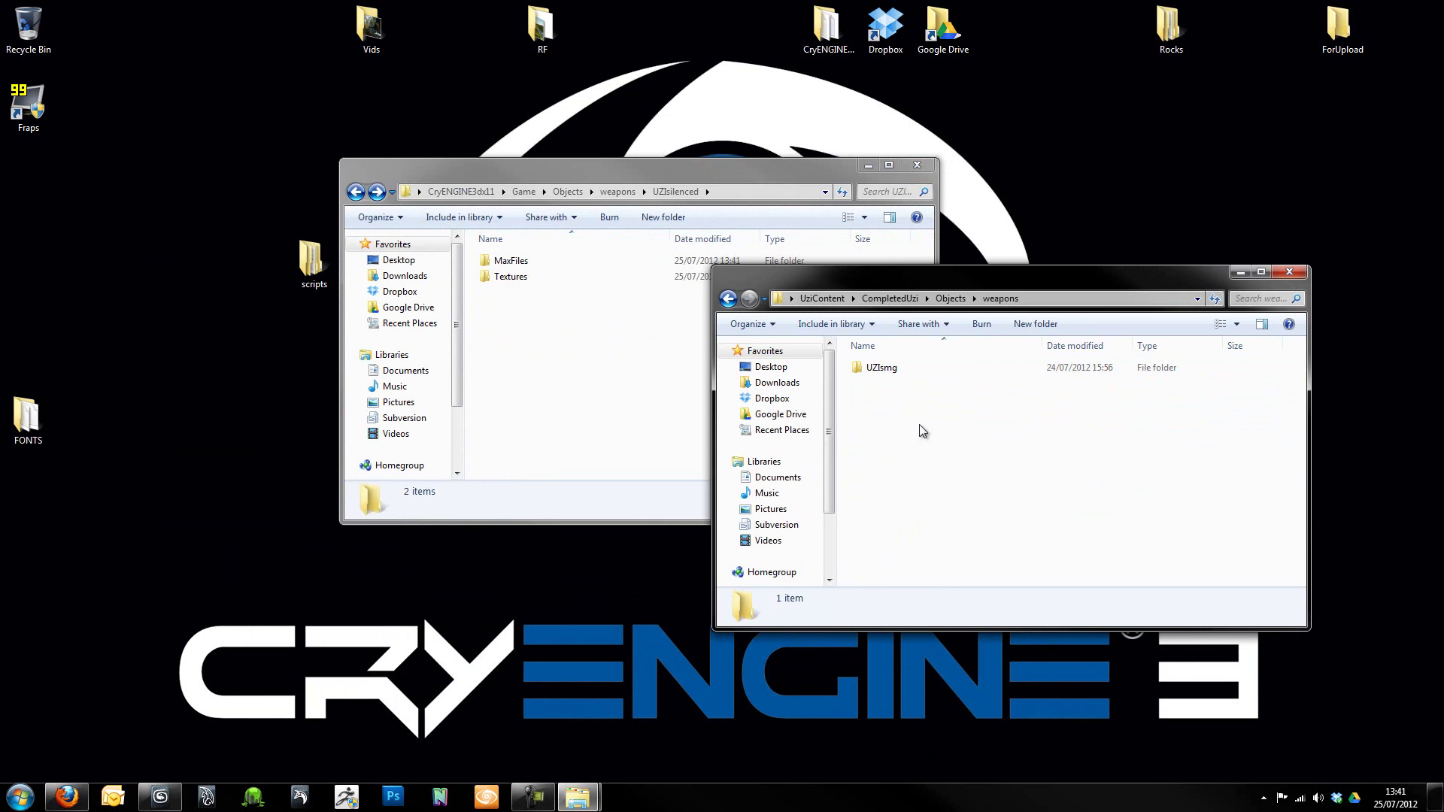
{"action": "double_click", "coordinate": [870, 371]}
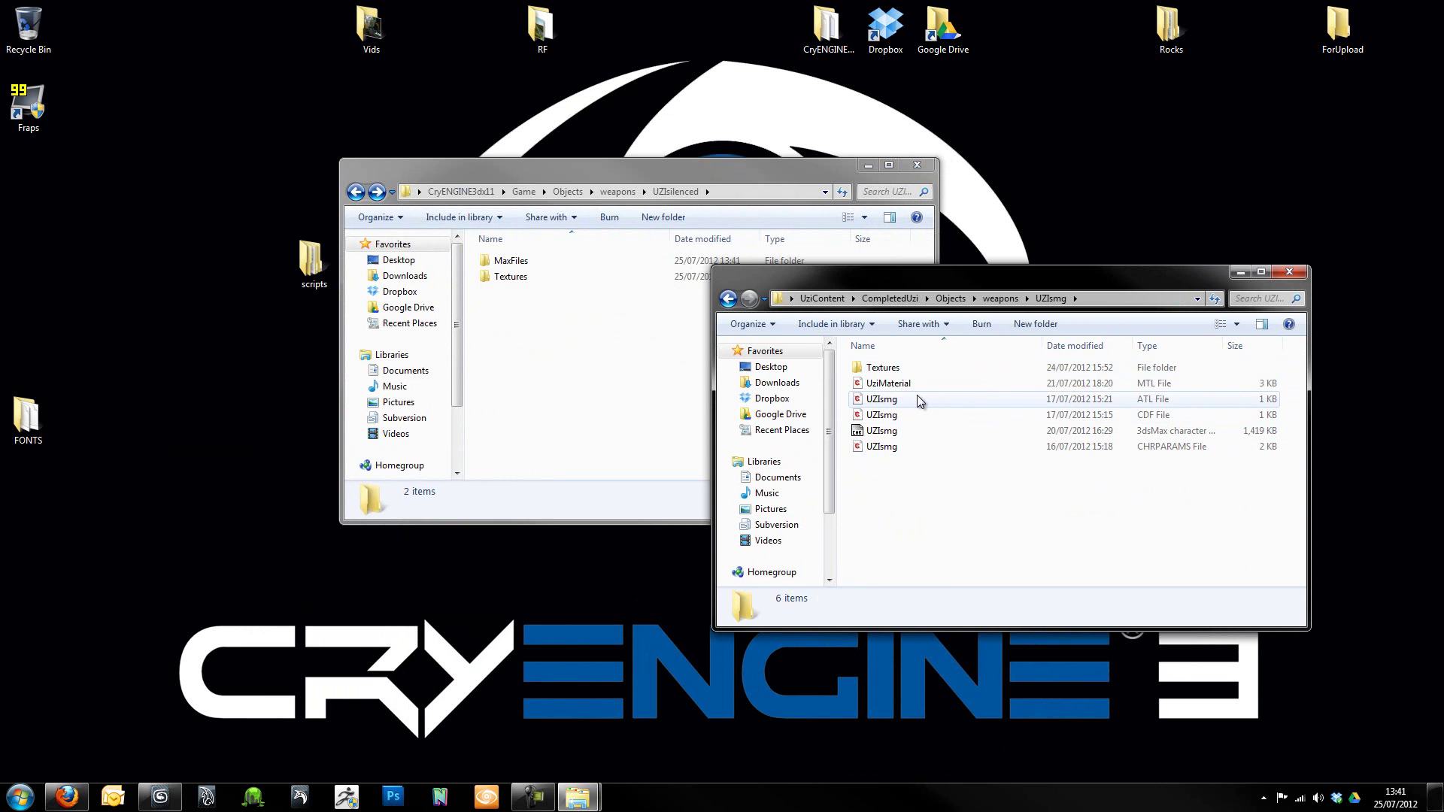
{"action": "left_click", "coordinate": [924, 383]}
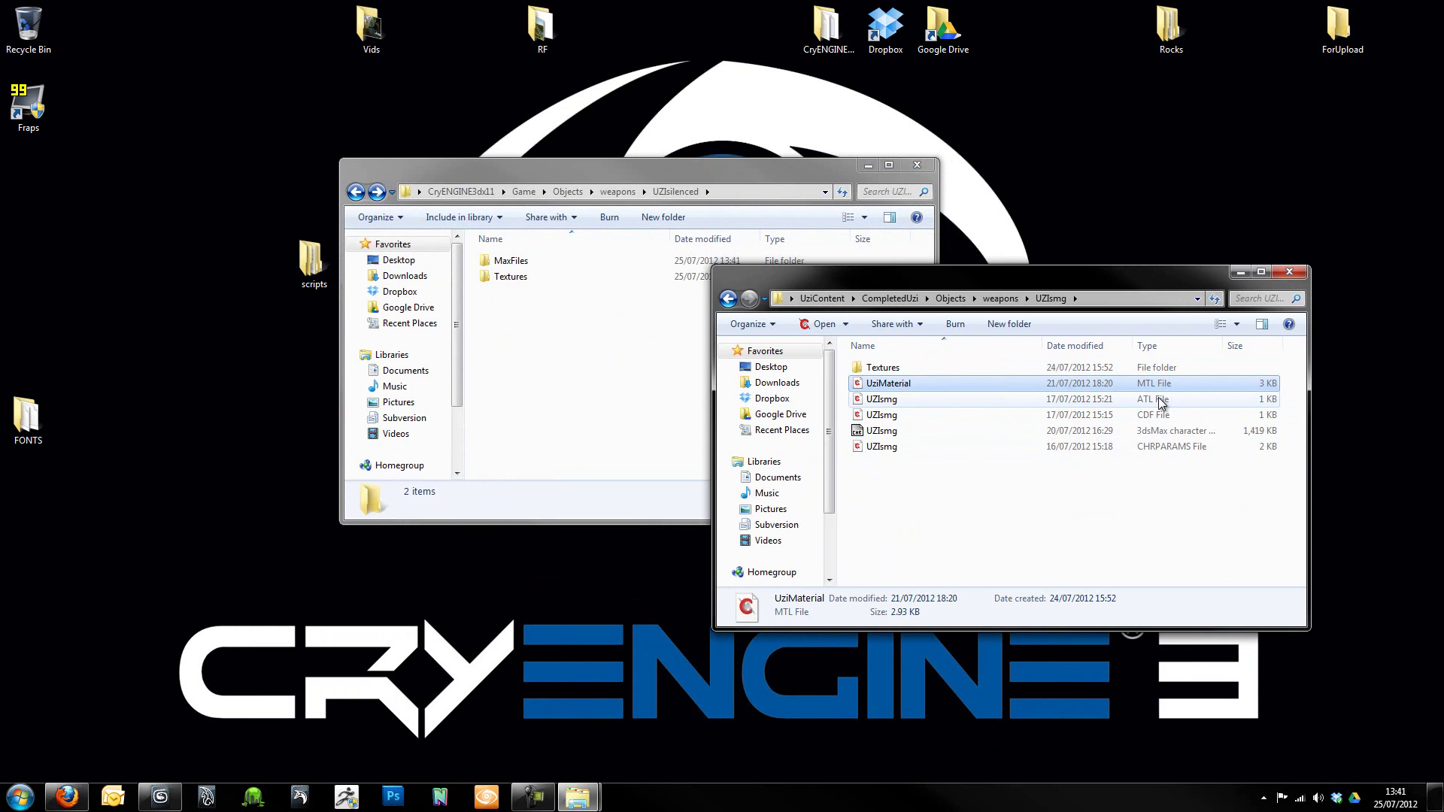
{"action": "left_click", "coordinate": [978, 501]}
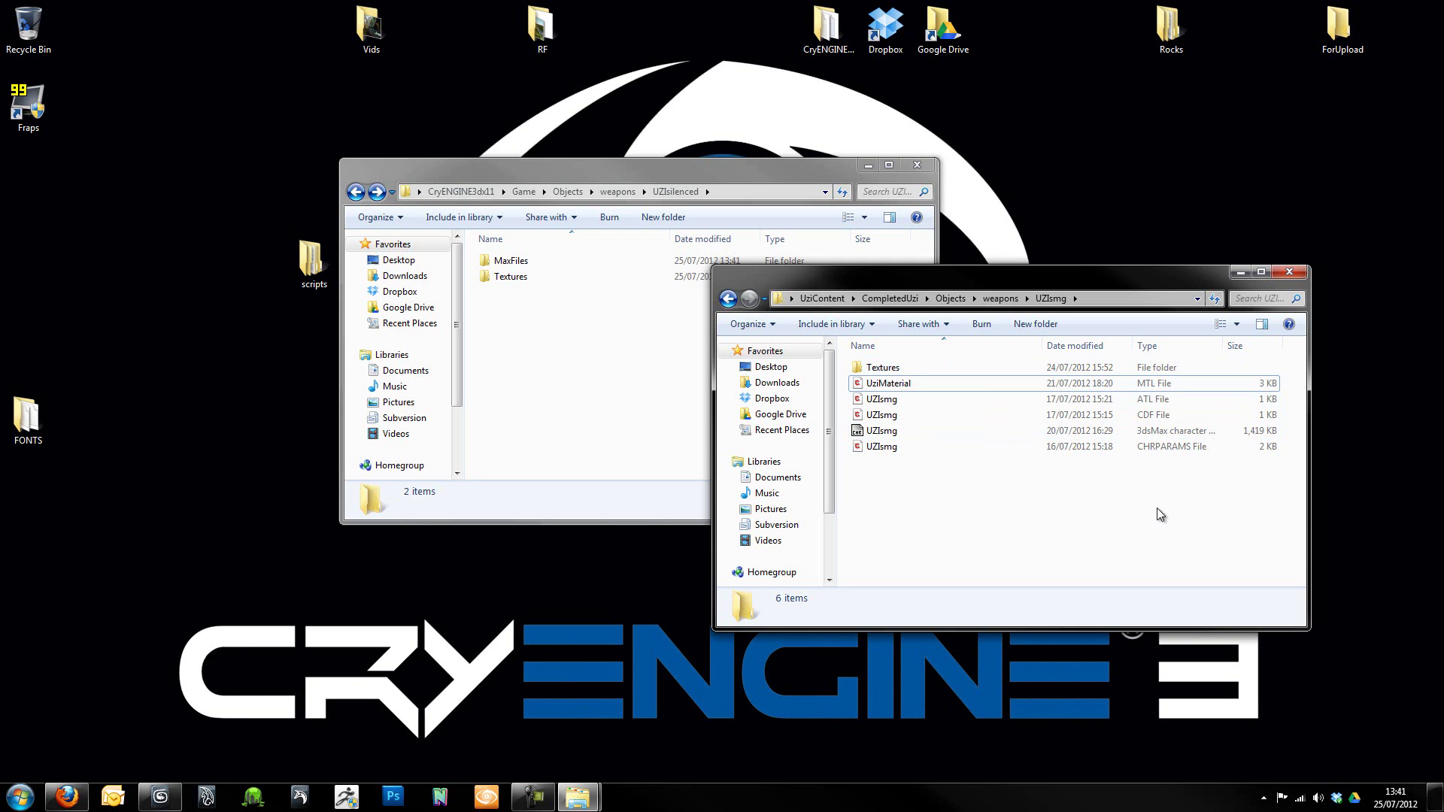
Copy the UZIsmg ATL, CDF and CHRPARAMS files from the UZIsmg folder into the UZIsilenced folder.
{"action": "double_click", "coordinate": [910, 403]}
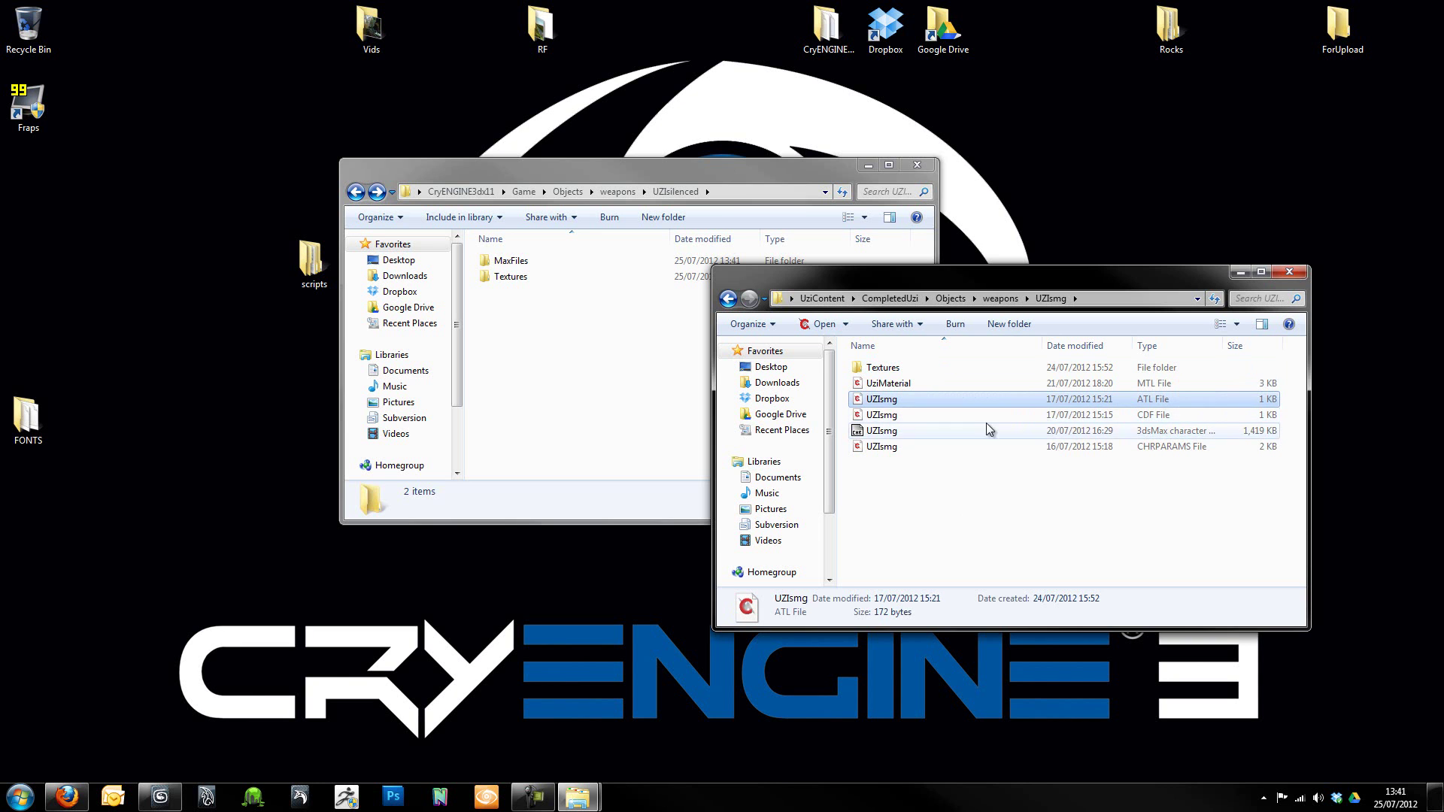
{"action": "left_click", "coordinate": [919, 416], "text": "ctrl"}
{"action": "left_click", "coordinate": [918, 446], "text": "ctrl"}
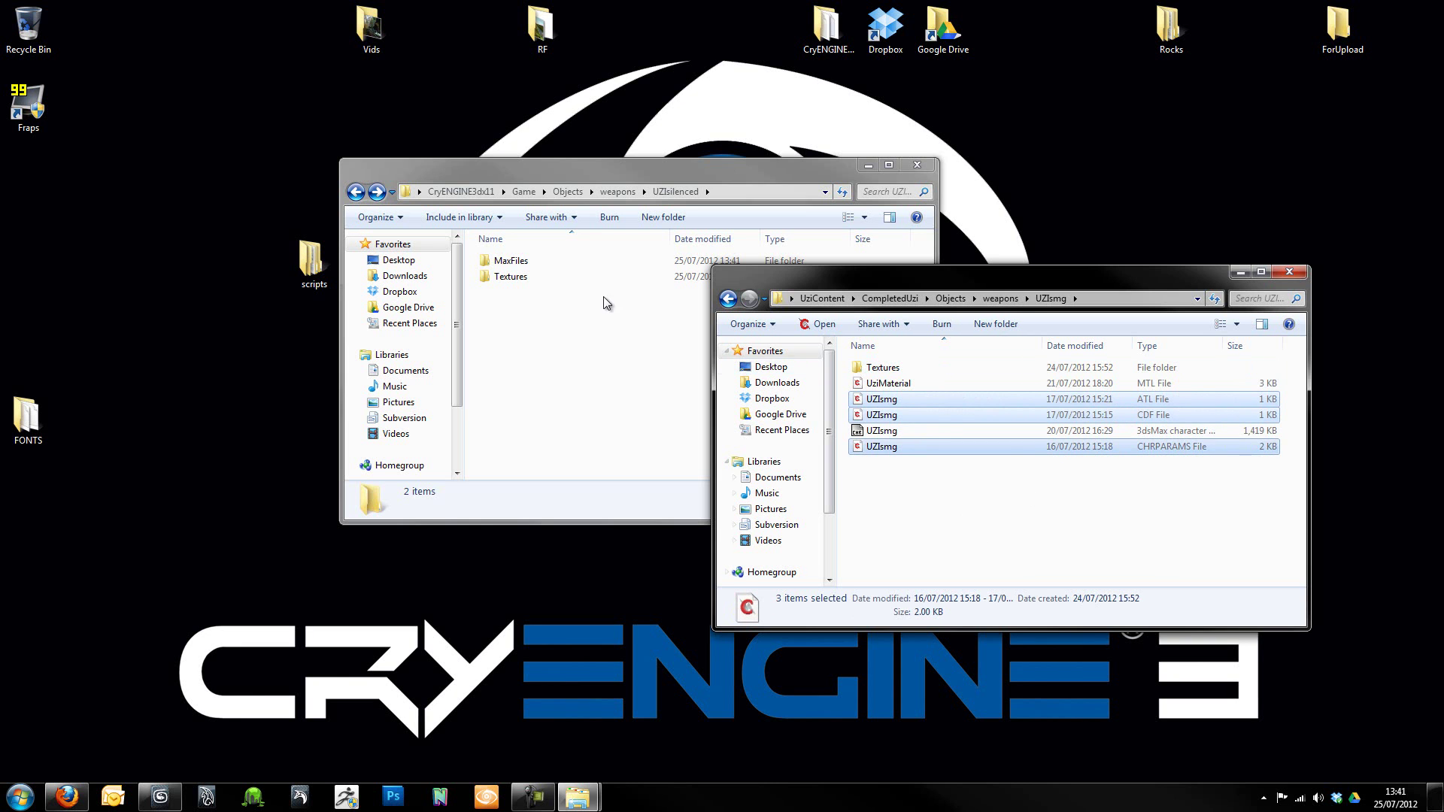
{"action": "left_click", "coordinate": [550, 340]}
{"action": "key", "text": "ctrl+v"}
{"action": "left_click", "coordinate": [673, 382]}
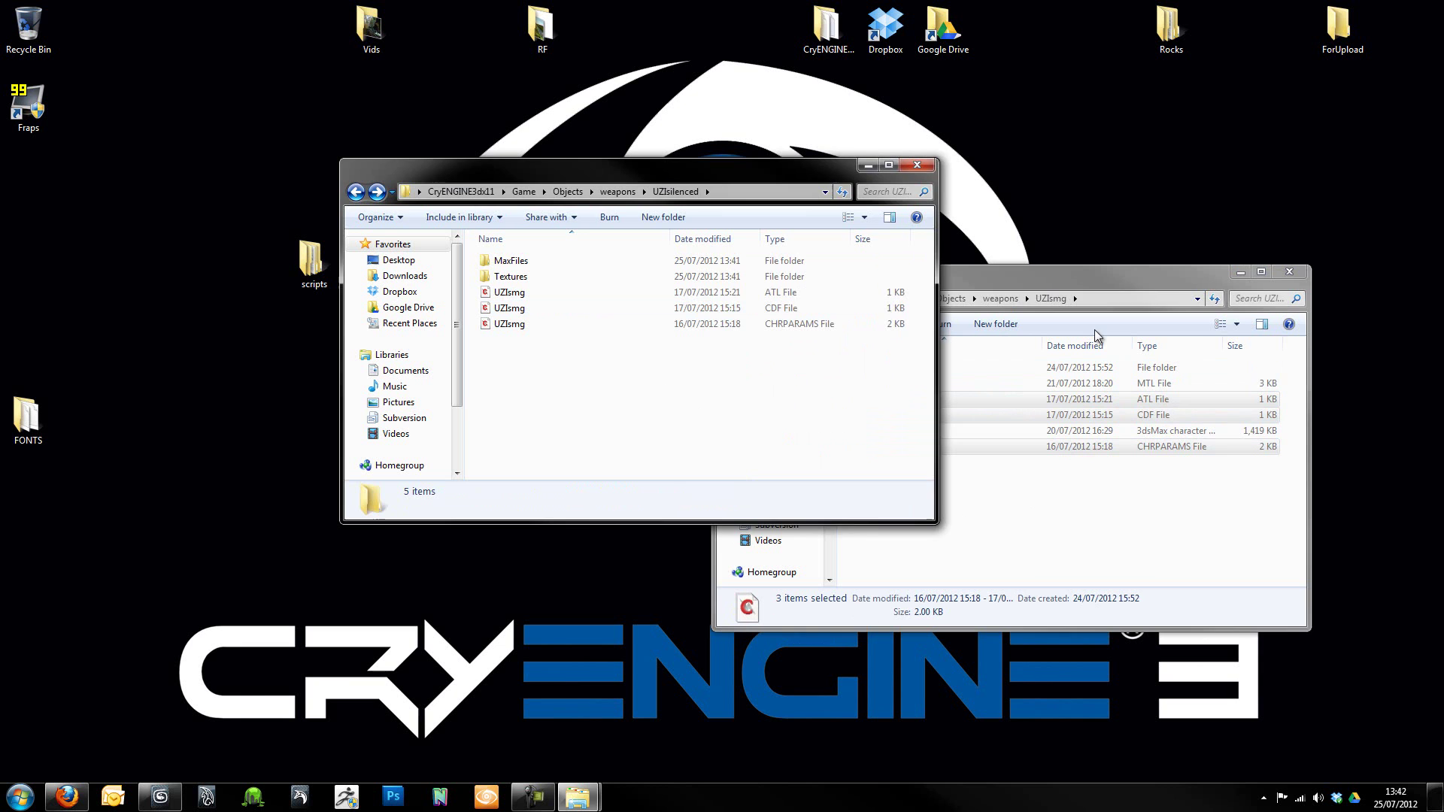
{"action": "left_click", "coordinate": [1183, 279]}
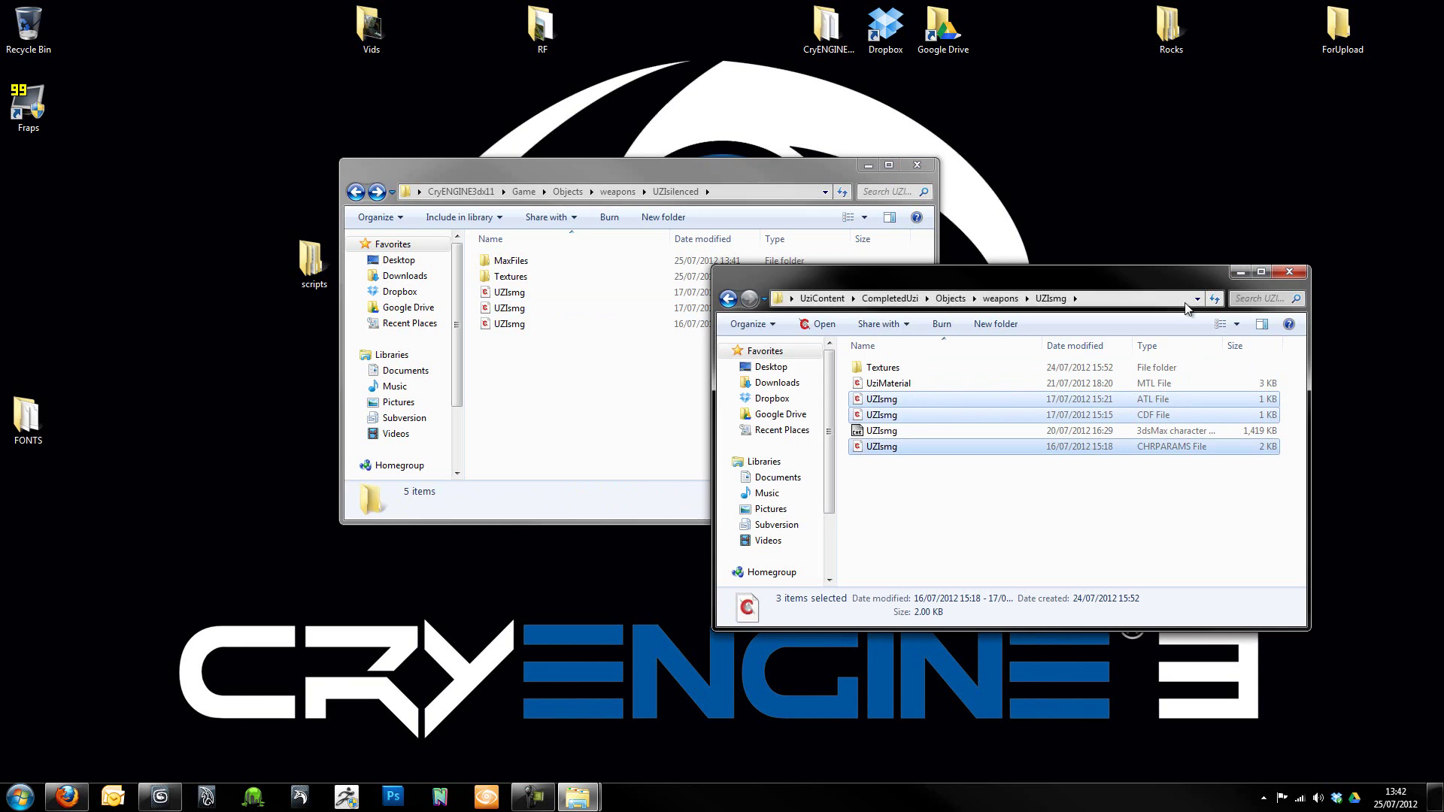
{"action": "left_click", "coordinate": [678, 176]}
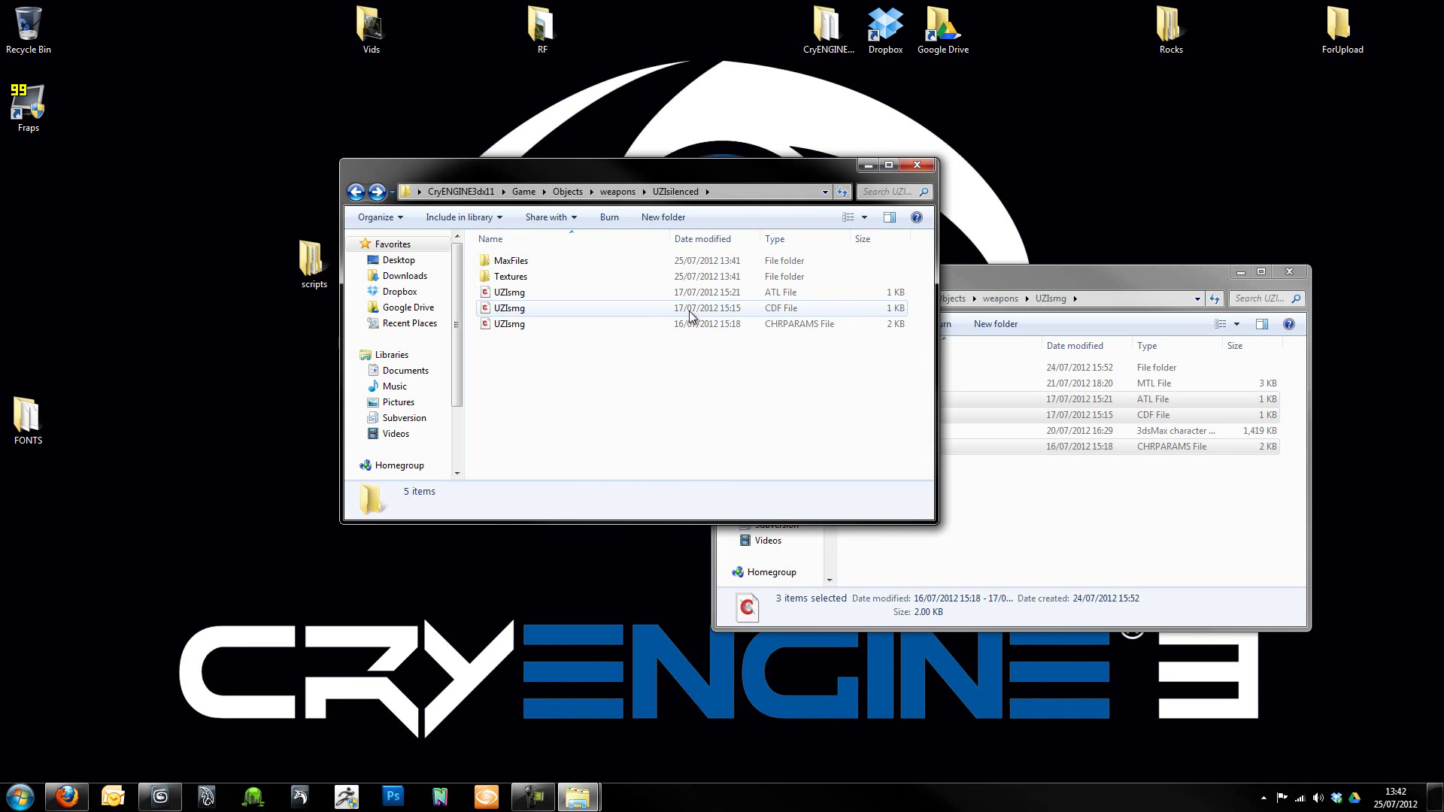
{"action": "left_click", "coordinate": [814, 296]}
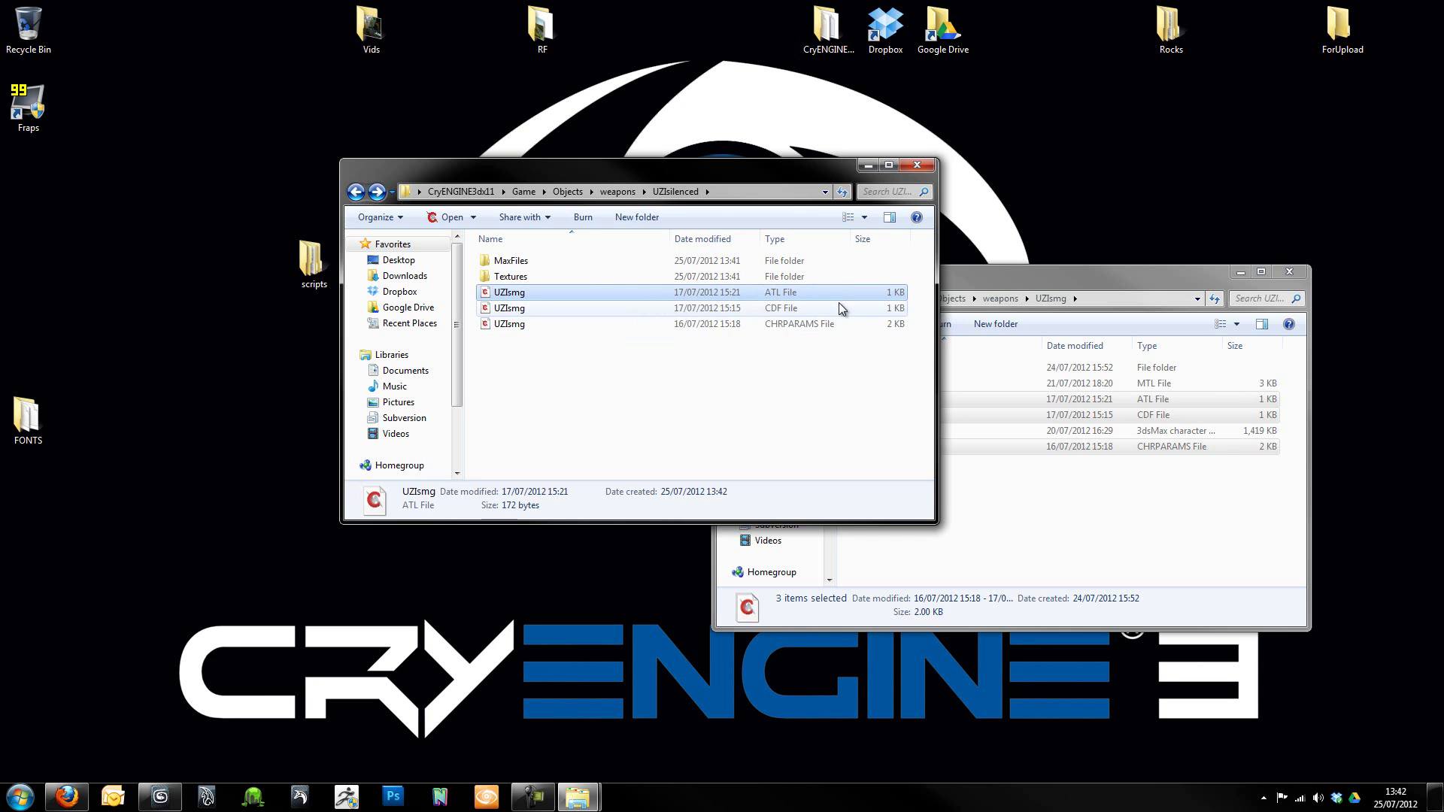
{"action": "left_click", "coordinate": [579, 380]}
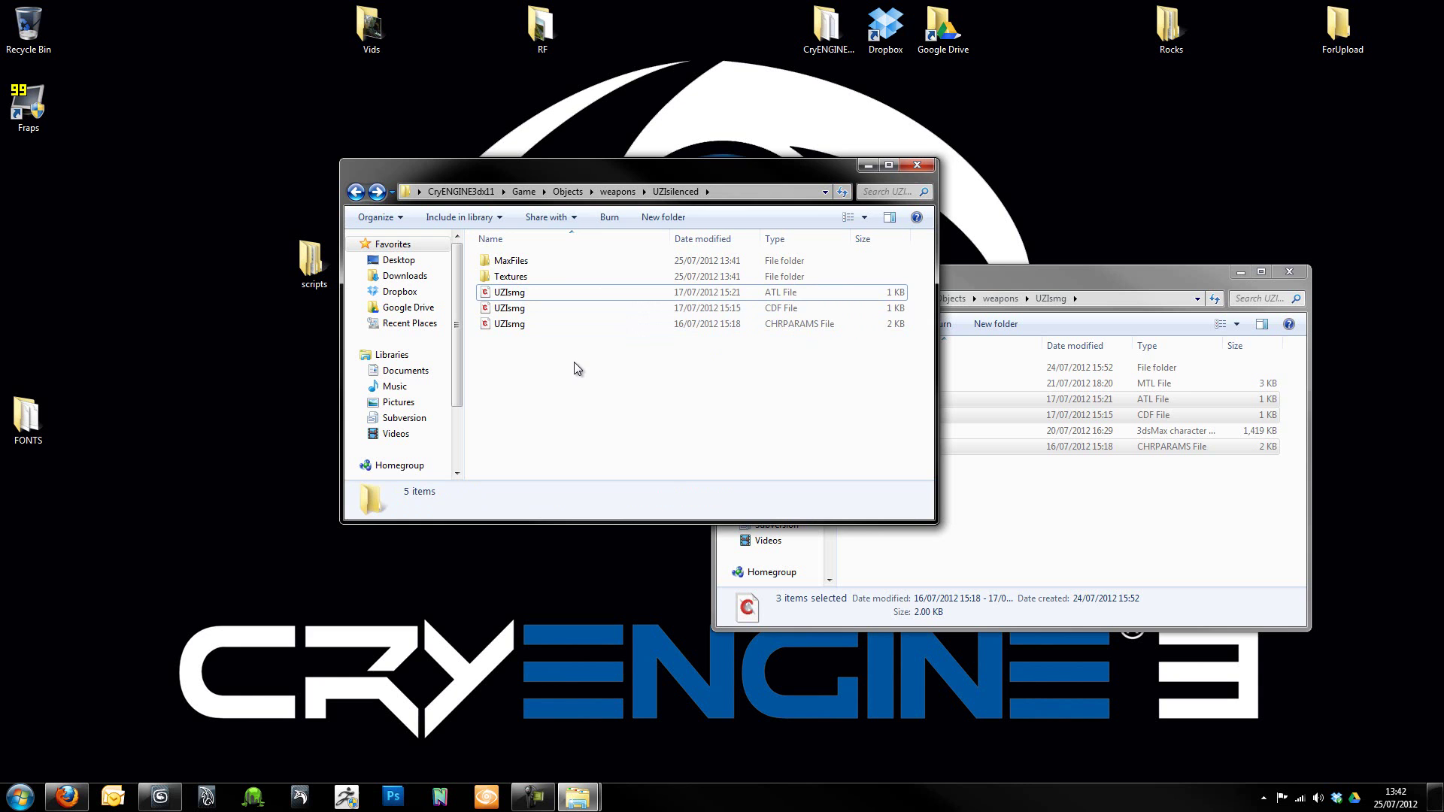
{"action": "left_click", "coordinate": [696, 292]}
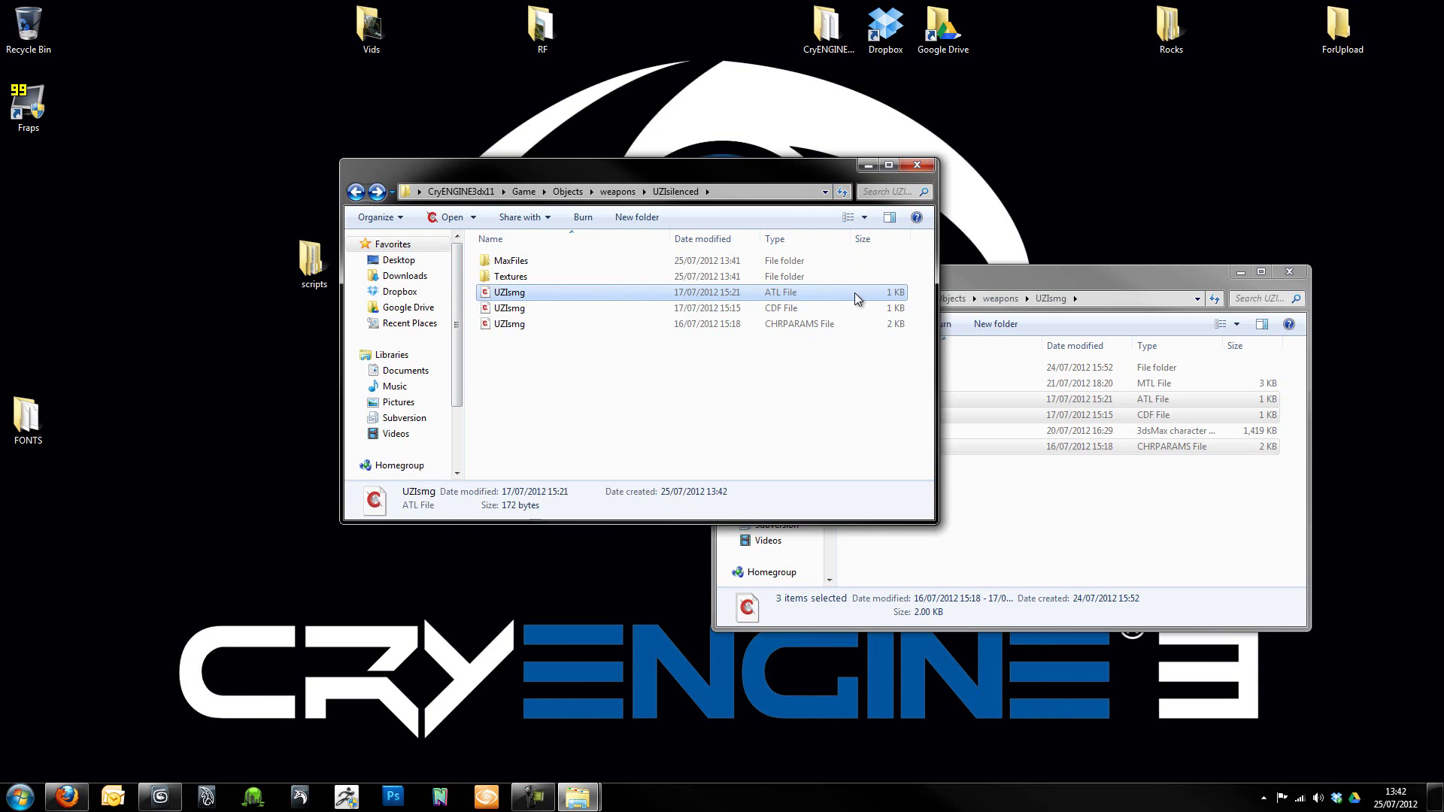
{"action": "left_click", "coordinate": [630, 371]}
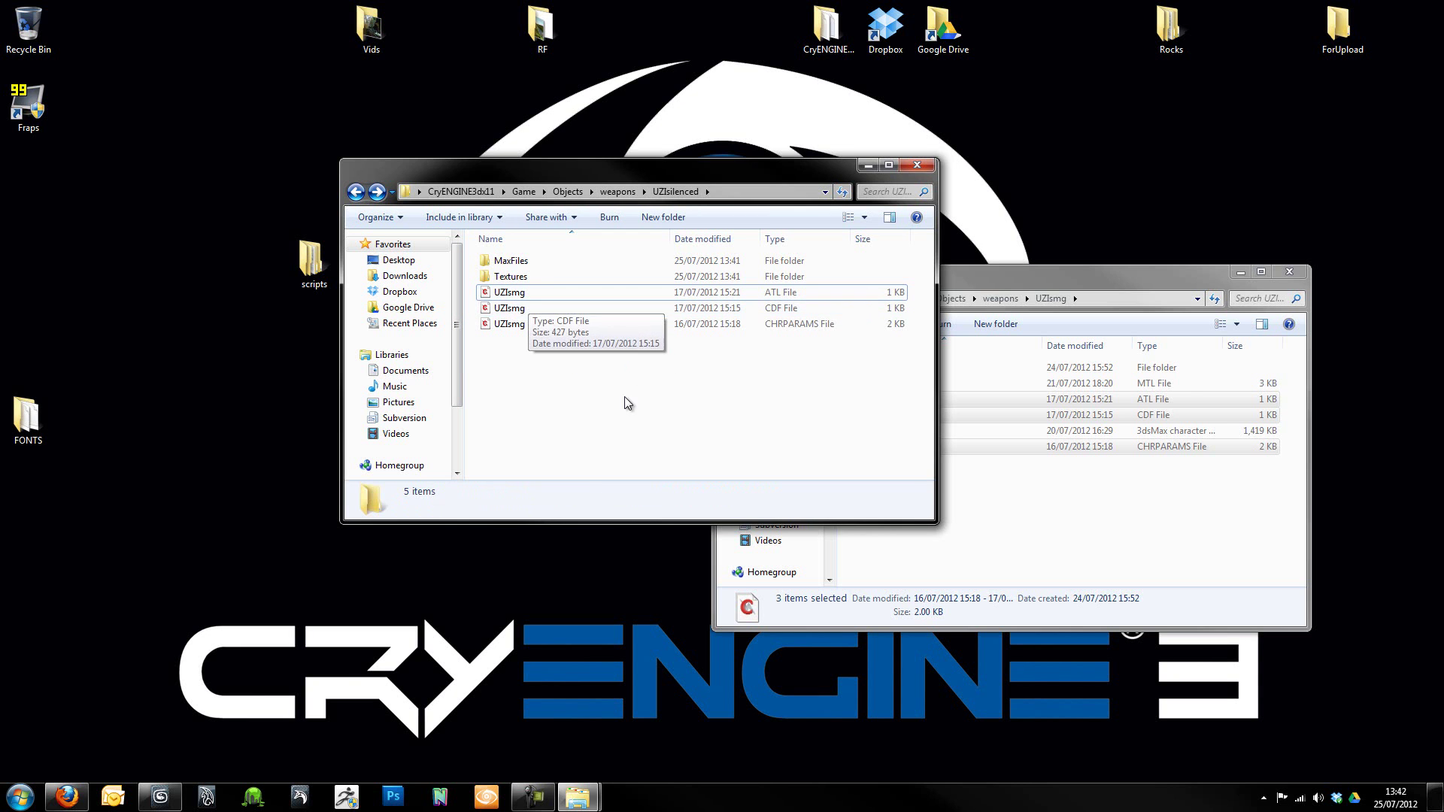
Open the copied UZIsmg CDF file in ConTEXT, examine its model, material and attachment entries, and close it.
{"action": "left_click", "coordinate": [535, 308]}
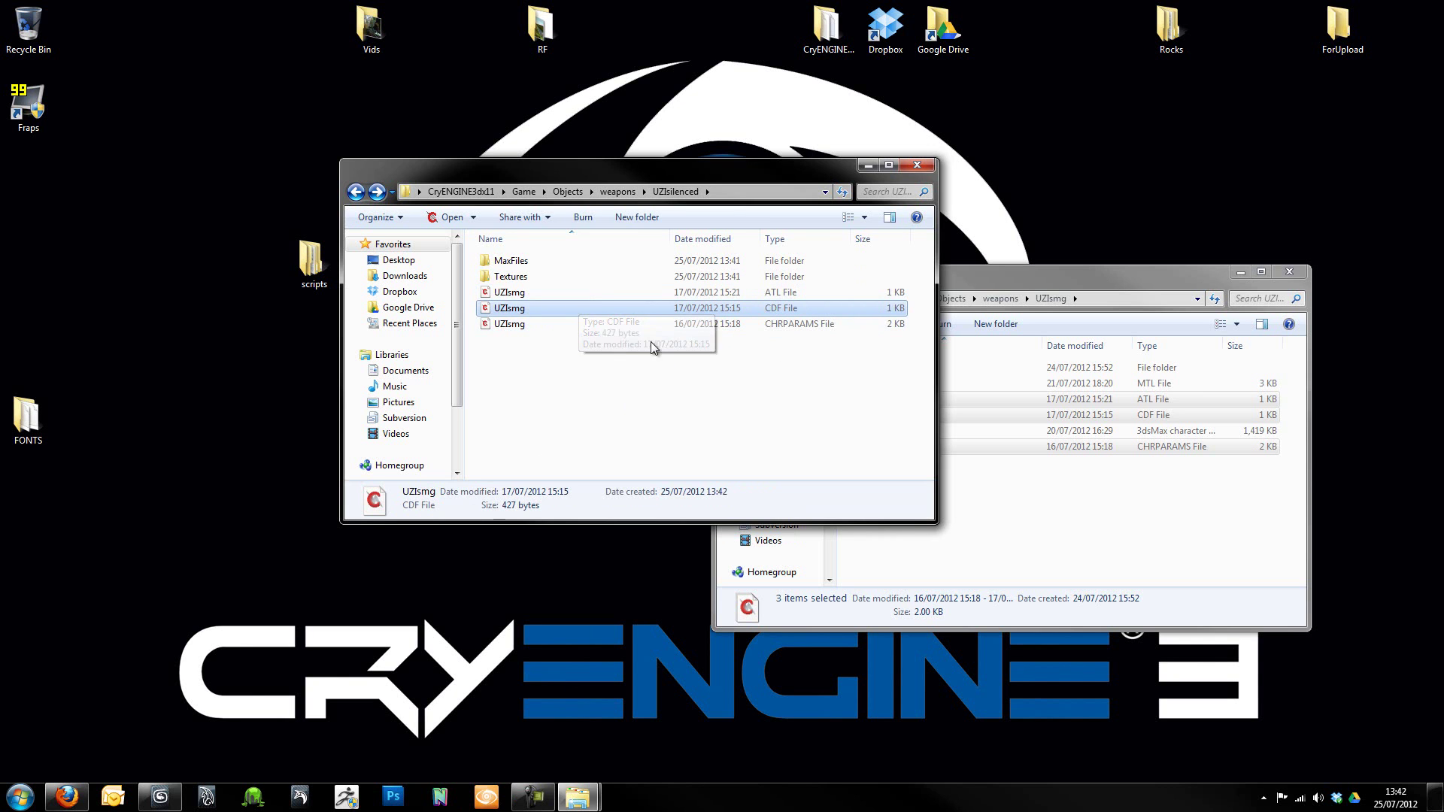
{"action": "double_click", "coordinate": [522, 309]}
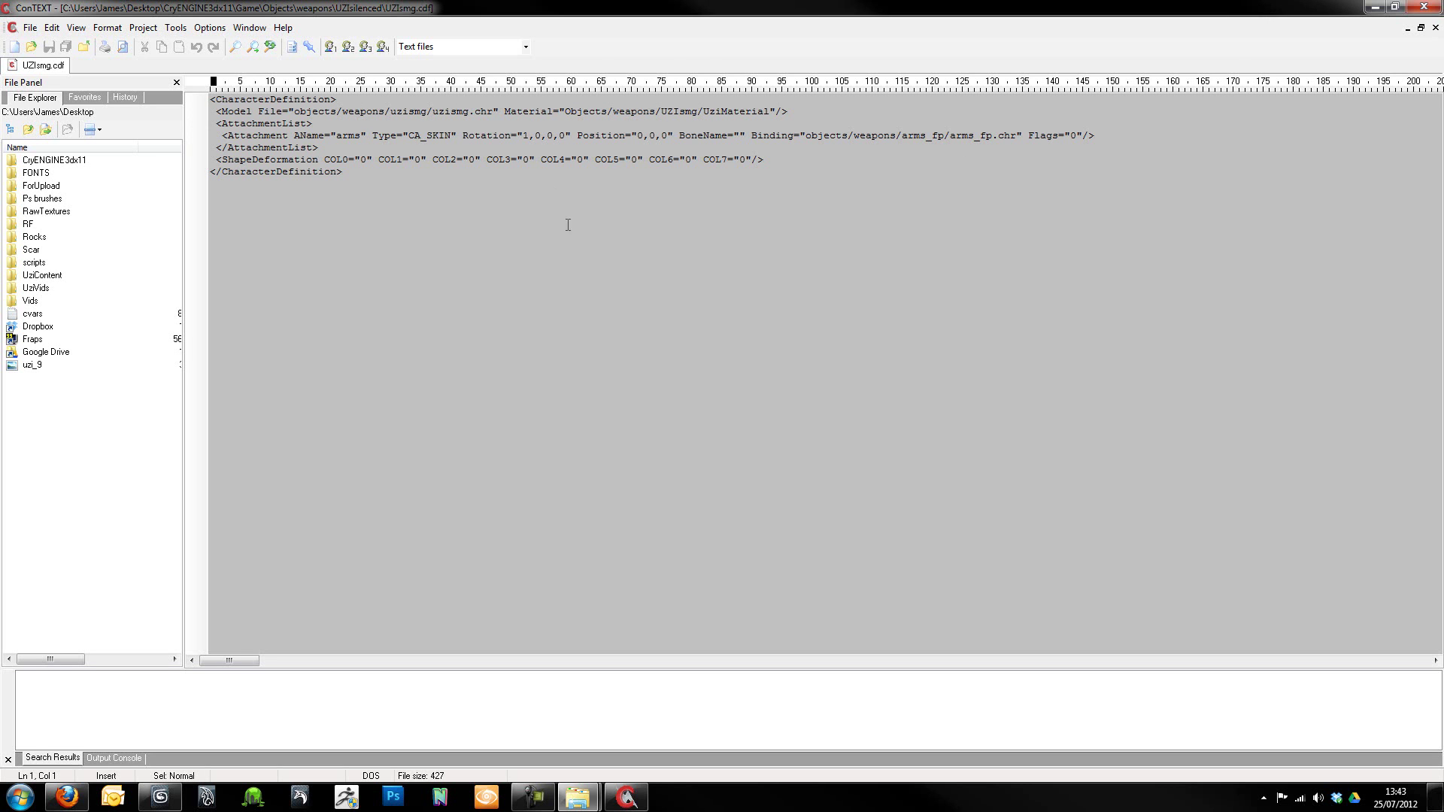
{"action": "double_click", "coordinate": [495, 14]}
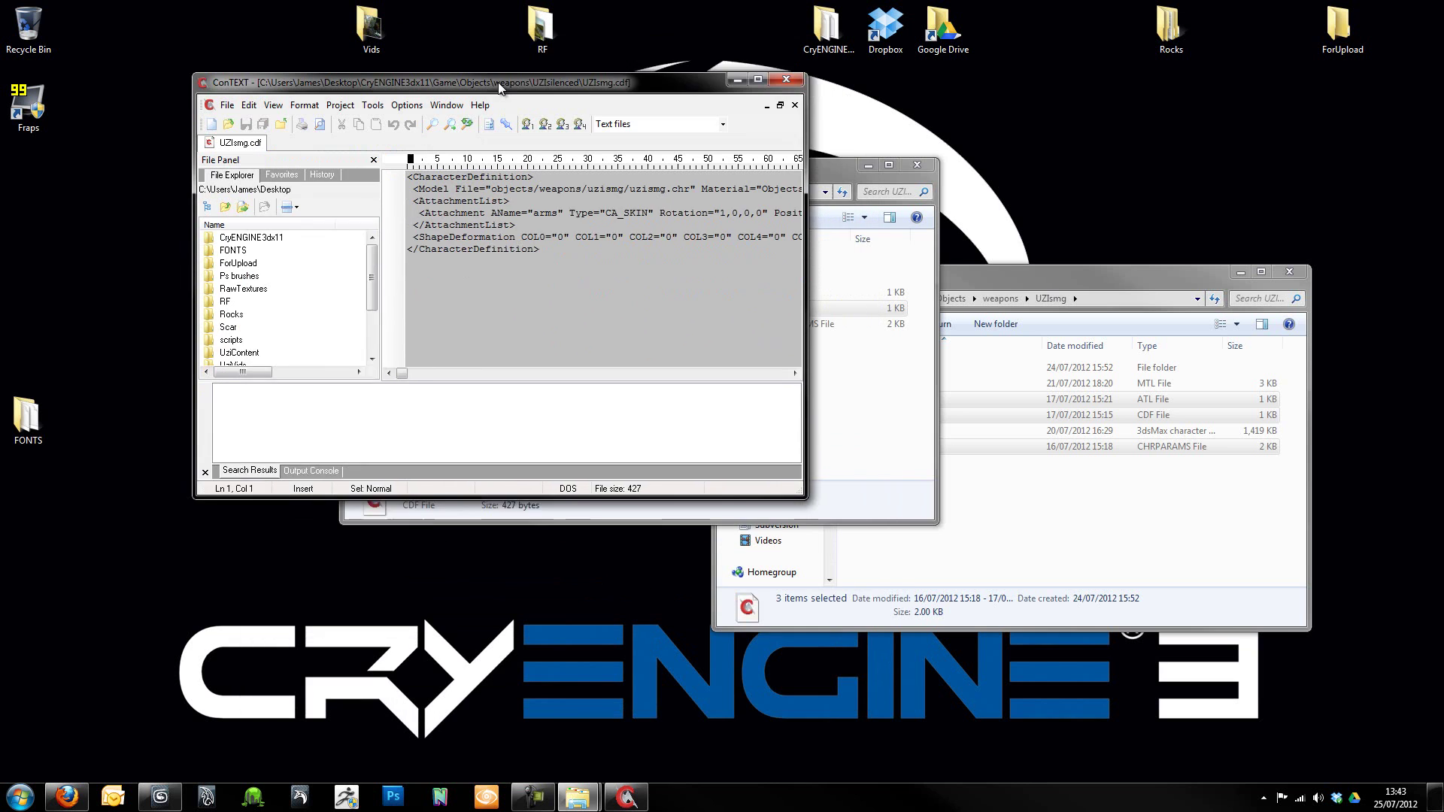
{"action": "double_click", "coordinate": [579, 65]}
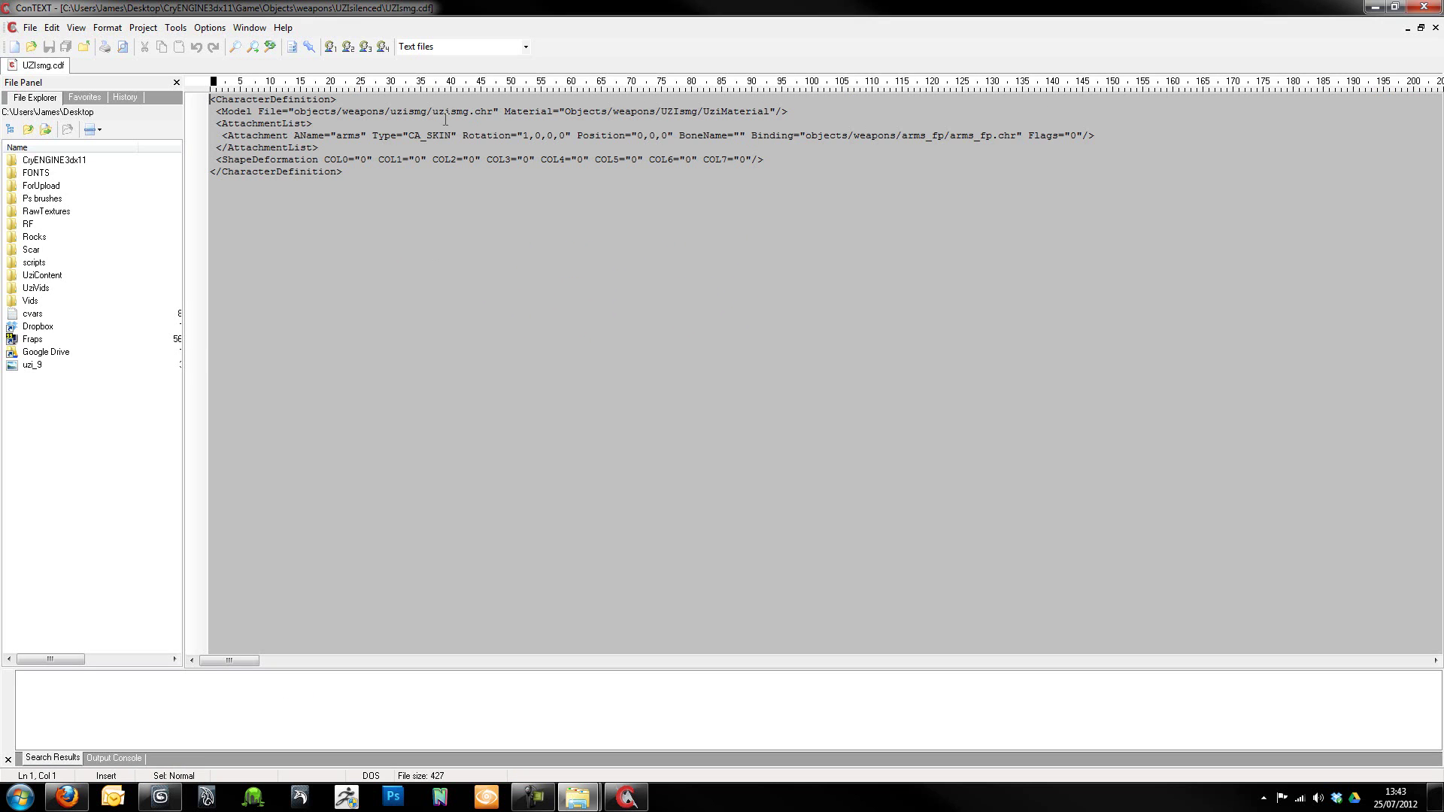
{"action": "left_click", "coordinate": [1424, 7]}
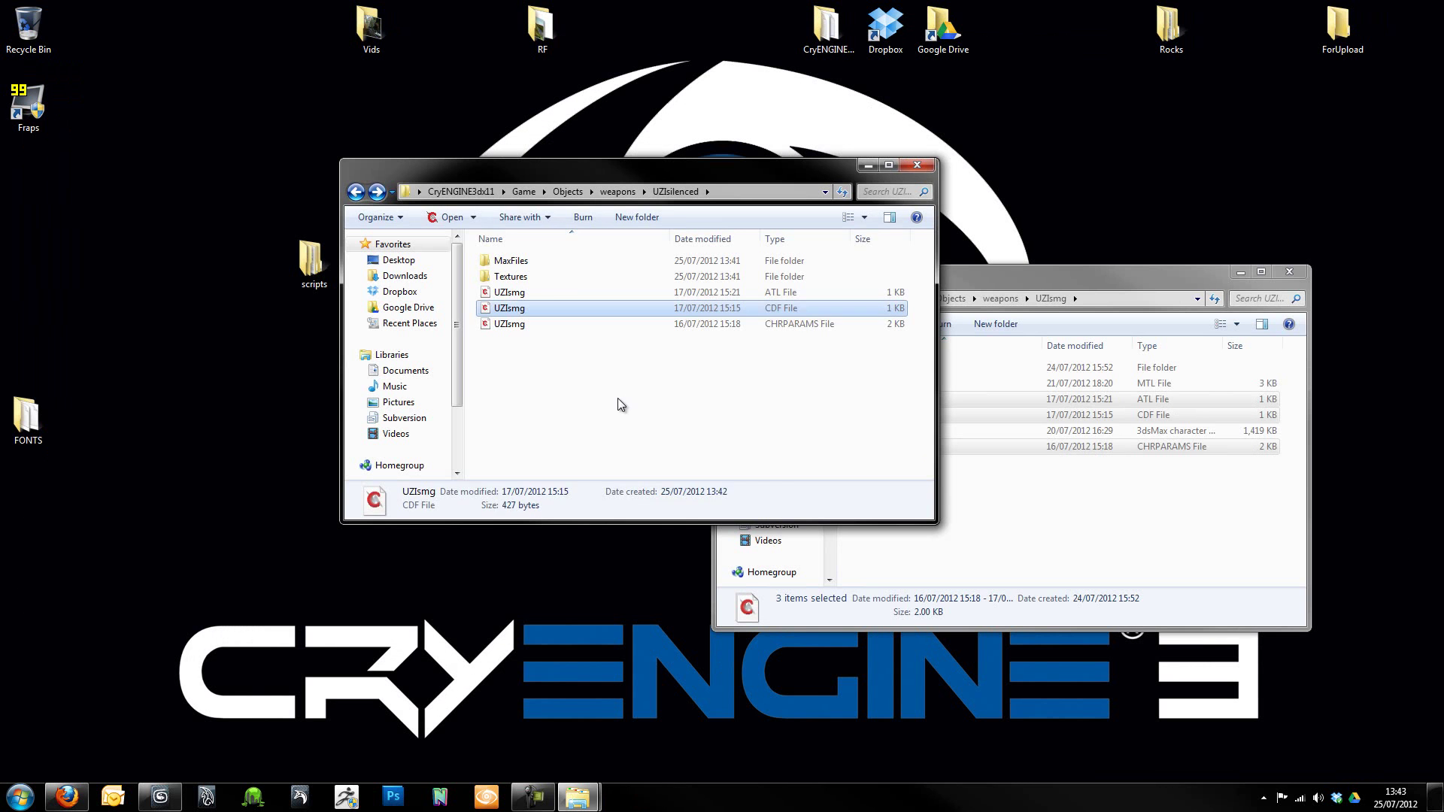
{"action": "left_click", "coordinate": [617, 398]}
Rename the UZIsmg ATL file in the UZIsilenced folder as UZIsilenced.
{"action": "right_click", "coordinate": [517, 293]}
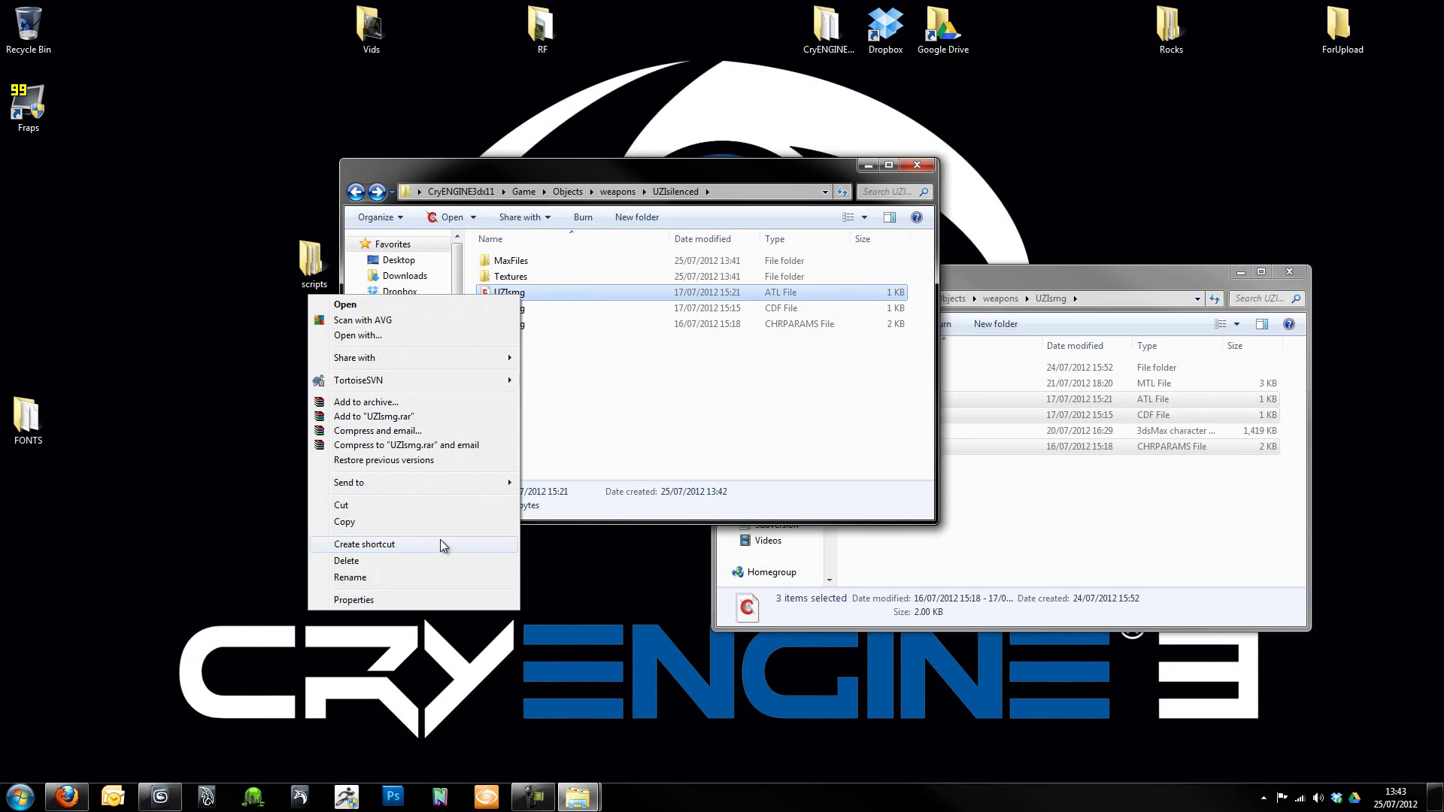
{"action": "left_click", "coordinate": [405, 577]}
{"action": "key", "text": "End"}
{"action": "key", "text": "BackSpace"}
{"action": "key", "text": "BackSpace"}
{"action": "key", "text": "BackSpace"}
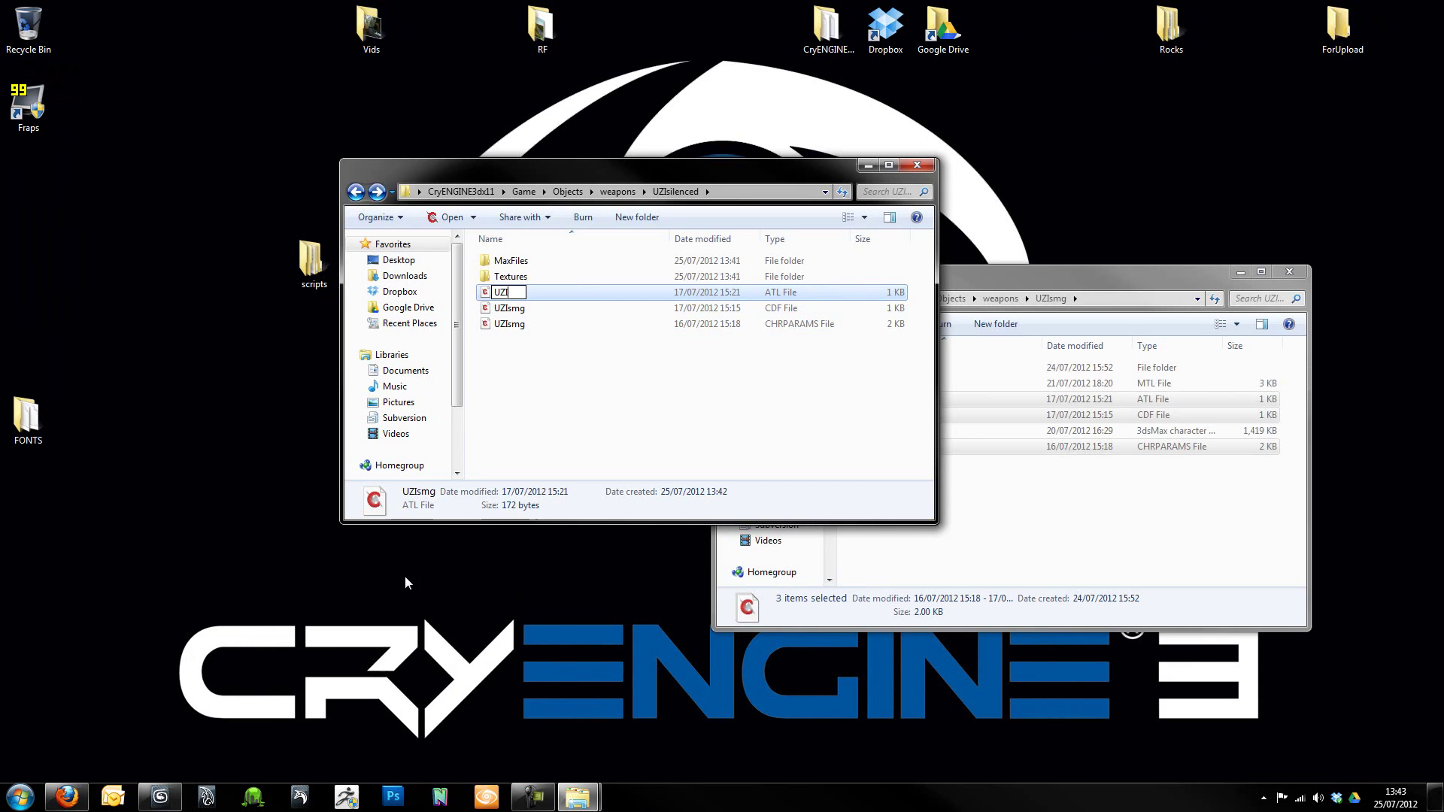
{"action": "type", "text": "silenced"}
{"action": "key", "text": "Return"}
Rename the UZIsmg CDF file in the UZIsilenced folder as UZIsilenced and copy the new name.
{"action": "right_click", "coordinate": [536, 307]}
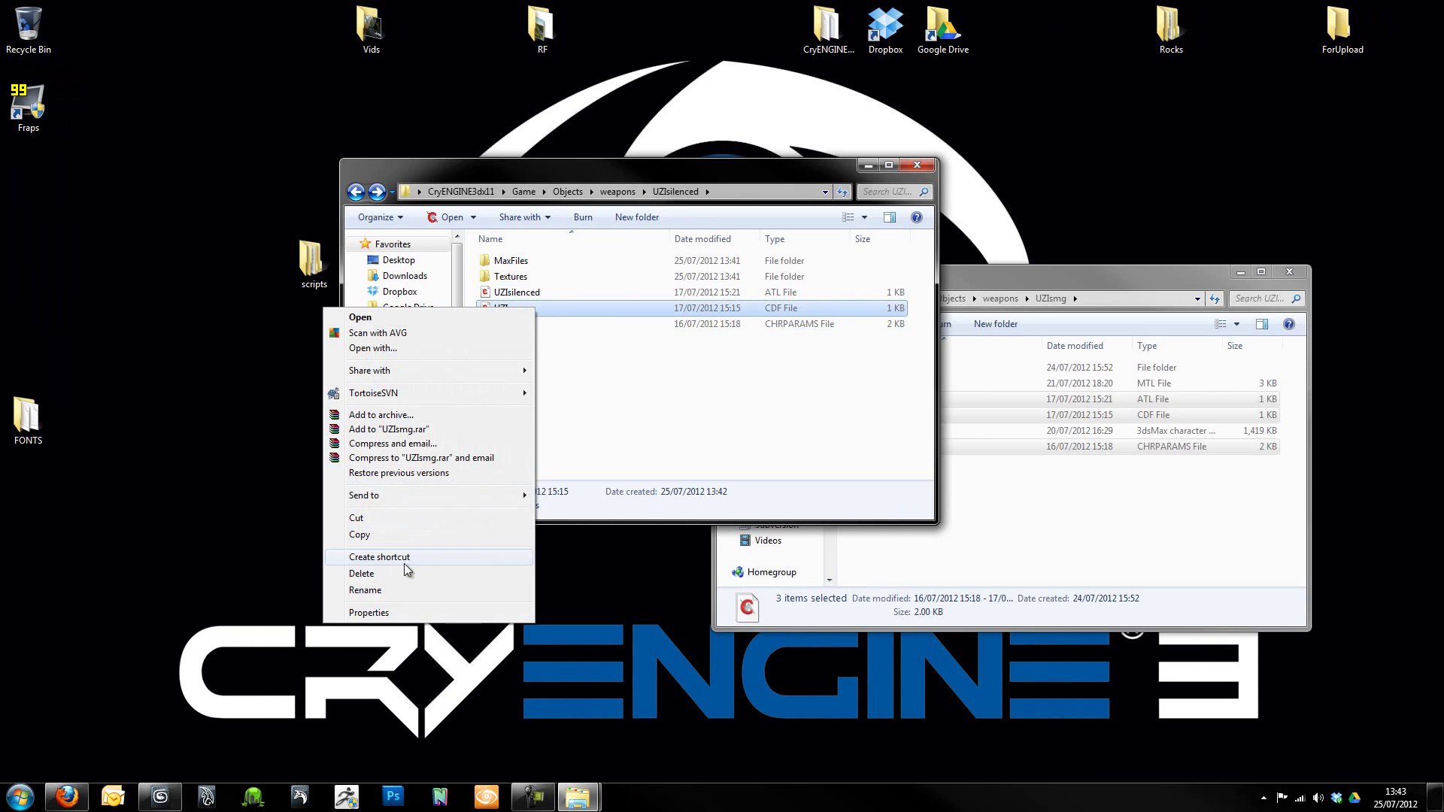
{"action": "left_click", "coordinate": [396, 590]}
{"action": "key", "text": "End"}
{"action": "key", "text": "BackSpace"}
{"action": "key", "text": "BackSpace"}
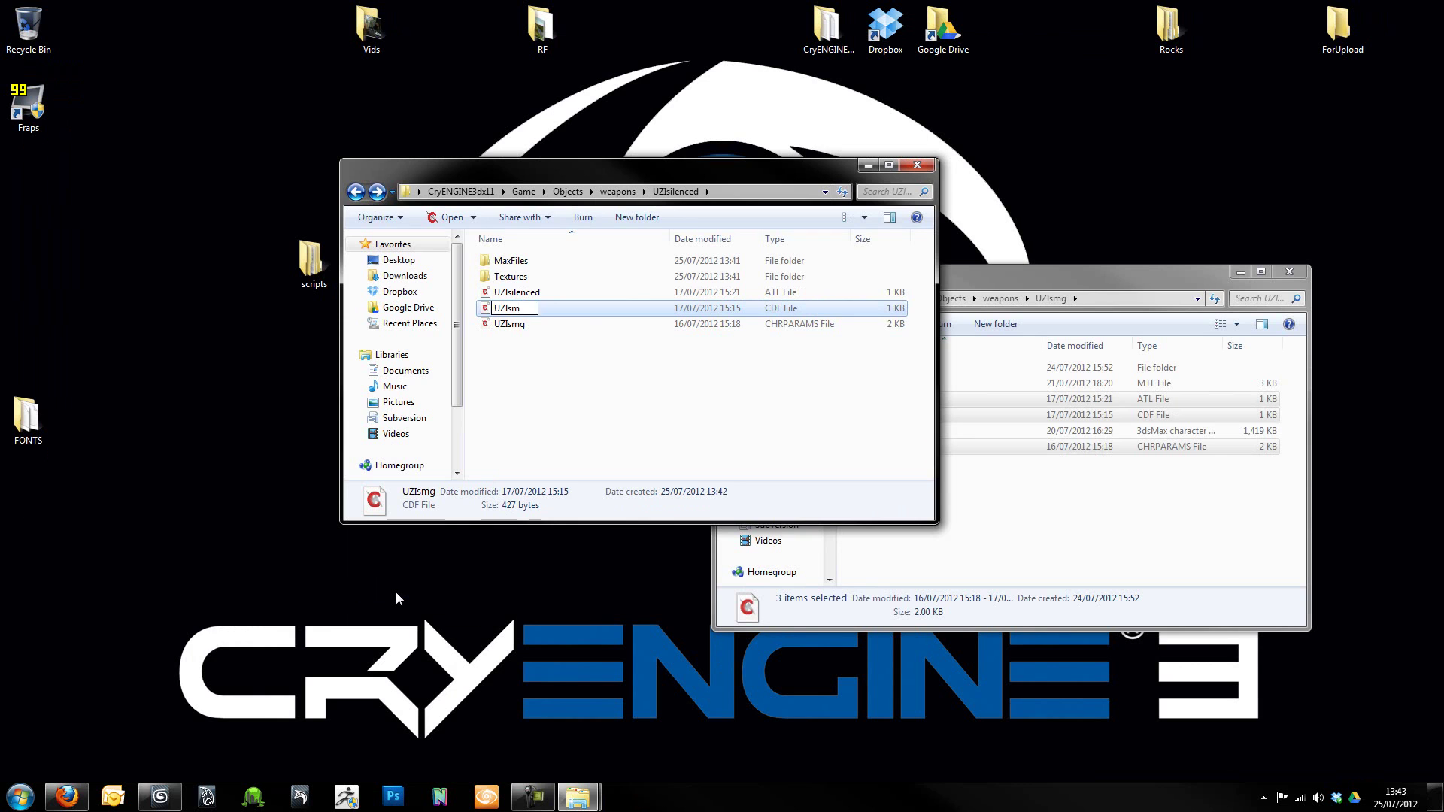
{"action": "type", "text": "ilenced"}
{"action": "key", "text": "ctrl+a"}
{"action": "key", "text": "ctrl+c"}
Rename the UZIsmg CHRPARAMS file in the UZIsilenced folder as UZIsilenced.
{"action": "left_click", "coordinate": [513, 328]}
{"action": "right_click", "coordinate": [513, 328]}
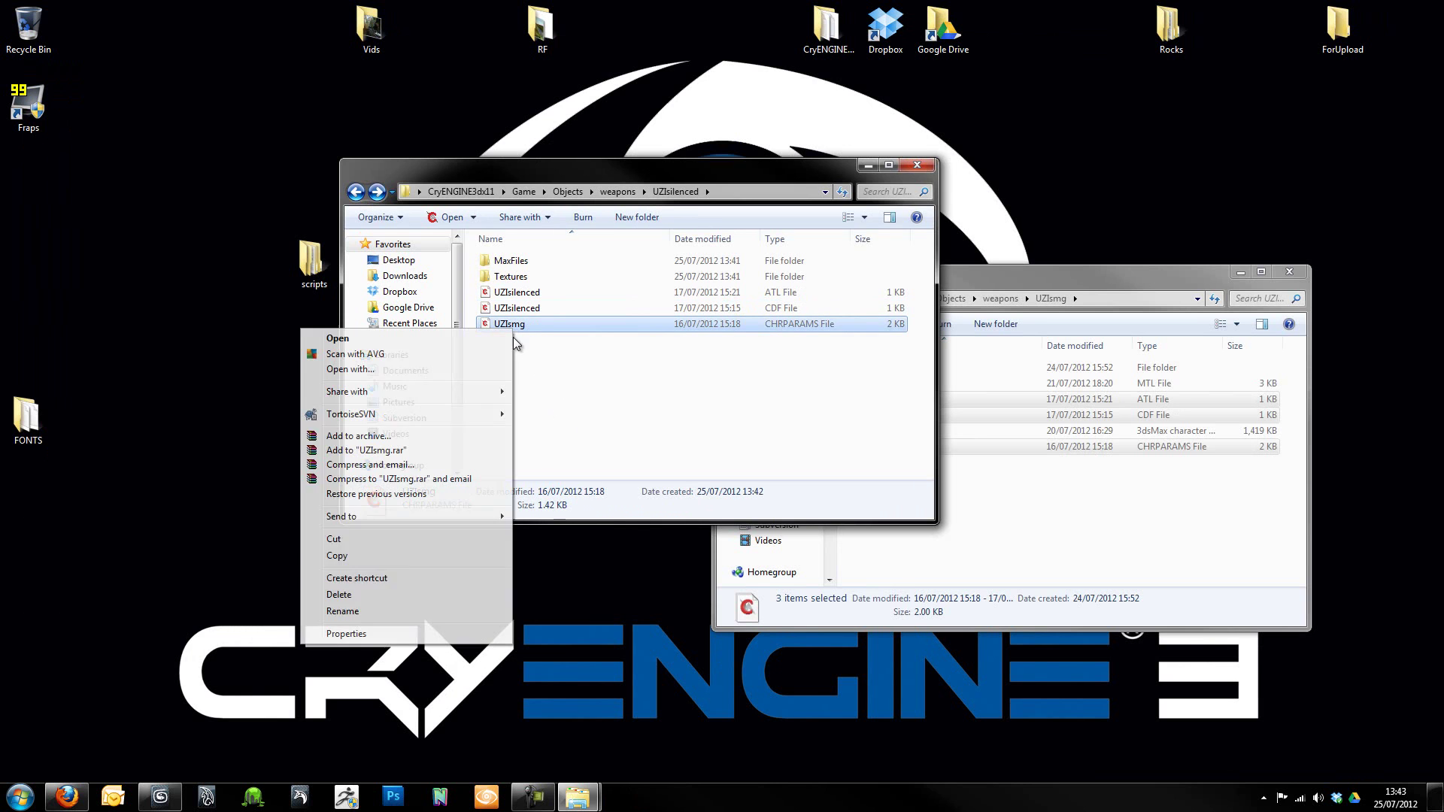
{"action": "left_click", "coordinate": [376, 611]}
{"action": "key", "text": "ctrl+v"}
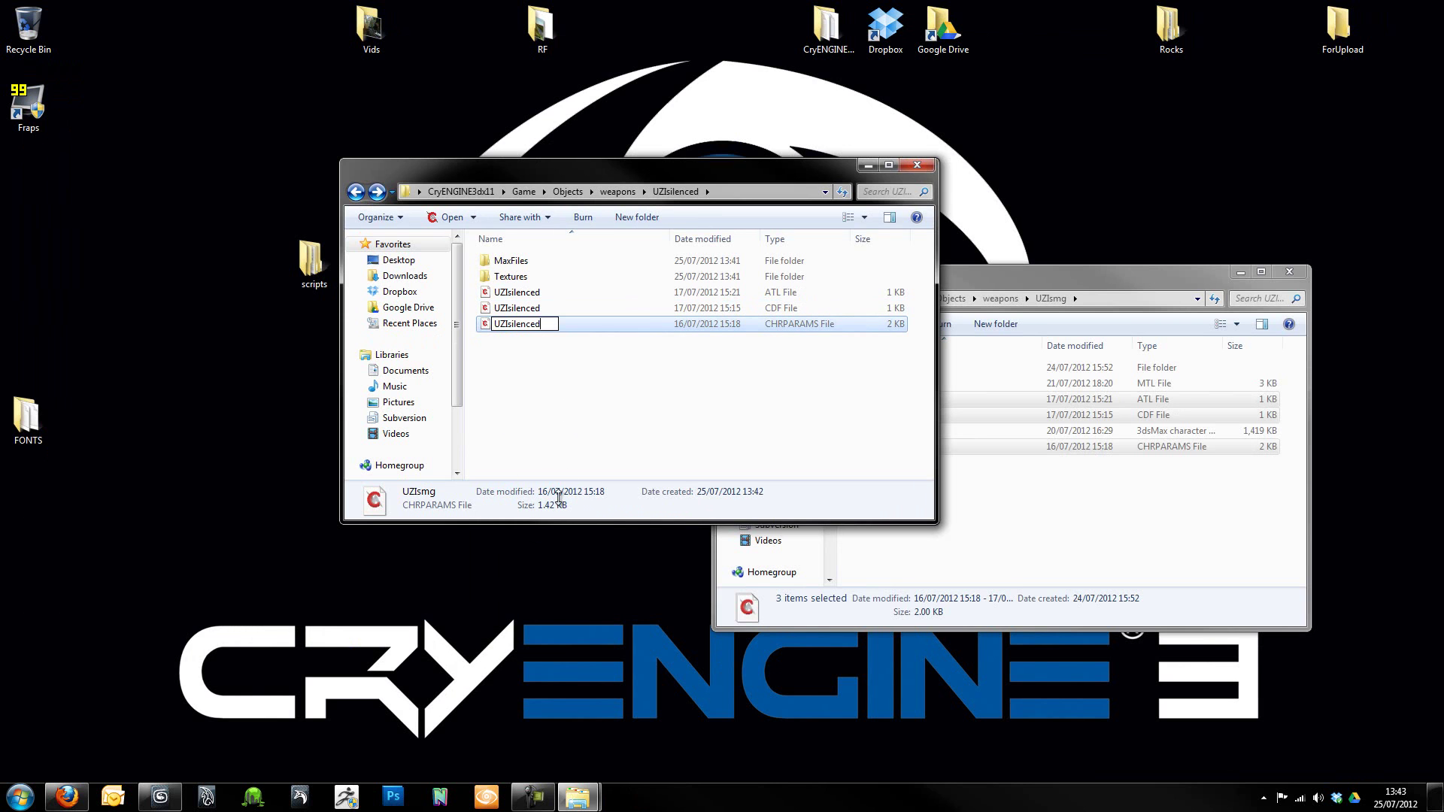
{"action": "left_click", "coordinate": [585, 418]}
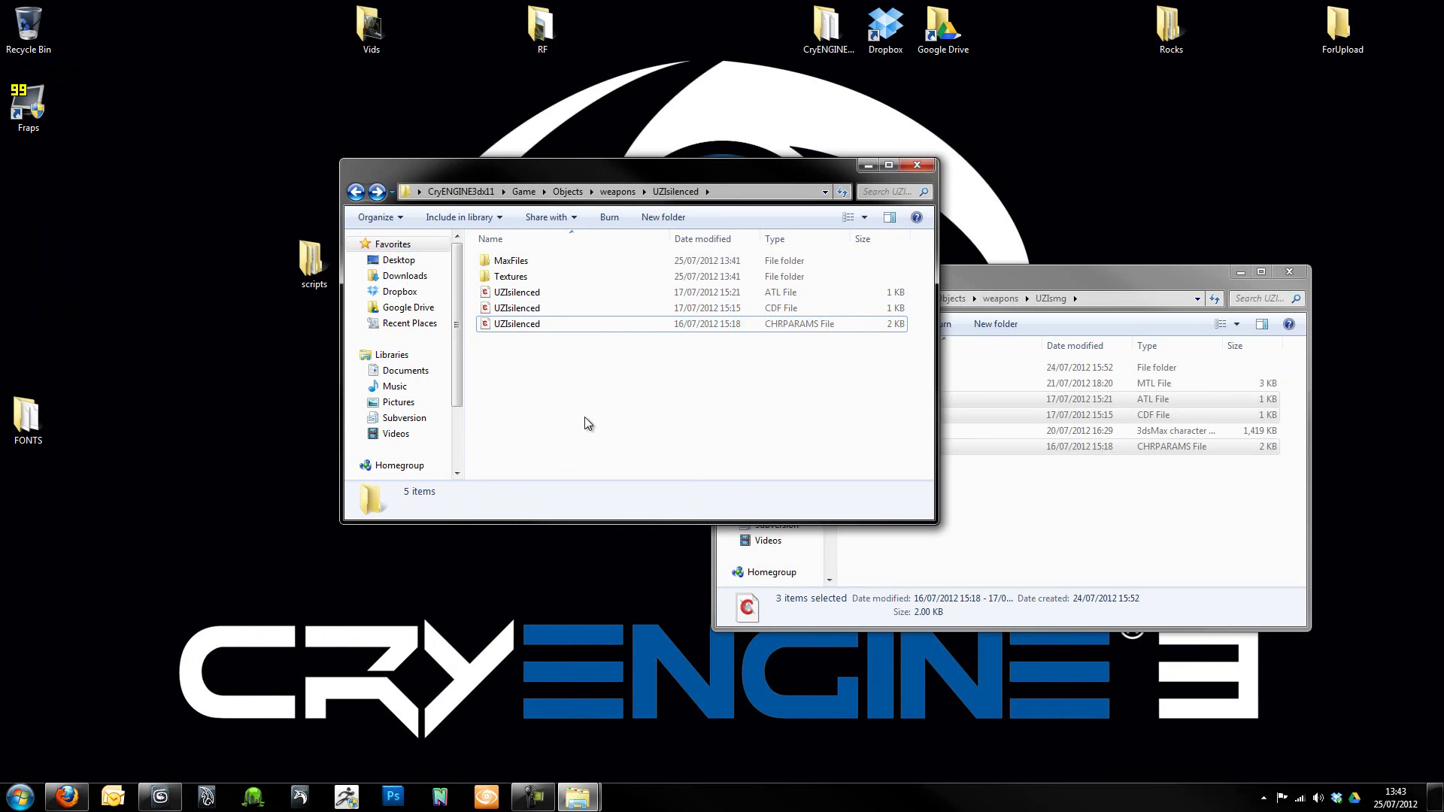
Open the UZIsilenced ATL, CDF and CHRPARAMS files in ConTEXT, leaving the editor minimized.
{"action": "left_click", "coordinate": [552, 291]}
{"action": "double_click", "coordinate": [552, 292]}
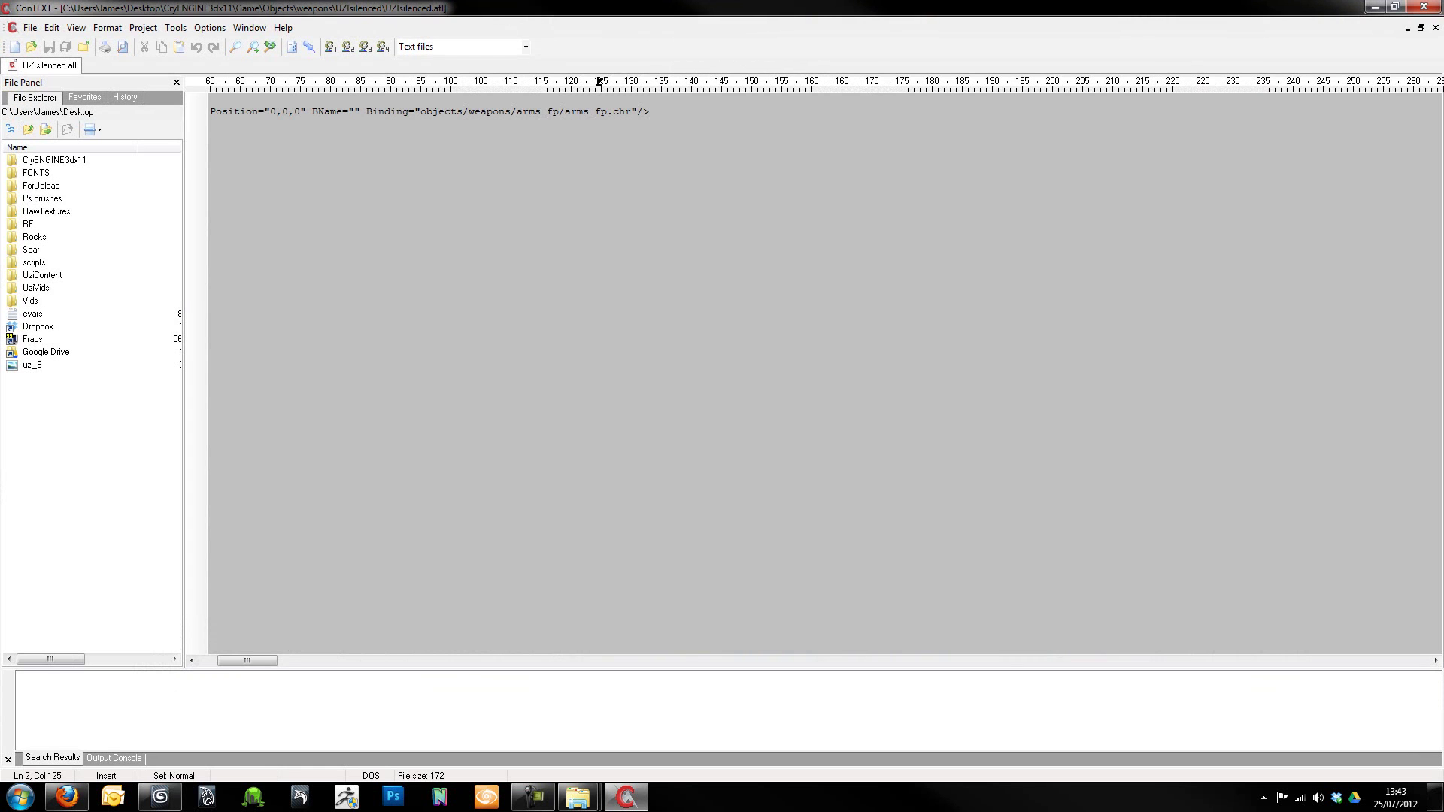
{"action": "left_click", "coordinate": [1375, 7]}
{"action": "left_click", "coordinate": [534, 307]}
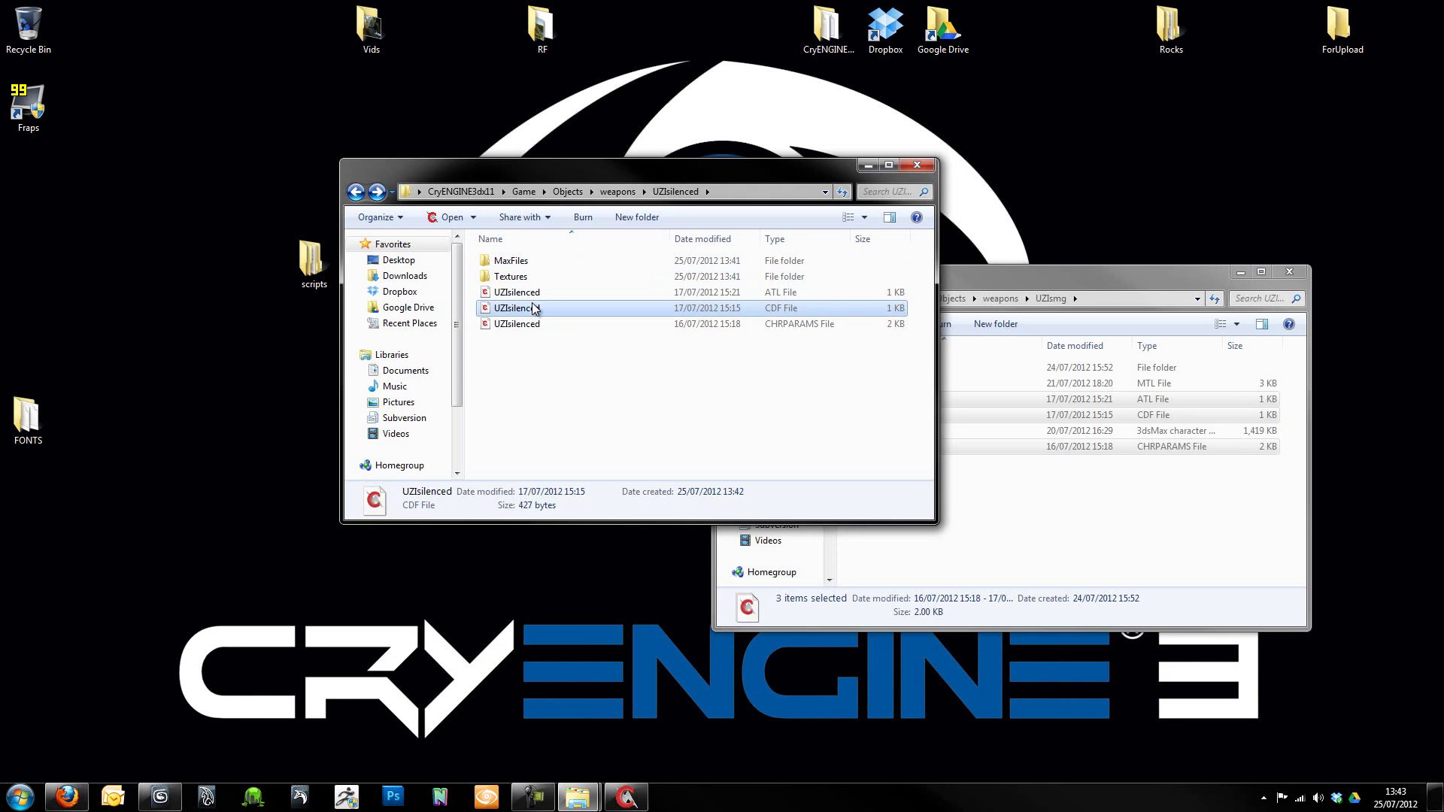
{"action": "double_click", "coordinate": [534, 307]}
{"action": "left_click", "coordinate": [1374, 6]}
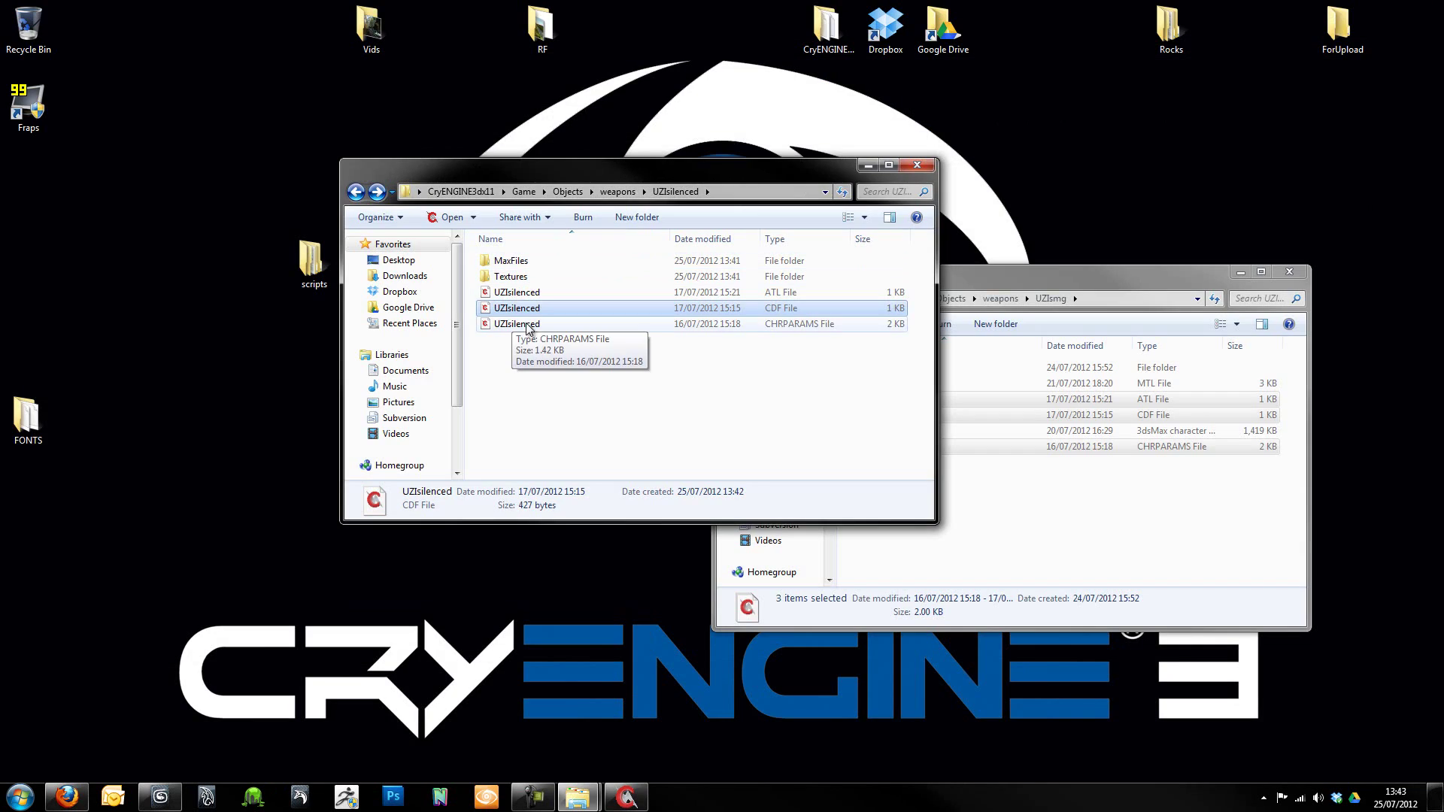
{"action": "double_click", "coordinate": [528, 323]}
{"action": "left_click", "coordinate": [1374, 7]}
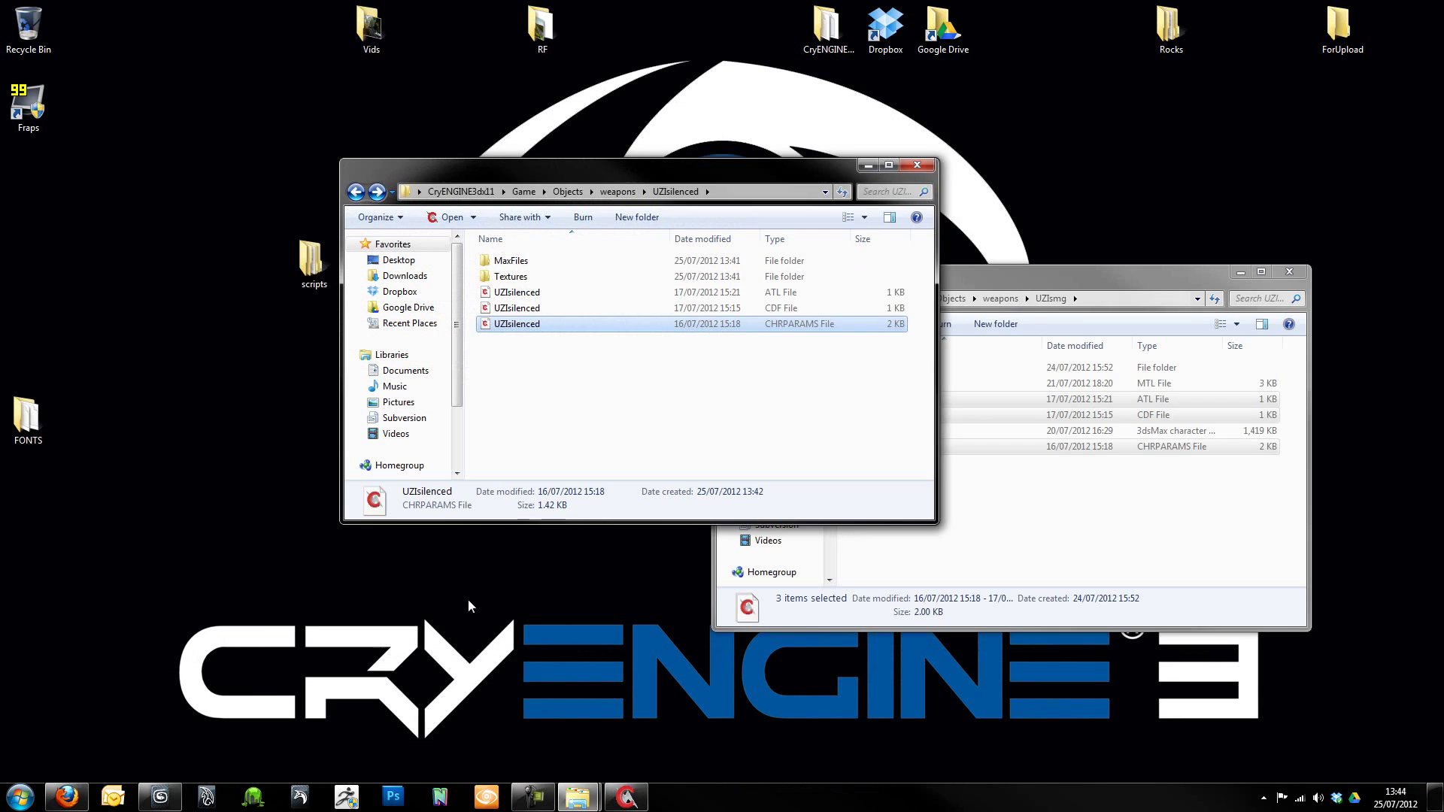
Switch to 3ds Max, select the UZIsilenced weapon mesh and open the CryENGINE3 Exporter utility.
{"action": "left_click", "coordinate": [160, 796]}
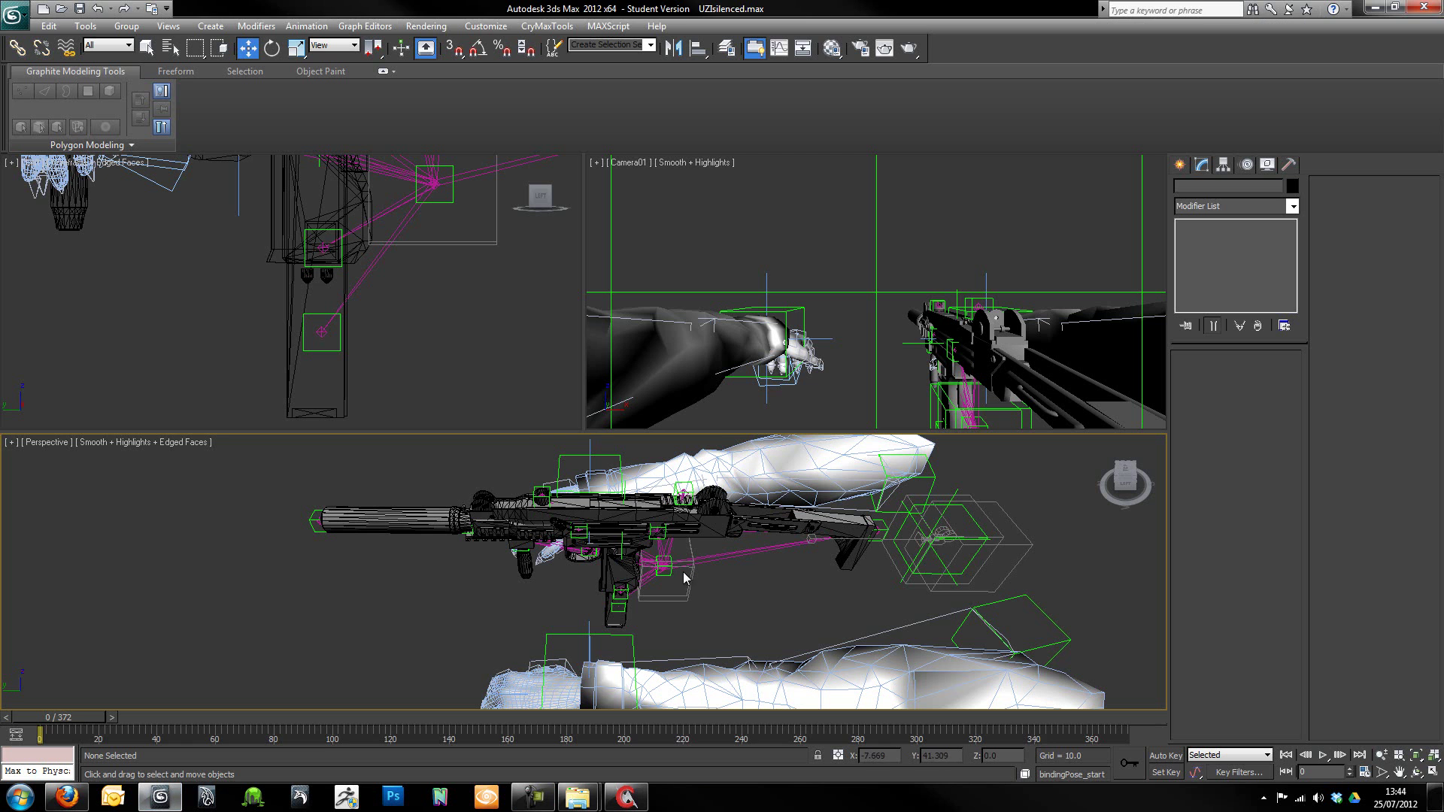
{"action": "scroll", "coordinate": [889, 481], "scroll_direction": "down", "scroll_amount": 3}
{"action": "middle_click_drag", "start_coordinate": [890, 481], "coordinate": [616, 533], "text": "alt"}
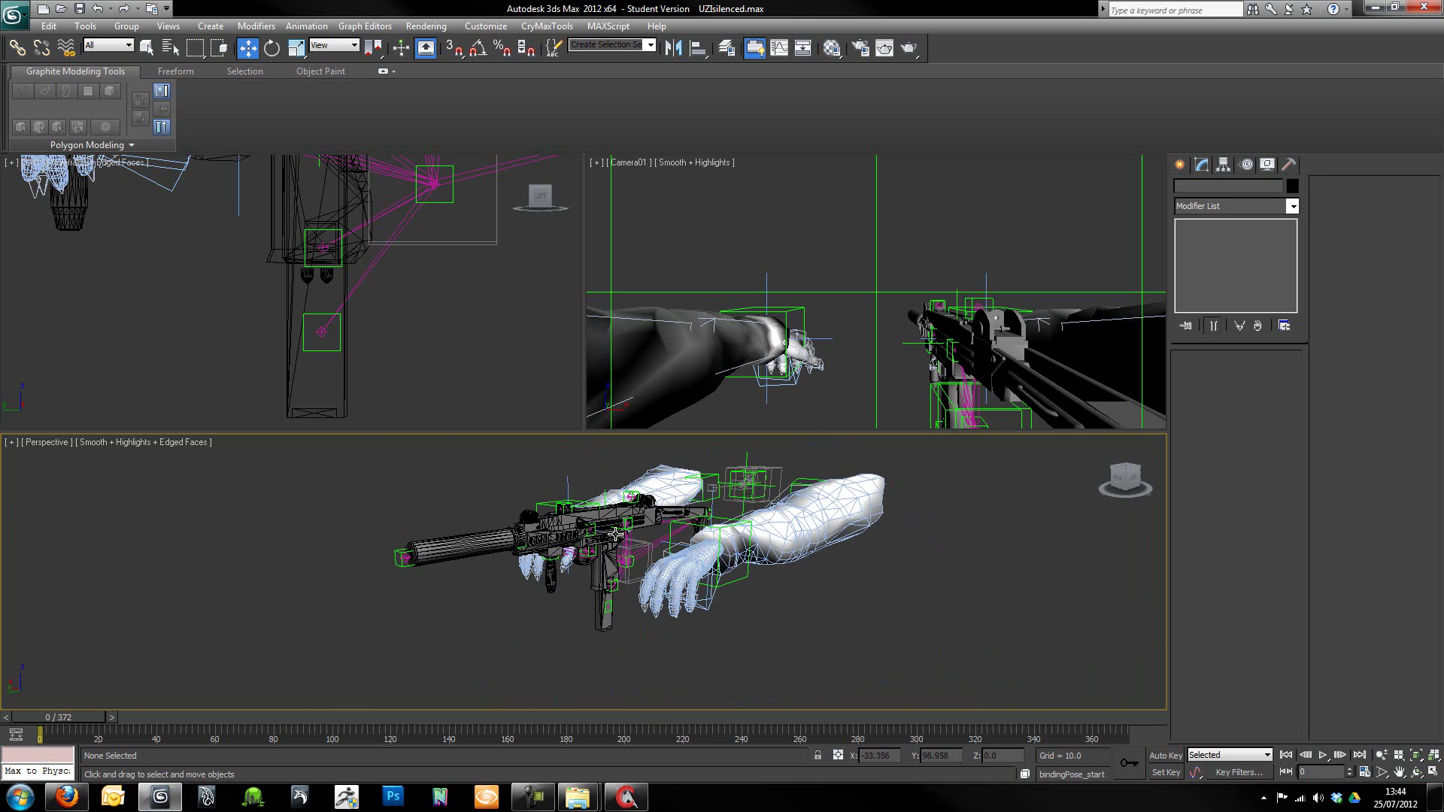
{"action": "scroll", "coordinate": [615, 534], "scroll_direction": "up", "scroll_amount": 6}
{"action": "left_click", "coordinate": [615, 533]}
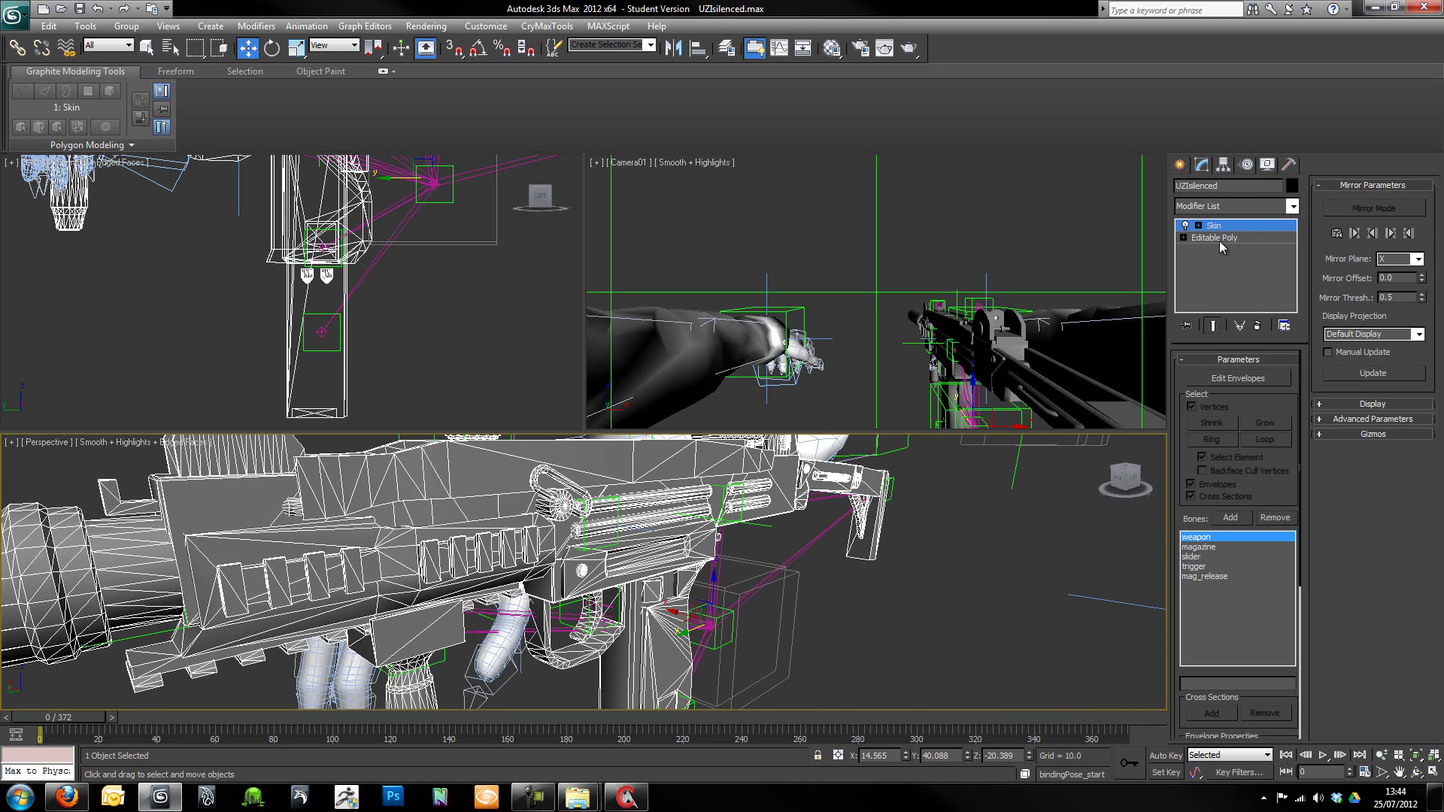
{"action": "left_click", "coordinate": [1285, 164]}
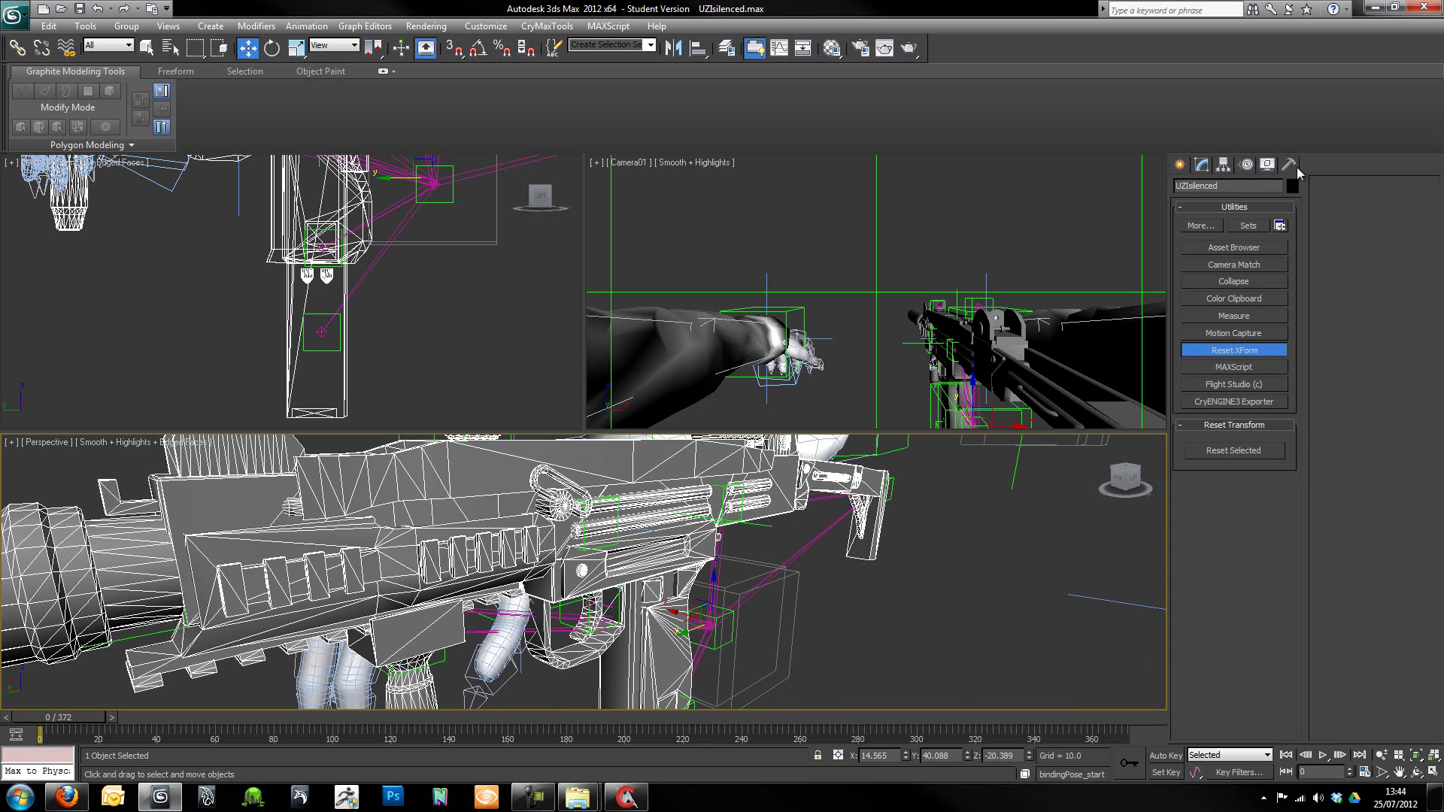
{"action": "left_click", "coordinate": [1233, 401]}
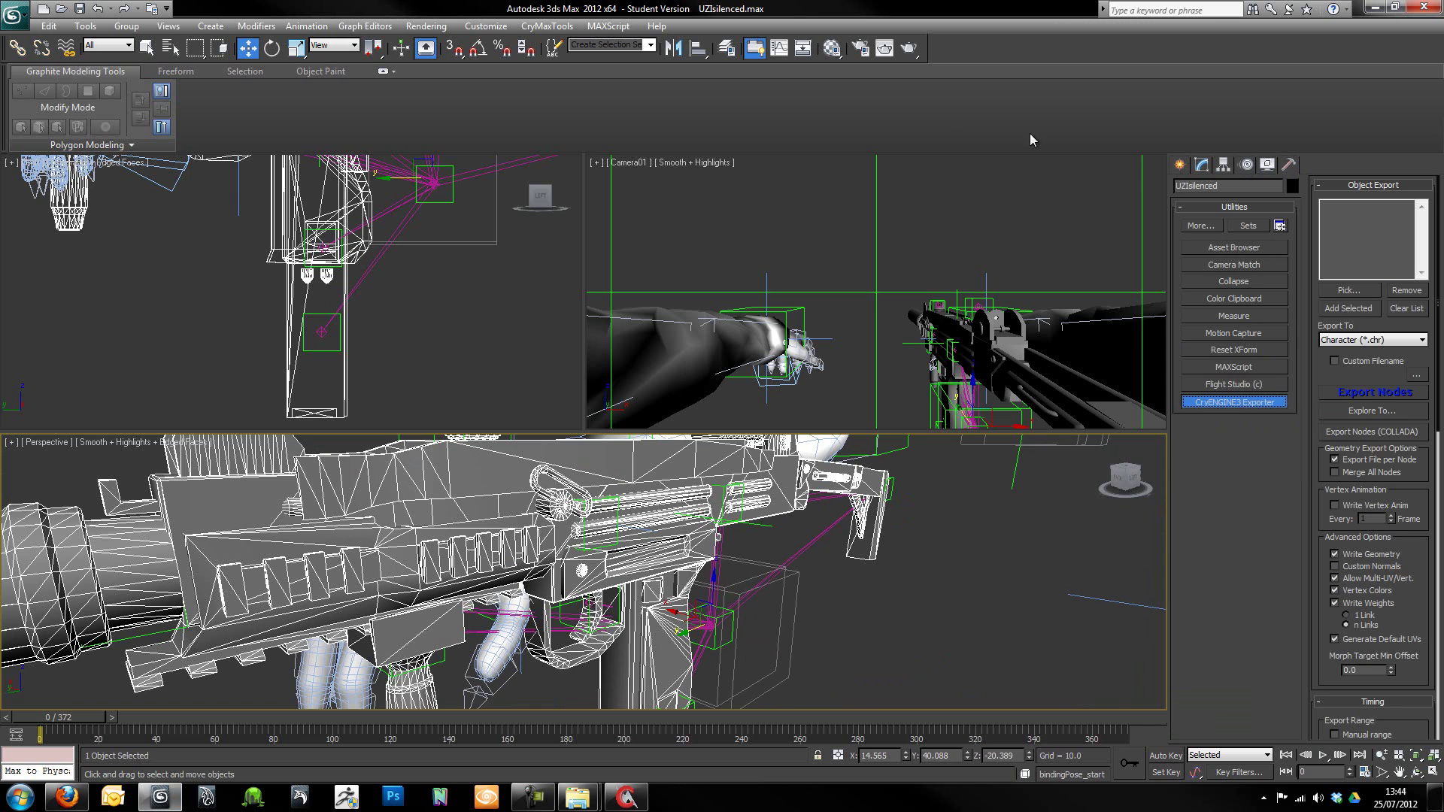
Switch to Firefox, look at the CryENGINE 3 Free SDK documentation dashboard and return to 3ds Max.
{"action": "left_click", "coordinate": [65, 799]}
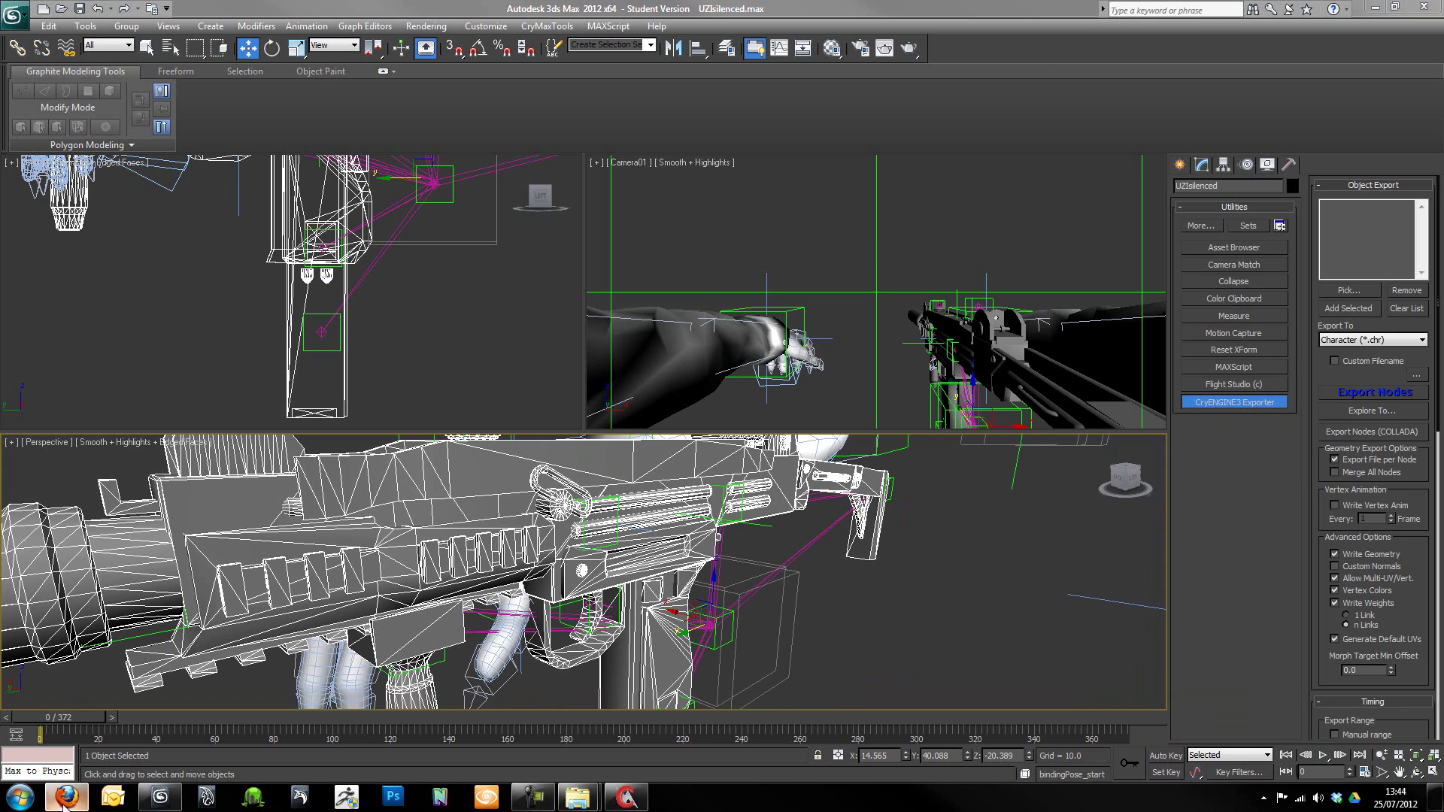
{"action": "left_click", "coordinate": [353, 11]}
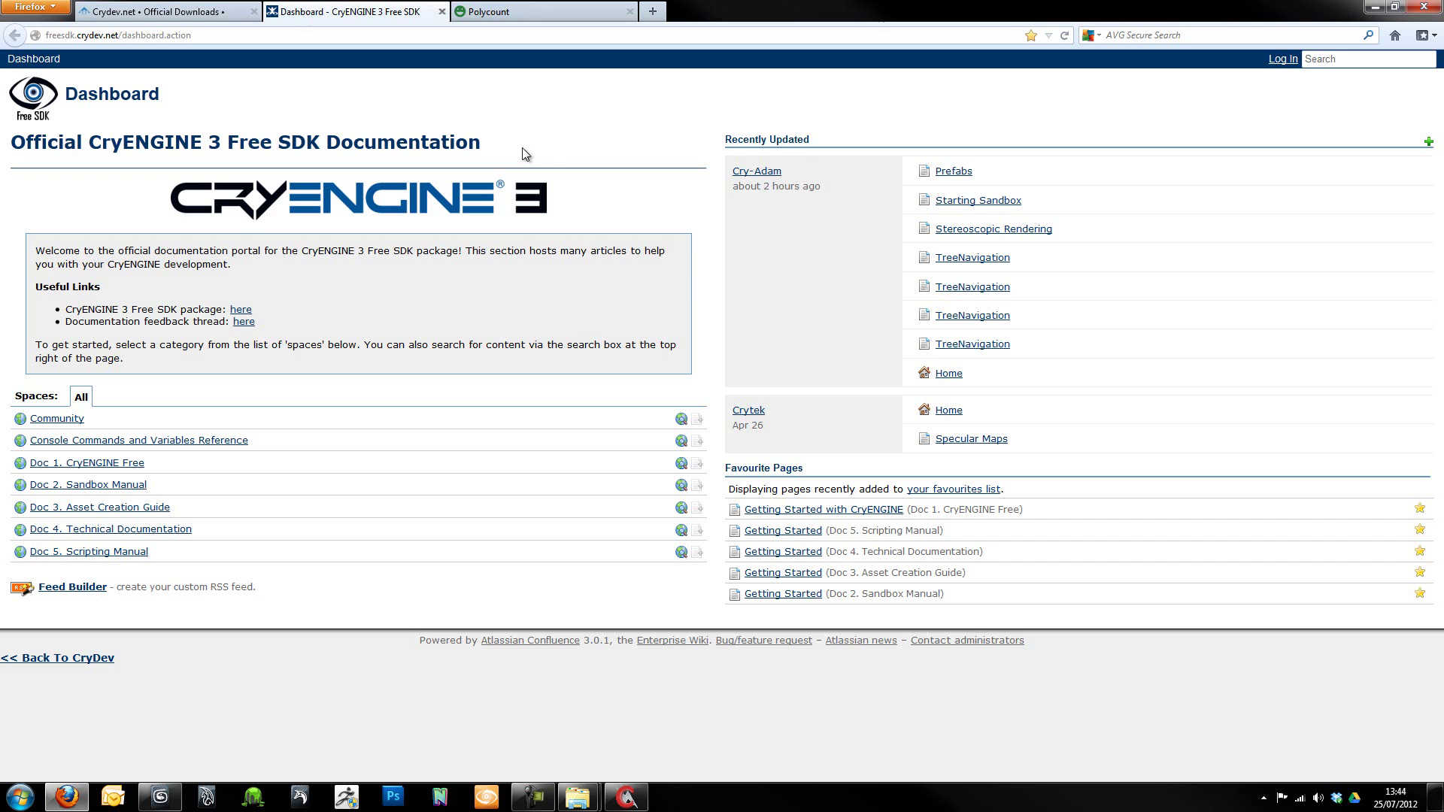
{"action": "left_click", "coordinate": [1424, 6]}
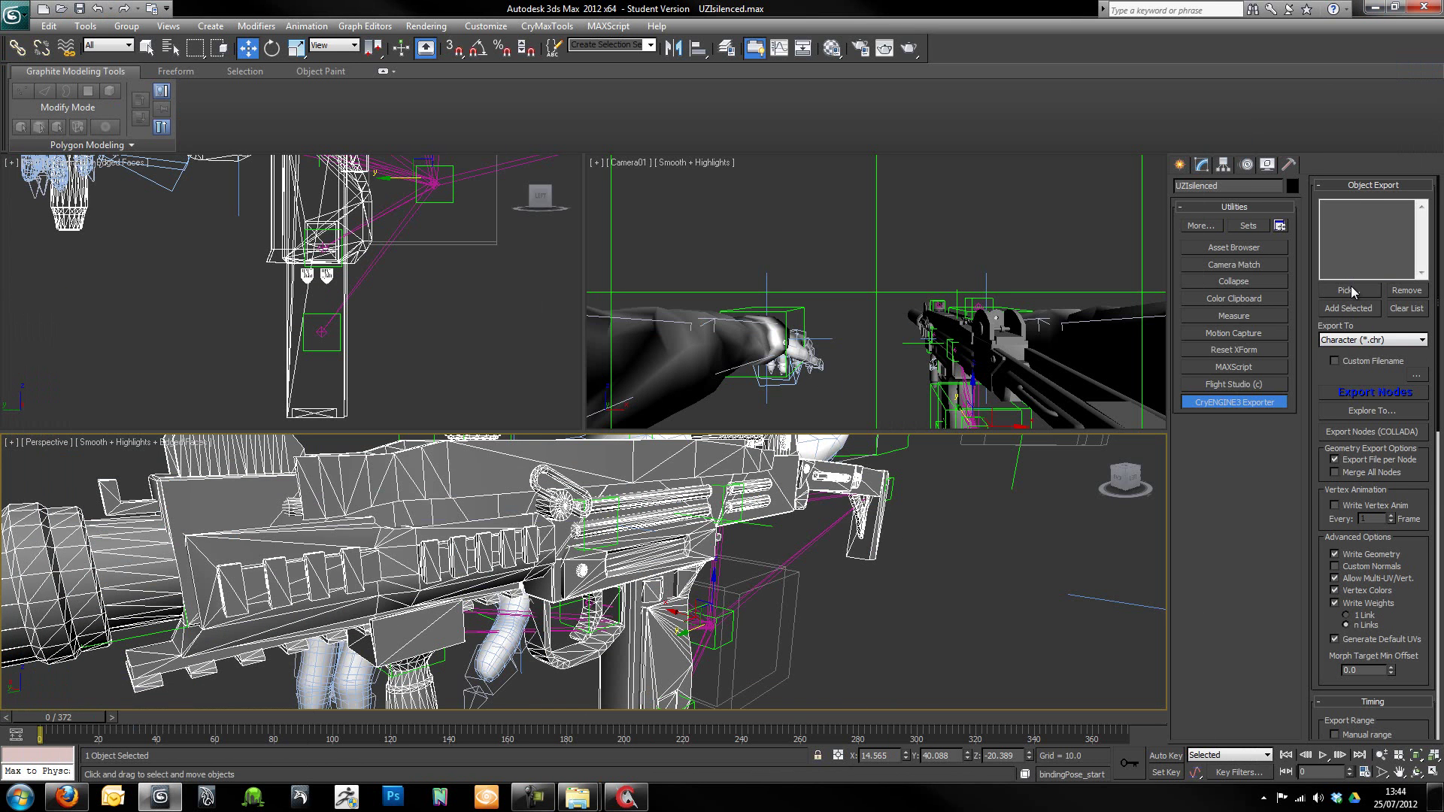
Add the UZIsilenced mesh to the export list and export it as Character (*.chr).
{"action": "left_click", "coordinate": [1351, 306]}
{"action": "left_click", "coordinate": [1335, 344]}
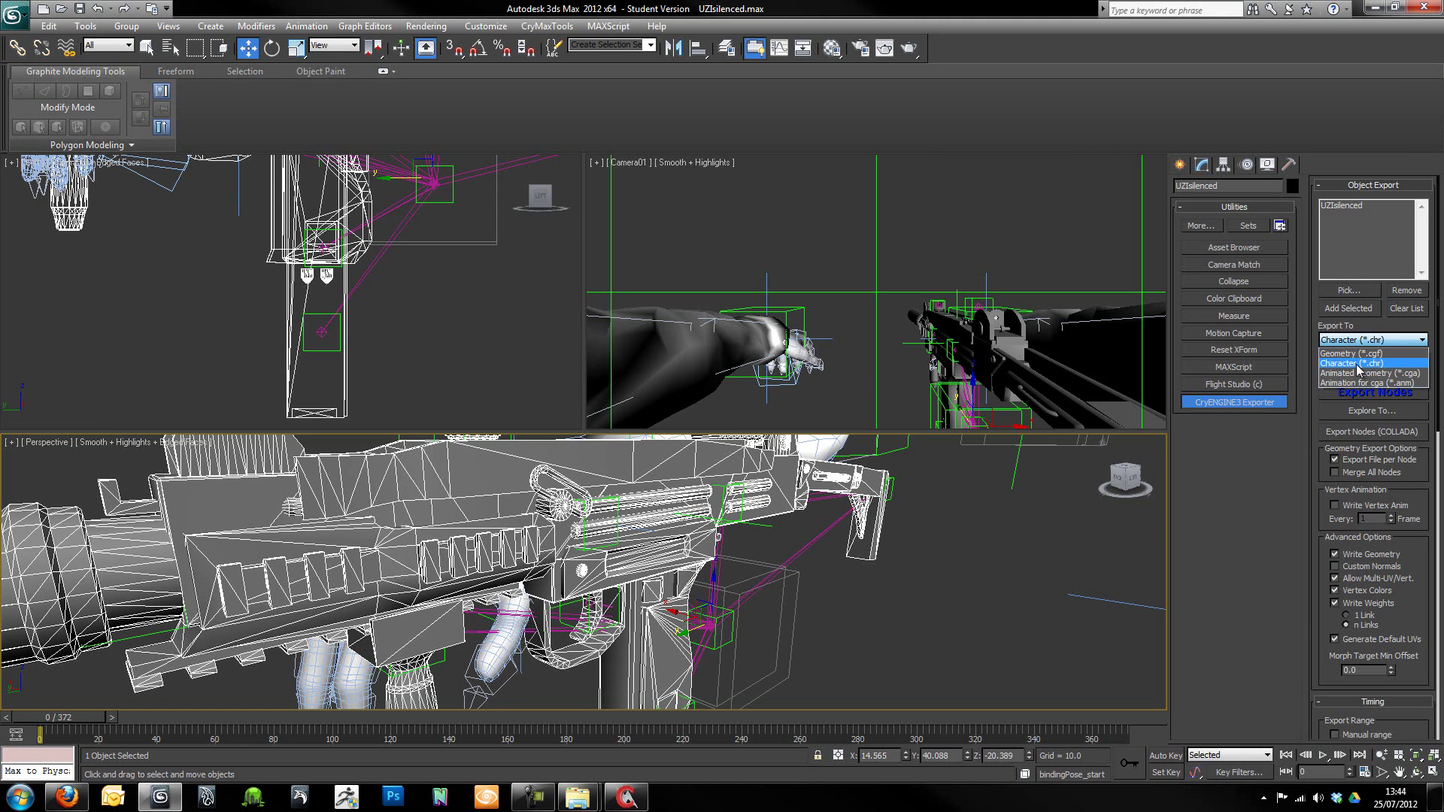
{"action": "left_click", "coordinate": [1357, 365]}
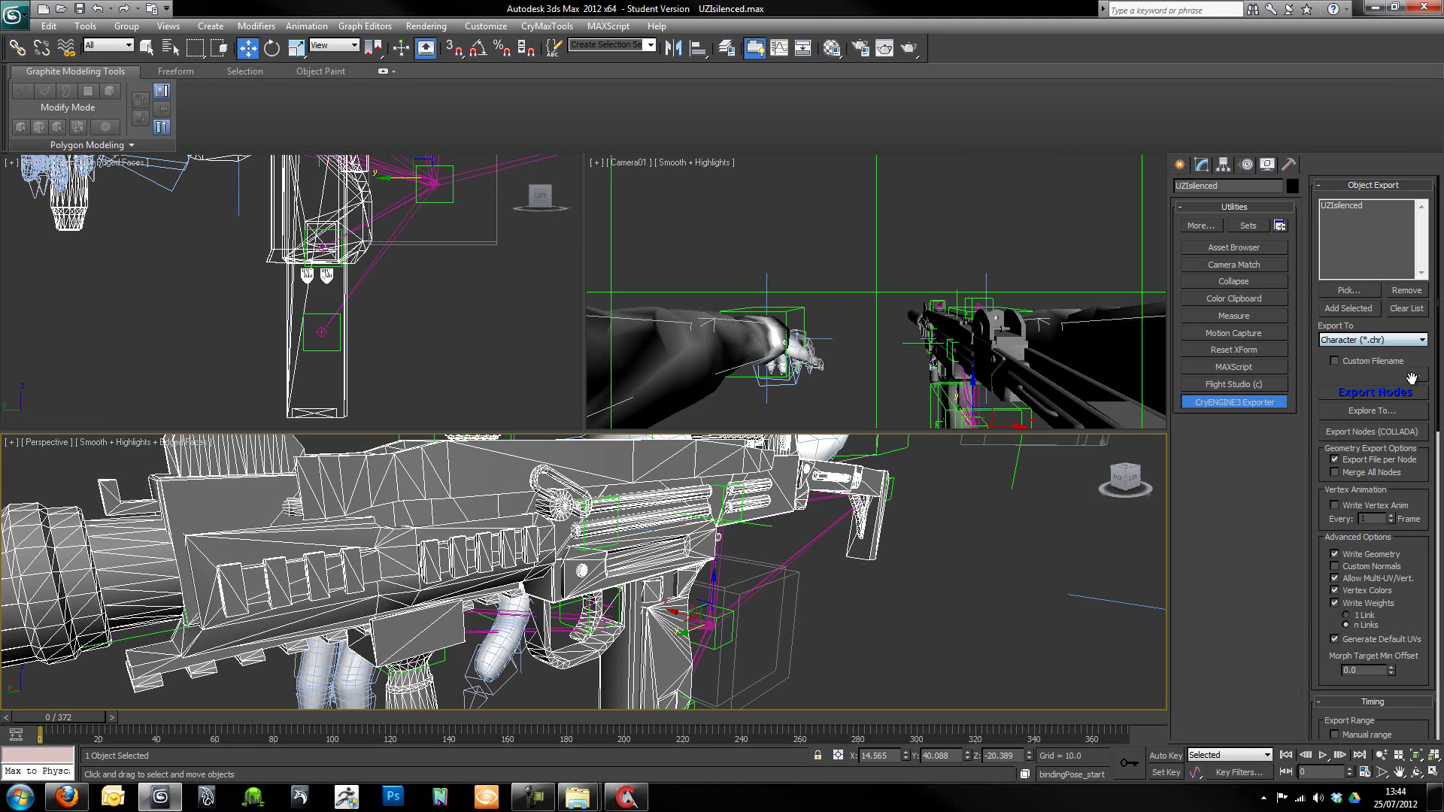
{"action": "left_click", "coordinate": [1339, 385]}
Move the exported UZIsilenced character file from the MaxFiles folder up into the UZIsilenced folder.
{"action": "left_click", "coordinate": [1374, 7]}
{"action": "left_click", "coordinate": [540, 406]}
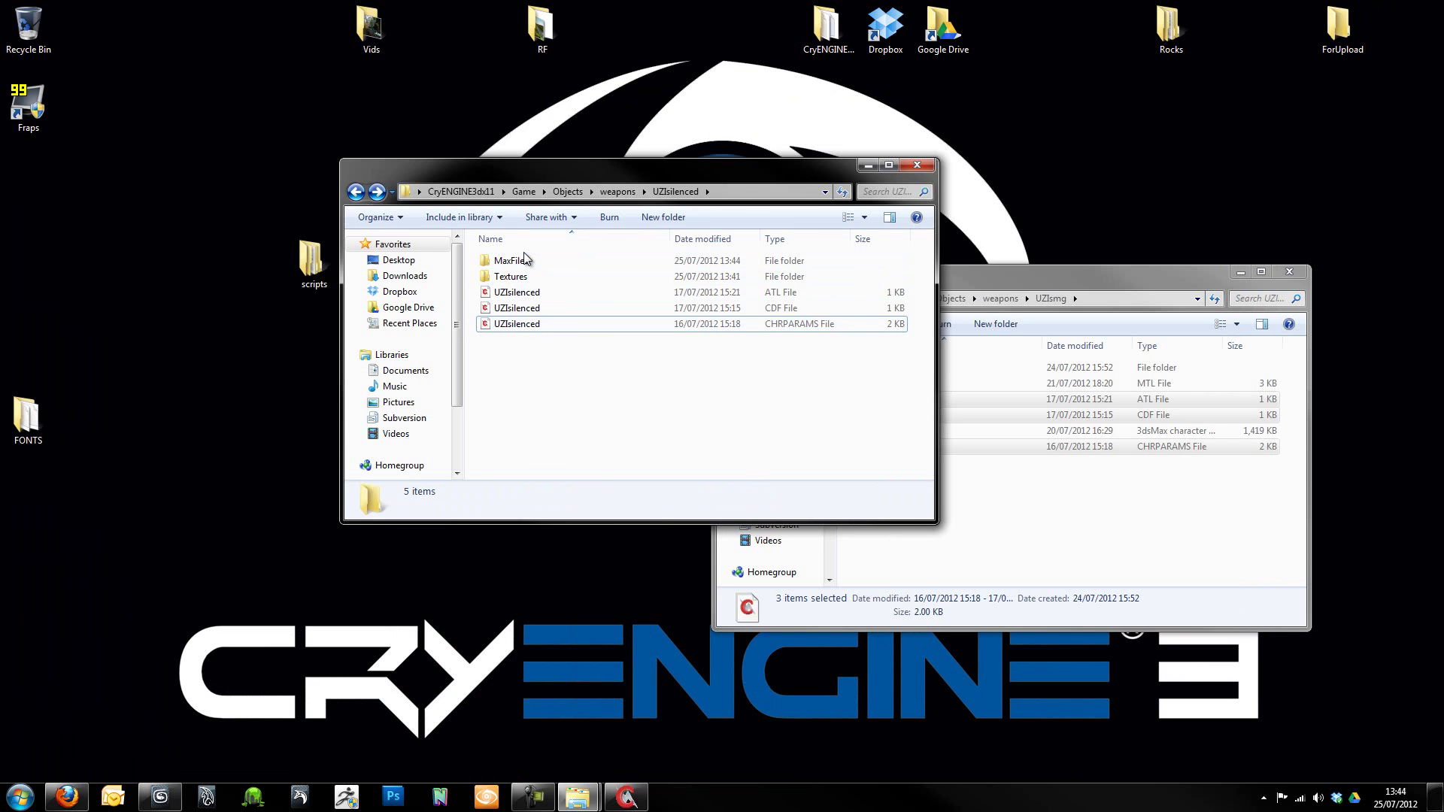
{"action": "double_click", "coordinate": [522, 259]}
{"action": "right_click", "coordinate": [514, 262]}
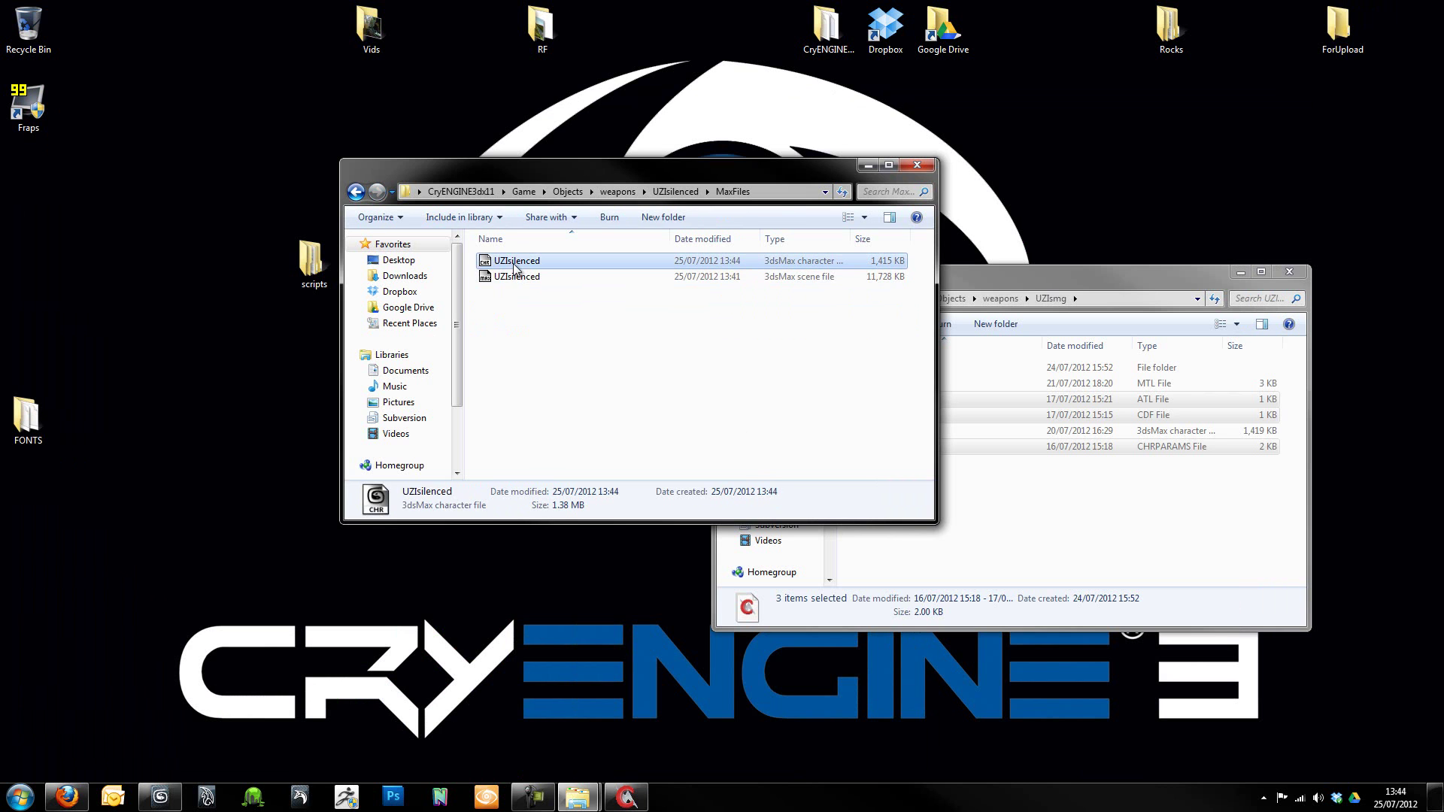
{"action": "left_click", "coordinate": [322, 473]}
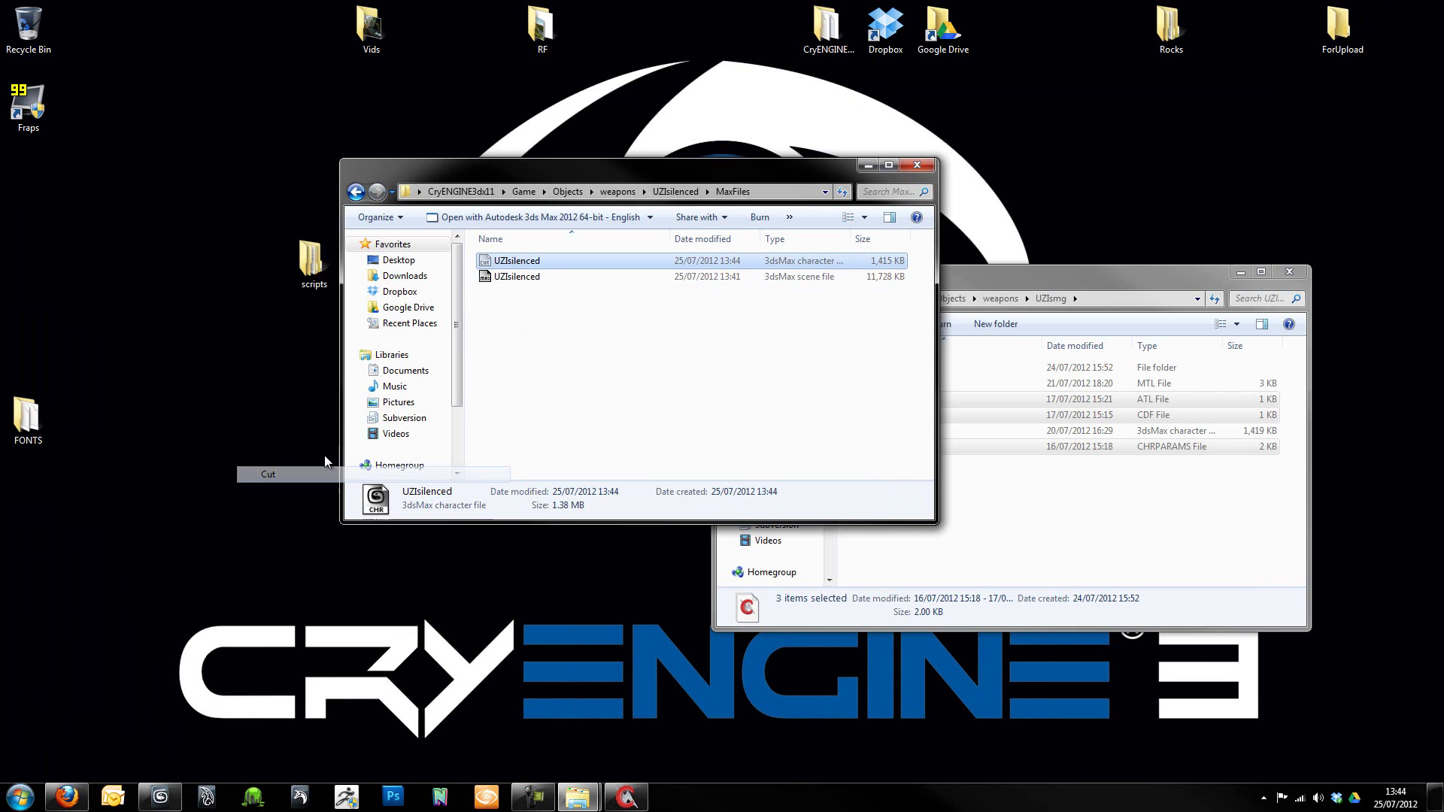
{"action": "left_click", "coordinate": [356, 192]}
{"action": "right_click", "coordinate": [557, 382]}
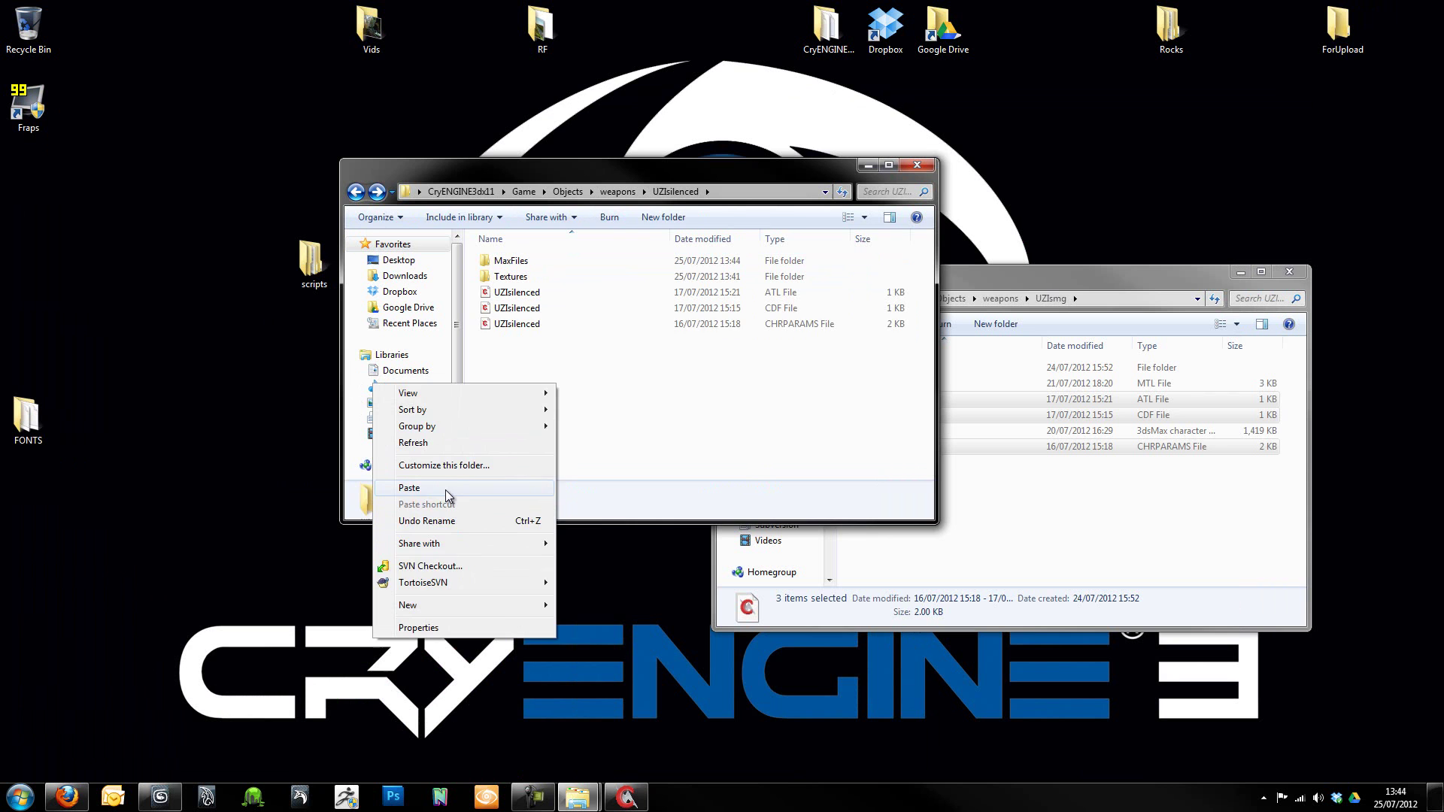
{"action": "left_click", "coordinate": [409, 488]}
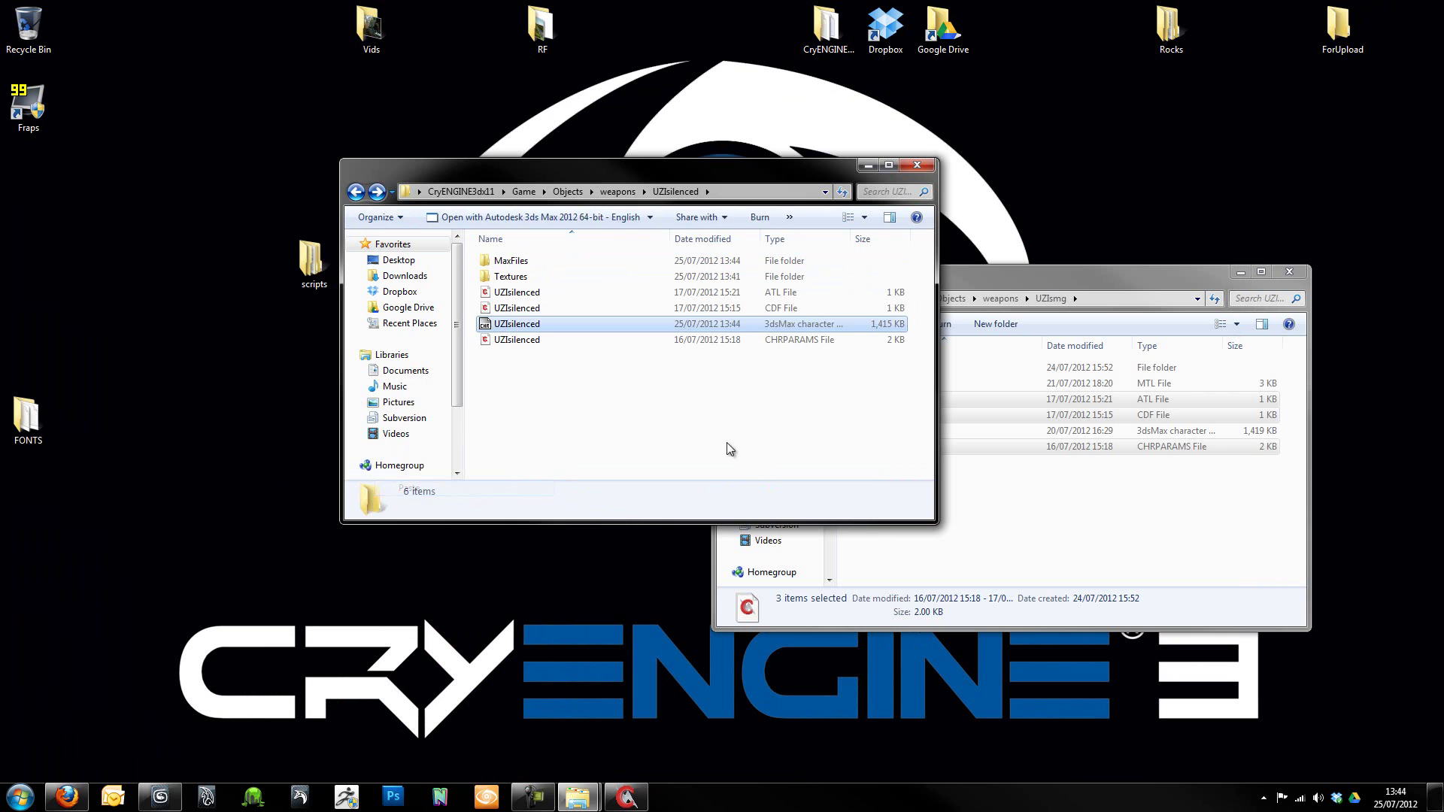
Switch to ConTEXT and examine the UZIsilenced CHRPARAMS, CDF and ATL files for references to the original UZIsmg.
{"action": "left_click", "coordinate": [644, 801]}
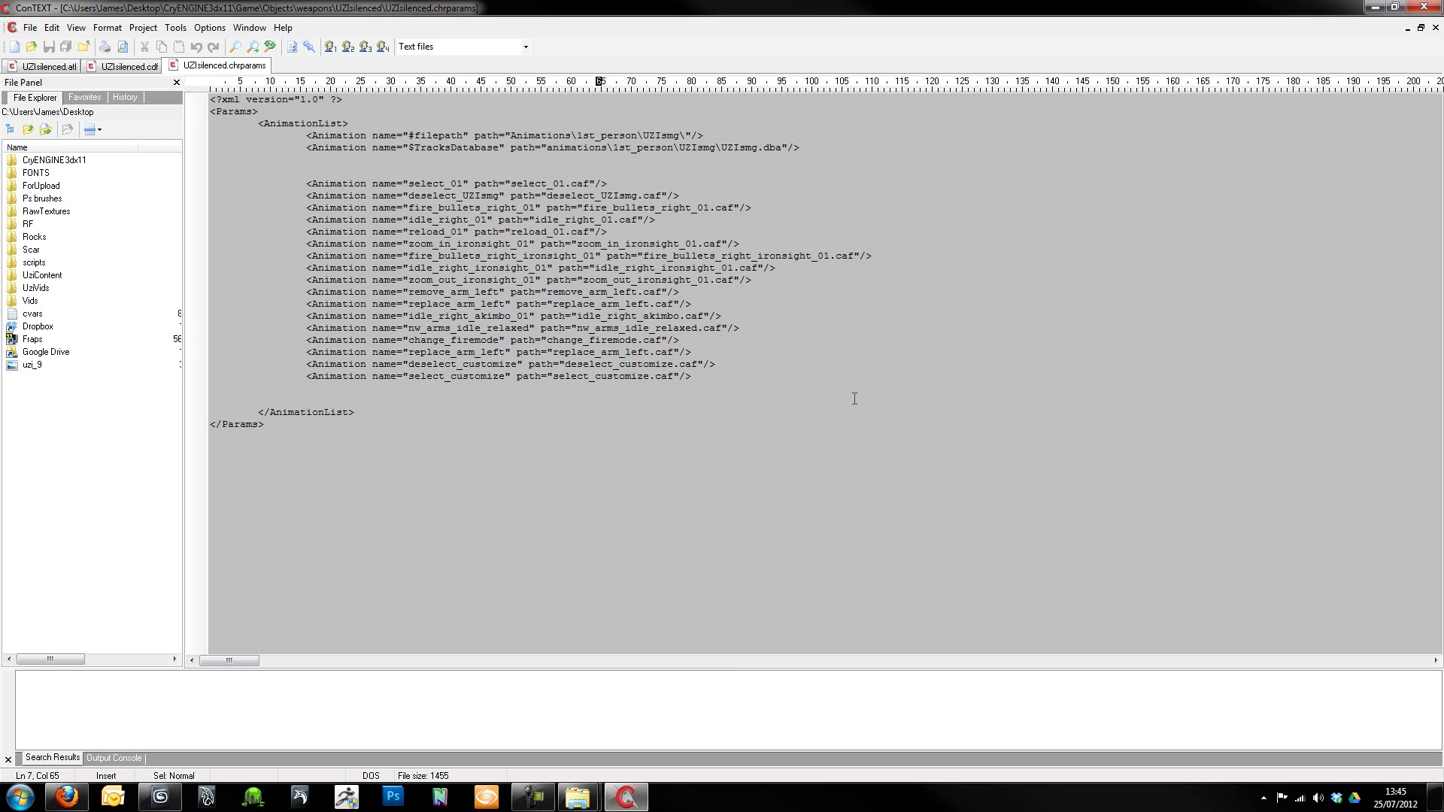
{"action": "left_click", "coordinate": [783, 434]}
{"action": "left_click", "coordinate": [126, 67]}
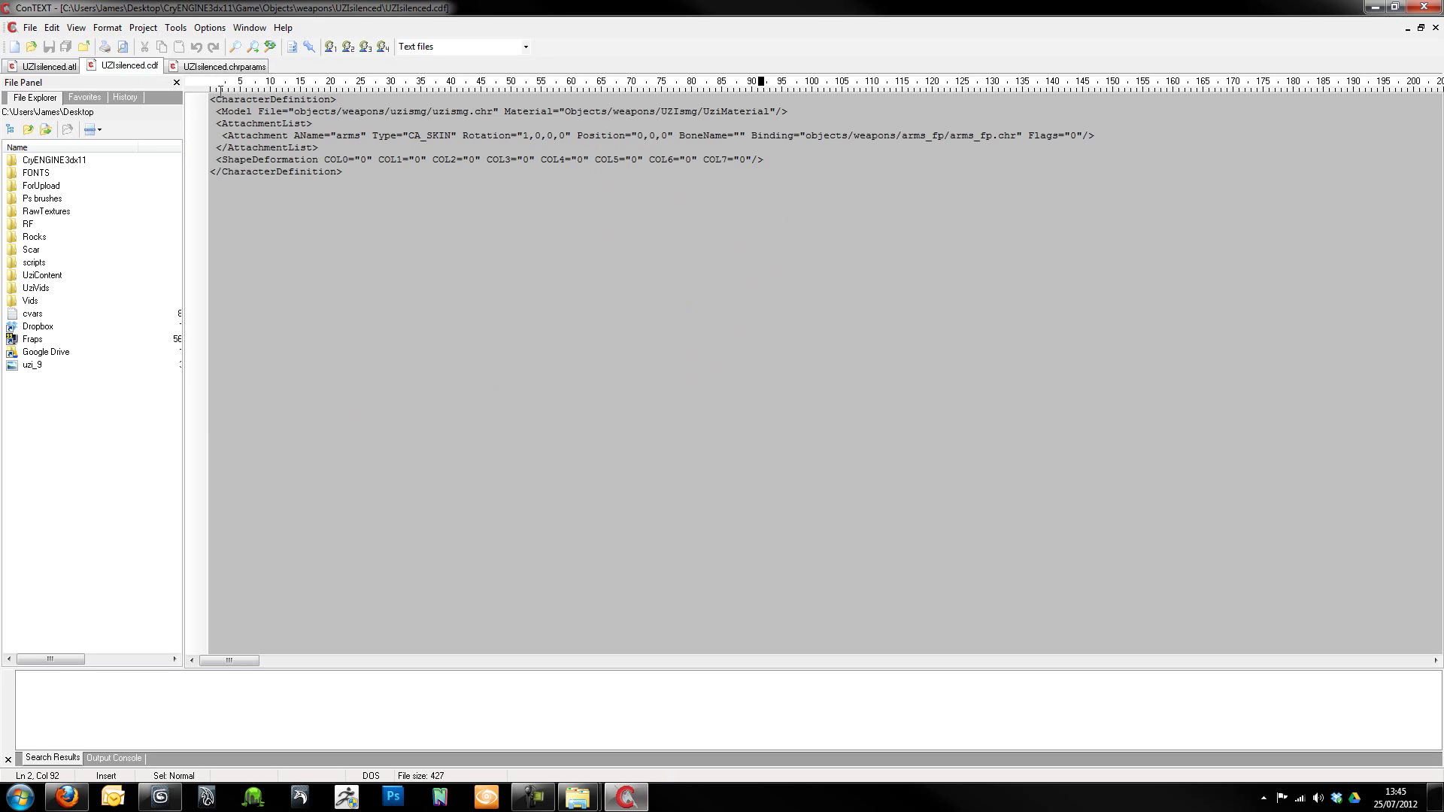
{"action": "left_click", "coordinate": [41, 64]}
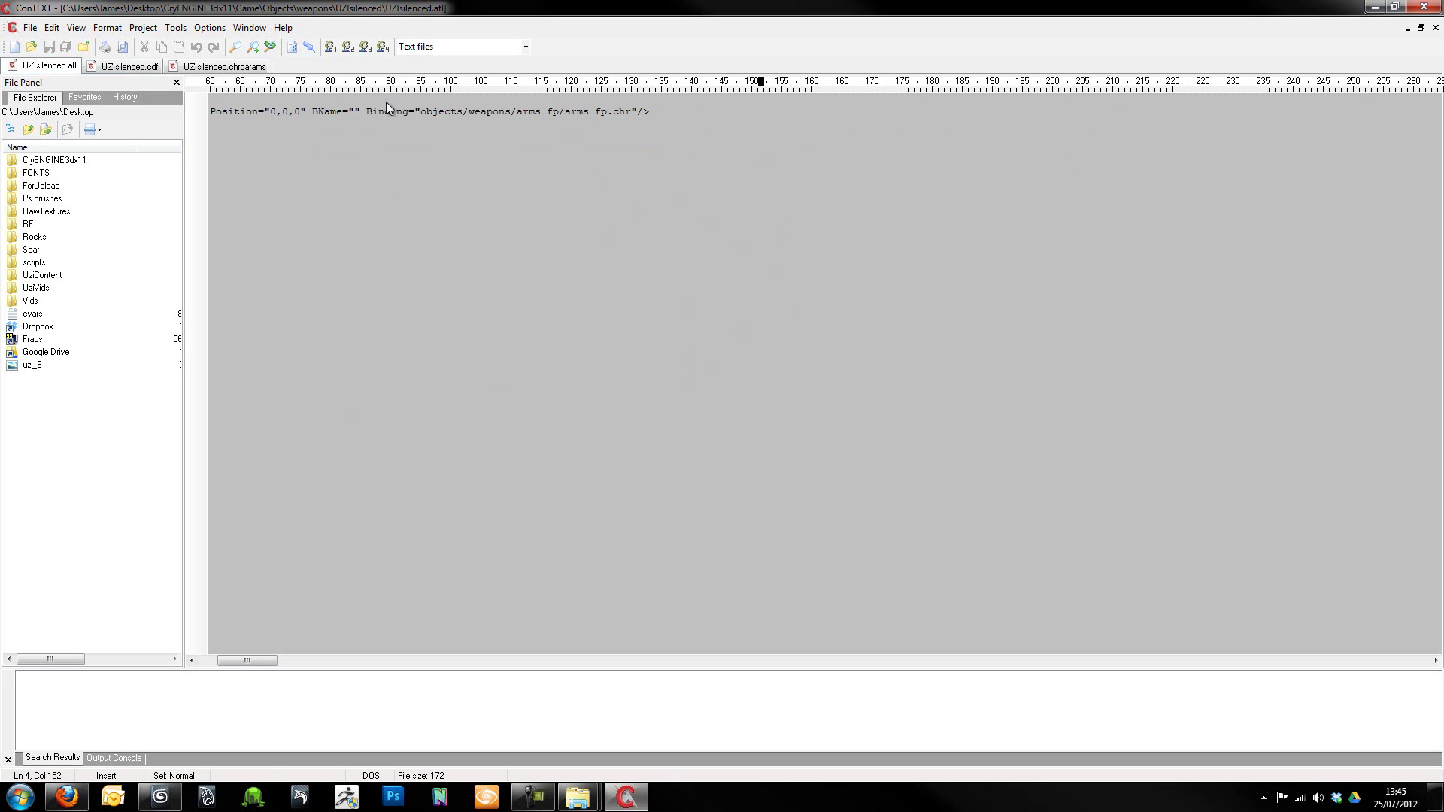
Change the #filepath entry in UZIsilenced.chrparams to Animations\1st_person\UZIsilenced\.
{"action": "left_click", "coordinate": [255, 72]}
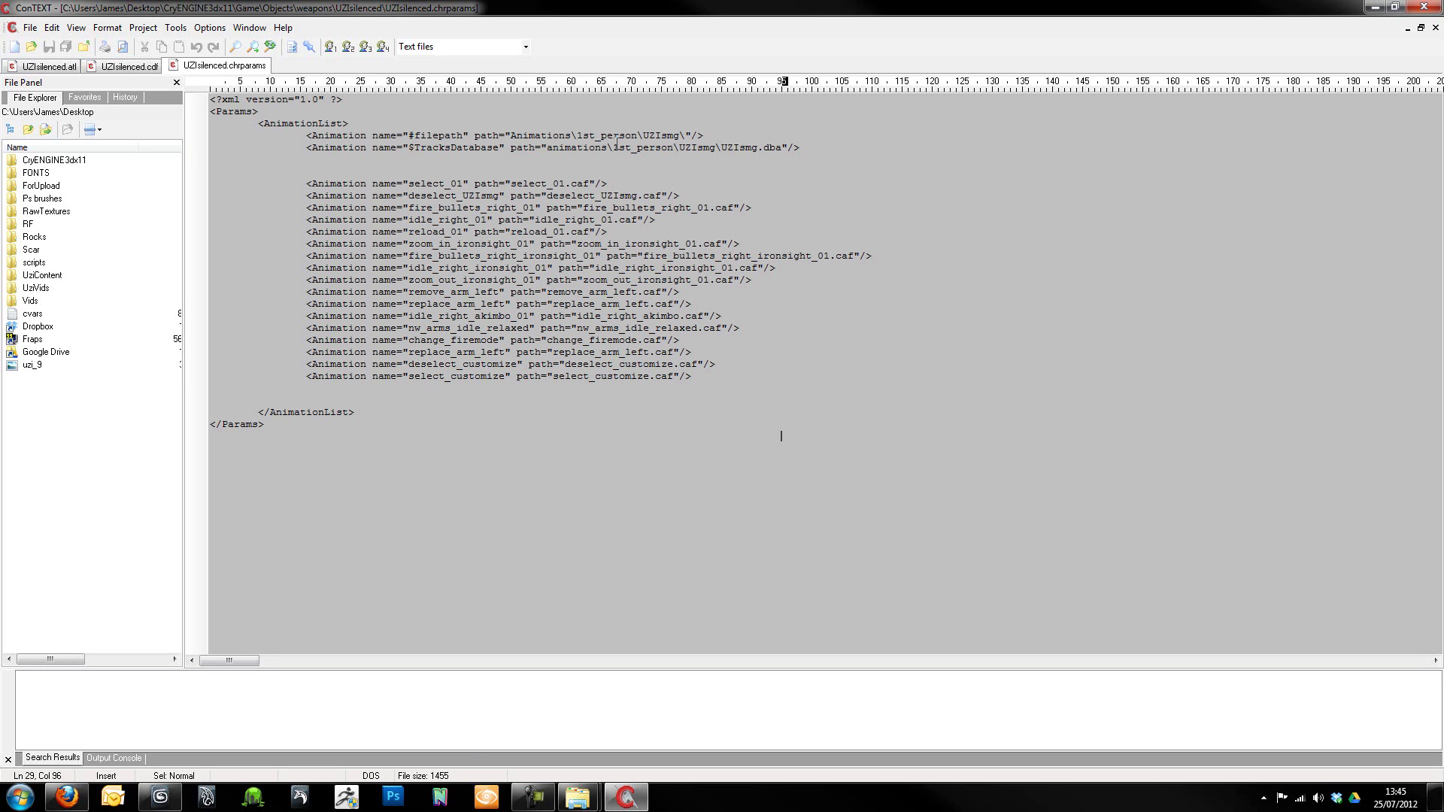
{"action": "left_click", "coordinate": [680, 136]}
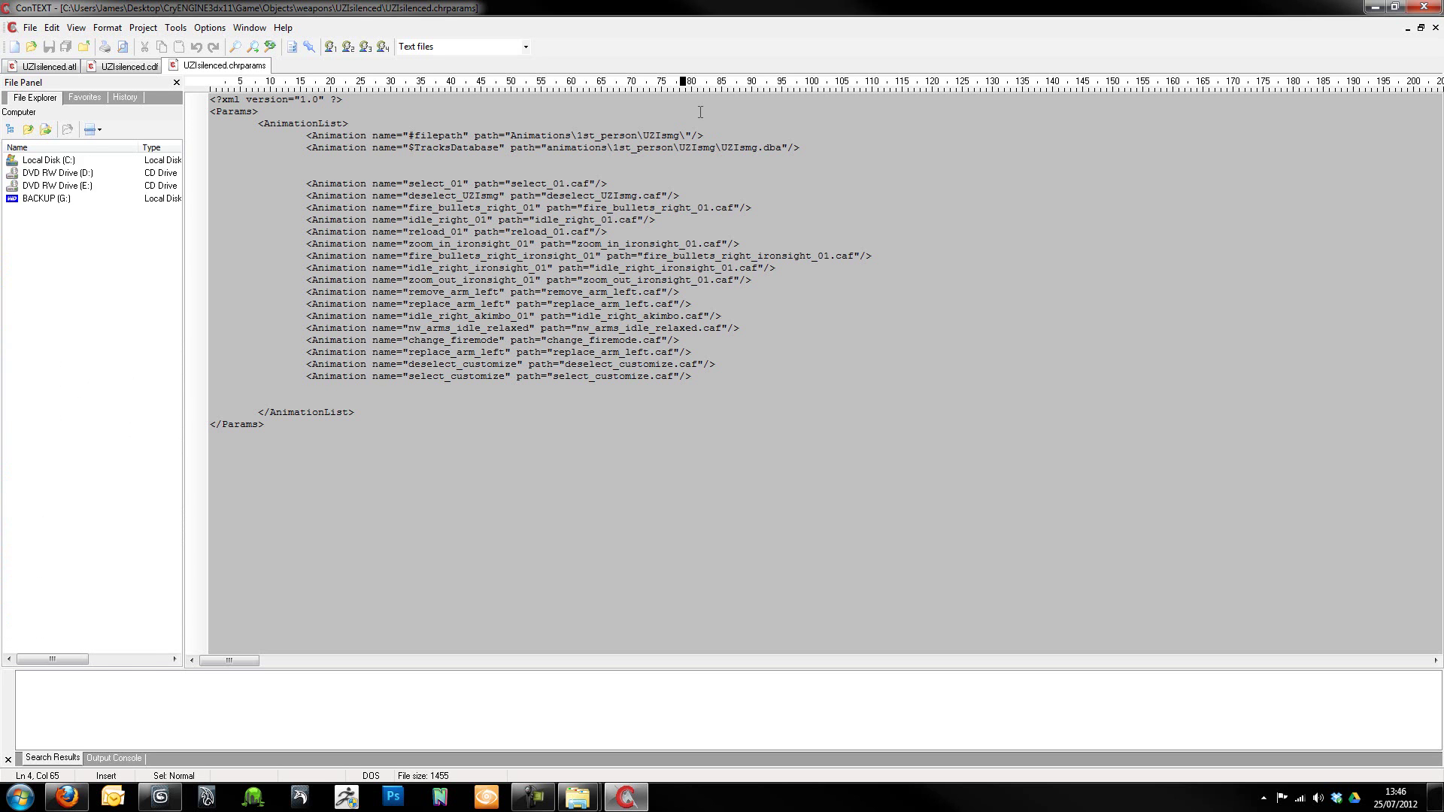
{"action": "key", "text": "BackSpace"}
{"action": "key", "text": "BackSpace"}
{"action": "type", "text": "ilenced"}
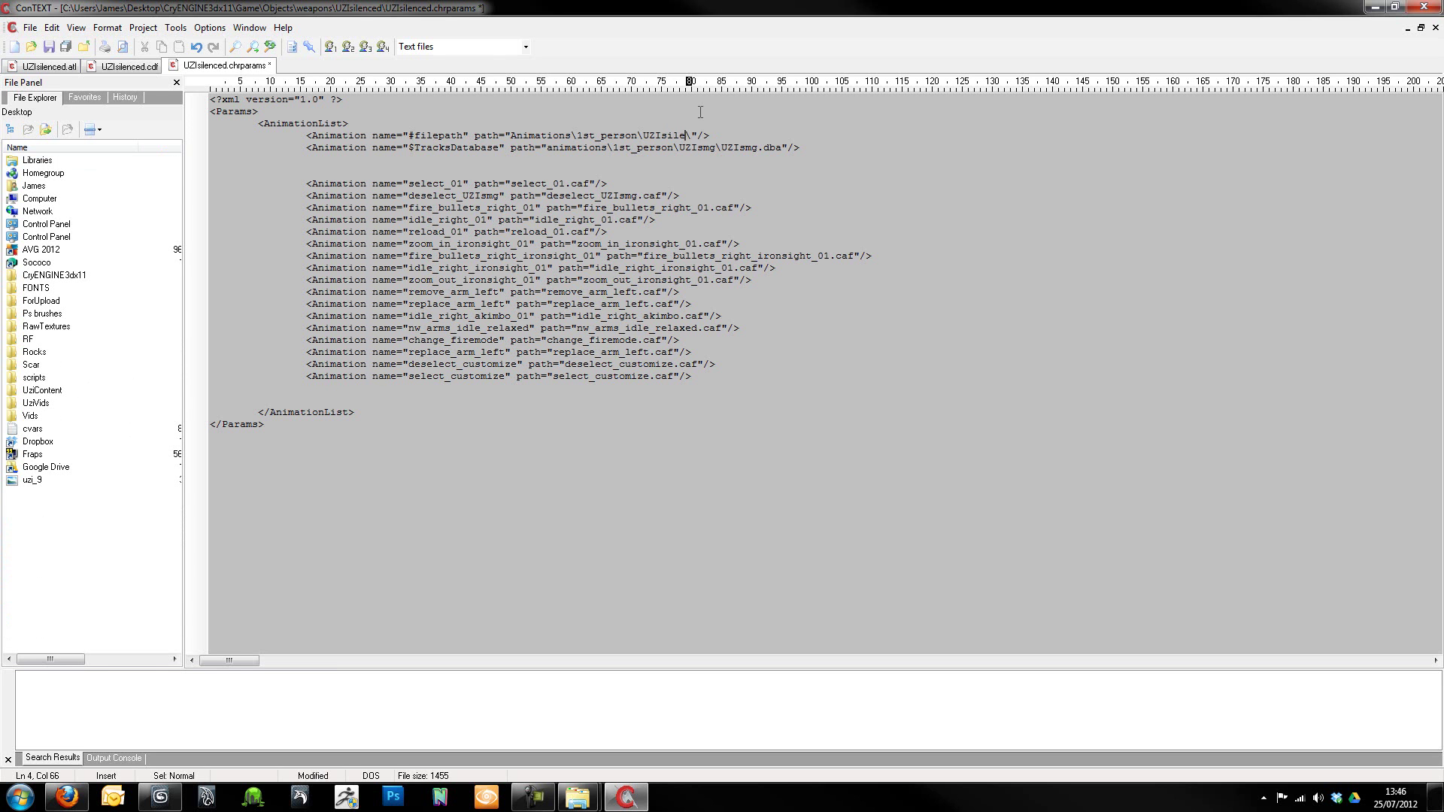
{"action": "left_click", "coordinate": [723, 183]}
Replace the UZIsmg name of the DBA file in the $TracksDatabase path with UZIsilenced, and minimize ConTEXT.
{"action": "left_click", "coordinate": [758, 144]}
{"action": "key", "text": "BackSpace"}
{"action": "key", "text": "BackSpace"}
{"action": "type", "text": "ileced"}
{"action": "left_click", "coordinate": [829, 171]}
{"action": "left_click", "coordinate": [1376, 7]}
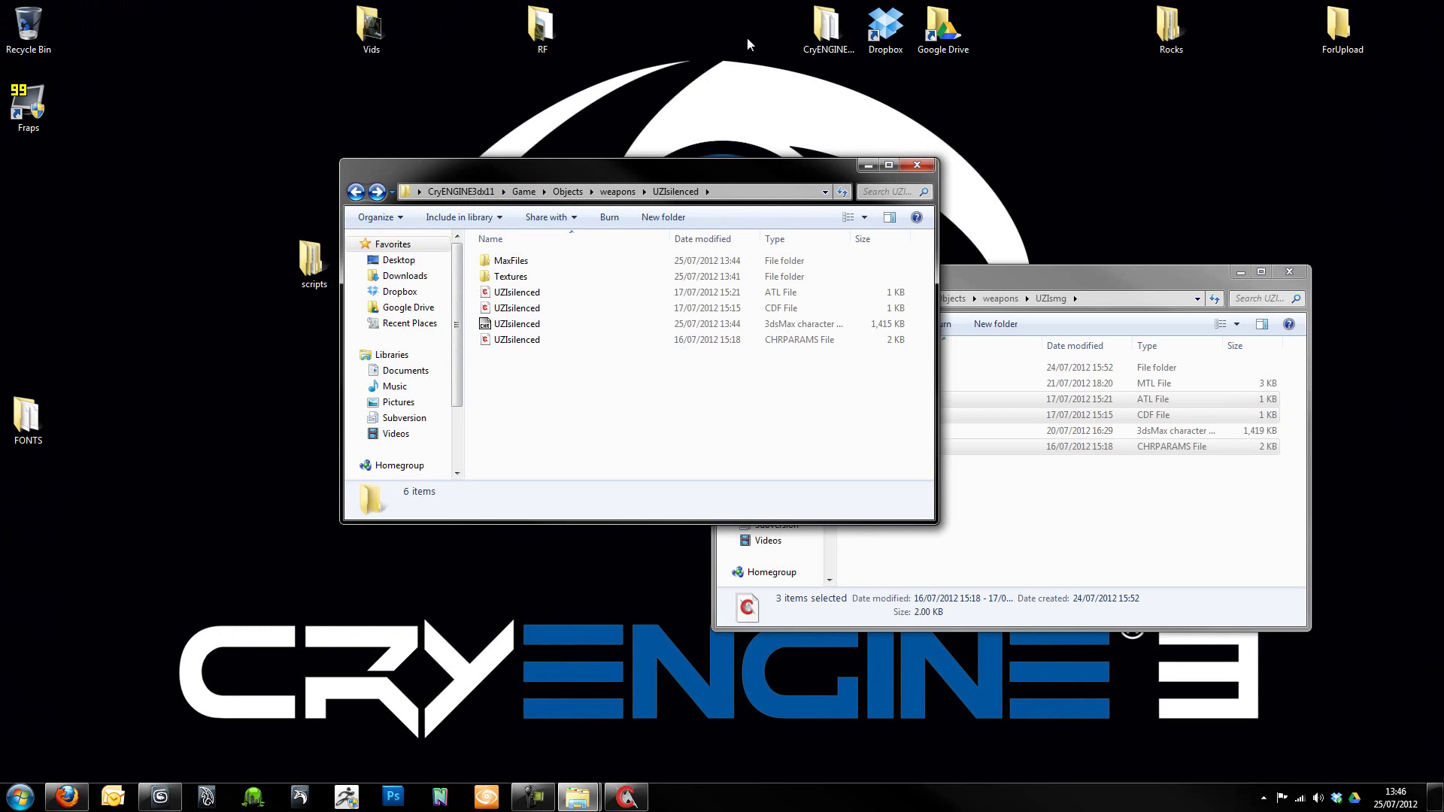
Open the CryENGINE3dx11\Game\Animations\1st_person folder in a separate window placed clear of the two weapon folder windows.
{"action": "left_click_drag", "start_coordinate": [1090, 284], "coordinate": [1197, 358]}
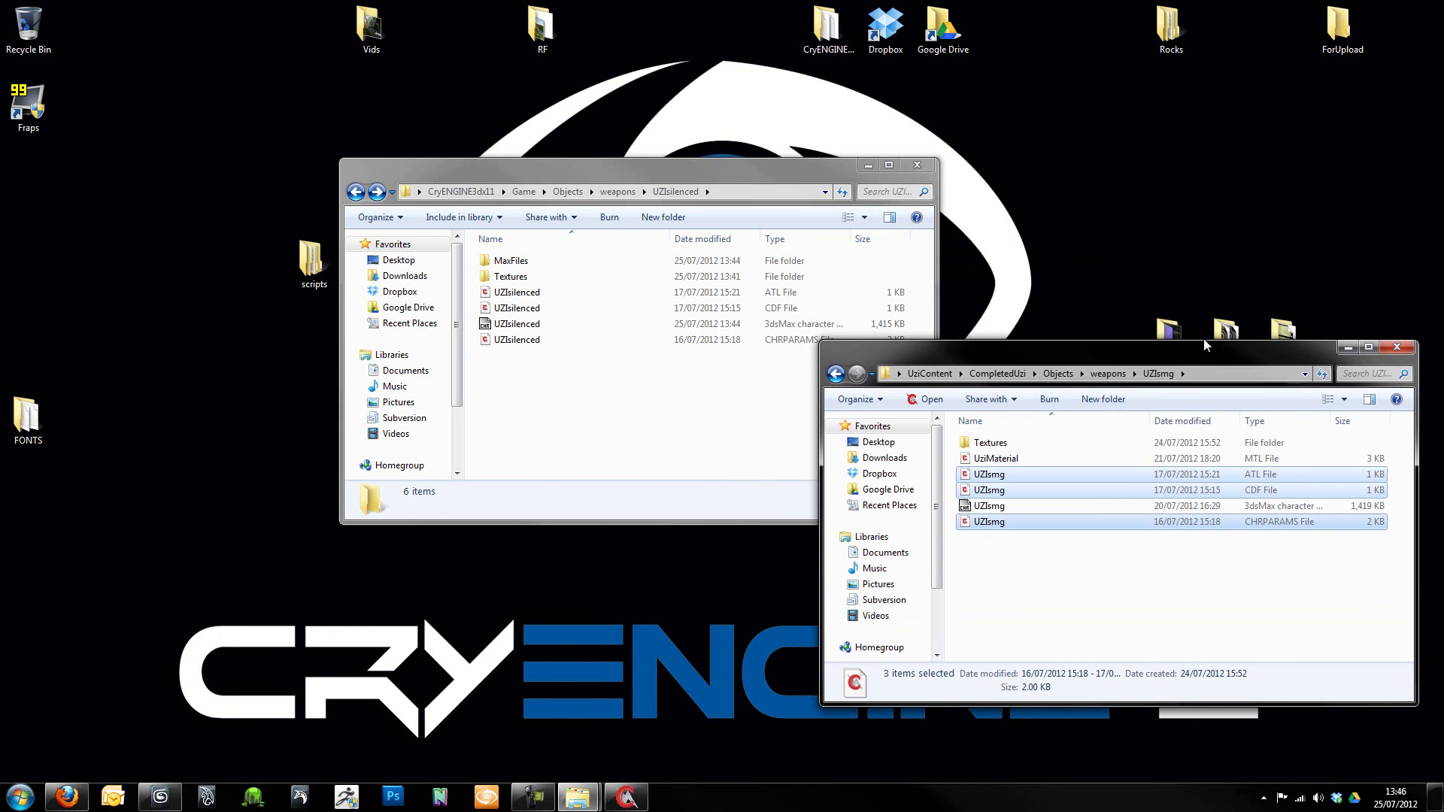
{"action": "double_click", "coordinate": [827, 29]}
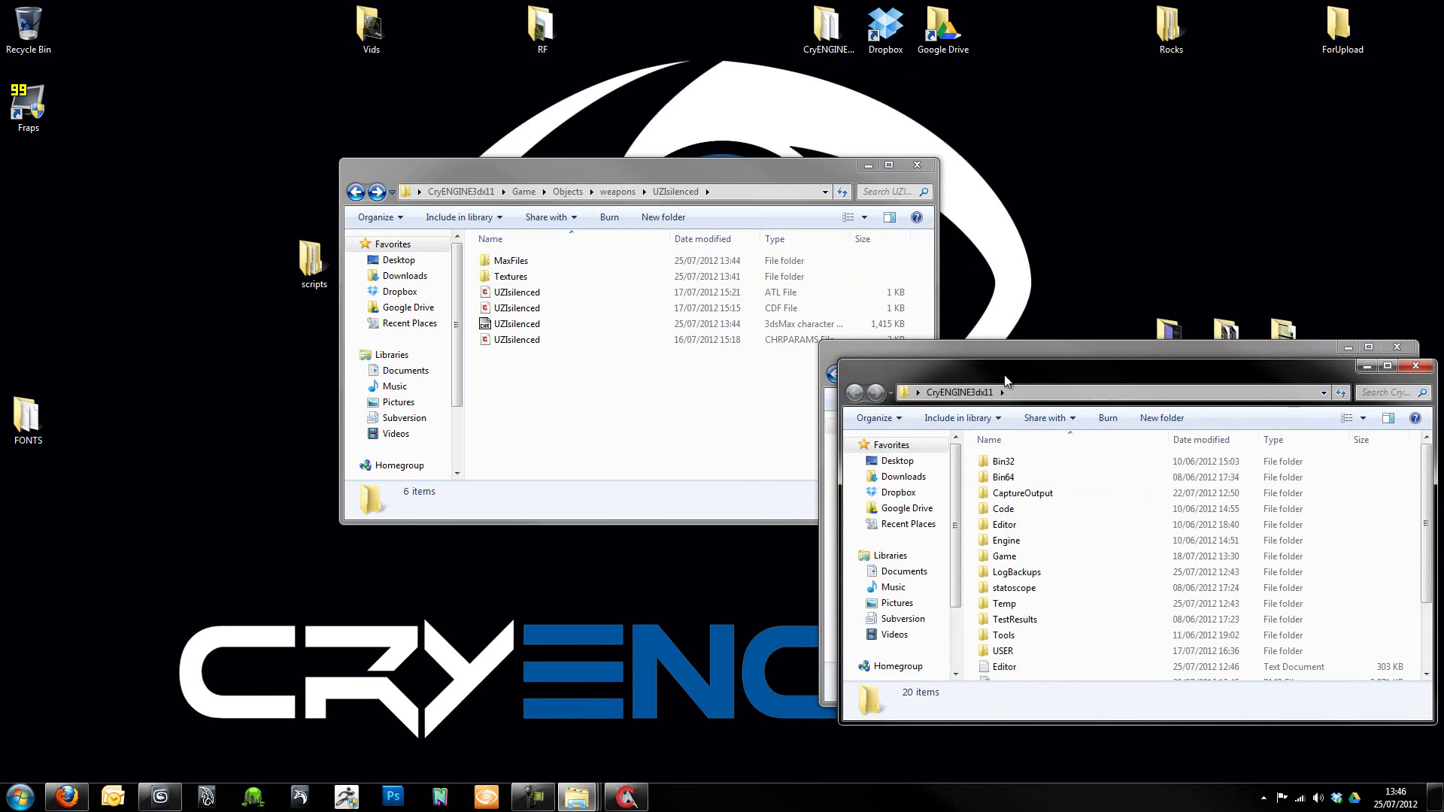
{"action": "left_click_drag", "start_coordinate": [1005, 376], "coordinate": [203, 80]}
{"action": "double_click", "coordinate": [238, 259]}
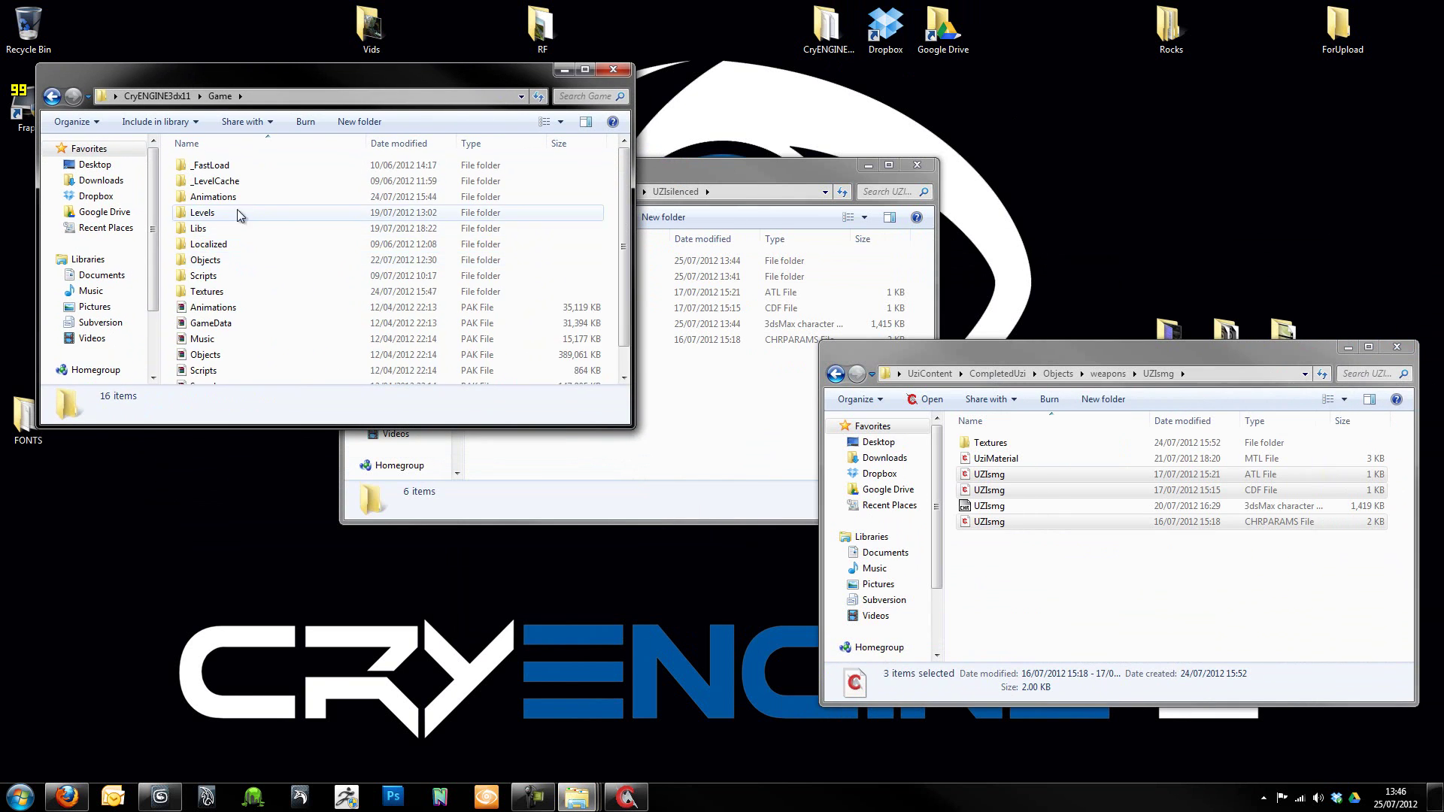
{"action": "double_click", "coordinate": [233, 198]}
{"action": "left_click", "coordinate": [217, 167]}
{"action": "double_click", "coordinate": [216, 168]}
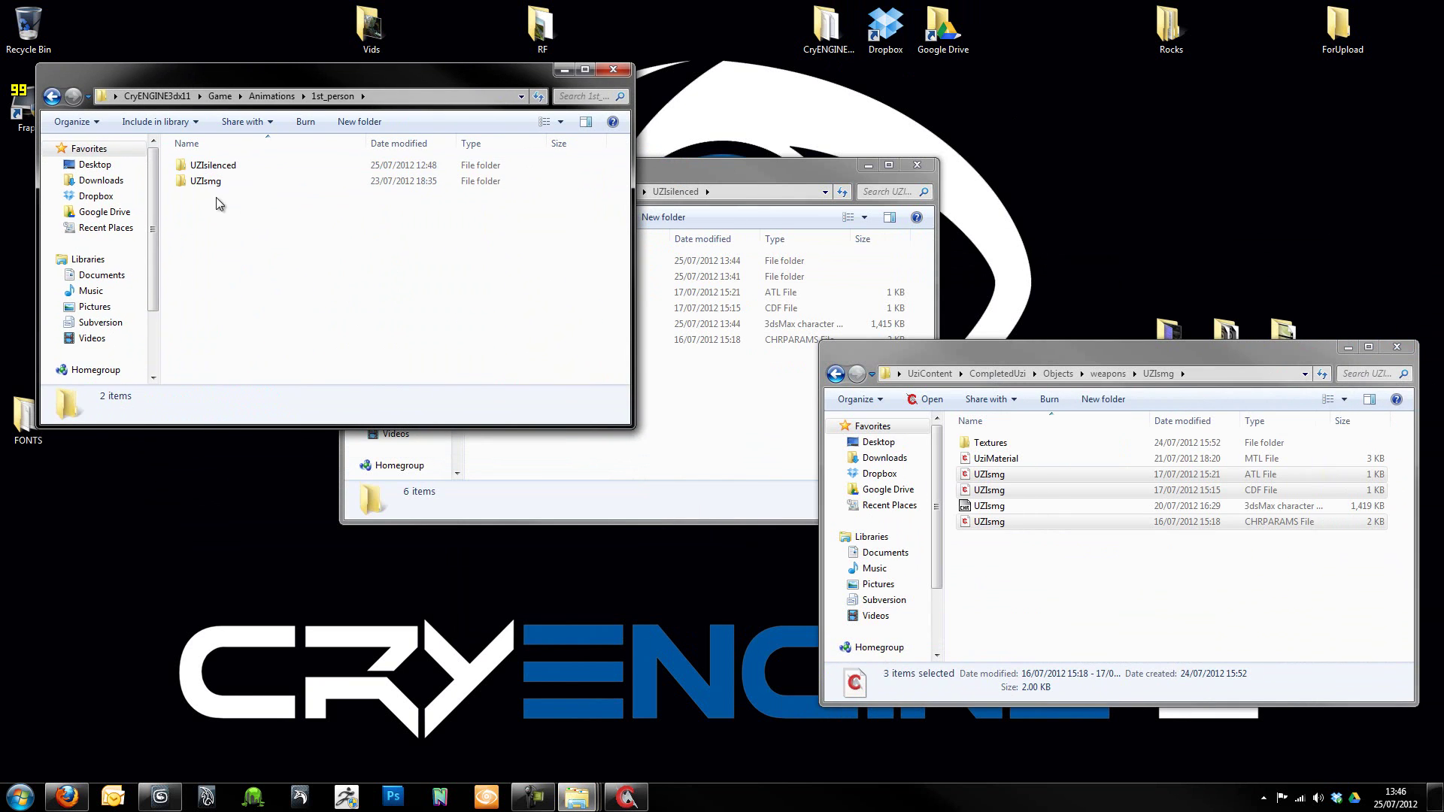
Delete everything inside the UZIsilenced folder under Game\Animations\1st_person.
{"action": "double_click", "coordinate": [209, 164]}
{"action": "left_click_drag", "start_coordinate": [240, 239], "coordinate": [173, 164]}
{"action": "key", "text": "Delete"}
{"action": "key", "text": "Return"}
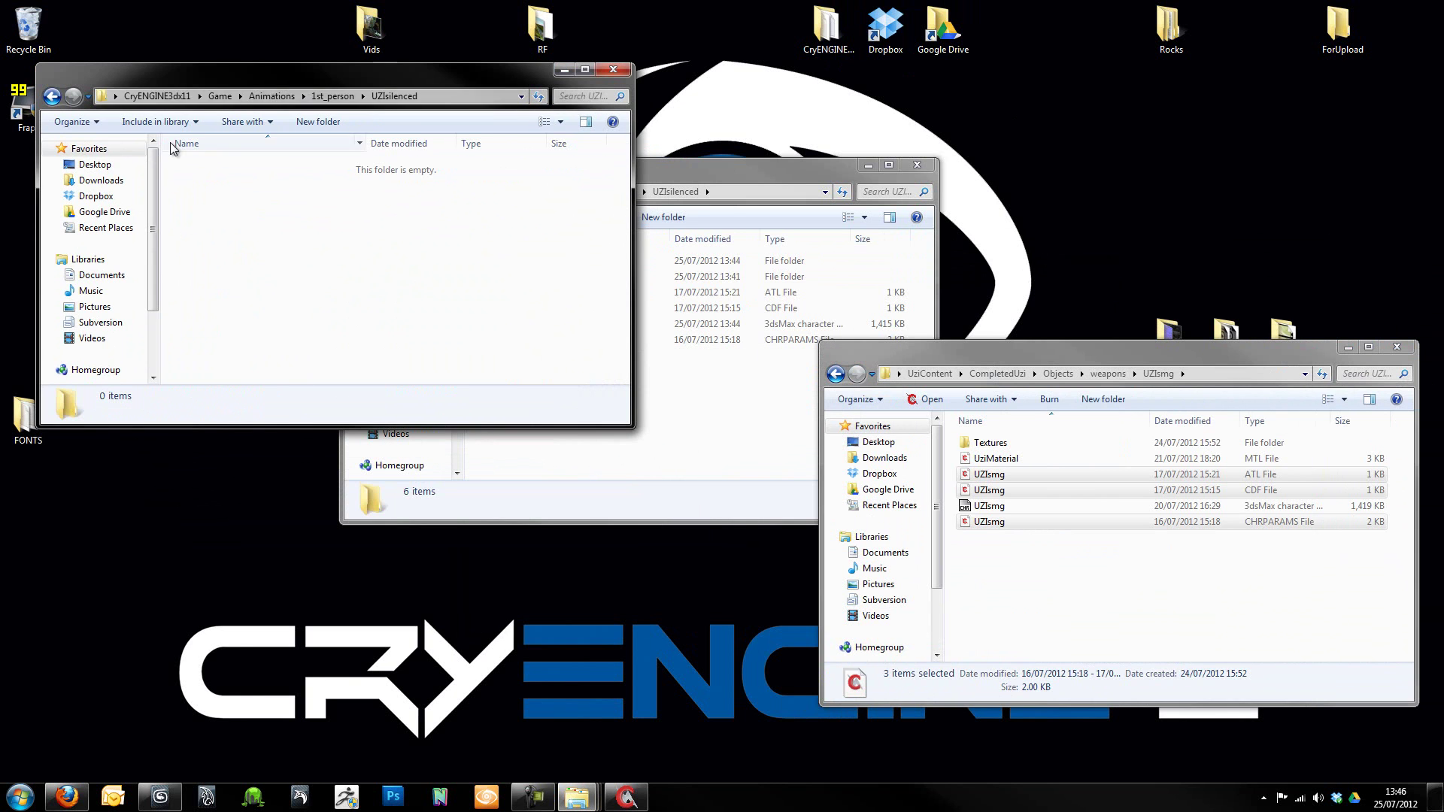
Go back up to the Game\Animations folder and select the Animations CBA file.
{"action": "left_click", "coordinate": [68, 103]}
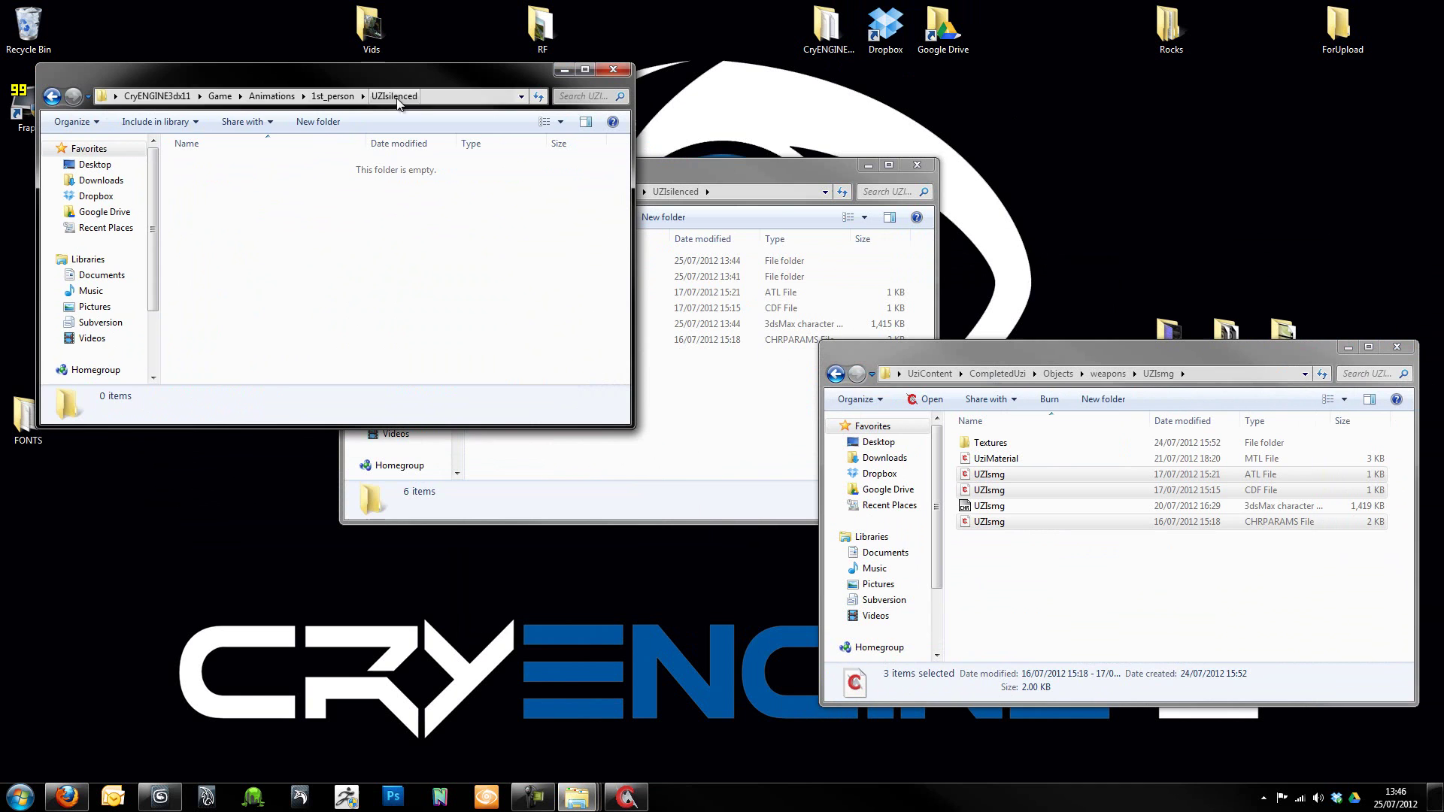
{"action": "left_click", "coordinate": [226, 167]}
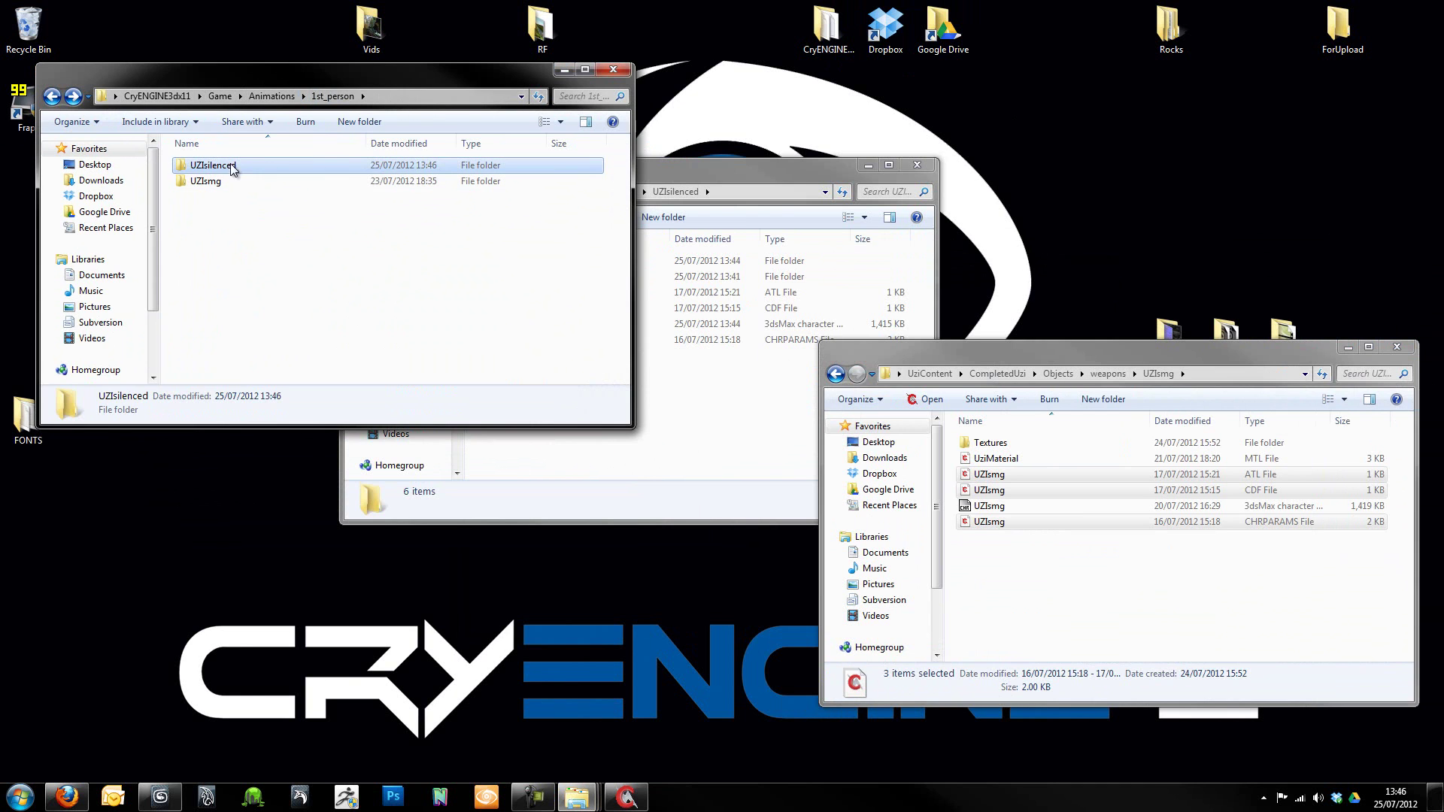
{"action": "left_click", "coordinate": [277, 214]}
{"action": "left_click", "coordinate": [242, 166]}
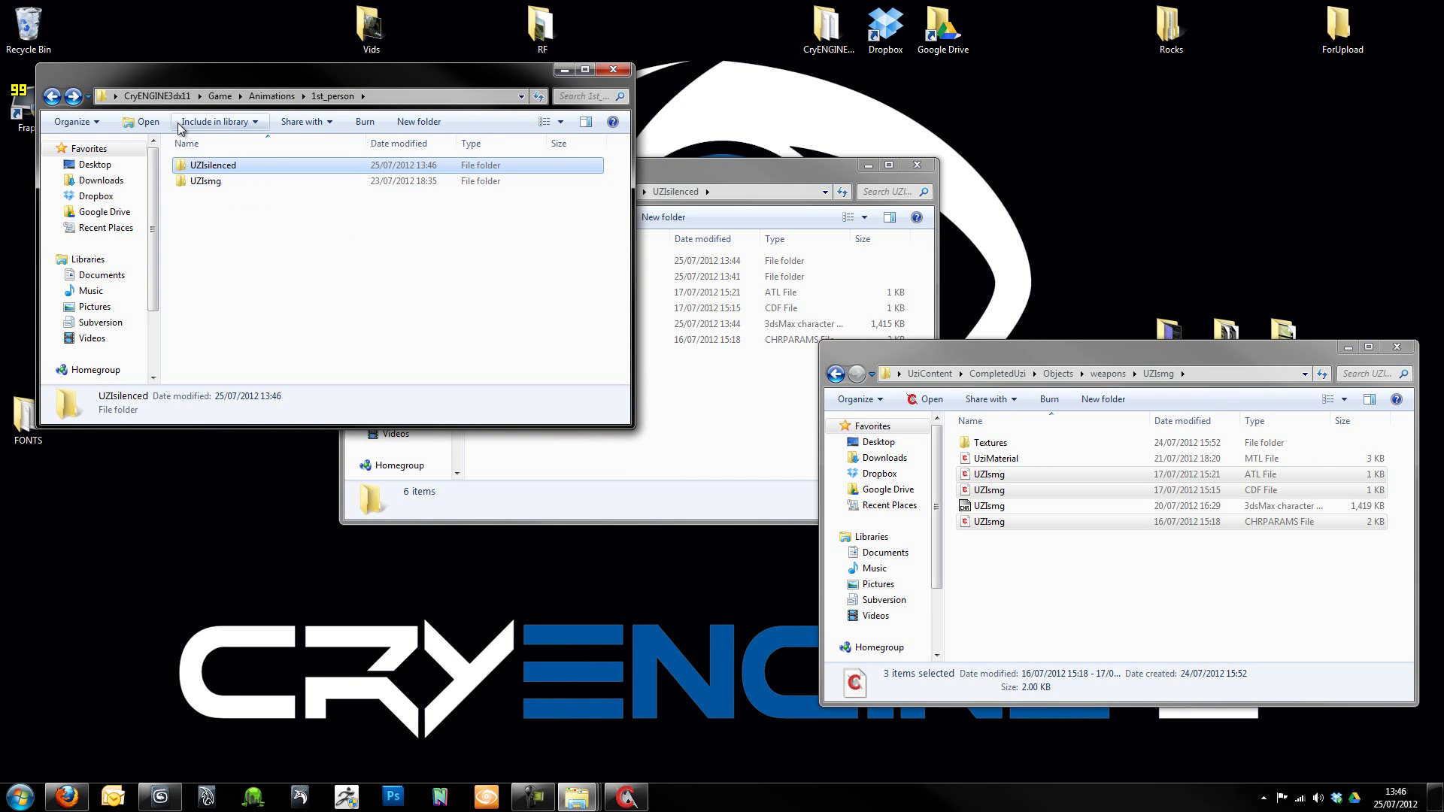
{"action": "left_click", "coordinate": [52, 96]}
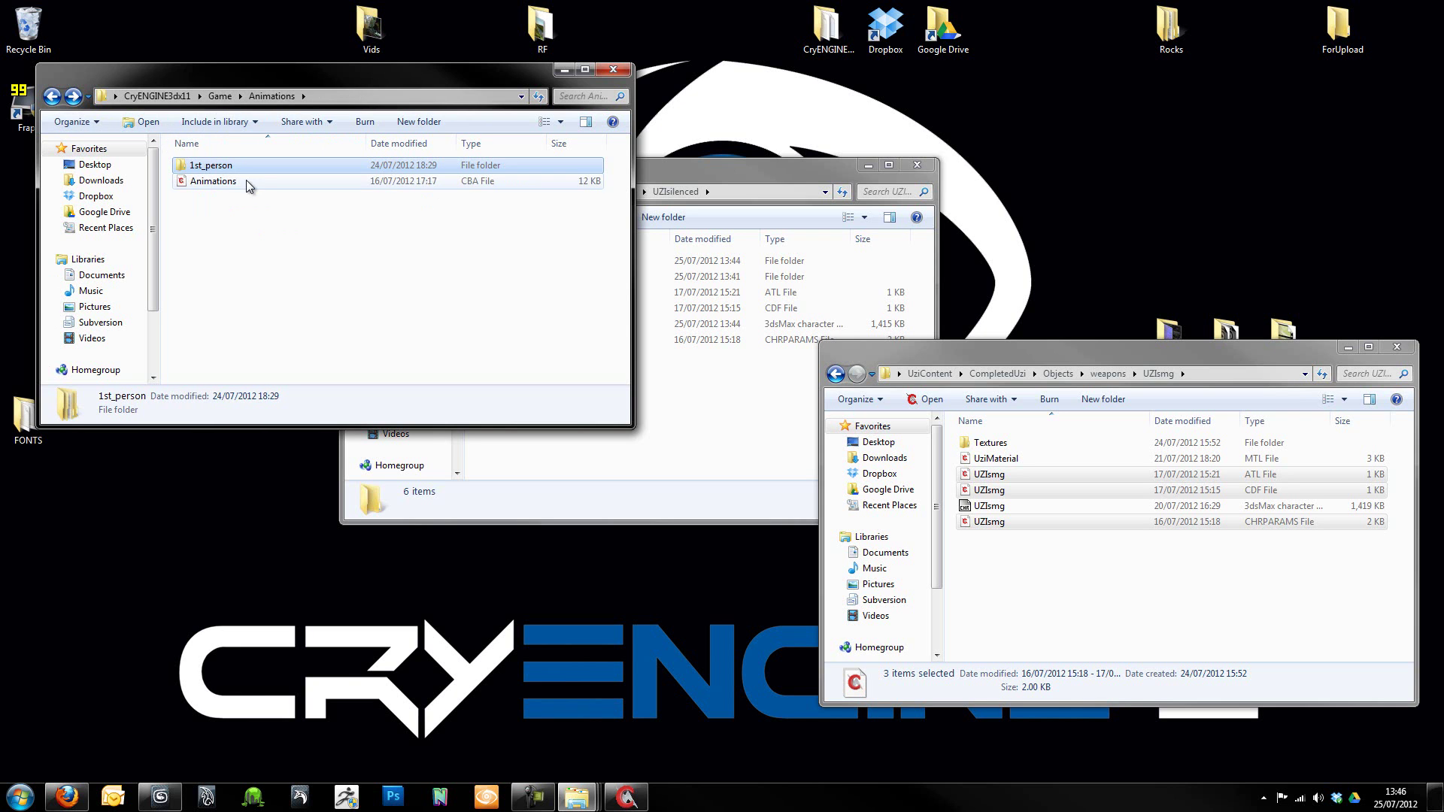
{"action": "left_click", "coordinate": [251, 263]}
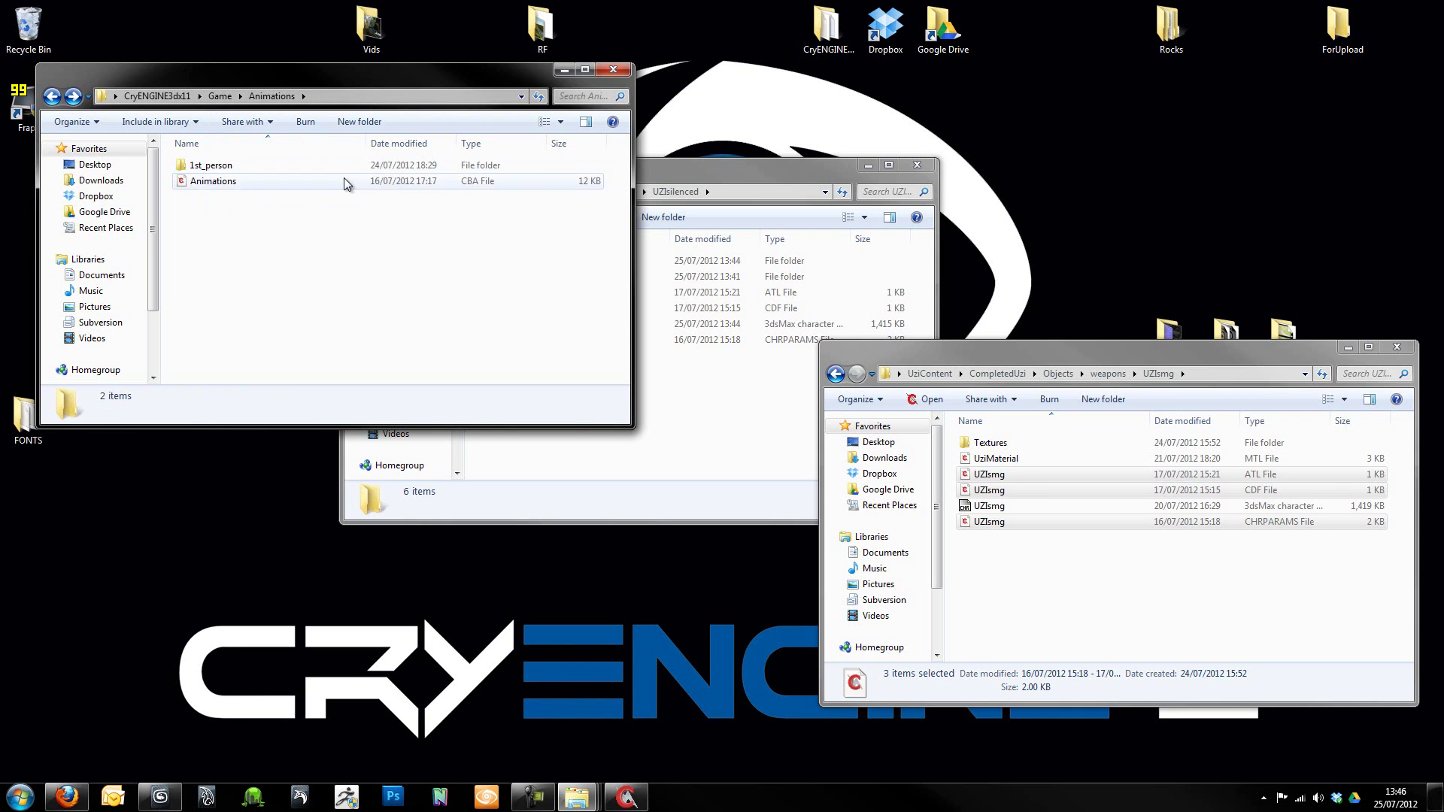
{"action": "left_click", "coordinate": [241, 185]}
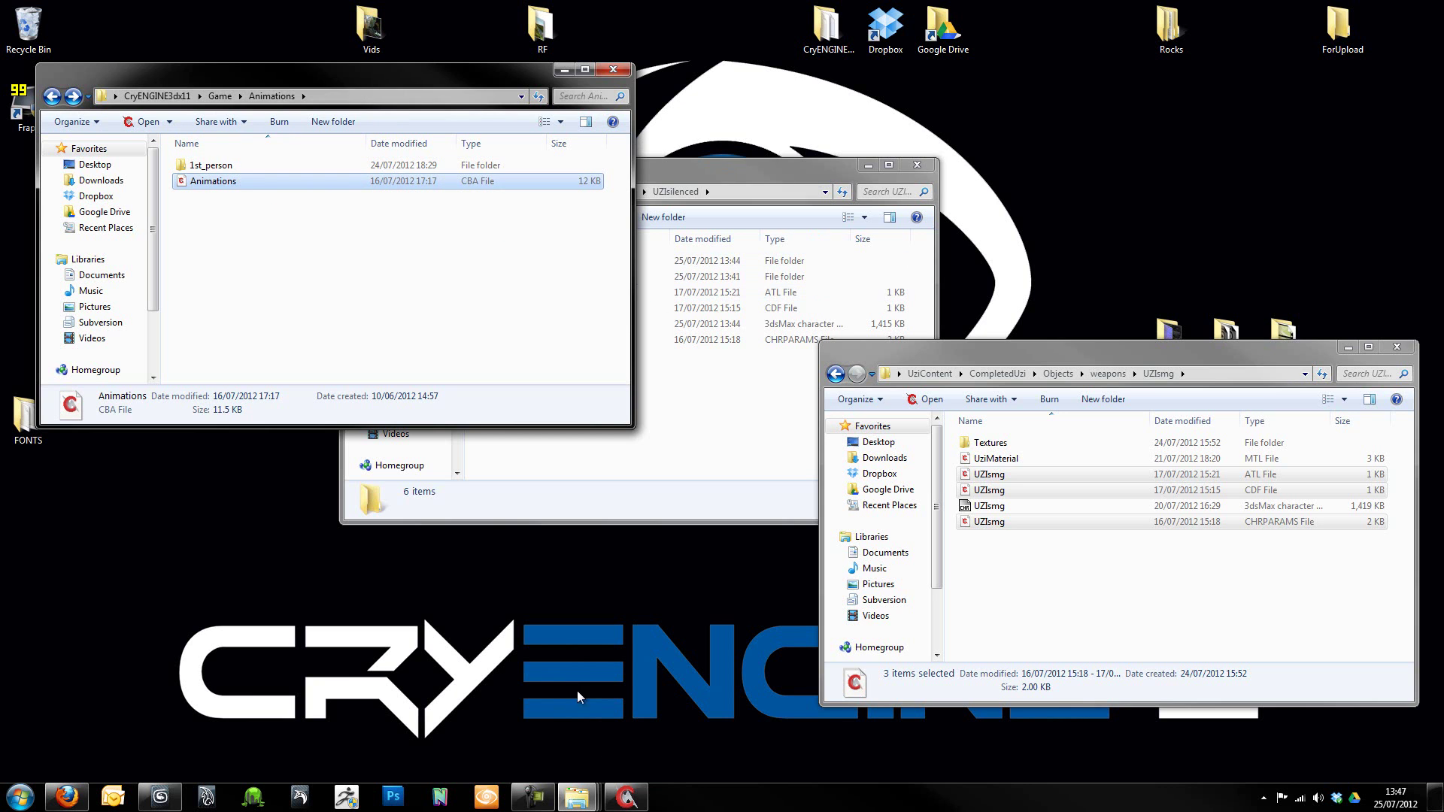
Switch to ConTEXT, change the UZIsmg folder in the $TracksDatabase path of UZIsilenced.chrparams to UZIsilenced, and save the file.
{"action": "left_click", "coordinate": [626, 796]}
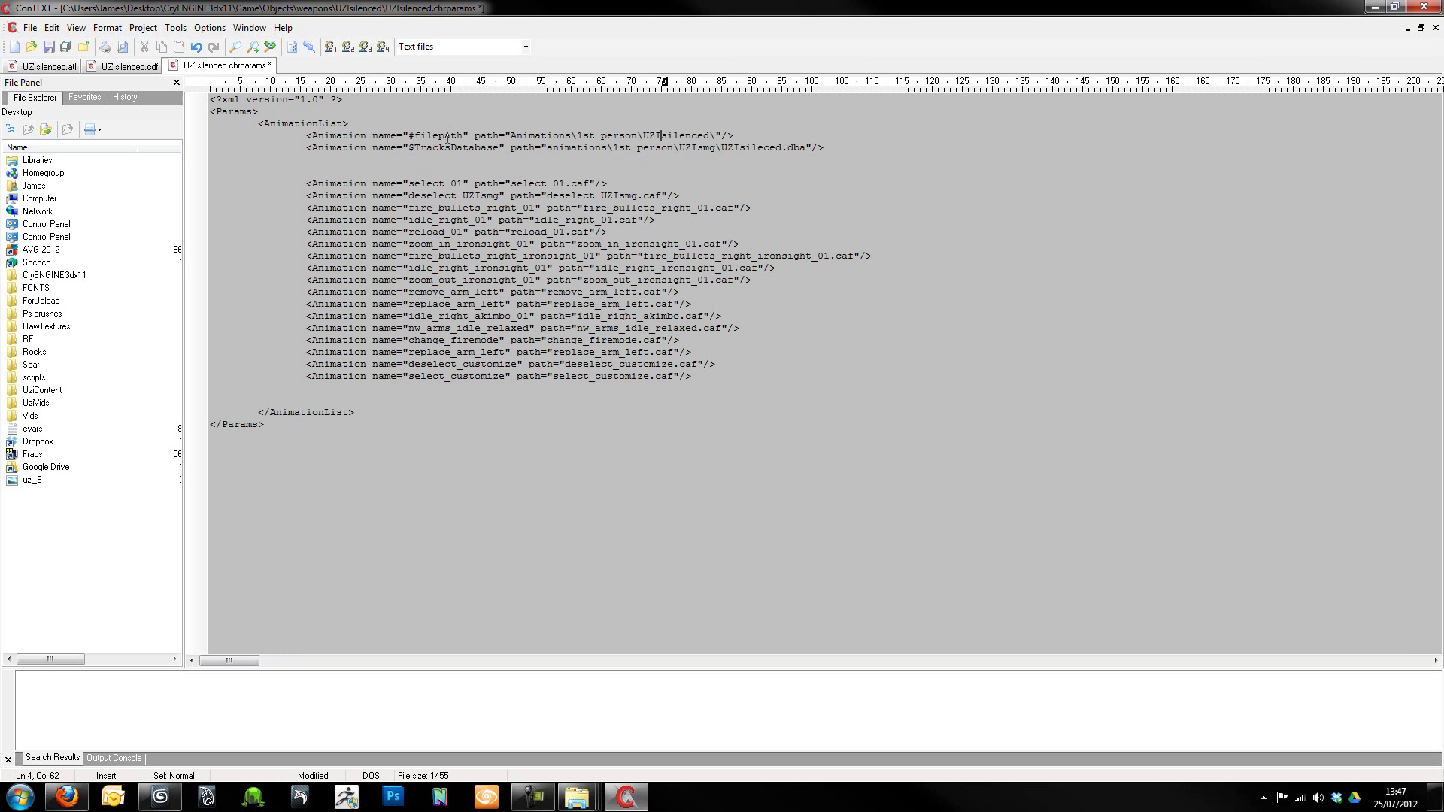
{"action": "left_click", "coordinate": [715, 150]}
{"action": "key", "text": "BackSpace"}
{"action": "key", "text": "BackSpace"}
{"action": "key", "text": "BackSpace"}
{"action": "key", "text": "BackSpace"}
{"action": "type", "text": "Isilenced"}
{"action": "left_click", "coordinate": [63, 48]}
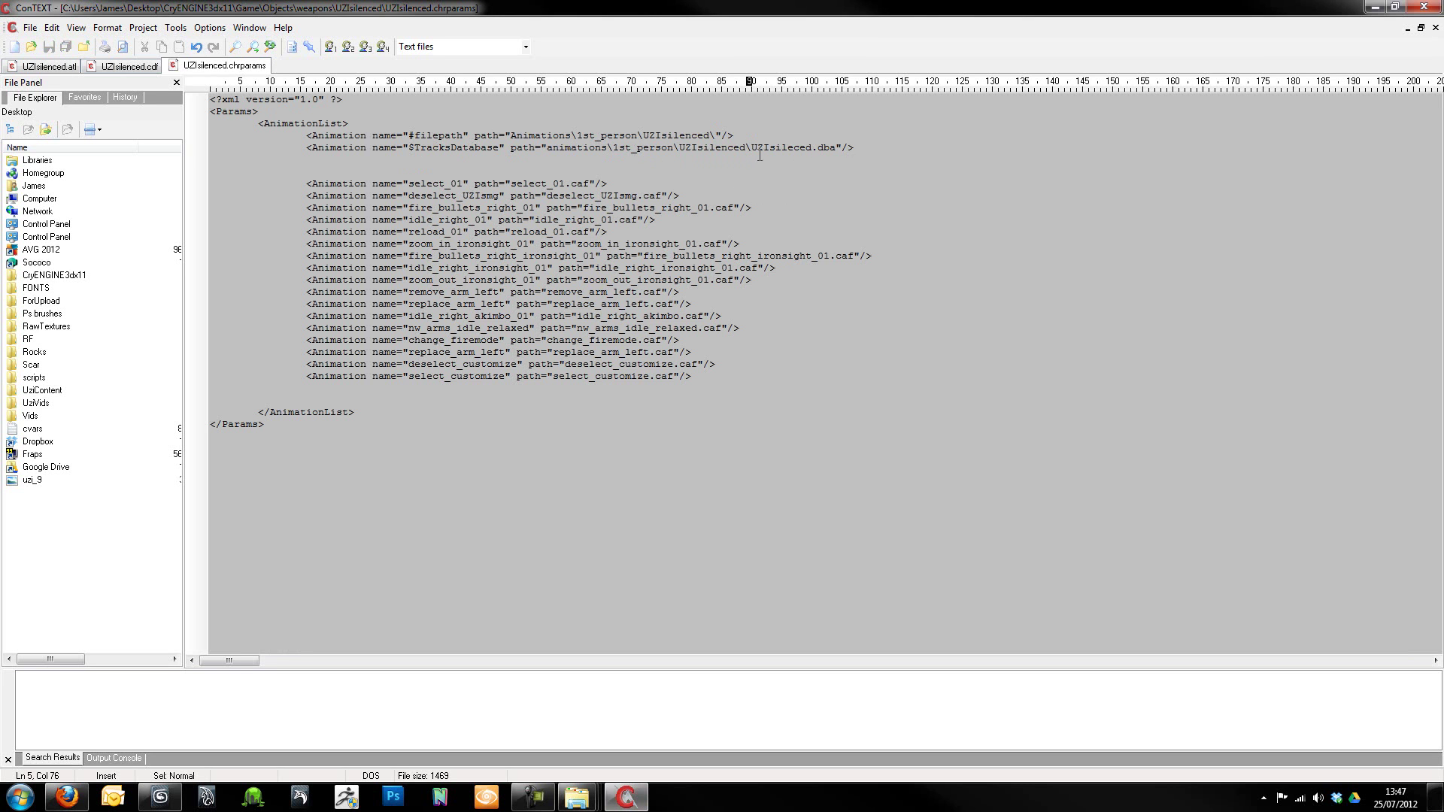
Correct the DBA file name in the $TracksDatabase path to UZIsilenced.dba, copy the UZIsilenced name, and save the CHRPARAMS file.
{"action": "left_click", "coordinate": [796, 149]}
{"action": "key", "text": "Delete"}
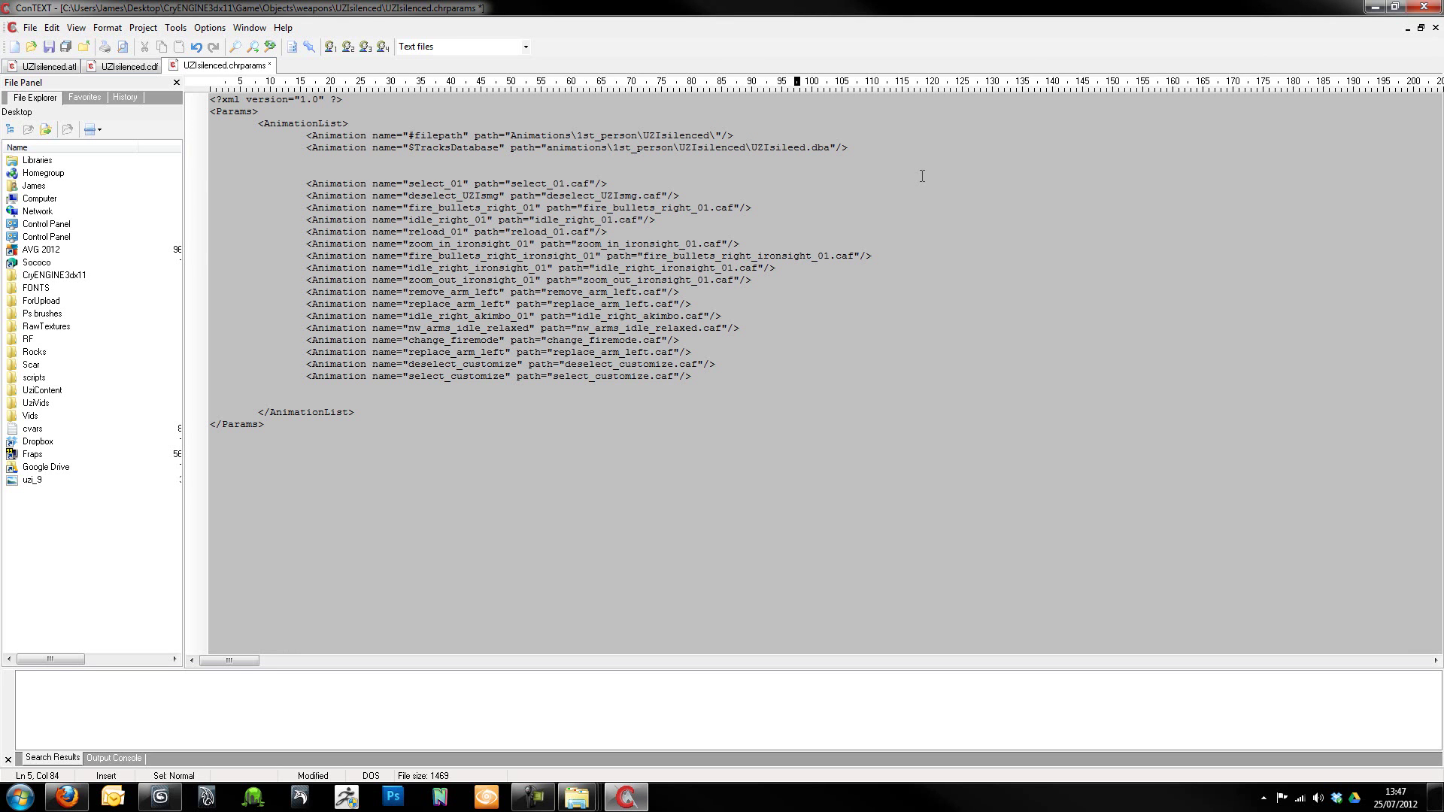
{"action": "type", "text": "nc"}
{"action": "left_click_drag", "start_coordinate": [817, 154], "coordinate": [752, 154]}
{"action": "key", "text": "ctrl+c"}
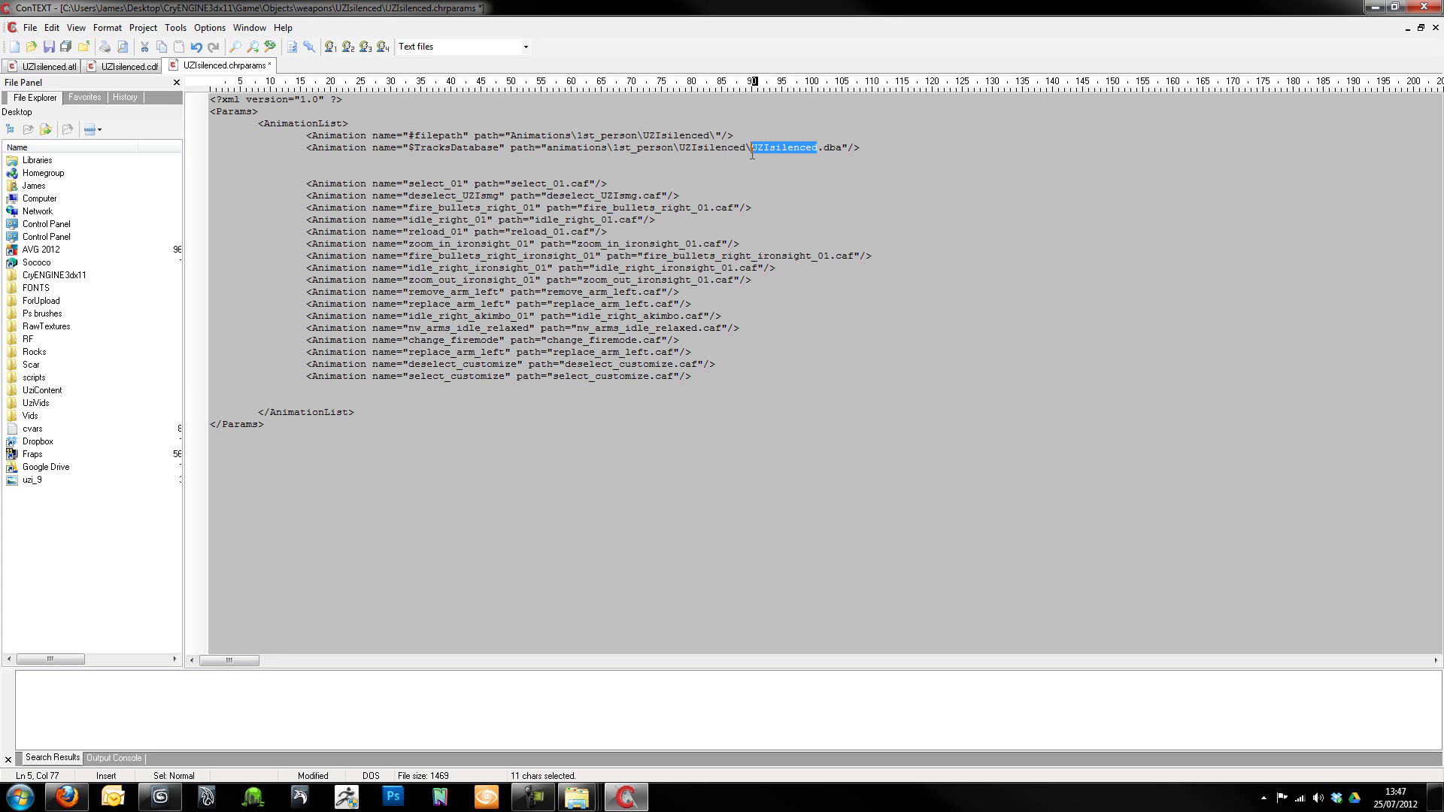
{"action": "left_click", "coordinate": [849, 184]}
{"action": "left_click", "coordinate": [49, 46]}
Change the material name at the end of the Material path in UZIsilenced.cdf to UziSilencedMat.
{"action": "left_click", "coordinate": [128, 67]}
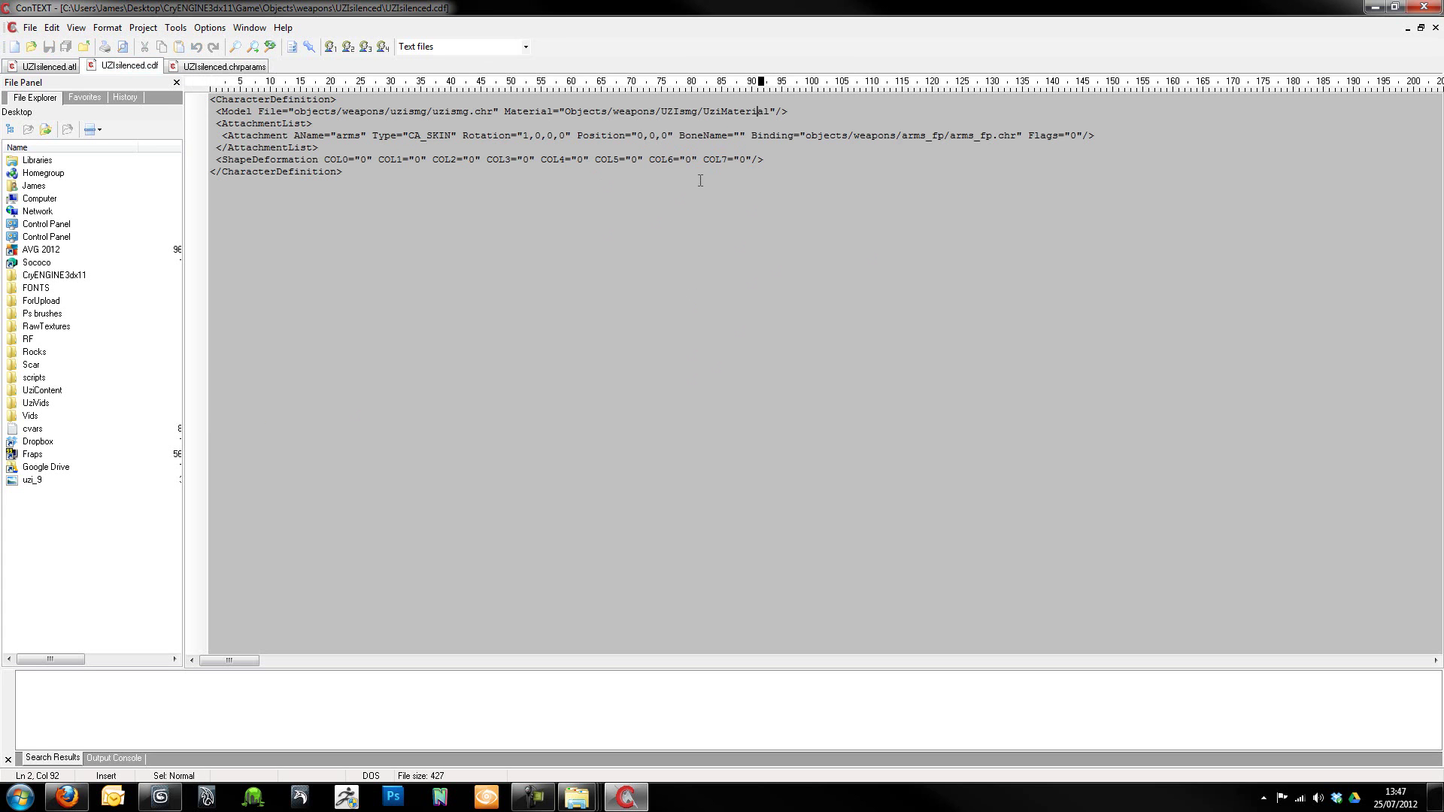
{"action": "left_click", "coordinate": [768, 112]}
{"action": "key", "text": "BackSpace"}
{"action": "key", "text": "BackSpace"}
{"action": "key", "text": "BackSpace"}
{"action": "key", "text": "BackSpace"}
{"action": "key", "text": "BackSpace"}
{"action": "key", "text": "BackSpace"}
{"action": "key", "text": "BackSpace"}
{"action": "key", "text": "BackSpace"}
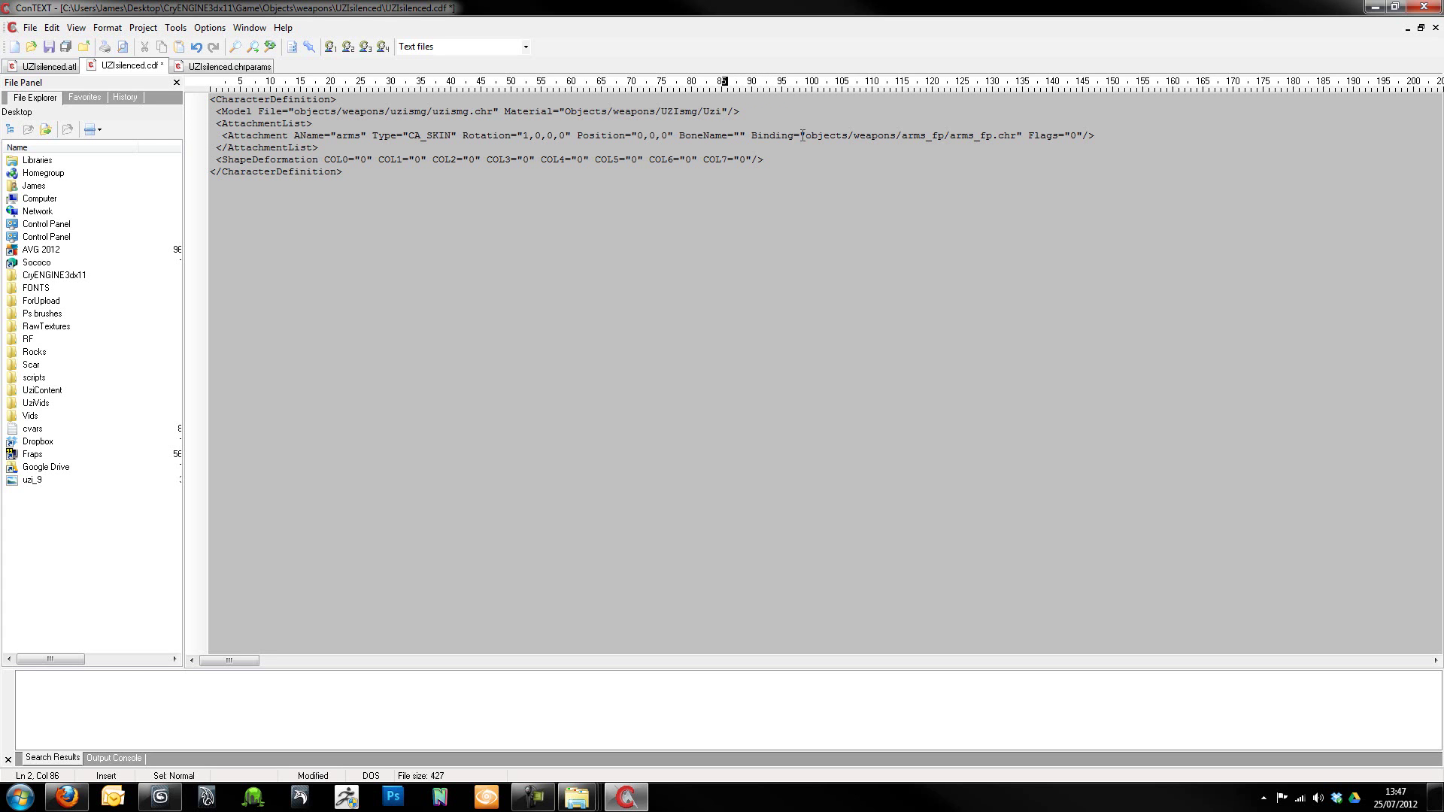
{"action": "type", "text": "Silenced"}
{"action": "type", "text": "Maty"}
{"action": "key", "text": "BackSpace"}
Replace the UZIsmg folder in the CDF's Material path with UZIsilenced.
{"action": "left_click", "coordinate": [698, 115]}
{"action": "key", "text": "BackSpace"}
{"action": "key", "text": "BackSpace"}
{"action": "key", "text": "BackSpace"}
{"action": "type", "text": "silecned"}
{"action": "key", "text": "BackSpace"}
{"action": "key", "text": "BackSpace"}
{"action": "key", "text": "BackSpace"}
{"action": "key", "text": "BackSpace"}
{"action": "key", "text": "BackSpace"}
{"action": "key", "text": "BackSpace"}
{"action": "key", "text": "BackSpace"}
{"action": "key", "text": "BackSpace"}
{"action": "key", "text": "BackSpace"}
{"action": "key", "text": "BackSpace"}
{"action": "key", "text": "BackSpace"}
{"action": "type", "text": "UZIsilenced"}
Set the CDF's Model File path to objects/weapons/UZIsilenced/UZIsilenced.chr and save the file.
{"action": "left_click_drag", "start_coordinate": [426, 112], "coordinate": [390, 112]}
{"action": "key", "text": "ctrl+v"}
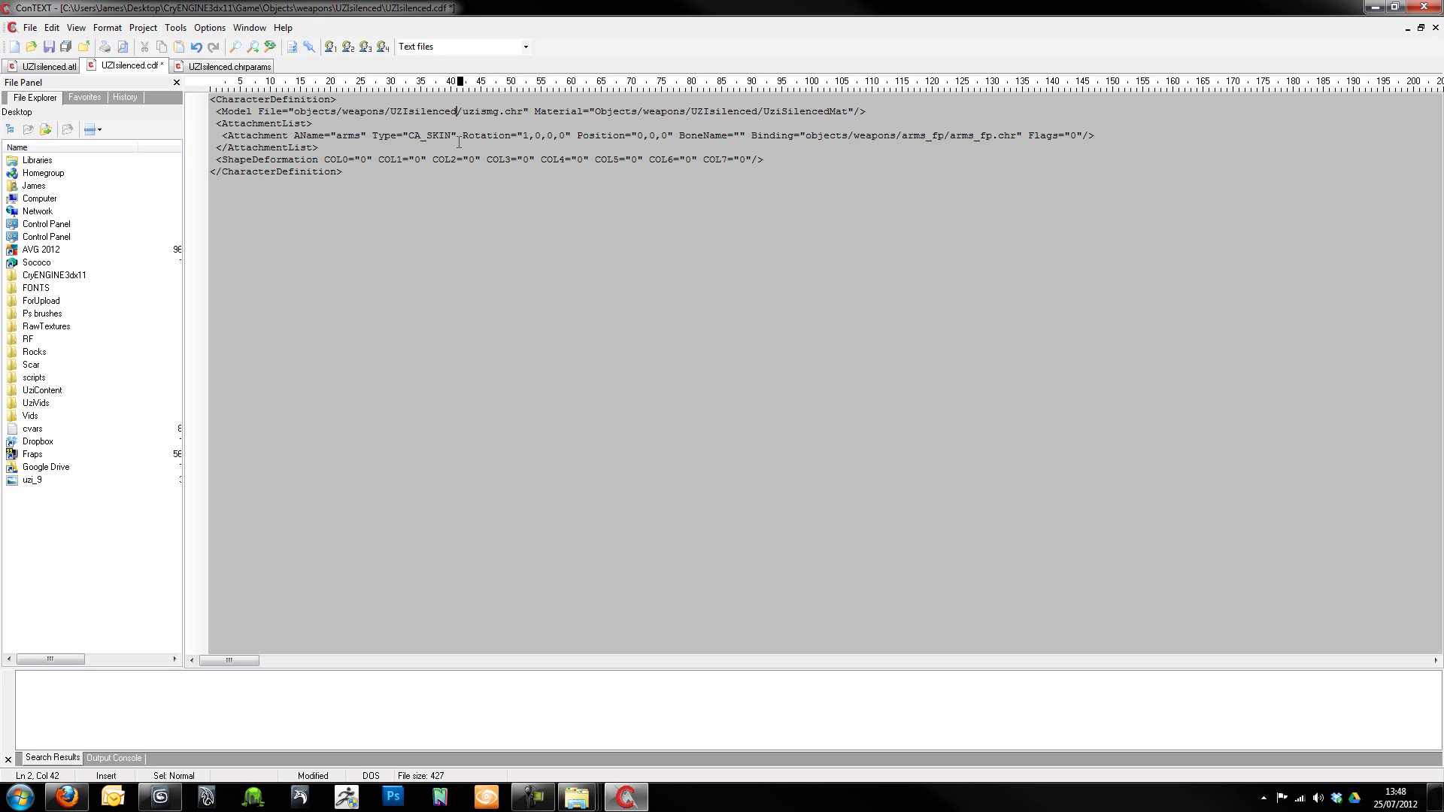
{"action": "left_click_drag", "start_coordinate": [500, 112], "coordinate": [462, 113]}
{"action": "key", "text": "ctrl+v"}
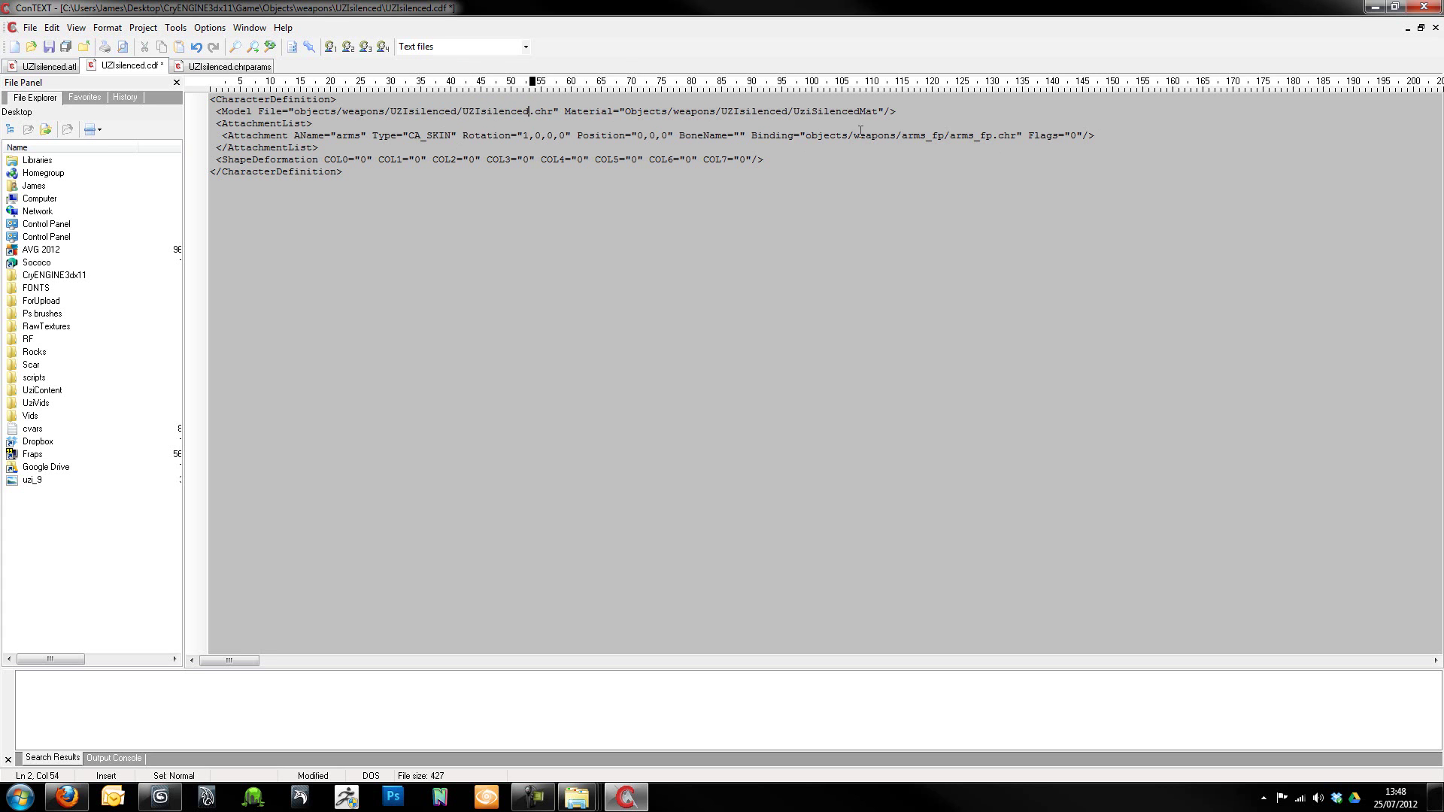
{"action": "left_click", "coordinate": [49, 48]}
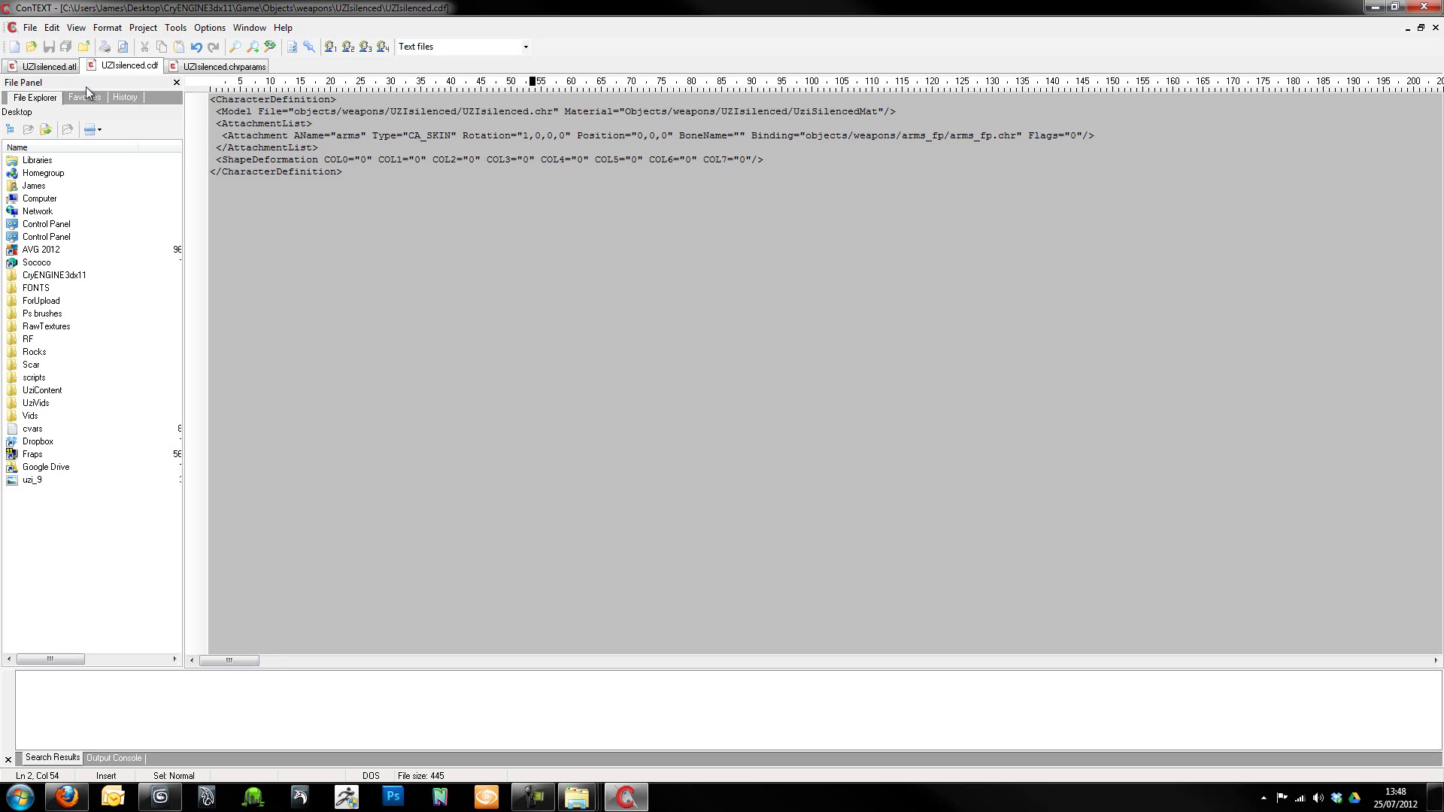
Check the ATL, CDF and CHRPARAMS files for remaining references to update, and close ConTEXT.
{"action": "left_click", "coordinate": [29, 66]}
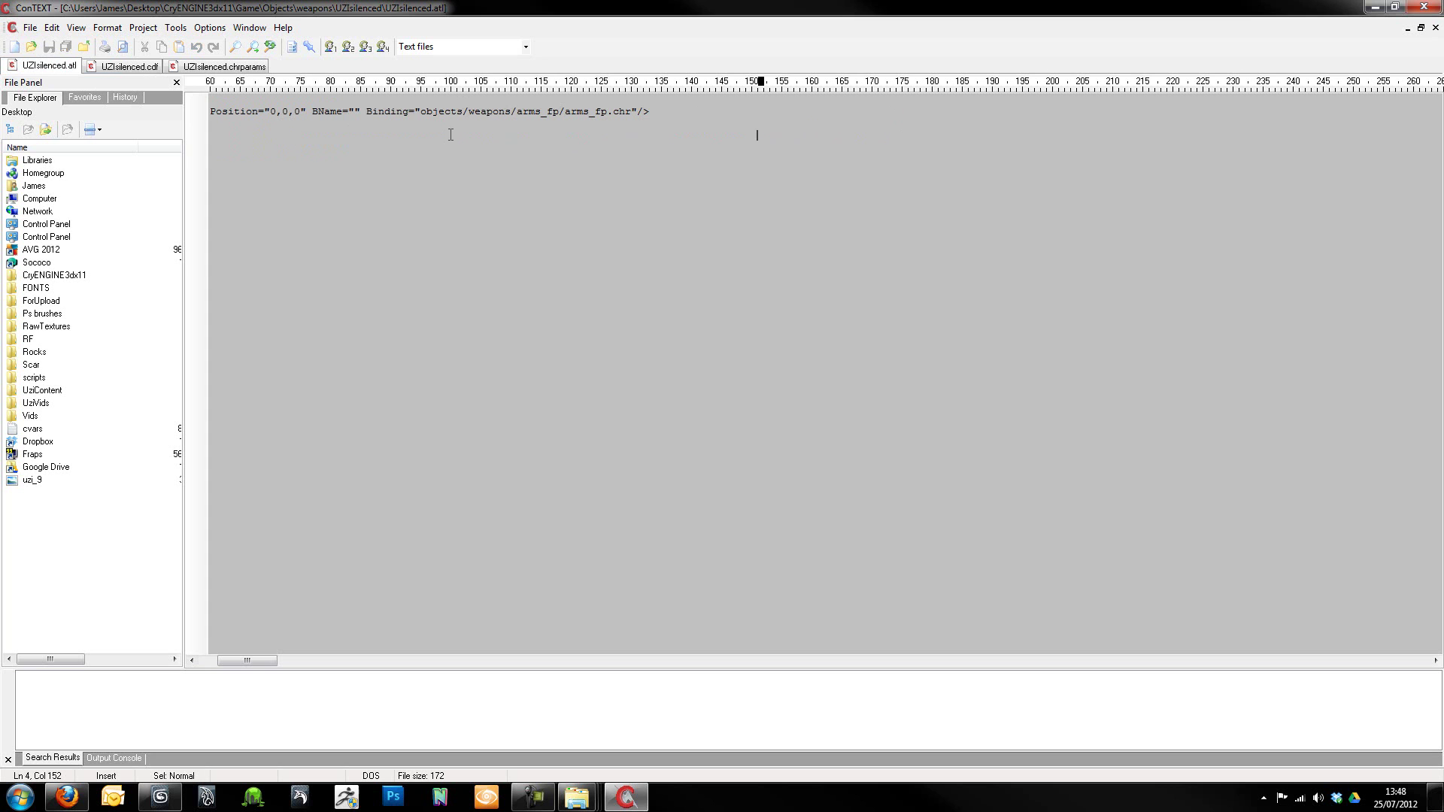
{"action": "left_click_drag", "start_coordinate": [236, 661], "coordinate": [216, 624]}
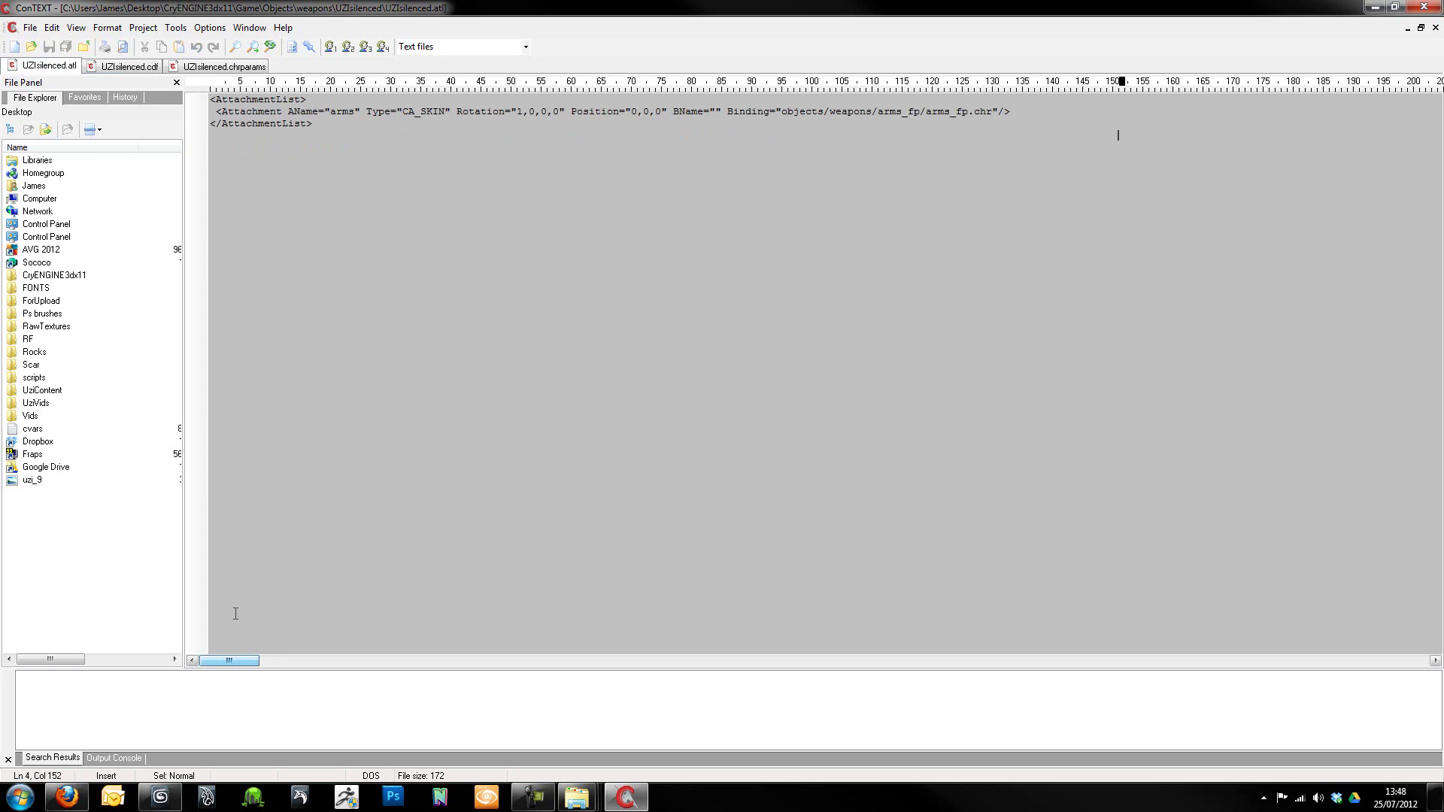
{"action": "left_click", "coordinate": [130, 67]}
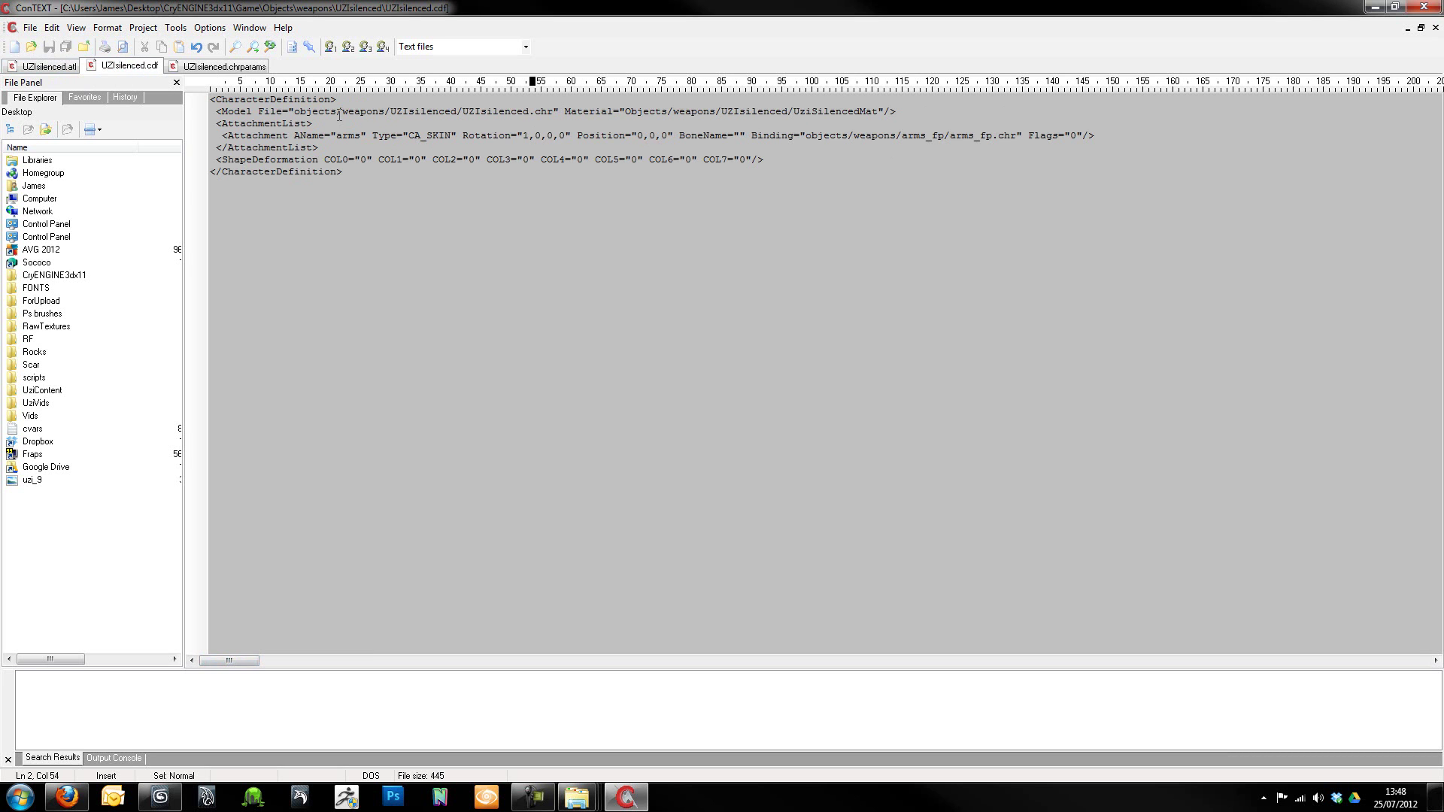
{"action": "left_click", "coordinate": [200, 66]}
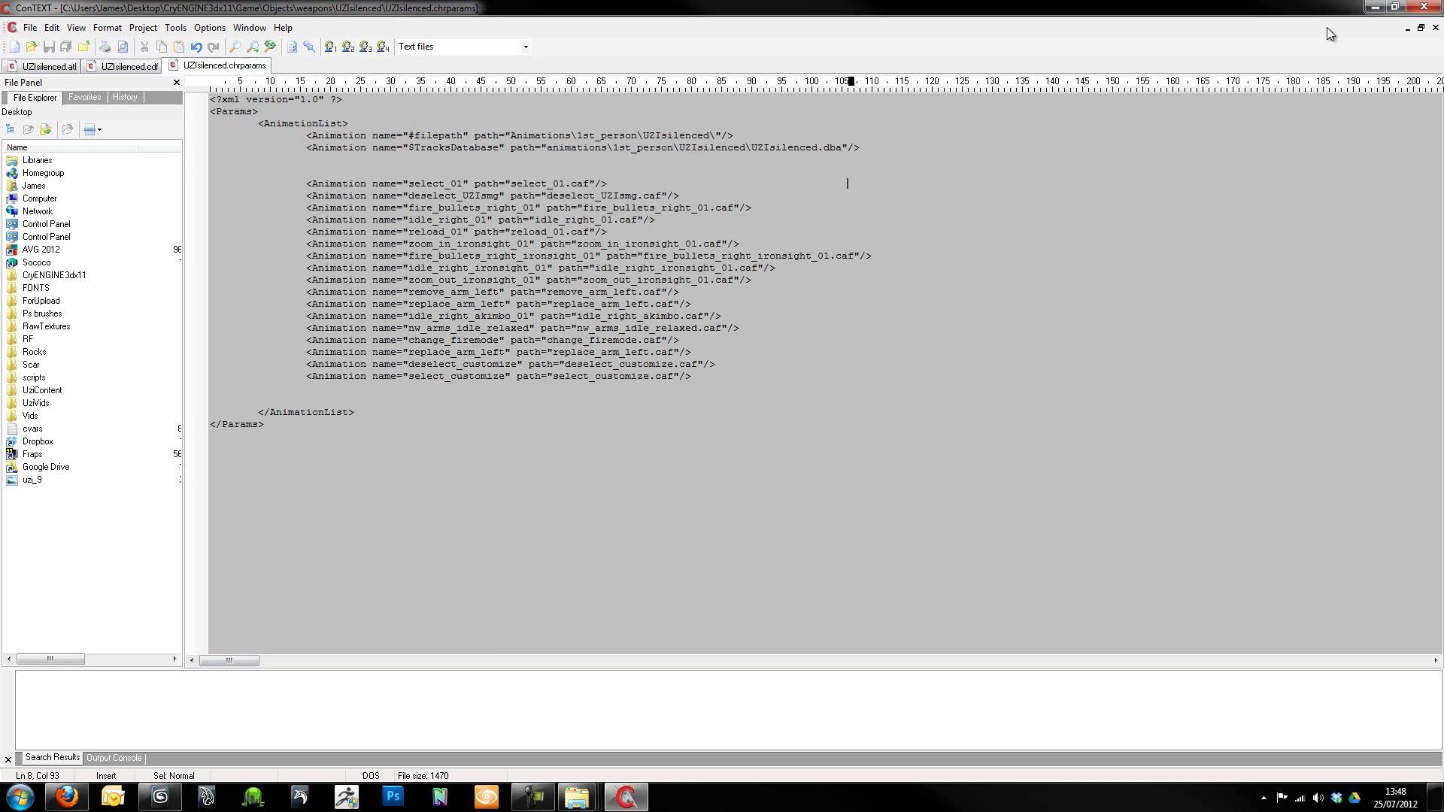
{"action": "left_click", "coordinate": [1423, 8]}
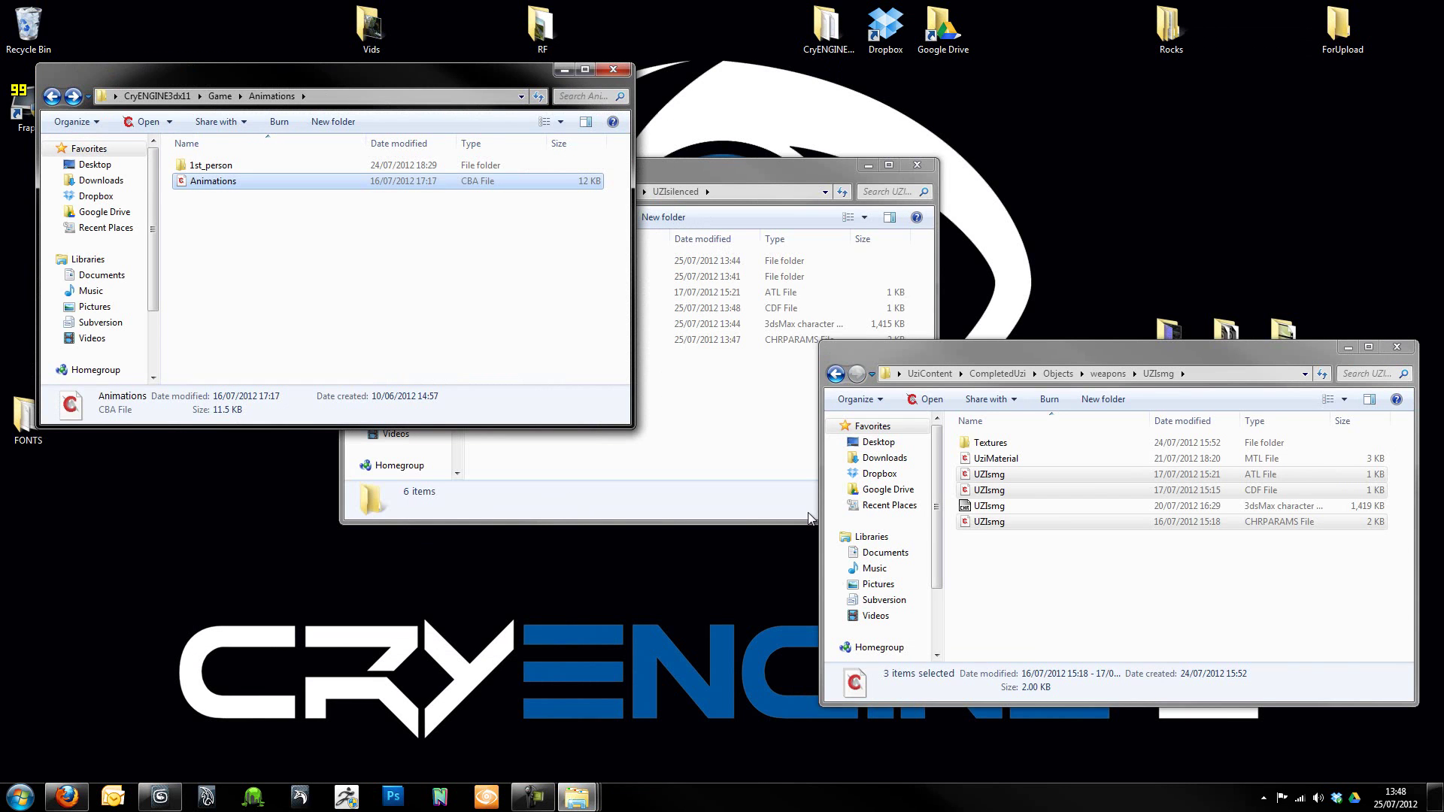
Close the UZIsmg folder window and reposition the UZIsilenced weapon folder window beside the Animations window.
{"action": "left_click", "coordinate": [1396, 347]}
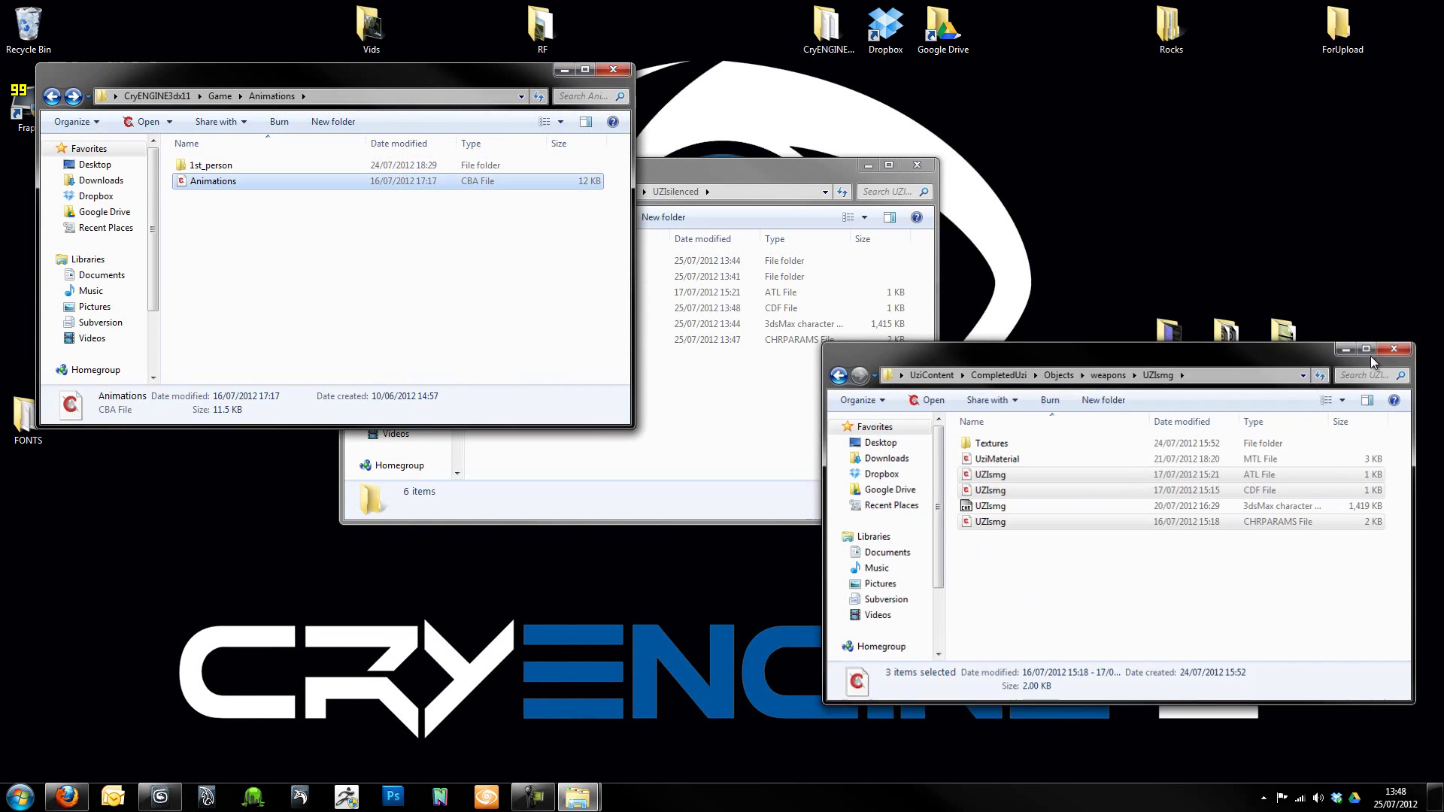
{"action": "left_click", "coordinate": [675, 192]}
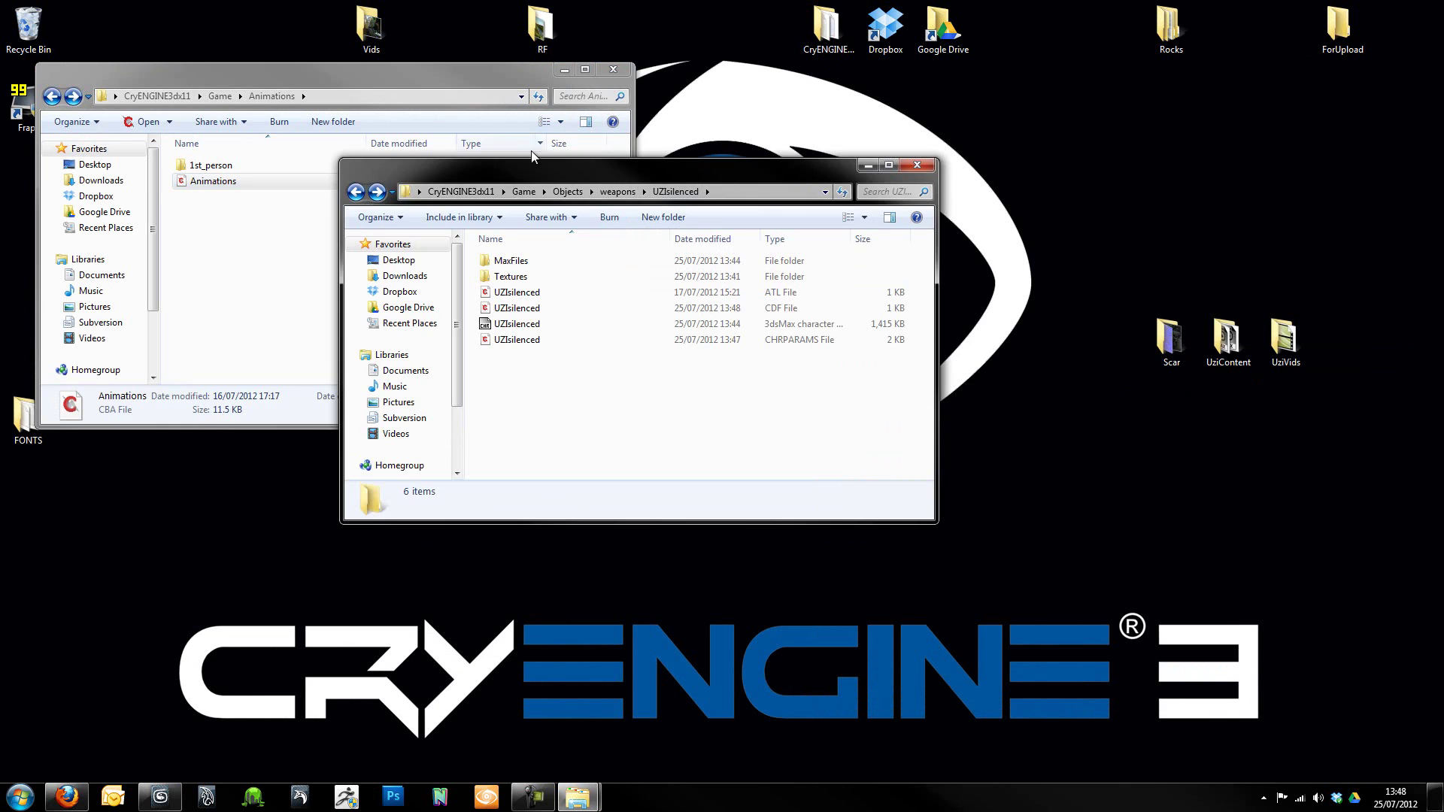
{"action": "left_click_drag", "start_coordinate": [531, 178], "coordinate": [835, 81]}
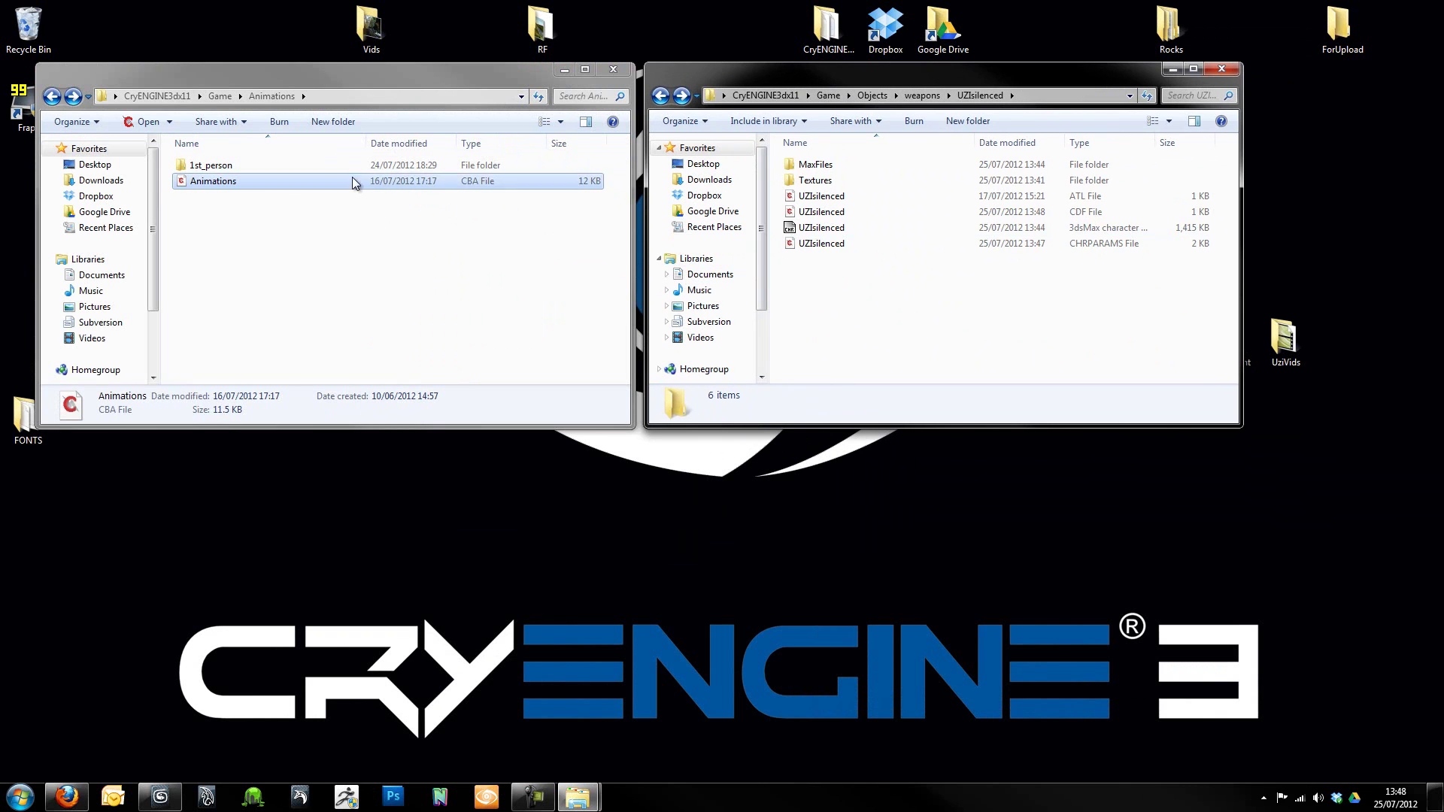
{"action": "left_click_drag", "start_coordinate": [990, 68], "coordinate": [812, 198]}
Open the CompletedUzi folder inside the desktop's UziContent folder.
{"action": "double_click", "coordinate": [1221, 366]}
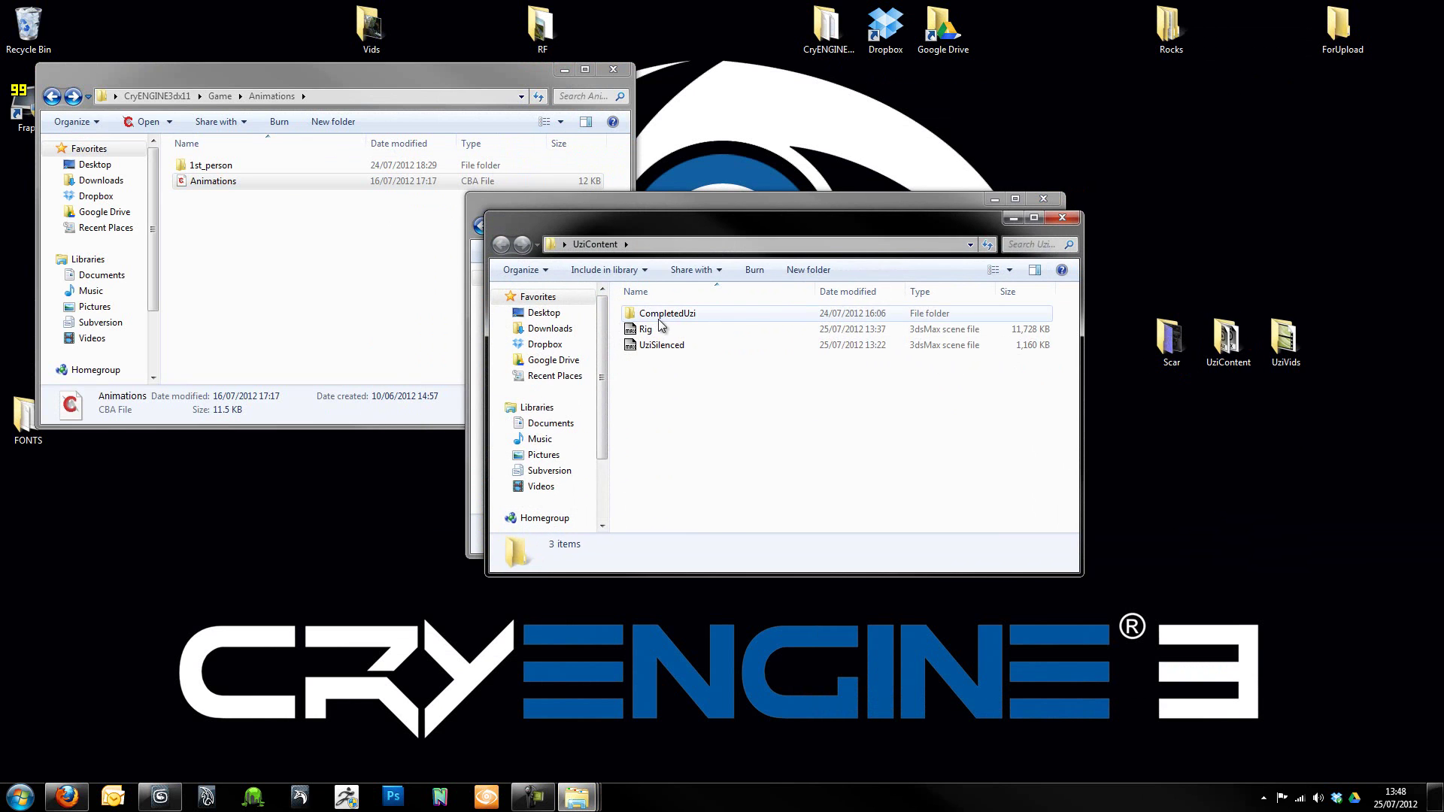
{"action": "double_click", "coordinate": [653, 313]}
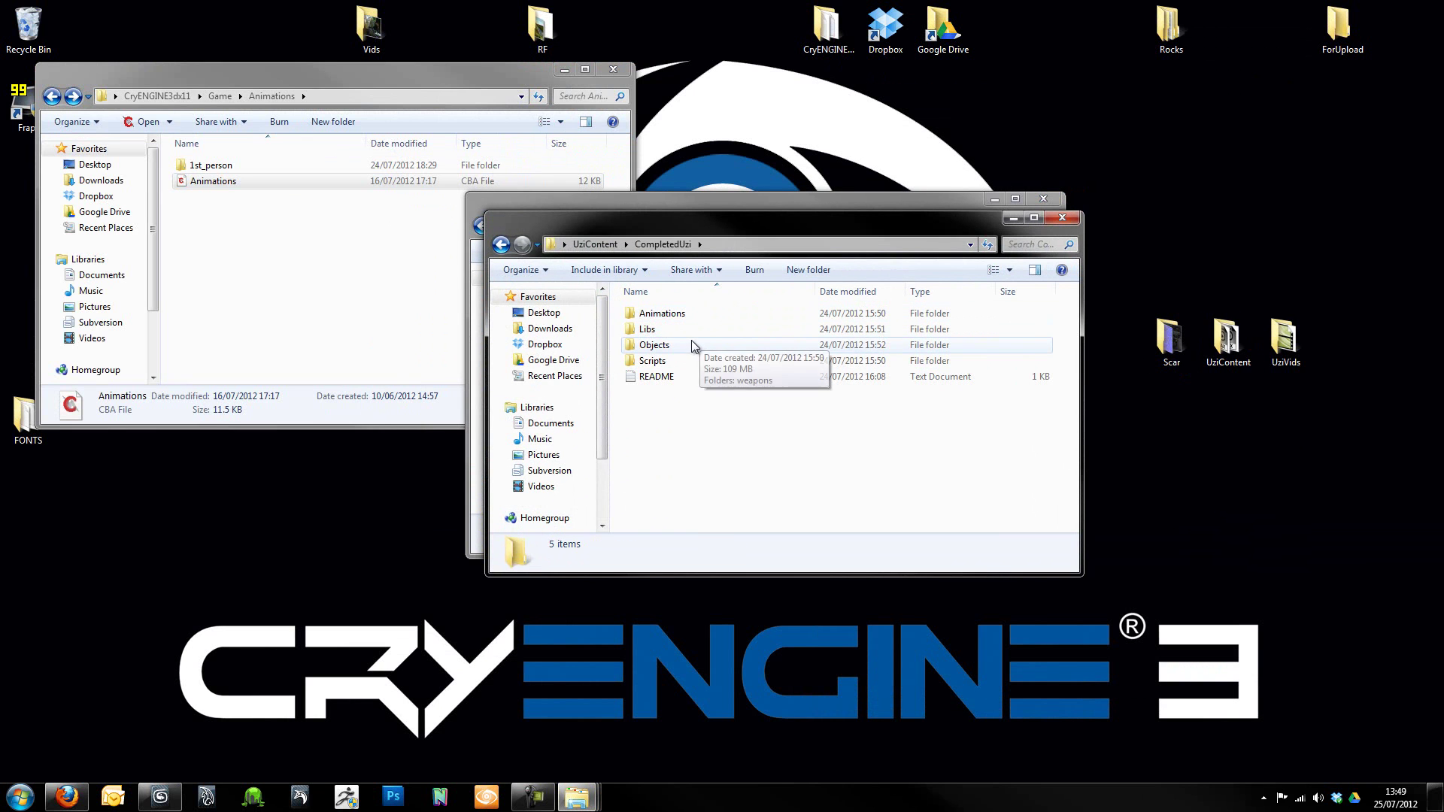
{"action": "double_click", "coordinate": [669, 345]}
{"action": "double_click", "coordinate": [655, 314]}
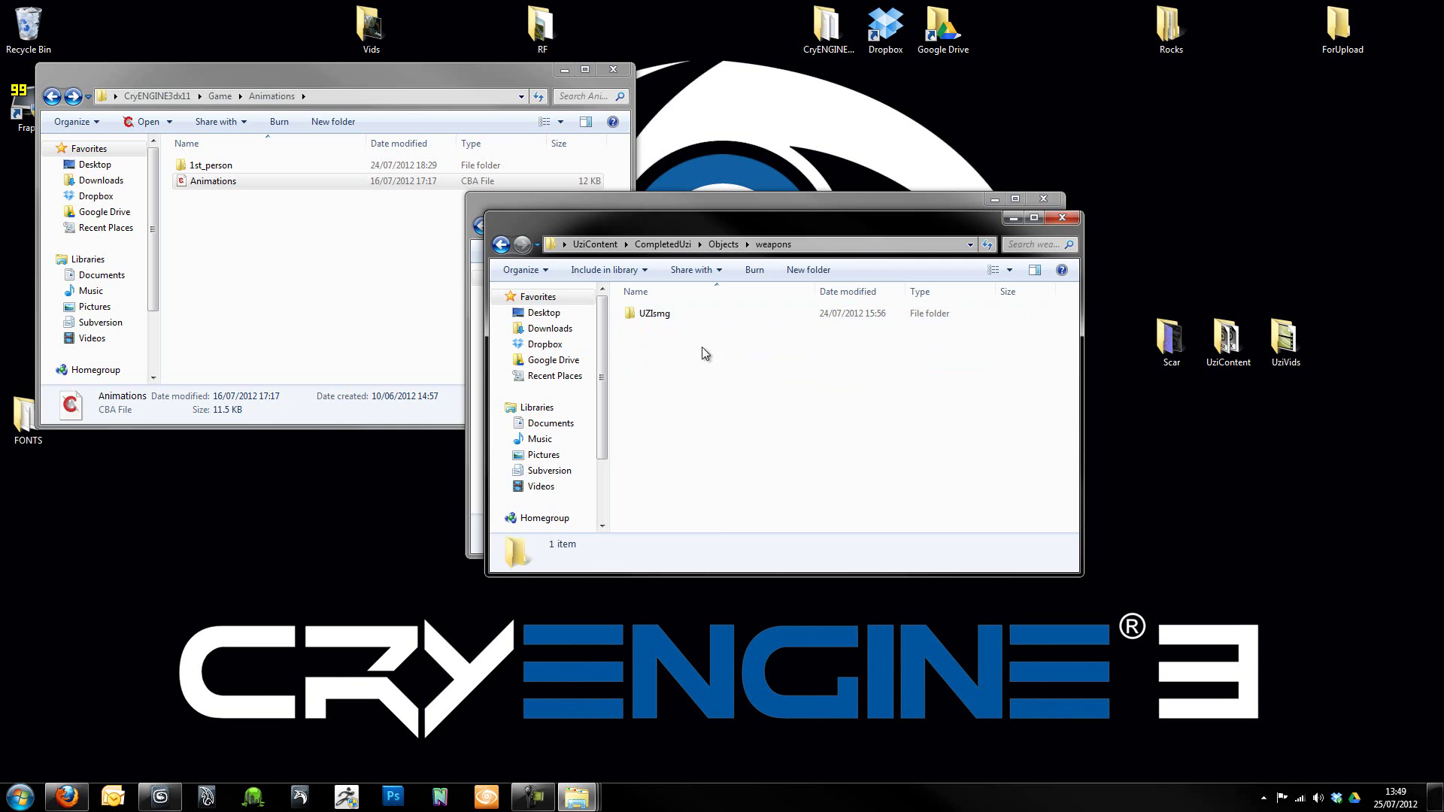
{"action": "double_click", "coordinate": [656, 315]}
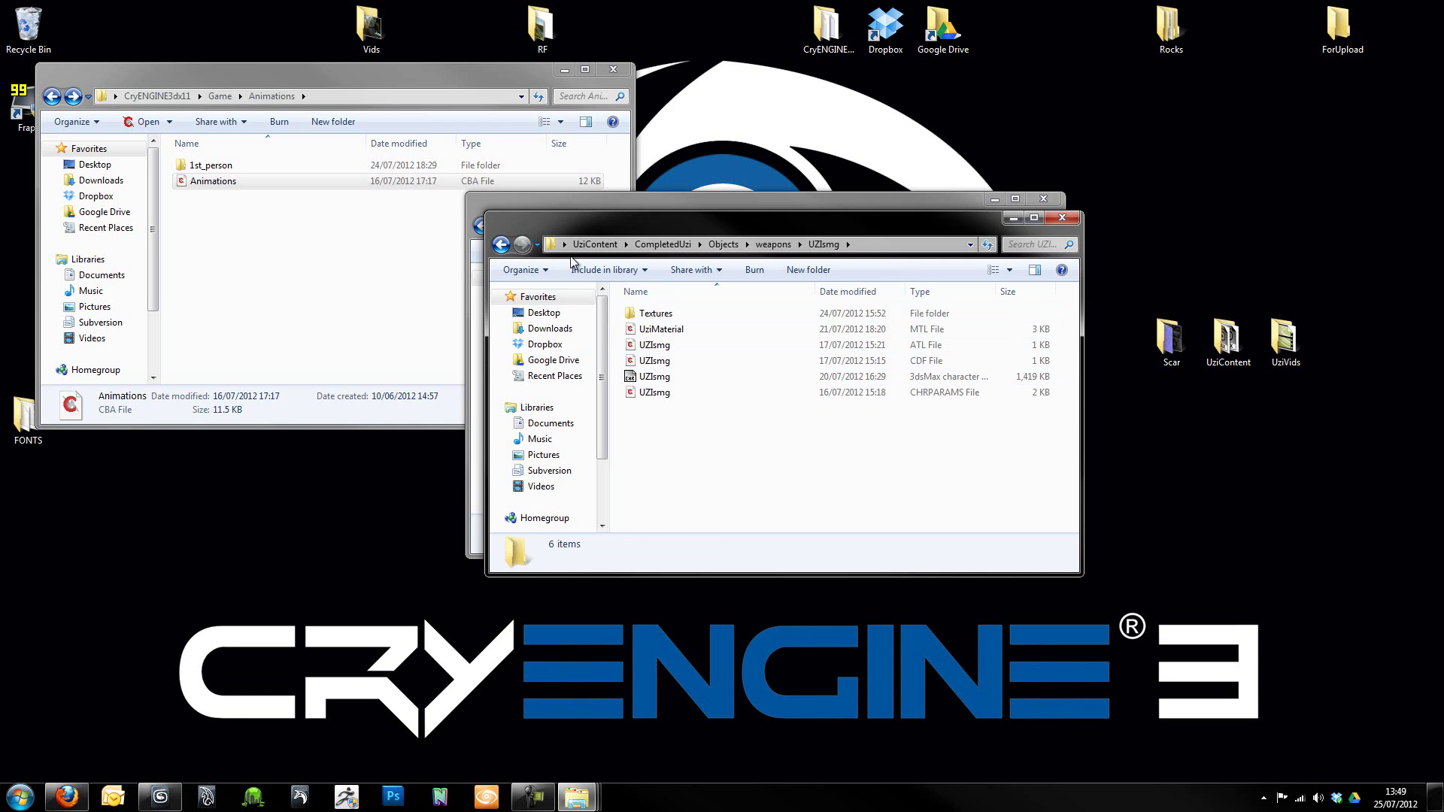
{"action": "left_click", "coordinate": [502, 245]}
{"action": "left_click", "coordinate": [502, 244]}
{"action": "left_click", "coordinate": [502, 244]}
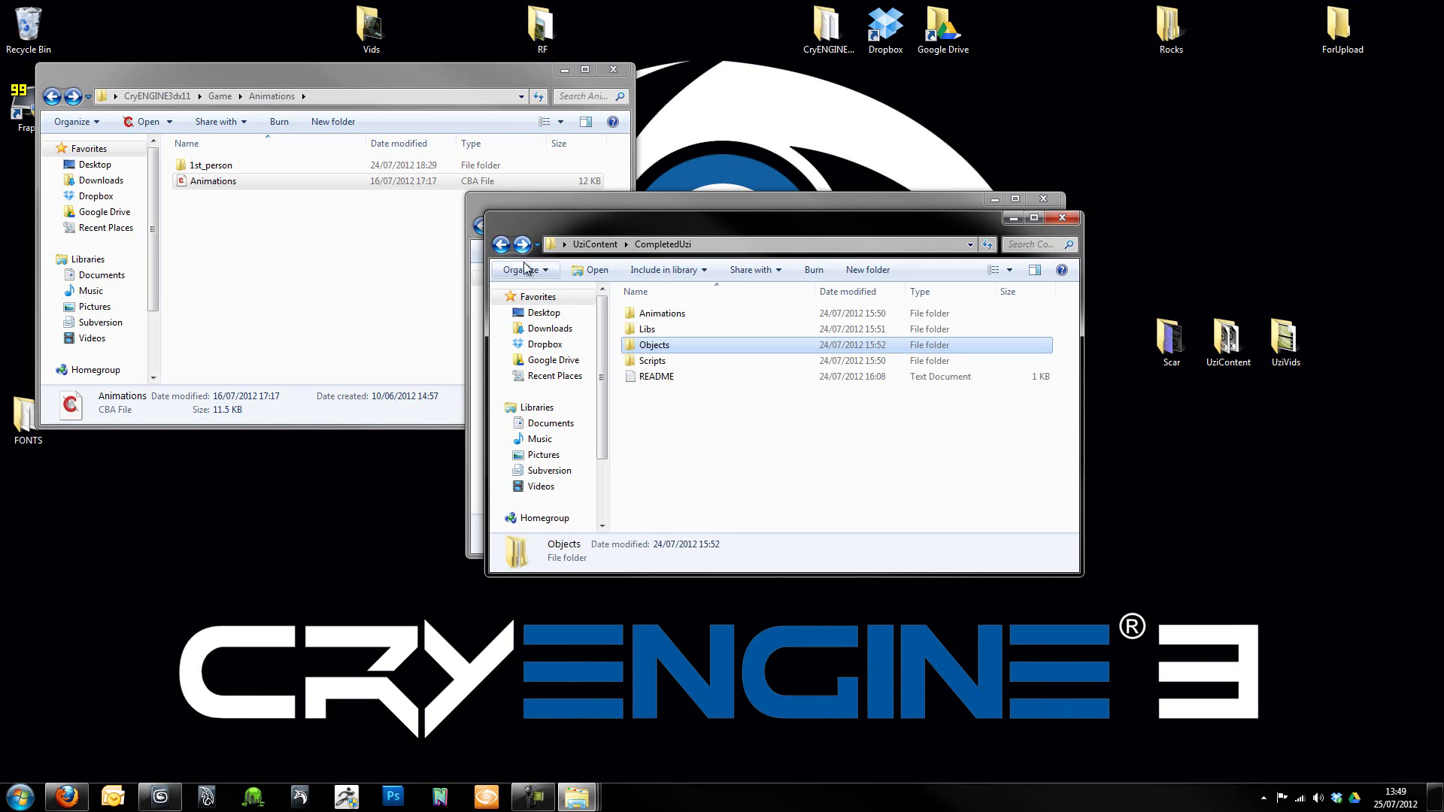
Copy the UZIsmg XML file from Scripts\Entities\Items\XML\Weapons in CompletedUzi to the desktop.
{"action": "double_click", "coordinate": [682, 367]}
{"action": "double_click", "coordinate": [652, 314]}
{"action": "double_click", "coordinate": [652, 314]}
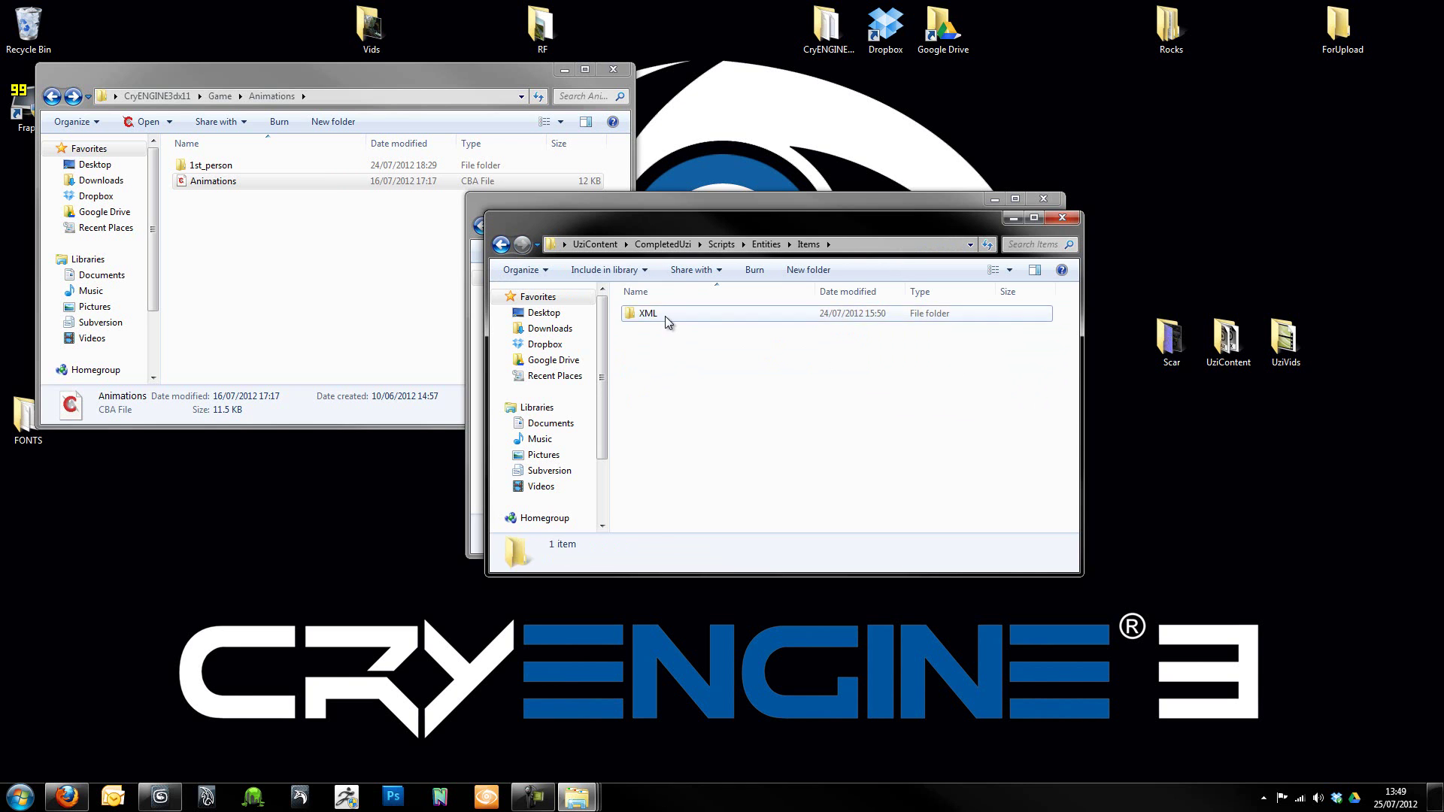
{"action": "double_click", "coordinate": [654, 314]}
{"action": "double_click", "coordinate": [680, 323]}
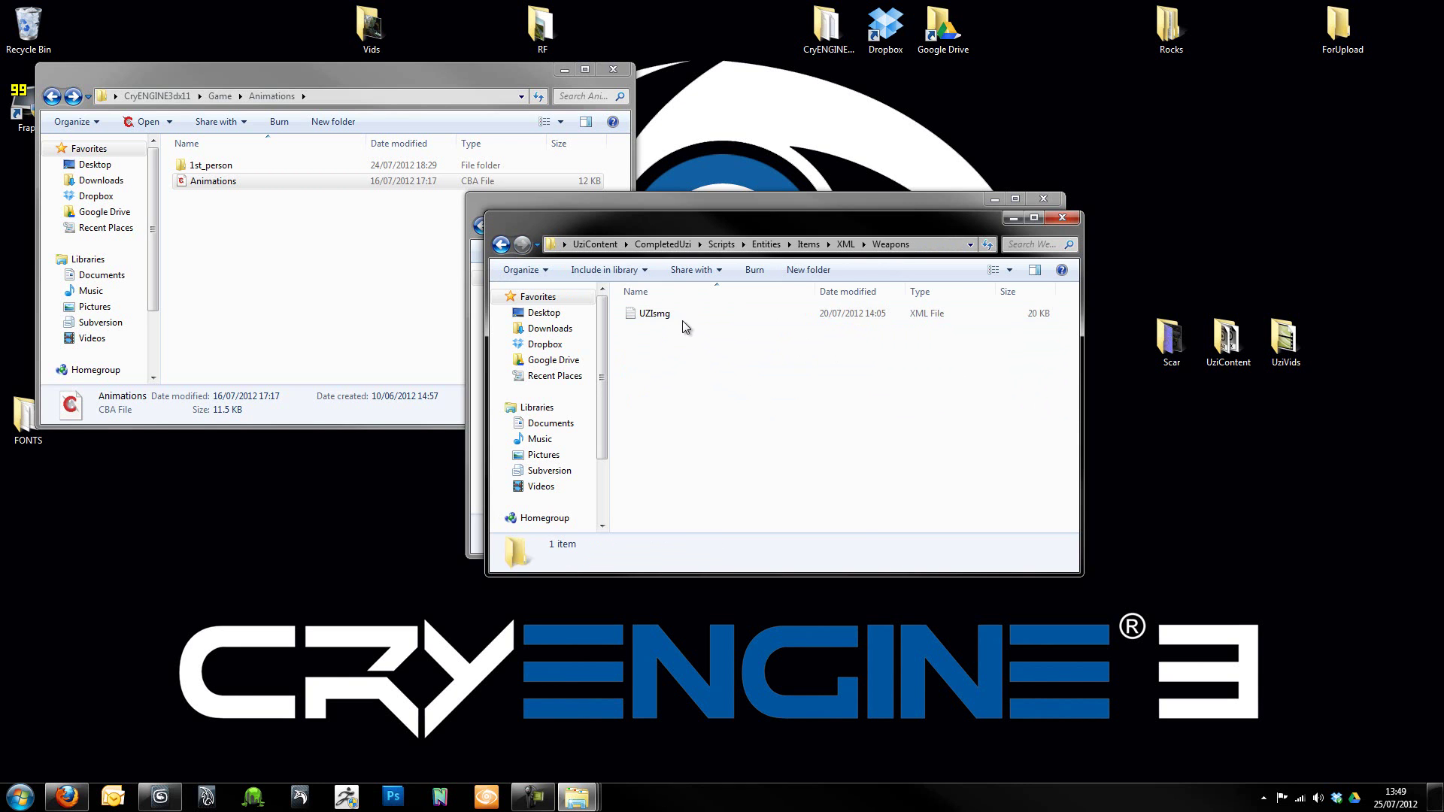
{"action": "left_click", "coordinate": [679, 318]}
{"action": "left_click_drag", "start_coordinate": [679, 318], "coordinate": [169, 498]}
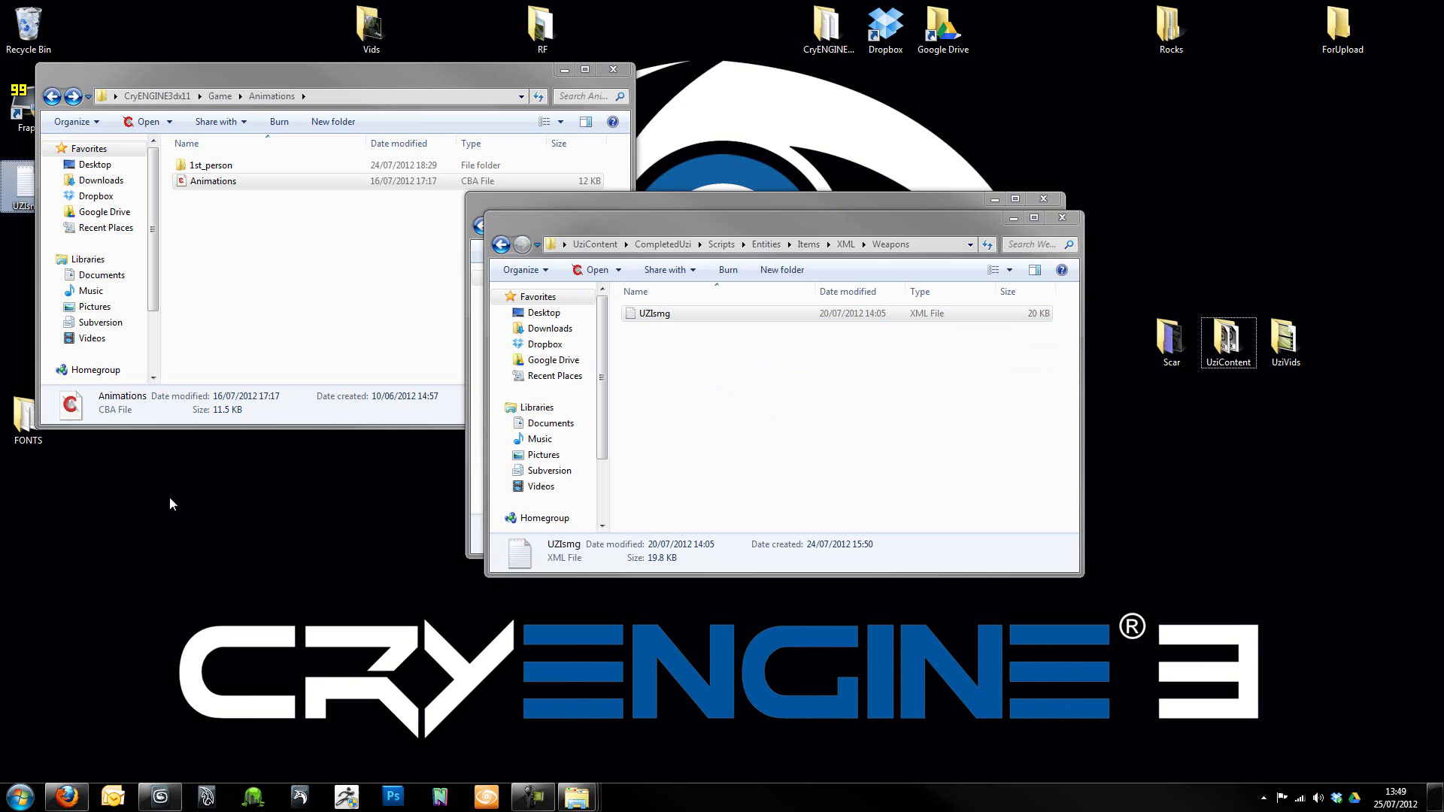
Place the copied UZIsmg XML file in a clear desktop area, rename it UZIsilenced, and close the source Weapons folder window.
{"action": "left_click_drag", "start_coordinate": [9, 194], "coordinate": [260, 511]}
{"action": "right_click", "coordinate": [261, 513]}
{"action": "left_click", "coordinate": [161, 480]}
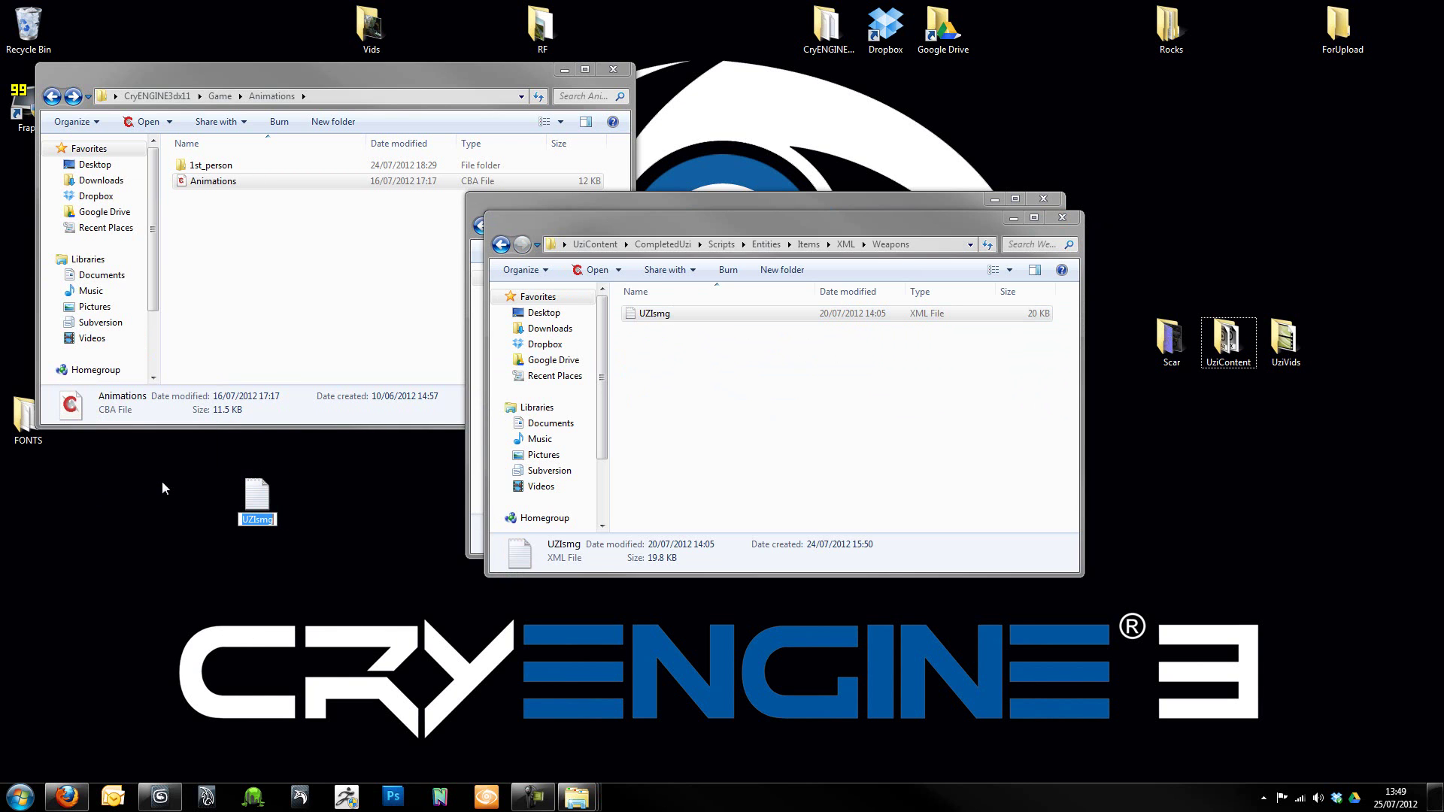
{"action": "type", "text": "UZIsilenb"}
{"action": "key", "text": "BackSpace"}
{"action": "key", "text": "BackSpace"}
{"action": "type", "text": "nced"}
{"action": "key", "text": "Return"}
{"action": "left_click", "coordinate": [1062, 217]}
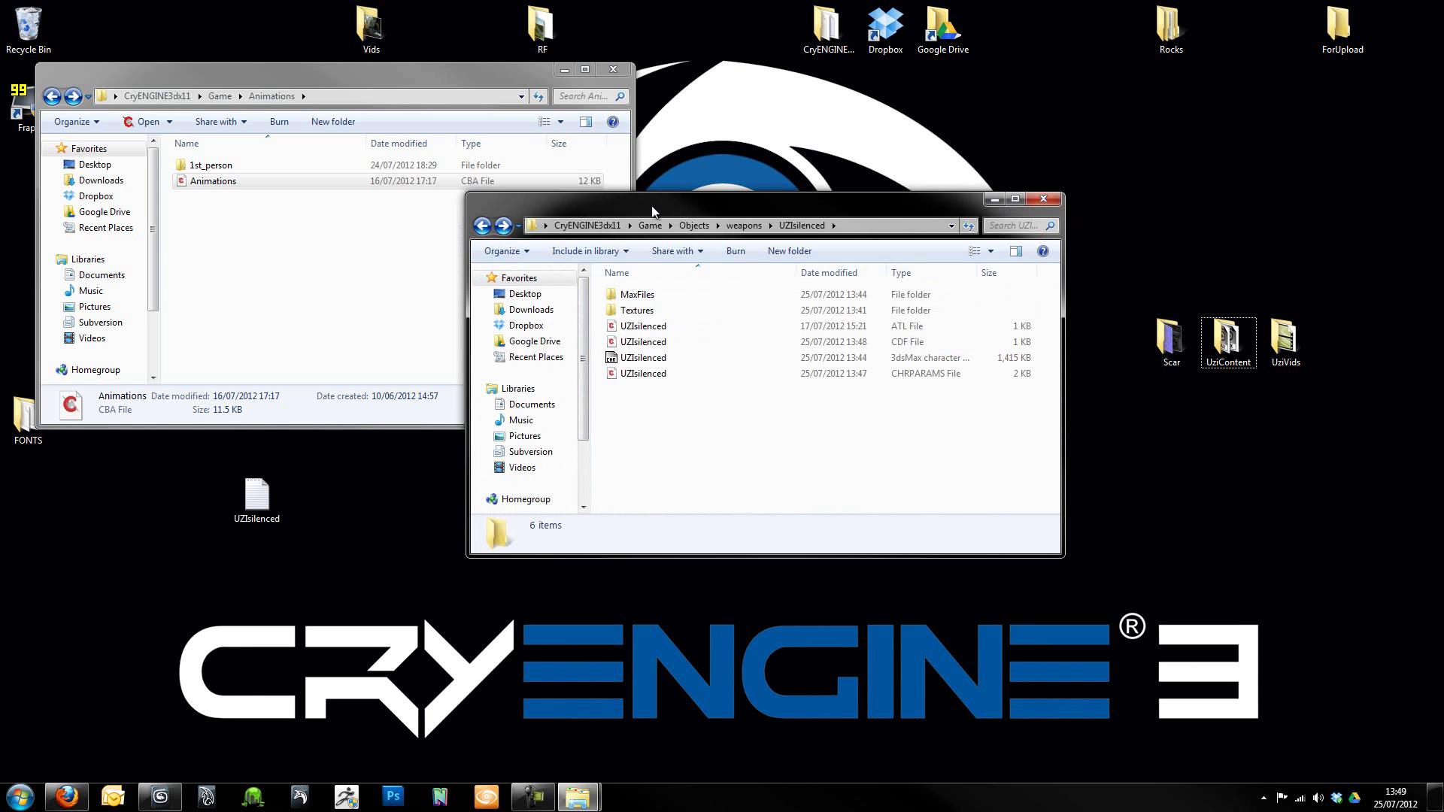
Reposition the UZIsilenced folder window and open Game\Scripts\Entities\Items\XML\Weapons inside the desktop's CryENGINE3dx11 folder.
{"action": "left_click_drag", "start_coordinate": [655, 199], "coordinate": [830, 66]}
{"action": "double_click", "coordinate": [809, 15]}
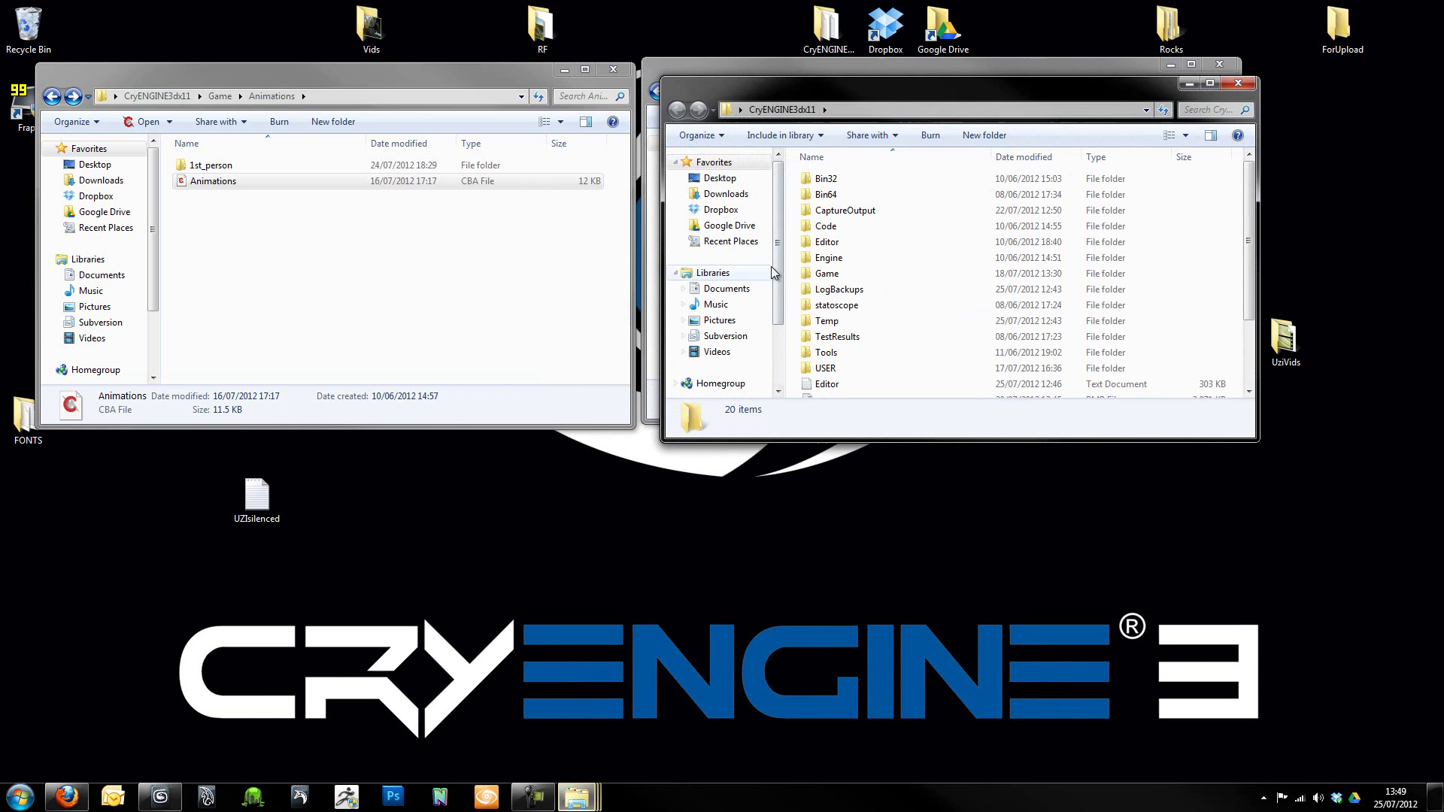
{"action": "left_click", "coordinate": [829, 275]}
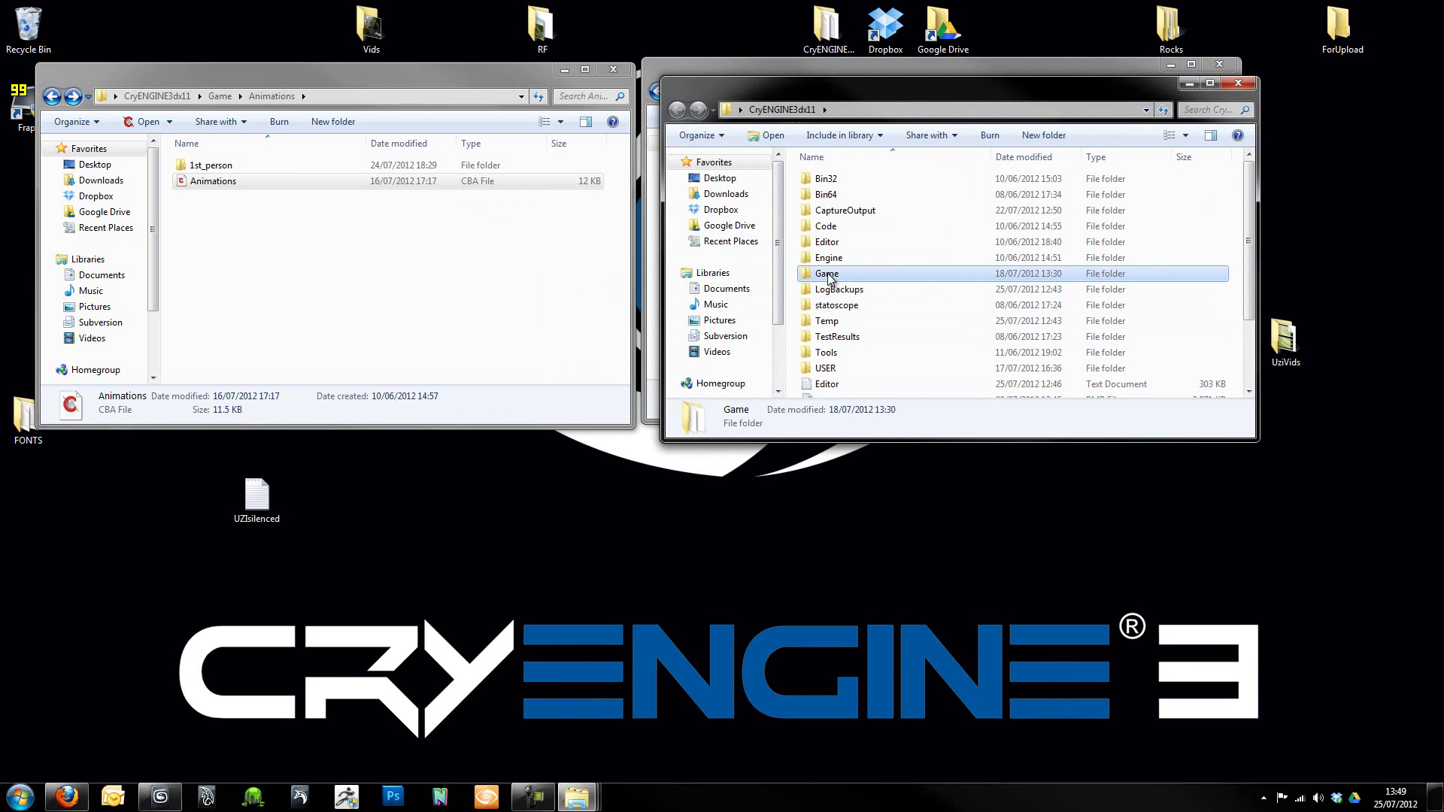
{"action": "double_click", "coordinate": [829, 275]}
{"action": "double_click", "coordinate": [831, 288]}
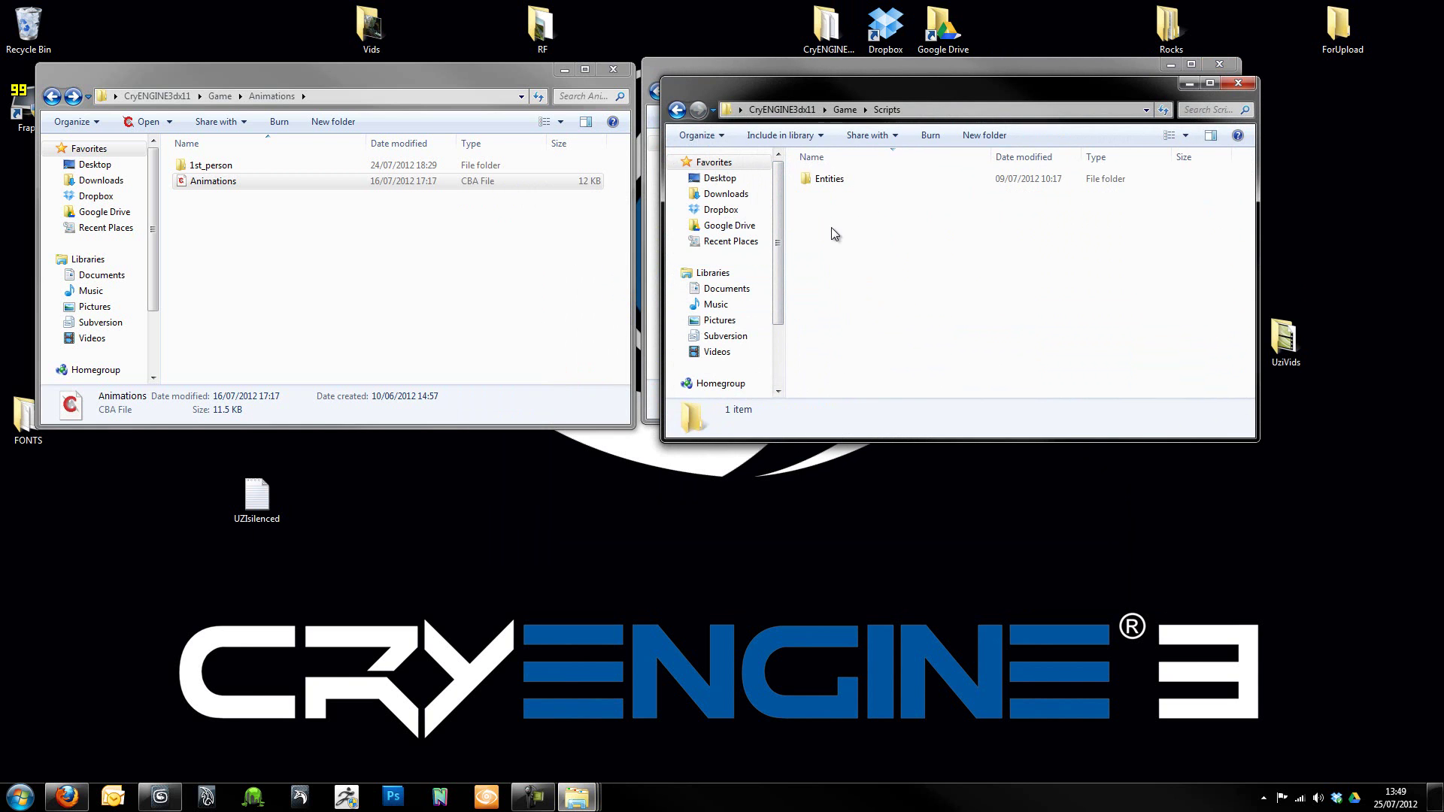
{"action": "left_click", "coordinate": [828, 180]}
{"action": "double_click", "coordinate": [827, 177]}
{"action": "double_click", "coordinate": [827, 178]}
{"action": "double_click", "coordinate": [826, 178]}
{"action": "double_click", "coordinate": [836, 179]}
Move the UZIsilenced XML file from the desktop into the Weapons script folder, reposition that window, and open the file in ConTEXT.
{"action": "left_click_drag", "start_coordinate": [257, 496], "coordinate": [895, 333]}
{"action": "left_click_drag", "start_coordinate": [925, 96], "coordinate": [900, 442]}
{"action": "double_click", "coordinate": [819, 541]}
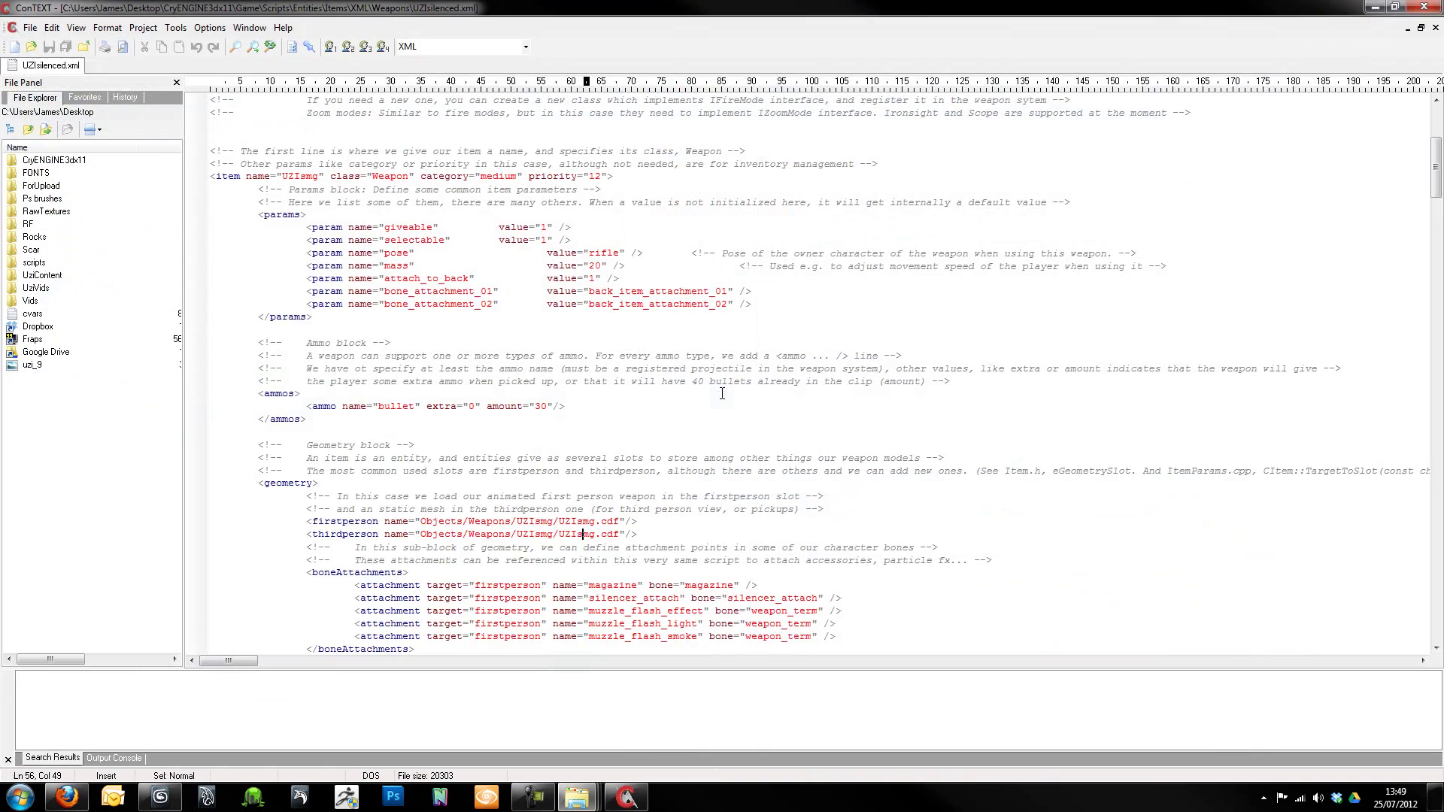
Change the item name in the weapon script's opening item tag to UZIsilenced.
{"action": "scroll", "coordinate": [666, 293], "scroll_direction": "up", "scroll_amount": 10}
{"action": "scroll", "coordinate": [761, 358], "scroll_direction": "down", "scroll_amount": 18}
{"action": "scroll", "coordinate": [761, 358], "scroll_direction": "up", "scroll_amount": 10}
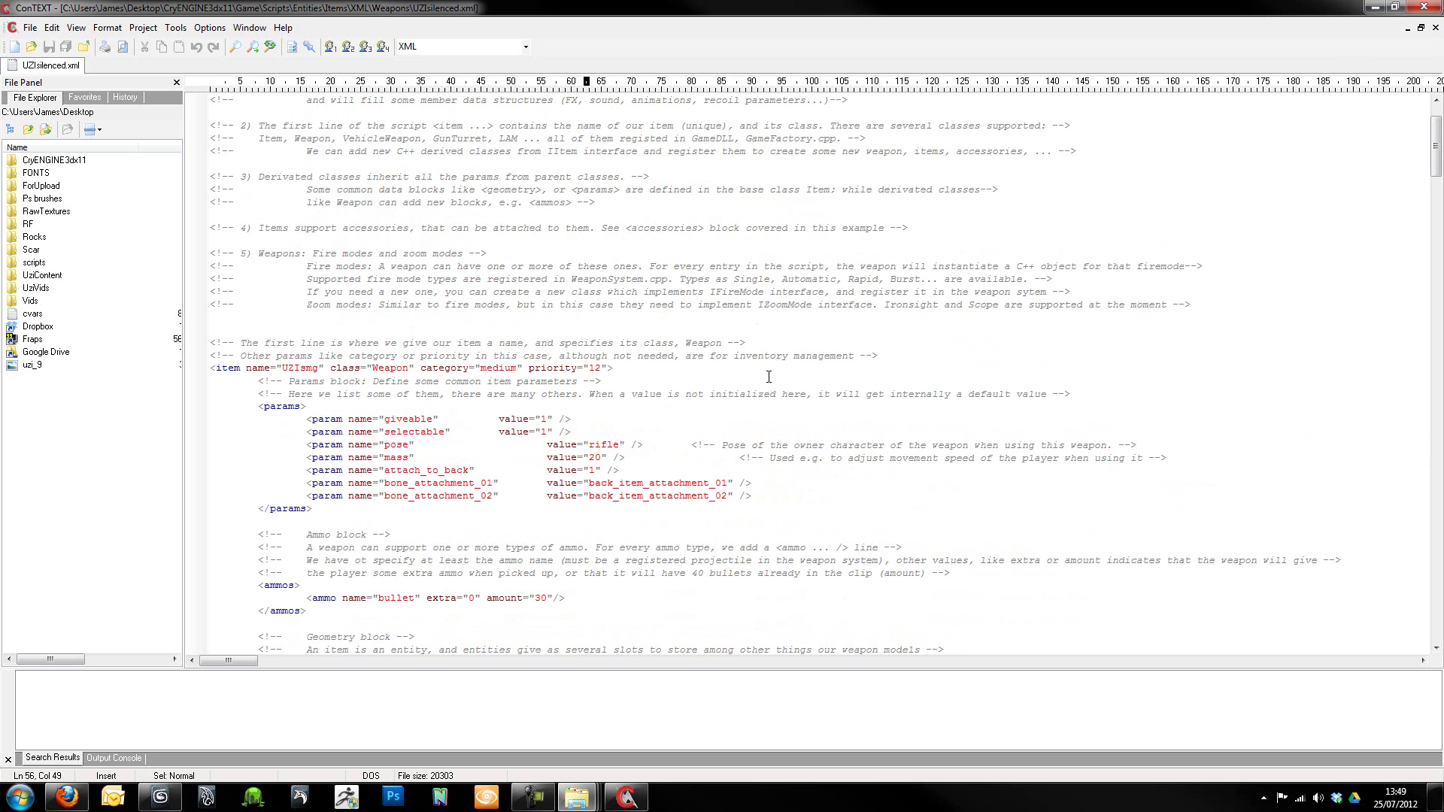
{"action": "scroll", "coordinate": [768, 376], "scroll_direction": "down", "scroll_amount": 2}
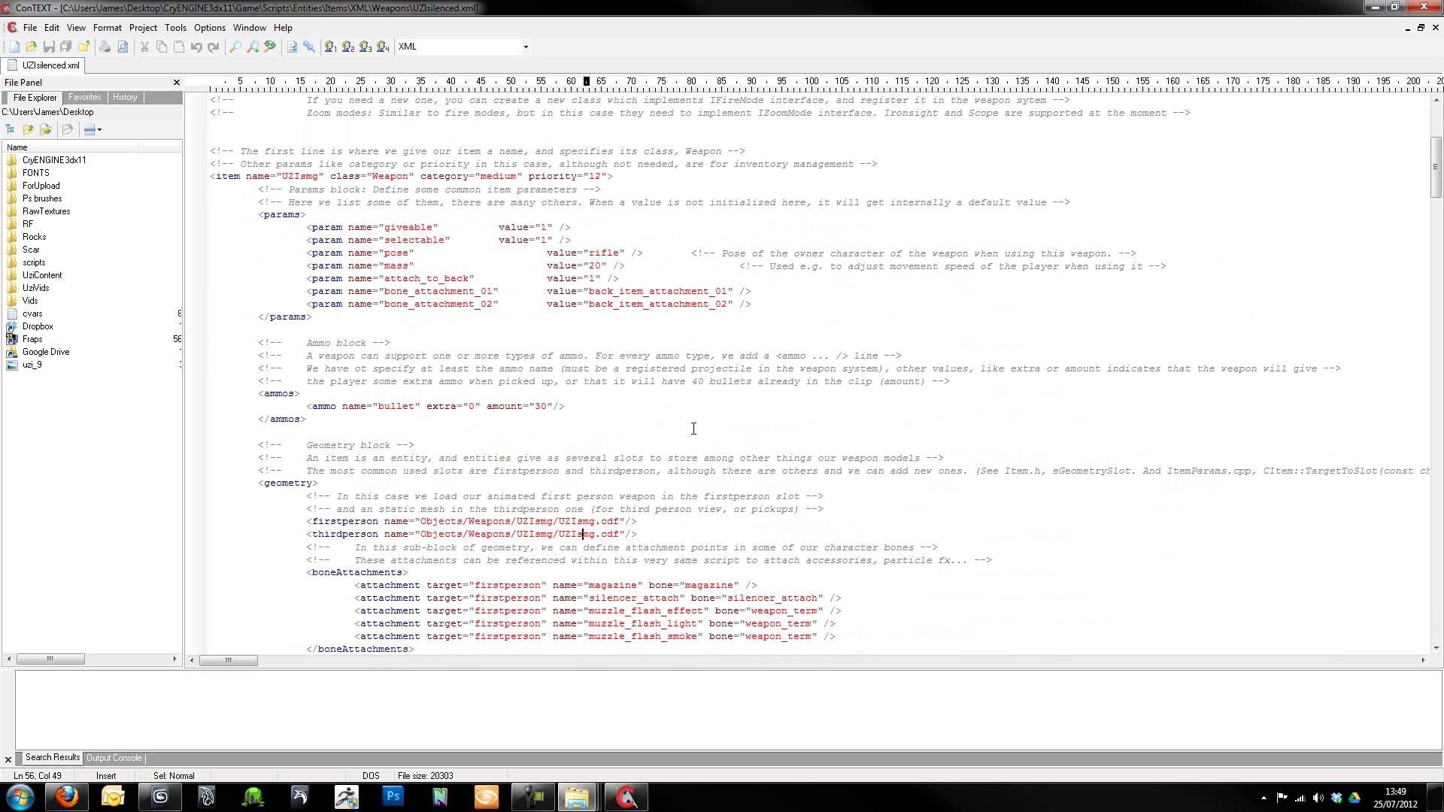
{"action": "scroll", "coordinate": [611, 487], "scroll_direction": "up", "scroll_amount": 4}
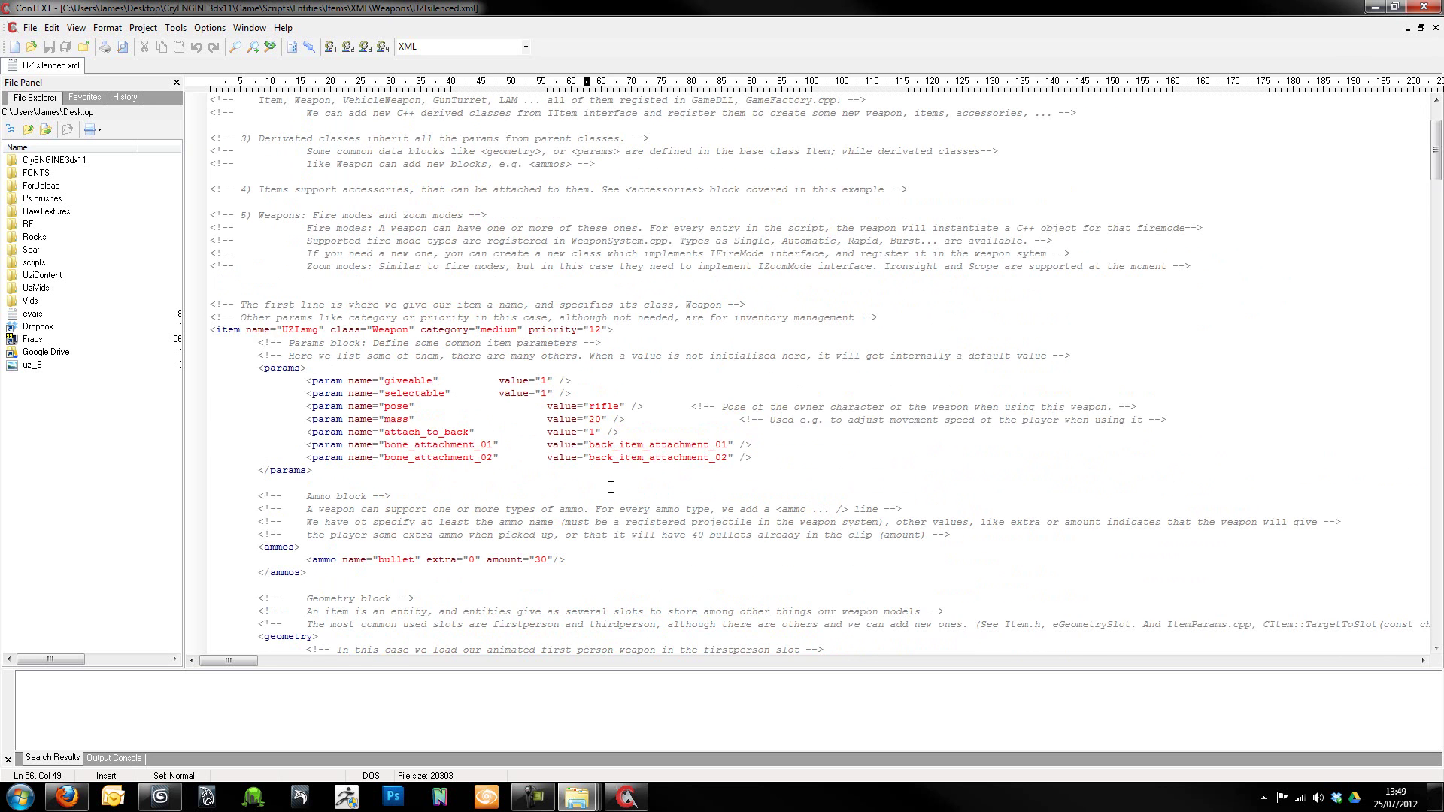
{"action": "scroll", "coordinate": [611, 487], "scroll_direction": "up", "scroll_amount": 3}
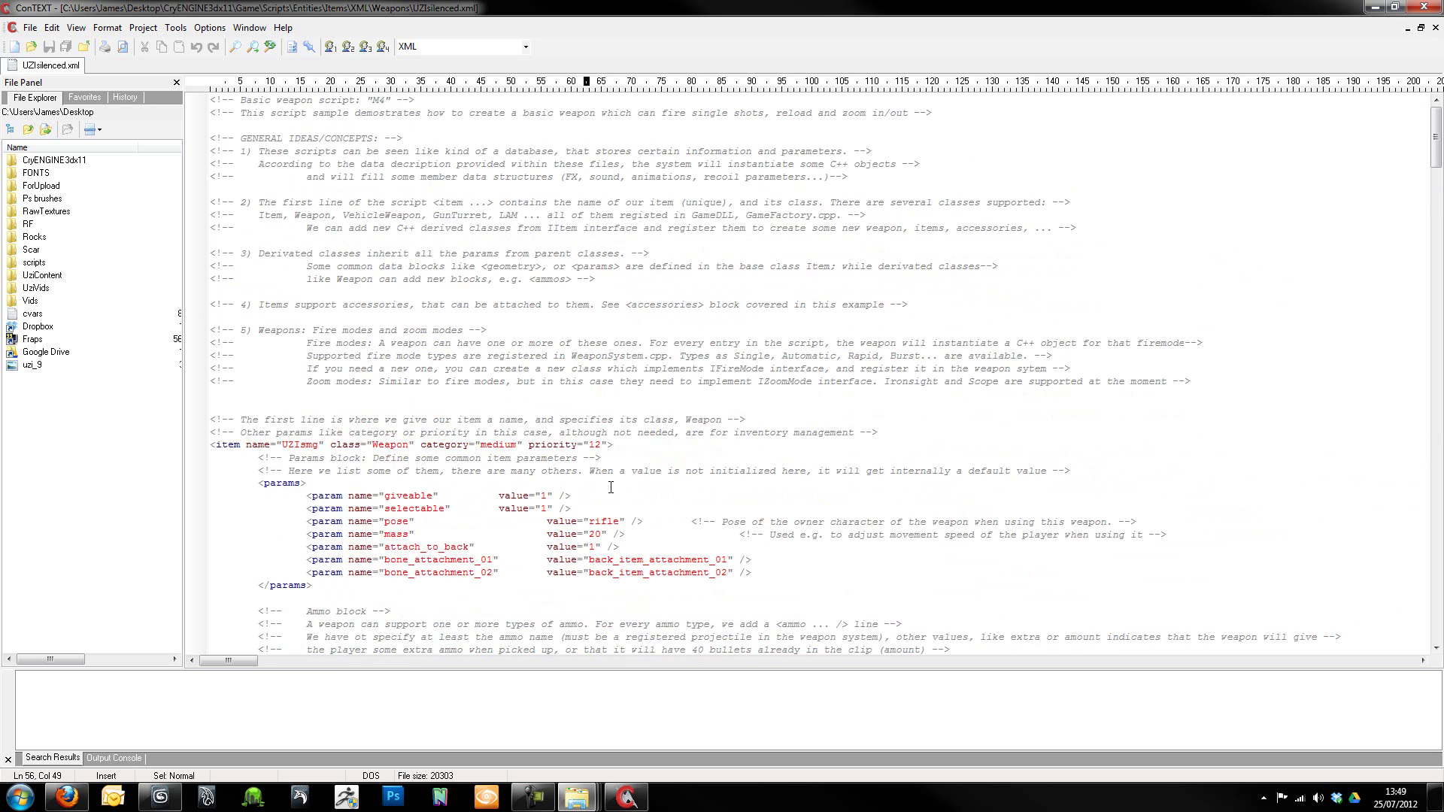
{"action": "left_click", "coordinate": [317, 445]}
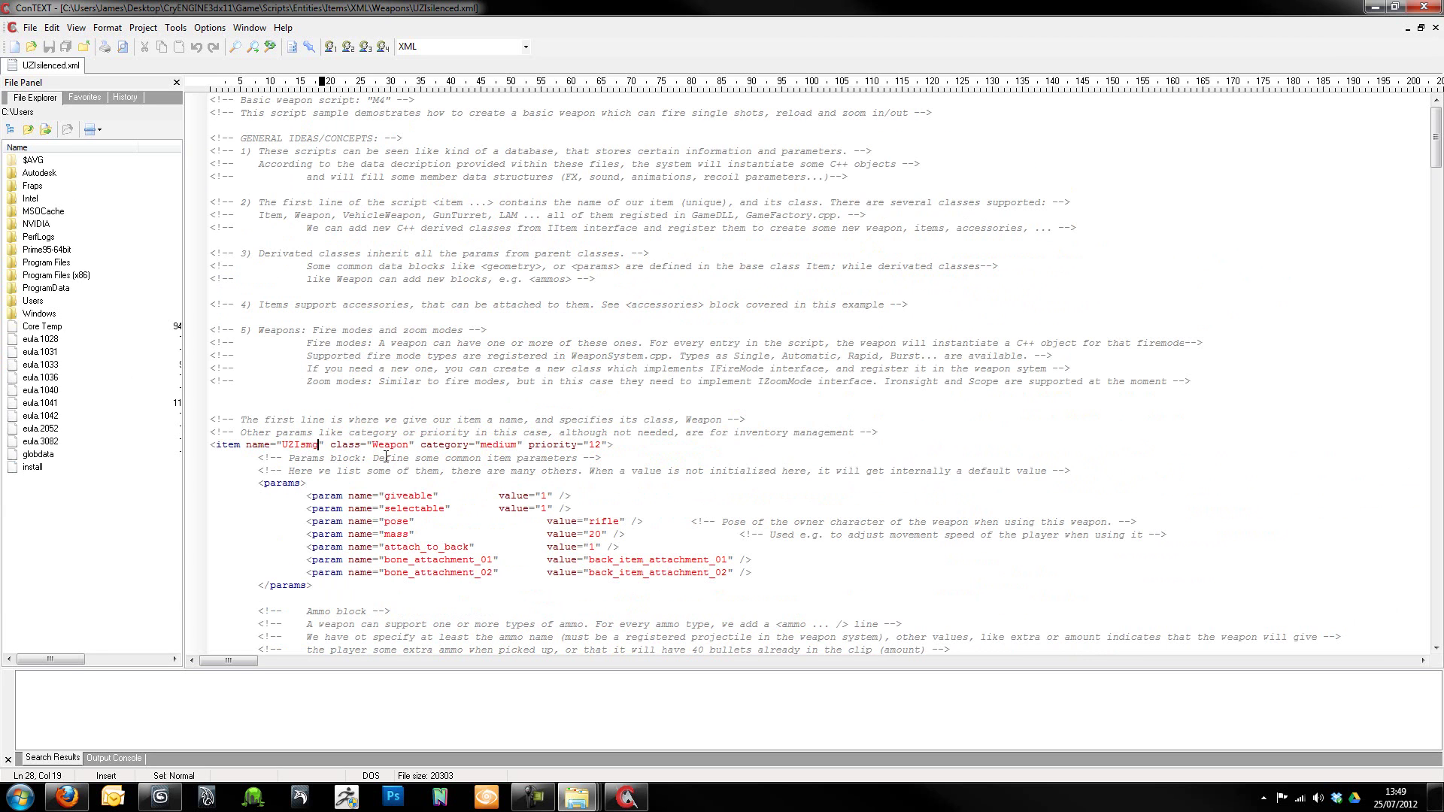
{"action": "key", "text": "BackSpace"}
{"action": "key", "text": "BackSpace"}
{"action": "key", "text": "BackSpace"}
{"action": "key", "text": "BackSpace"}
{"action": "key", "text": "BackSpace"}
{"action": "key", "text": "BackSpace"}
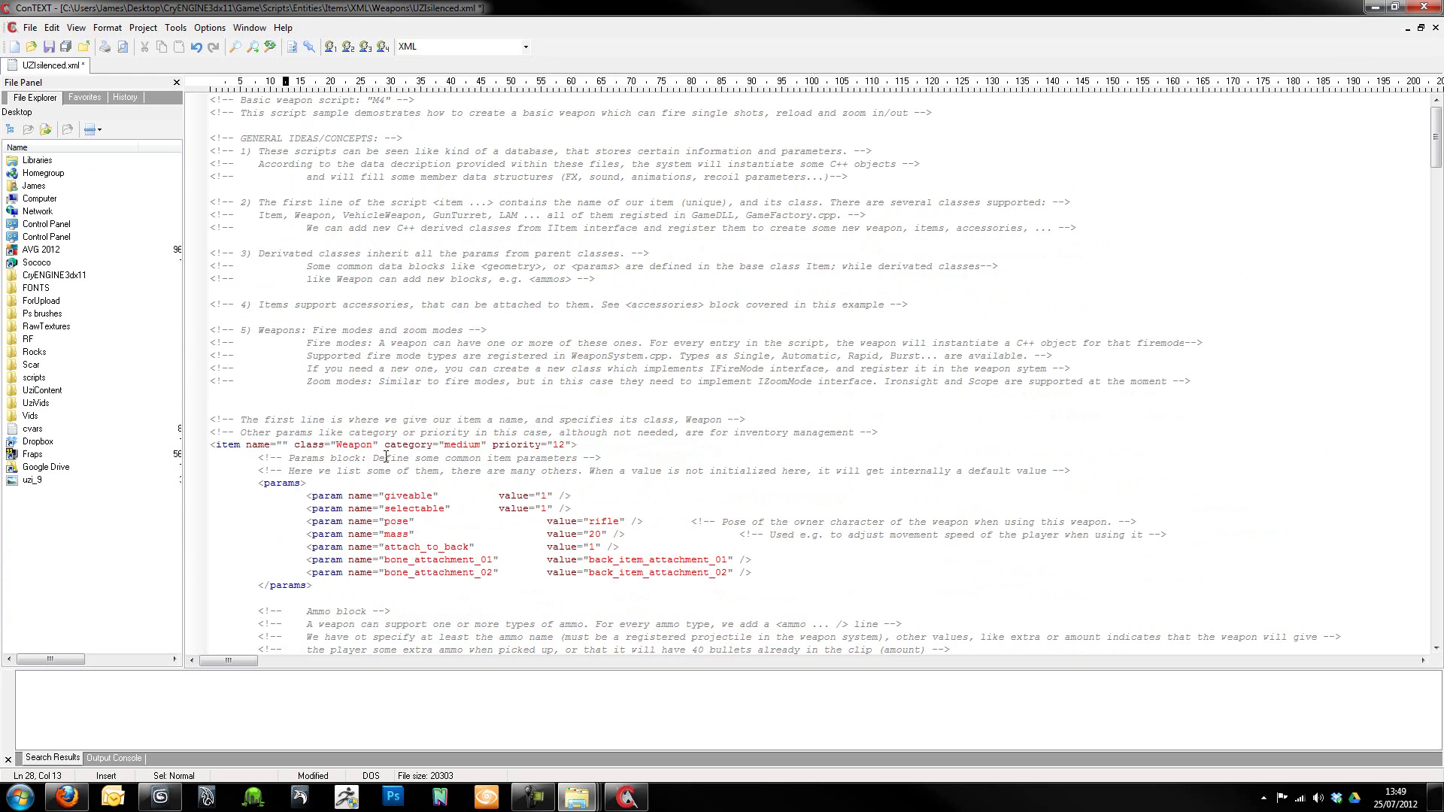
{"action": "type", "text": "UZIsilenced"}
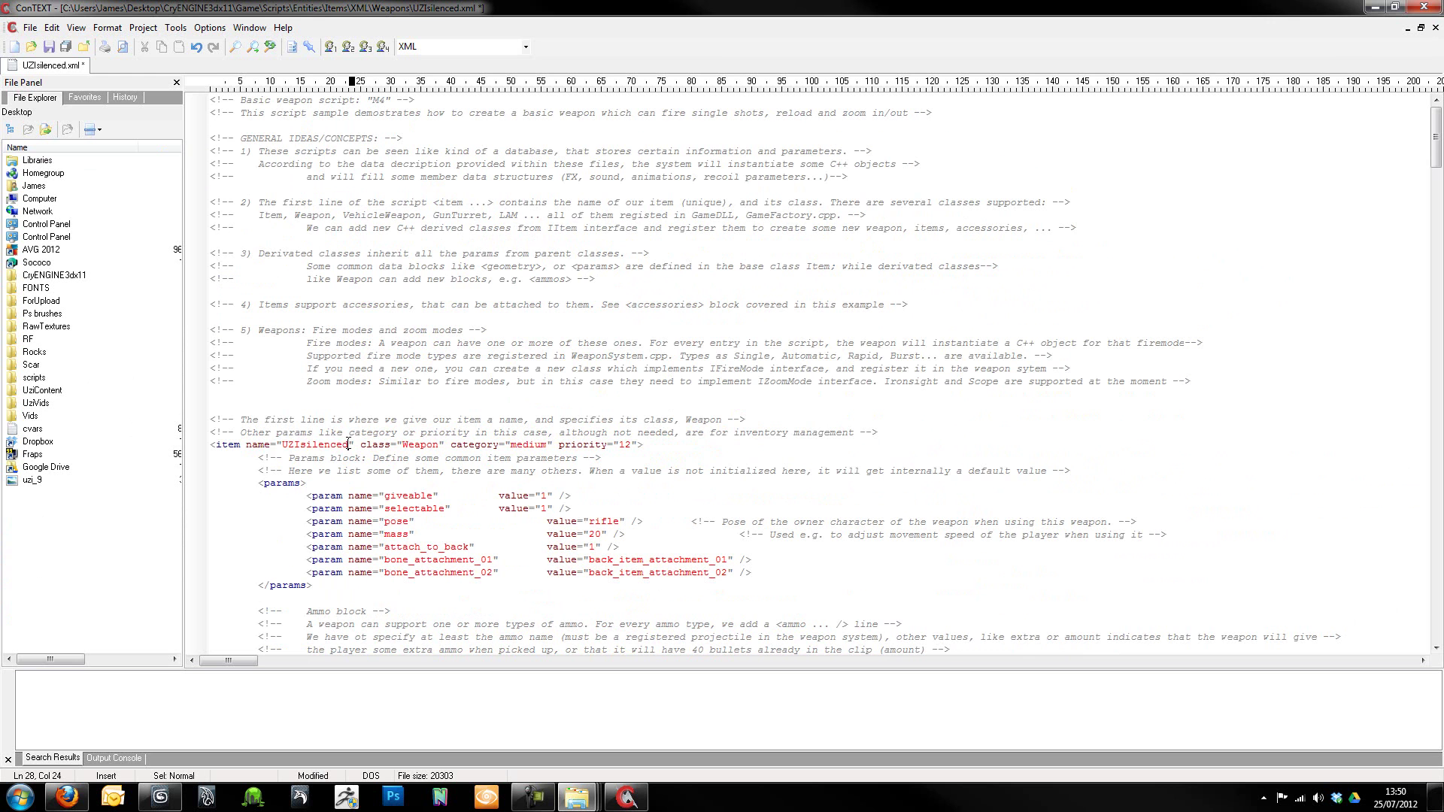
Copy the new item name and use it to change the firstperson geometry path to Objects/Weapons/UZIsilenced/UZIsilenced.cdf.
{"action": "left_click_drag", "start_coordinate": [348, 444], "coordinate": [281, 452]}
{"action": "key", "text": "ctrl+c"}
{"action": "left_click", "coordinate": [461, 472]}
{"action": "scroll", "coordinate": [670, 470], "scroll_direction": "down", "scroll_amount": 8}
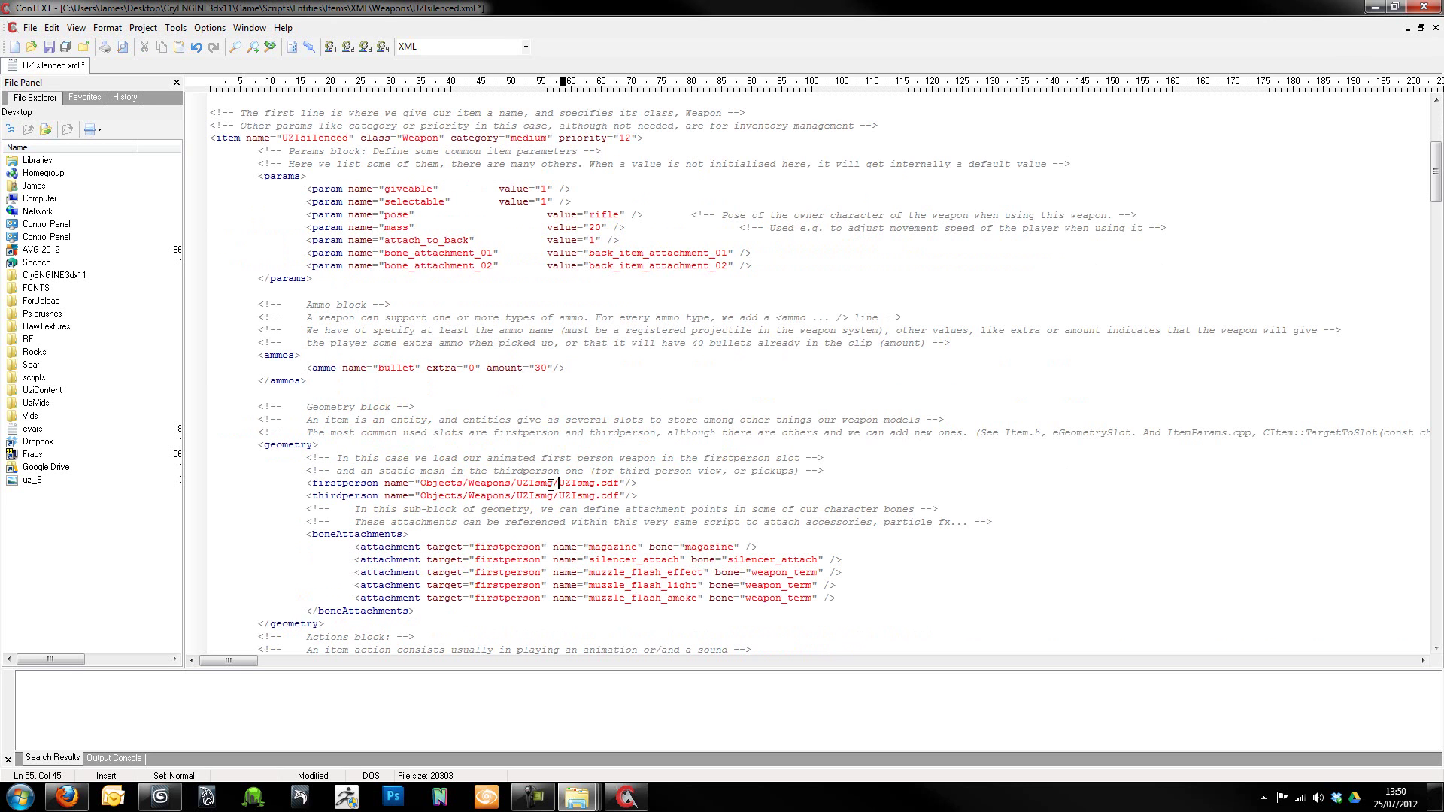
{"action": "left_click", "coordinate": [548, 482]}
{"action": "key", "text": "Delete"}
{"action": "key", "text": "Delete"}
{"action": "key", "text": "BackSpace"}
{"action": "key", "text": "BackSpace"}
{"action": "key", "text": "BackSpace"}
{"action": "key", "text": "BackSpace"}
{"action": "key", "text": "BackSpace"}
{"action": "key", "text": "ctrl+v"}
{"action": "key", "text": "BackSpace"}
{"action": "key", "text": "BackSpace"}
{"action": "key", "text": "BackSpace"}
{"action": "key", "text": "BackSpace"}
{"action": "key", "text": "BackSpace"}
{"action": "key", "text": "BackSpace"}
{"action": "key", "text": "ctrl+v"}
Change the thirdperson geometry path to Objects/Weapons/UZIsilenced/UZIsilenced.cdf and save the script.
{"action": "left_click", "coordinate": [592, 499]}
{"action": "key", "text": "BackSpace"}
{"action": "key", "text": "BackSpace"}
{"action": "key", "text": "BackSpace"}
{"action": "key", "text": "BackSpace"}
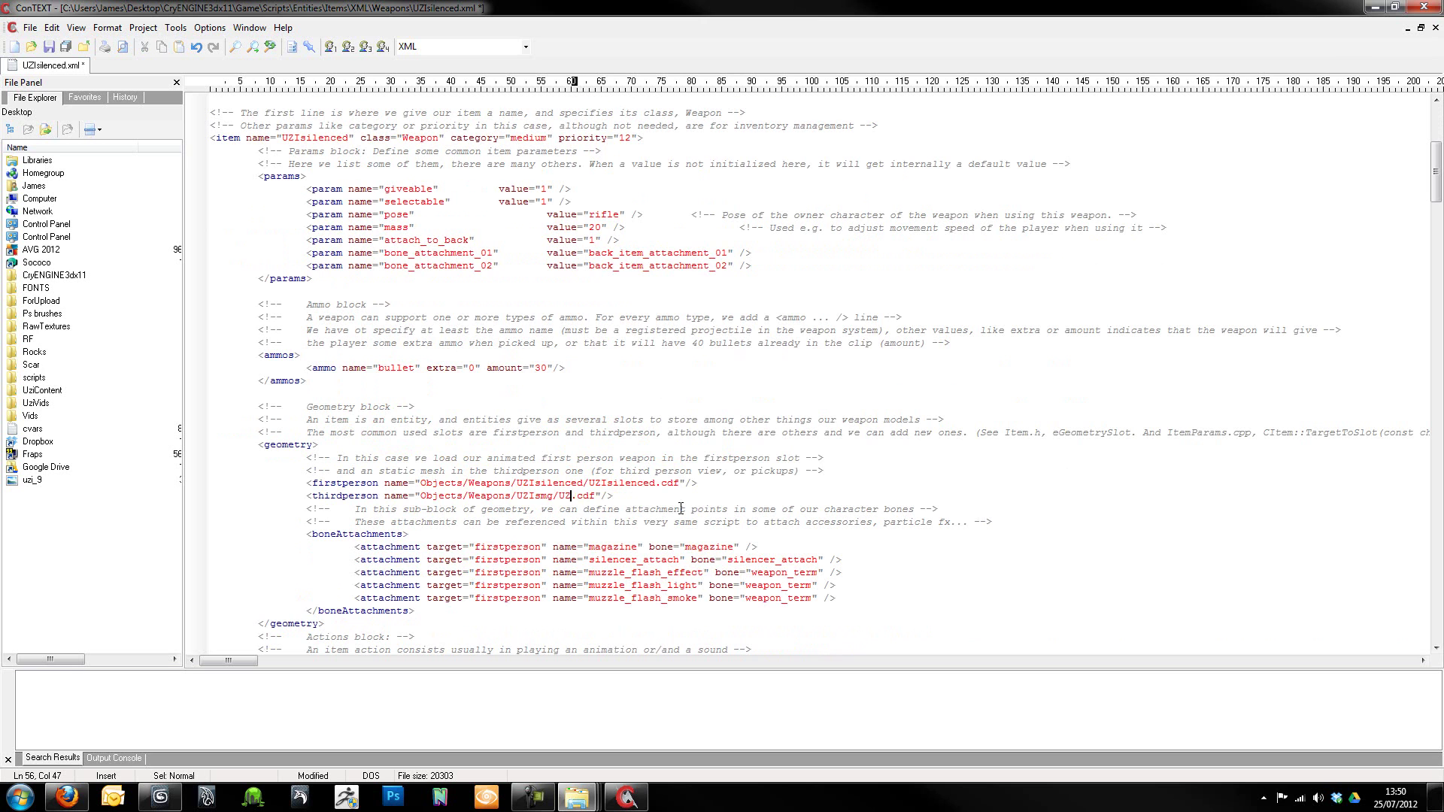
{"action": "key", "text": "BackSpace"}
{"action": "key", "text": "BackSpace"}
{"action": "key", "text": "ctrl+v"}
{"action": "left_click", "coordinate": [556, 496]}
{"action": "key", "text": "BackSpace"}
{"action": "key", "text": "BackSpace"}
{"action": "key", "text": "BackSpace"}
{"action": "key", "text": "BackSpace"}
{"action": "key", "text": "BackSpace"}
{"action": "key", "text": "BackSpace"}
{"action": "key", "text": "ctrl+v"}
{"action": "left_click", "coordinate": [693, 485]}
{"action": "left_click", "coordinate": [49, 46]}
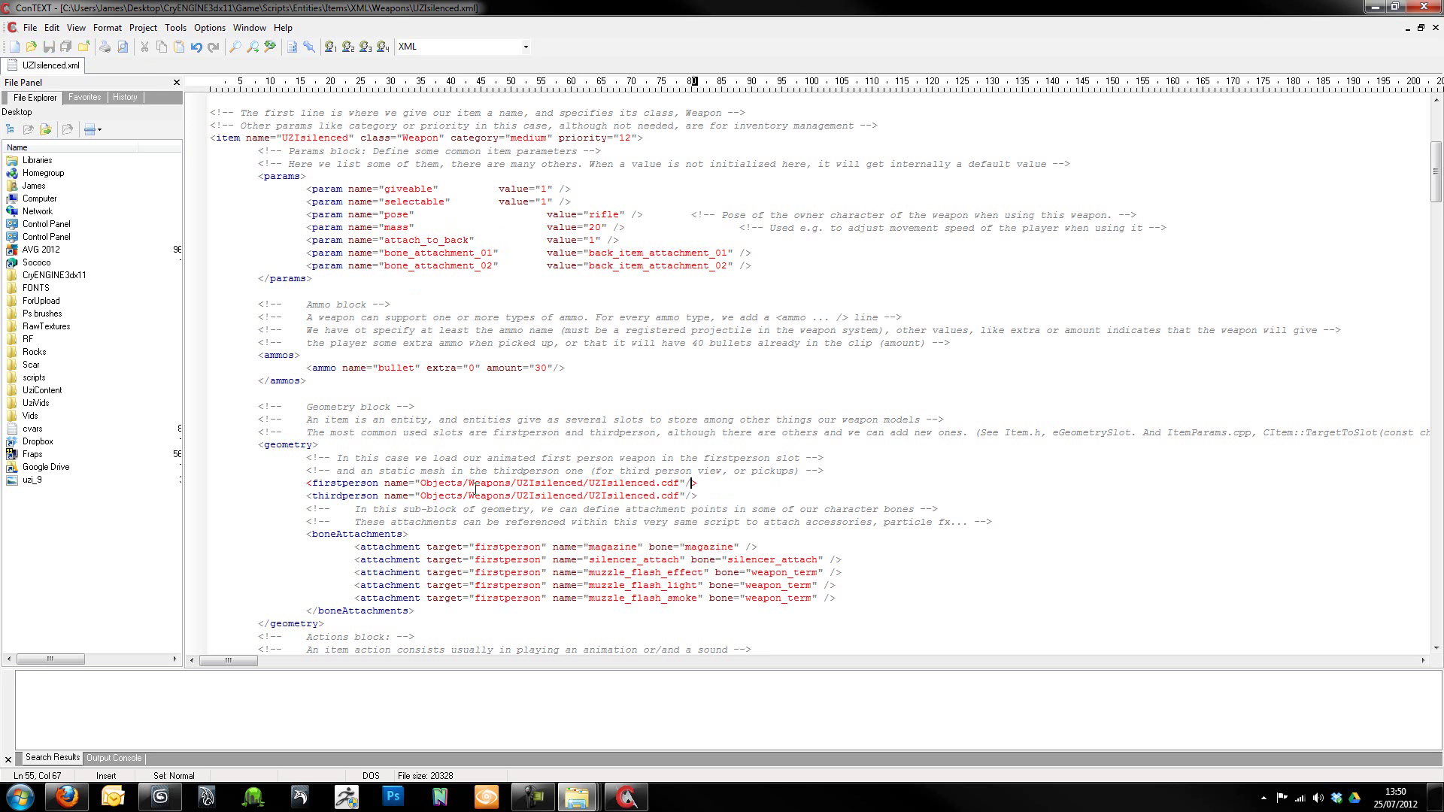
Set the firstperson effect in the default fire mode's reject block to weapon_fx.scar.shell_eject_fp, based on the thirdperson effect name.
{"action": "scroll", "coordinate": [615, 484], "scroll_direction": "down", "scroll_amount": 3}
{"action": "scroll", "coordinate": [634, 441], "scroll_direction": "down", "scroll_amount": 7}
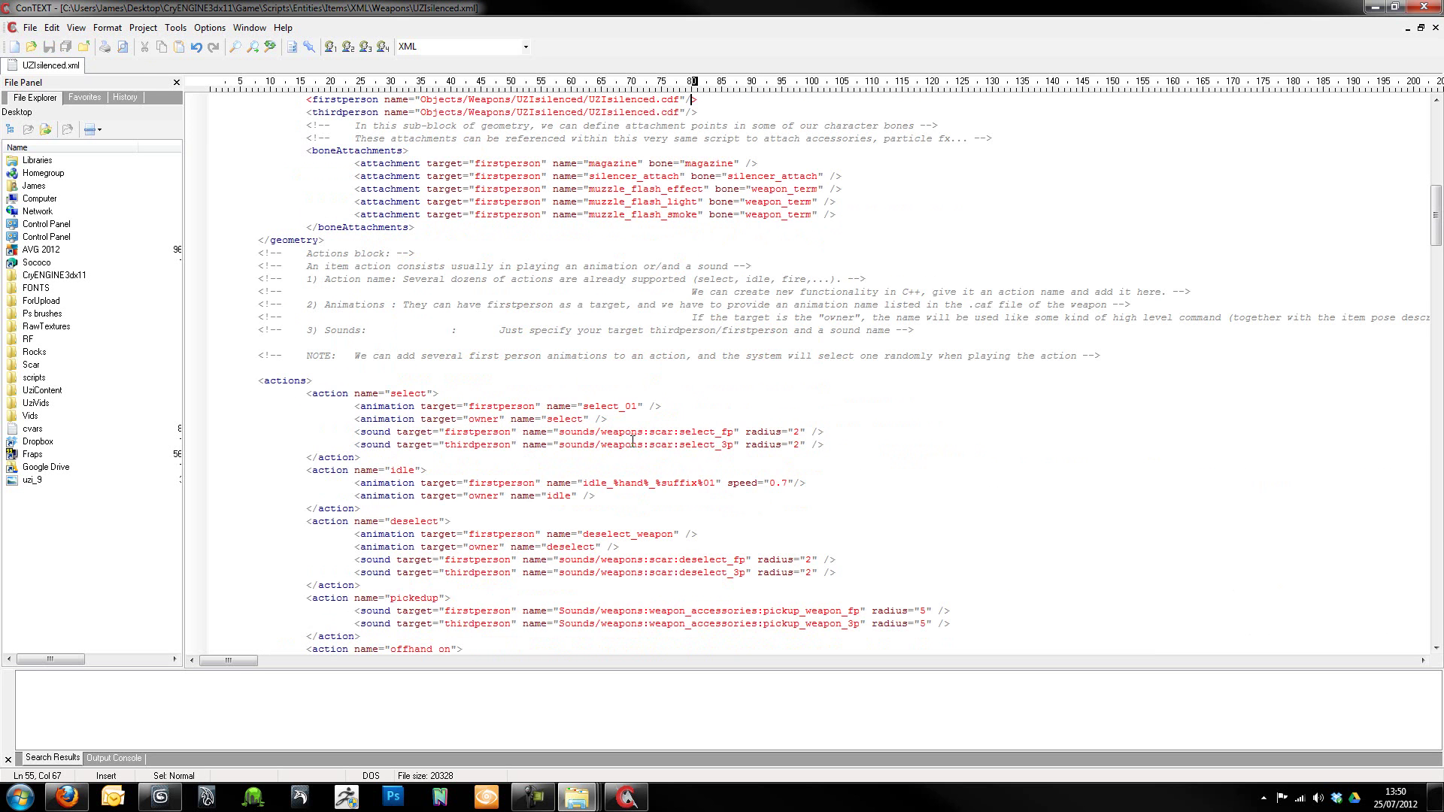
{"action": "scroll", "coordinate": [633, 441], "scroll_direction": "down", "scroll_amount": 11}
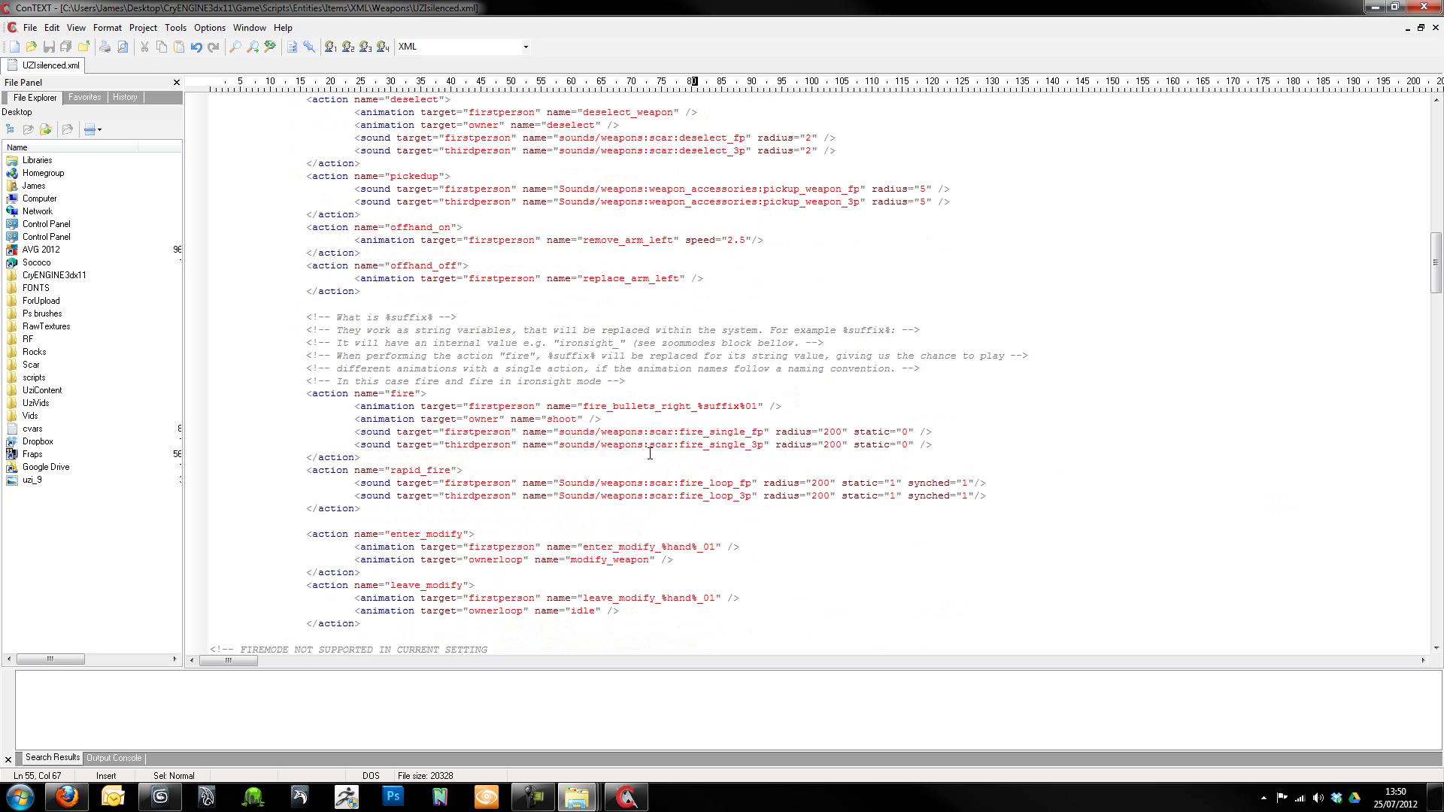
{"action": "scroll", "coordinate": [660, 451], "scroll_direction": "down", "scroll_amount": 16}
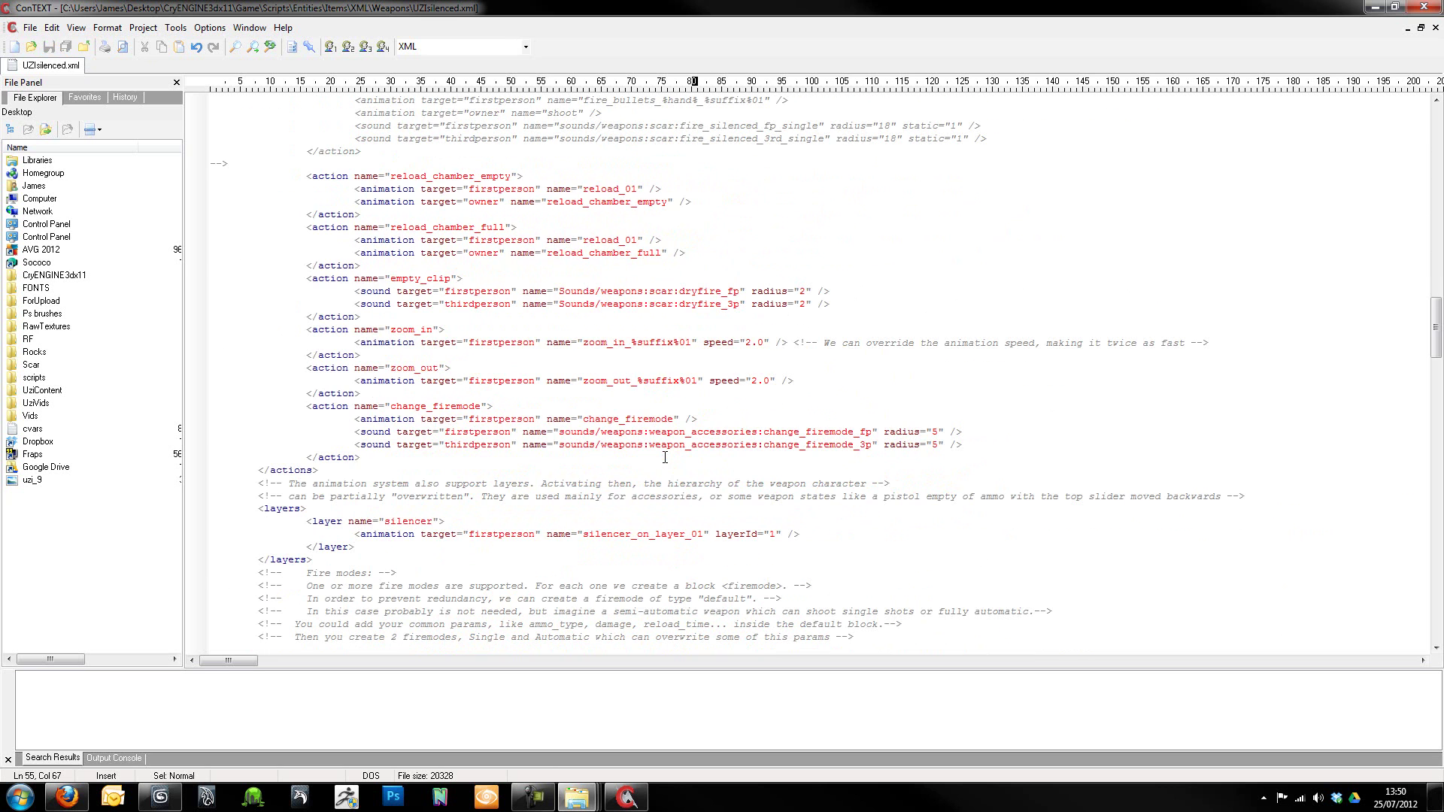
{"action": "scroll", "coordinate": [719, 413], "scroll_direction": "down", "scroll_amount": 11}
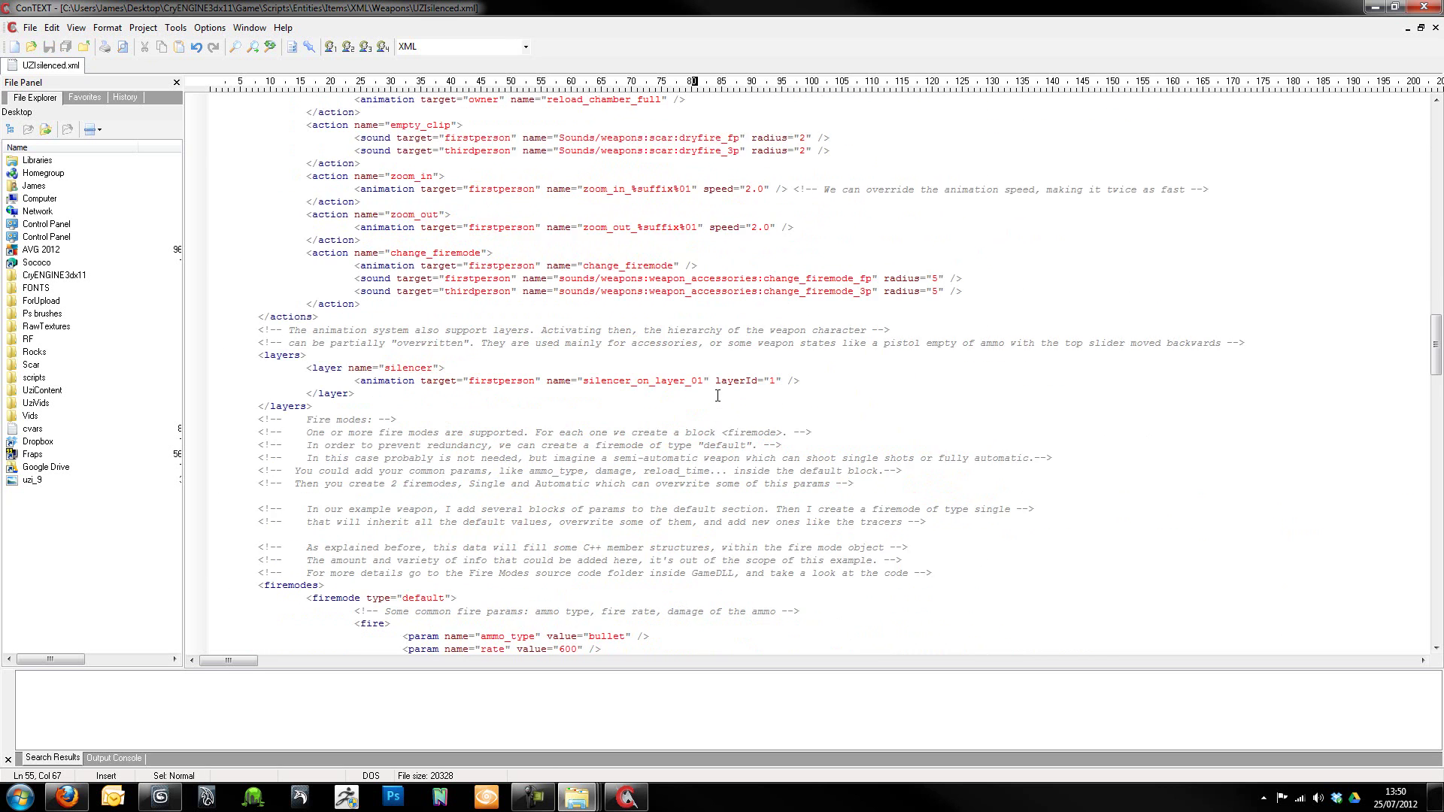
{"action": "scroll", "coordinate": [714, 393], "scroll_direction": "down", "scroll_amount": 6}
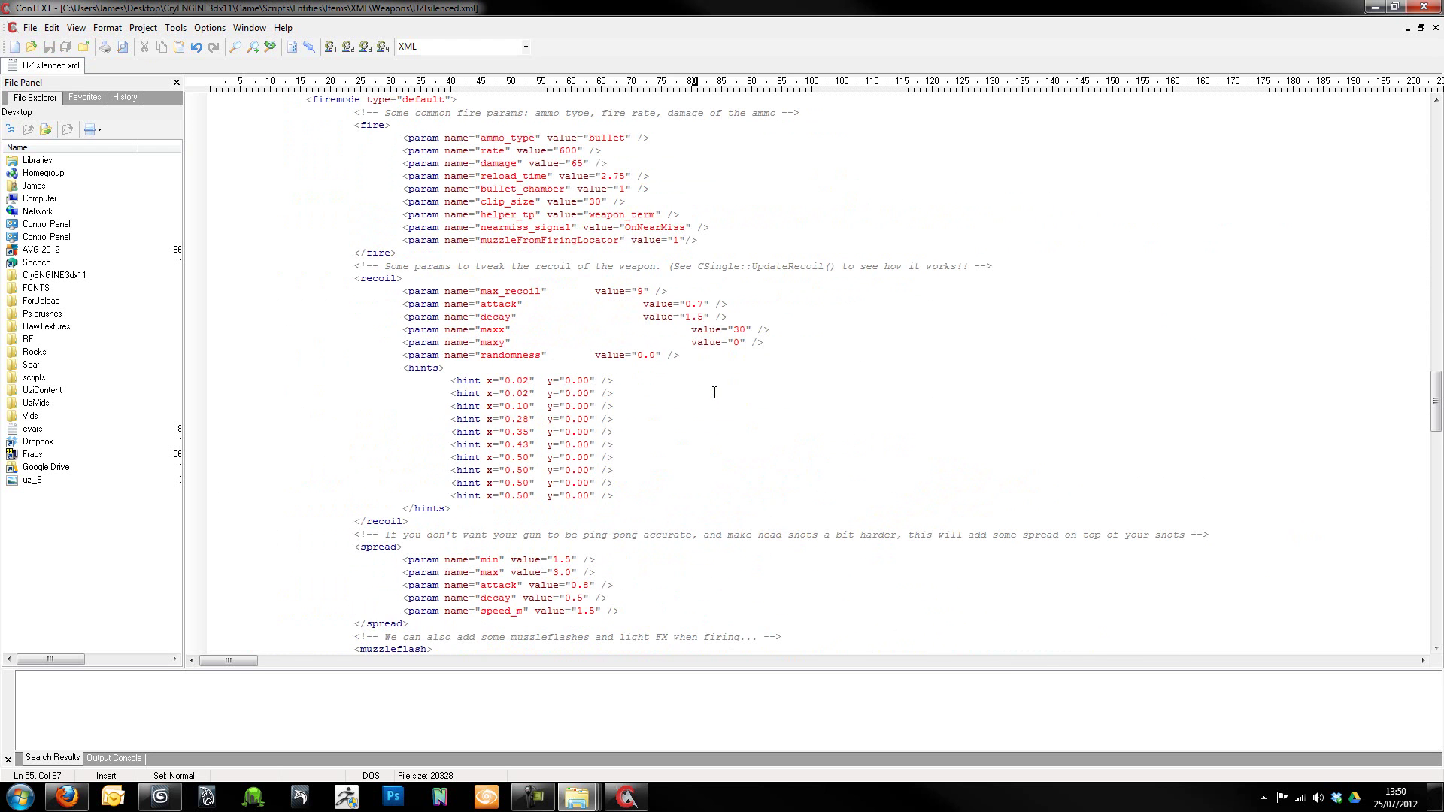
{"action": "scroll", "coordinate": [718, 359], "scroll_direction": "down", "scroll_amount": 12}
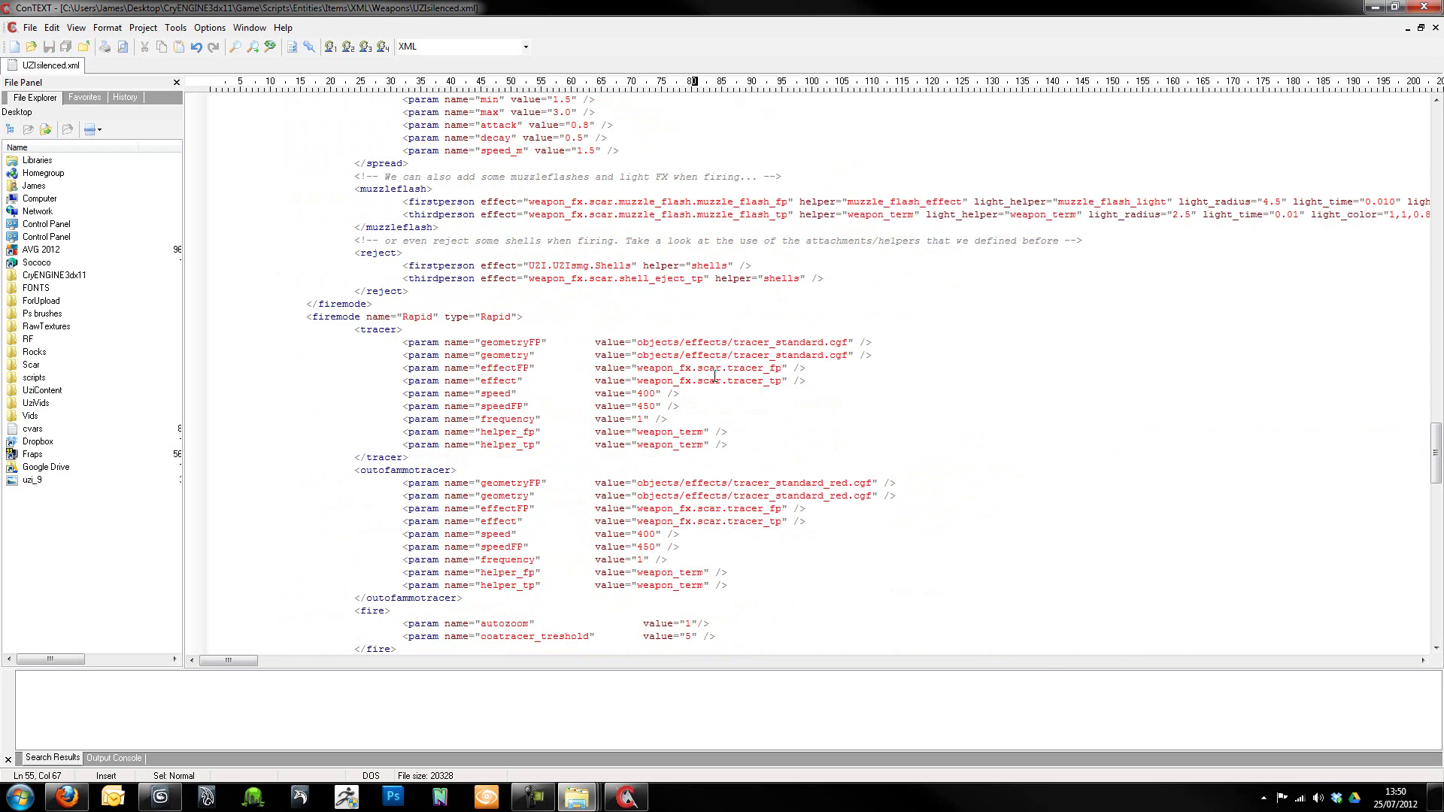
{"action": "scroll", "coordinate": [714, 376], "scroll_direction": "down", "scroll_amount": 8}
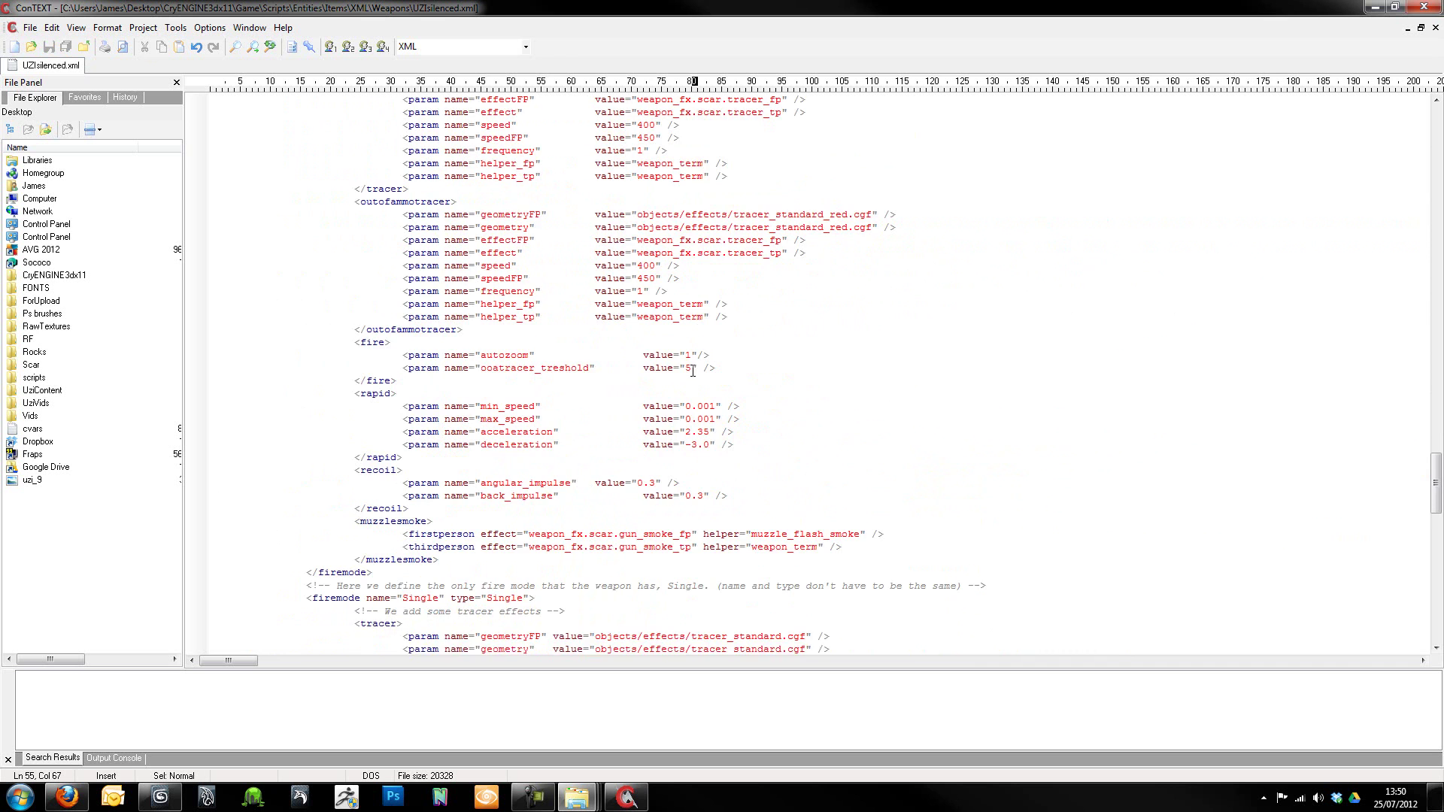
{"action": "scroll", "coordinate": [693, 370], "scroll_direction": "up", "scroll_amount": 9}
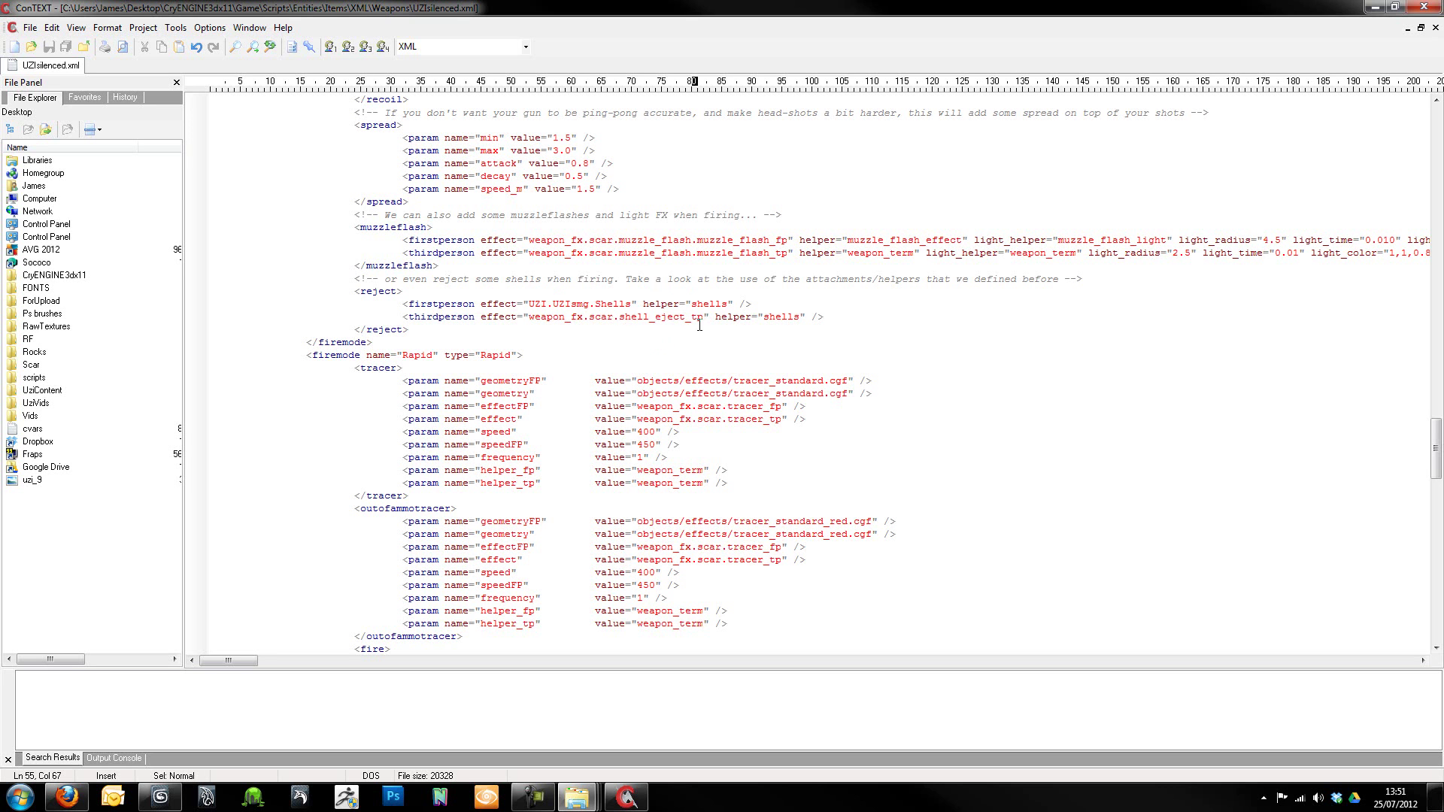
{"action": "left_click_drag", "start_coordinate": [704, 318], "coordinate": [530, 322]}
{"action": "key", "text": "ctrl+c"}
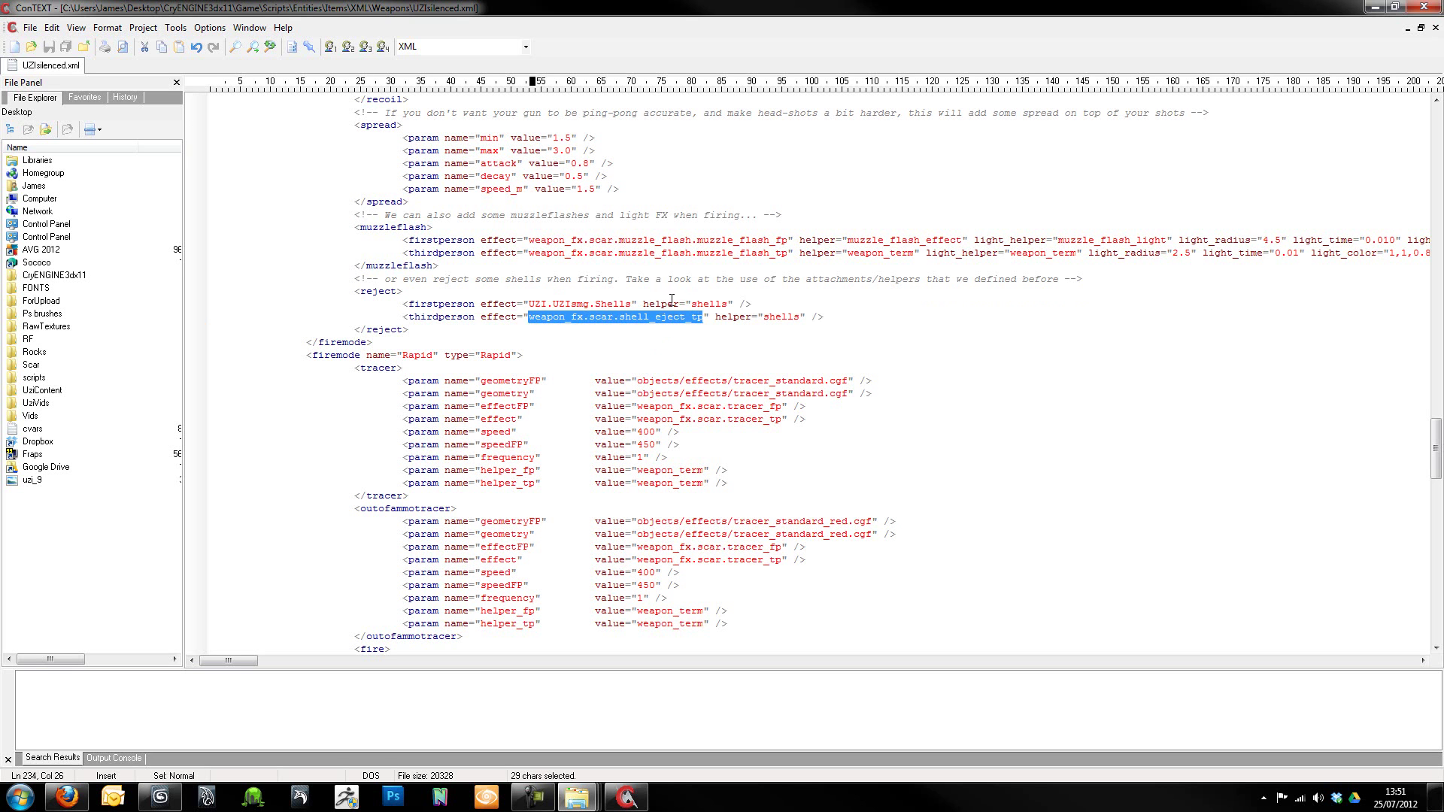
{"action": "left_click_drag", "start_coordinate": [629, 305], "coordinate": [530, 311]}
{"action": "key", "text": "ctrl+v"}
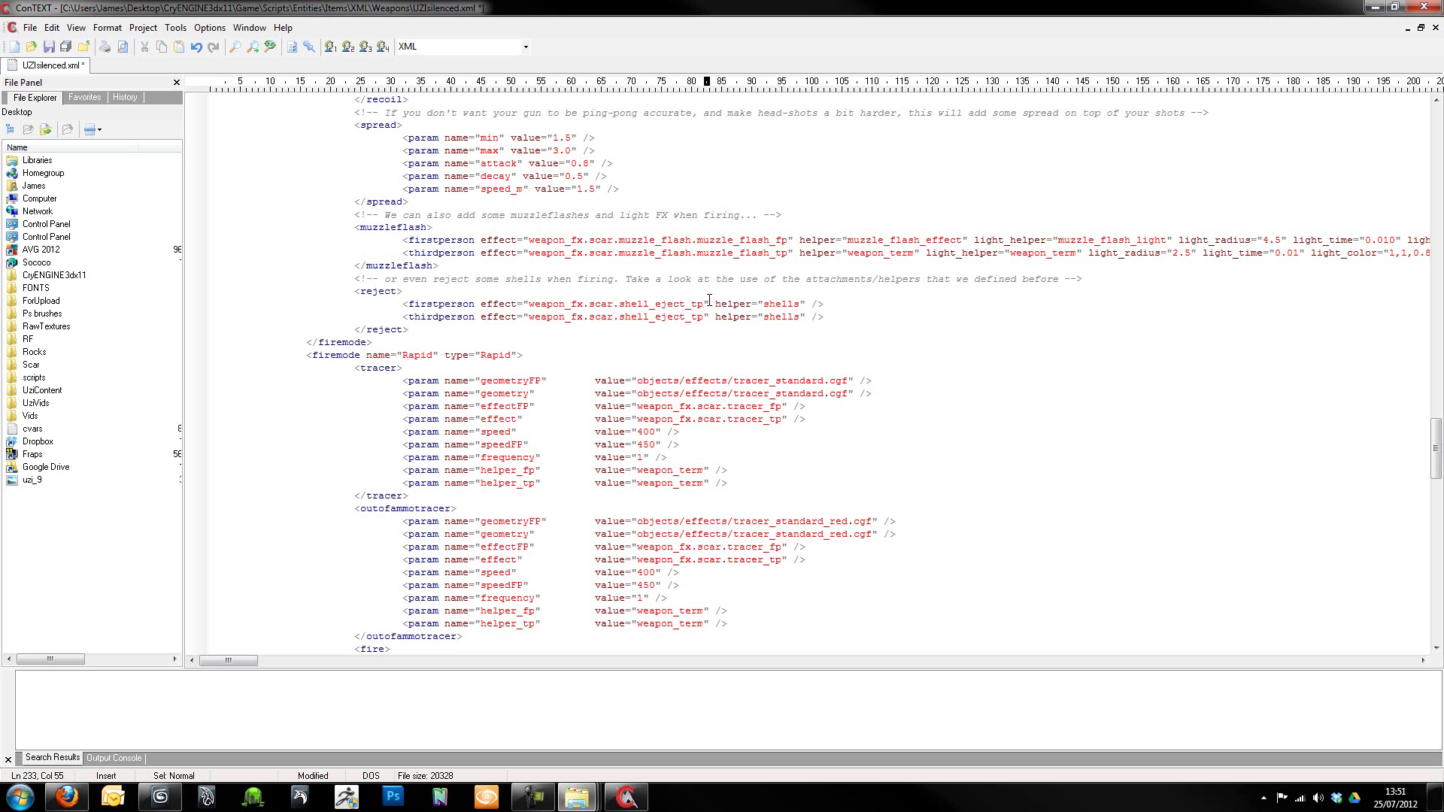
{"action": "key", "text": "BackSpace"}
{"action": "key", "text": "BackSpace"}
{"action": "type", "text": "fp"}
{"action": "left_click", "coordinate": [889, 344]}
Review the default fire mode's recoil, spread and muzzleflash blocks and save the script.
{"action": "scroll", "coordinate": [899, 336], "scroll_direction": "up", "scroll_amount": 2}
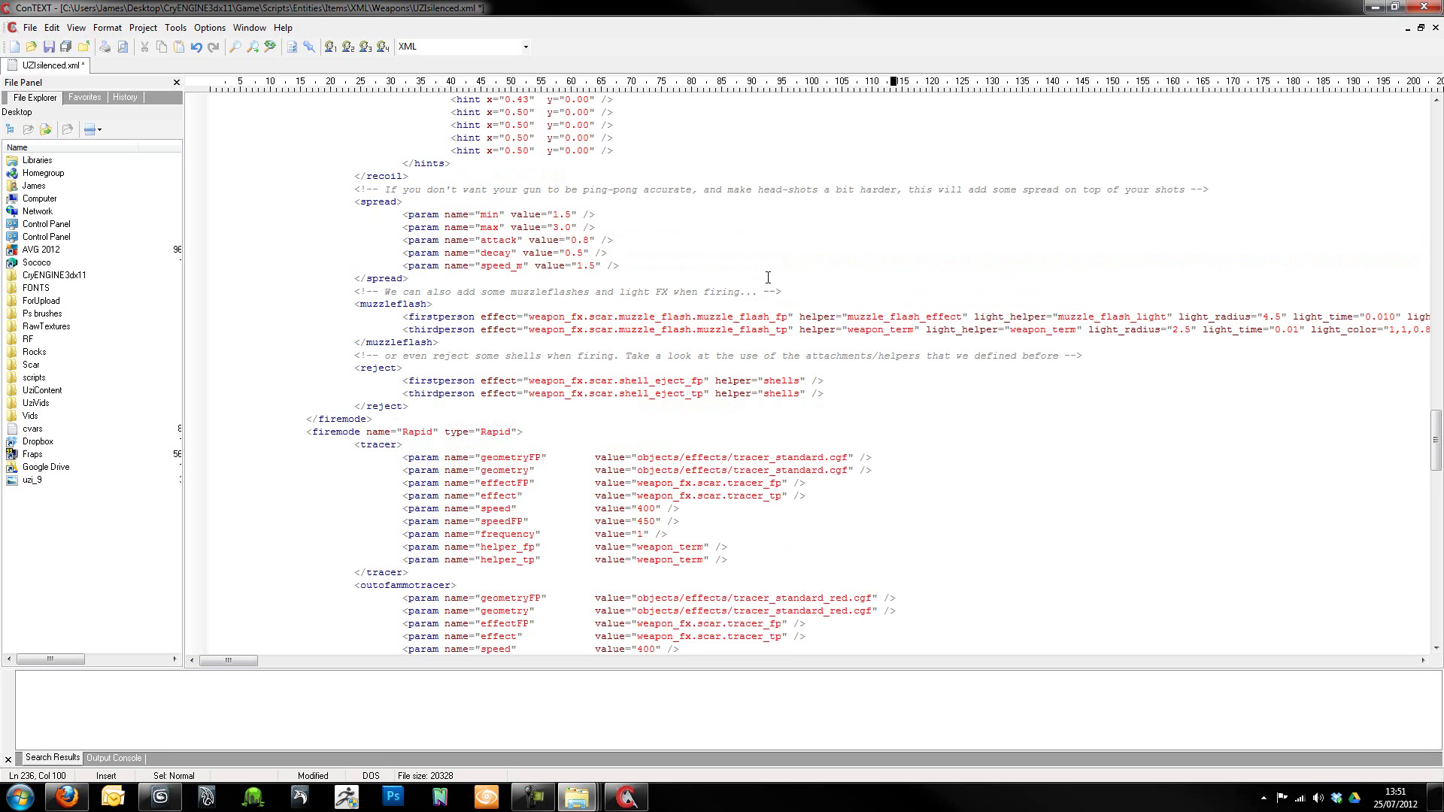
{"action": "scroll", "coordinate": [605, 408], "scroll_direction": "up", "scroll_amount": 15}
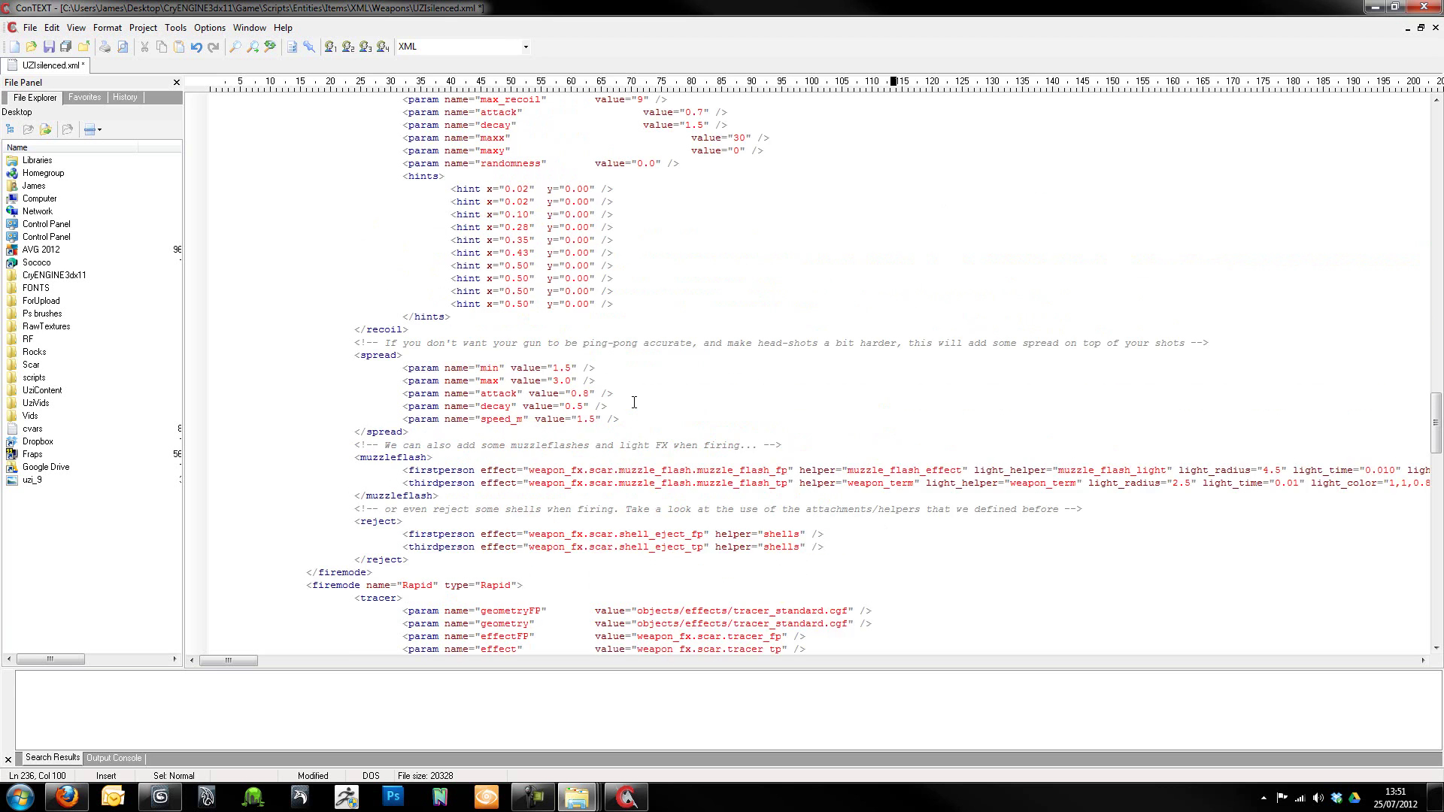
{"action": "scroll", "coordinate": [633, 409], "scroll_direction": "down", "scroll_amount": 18}
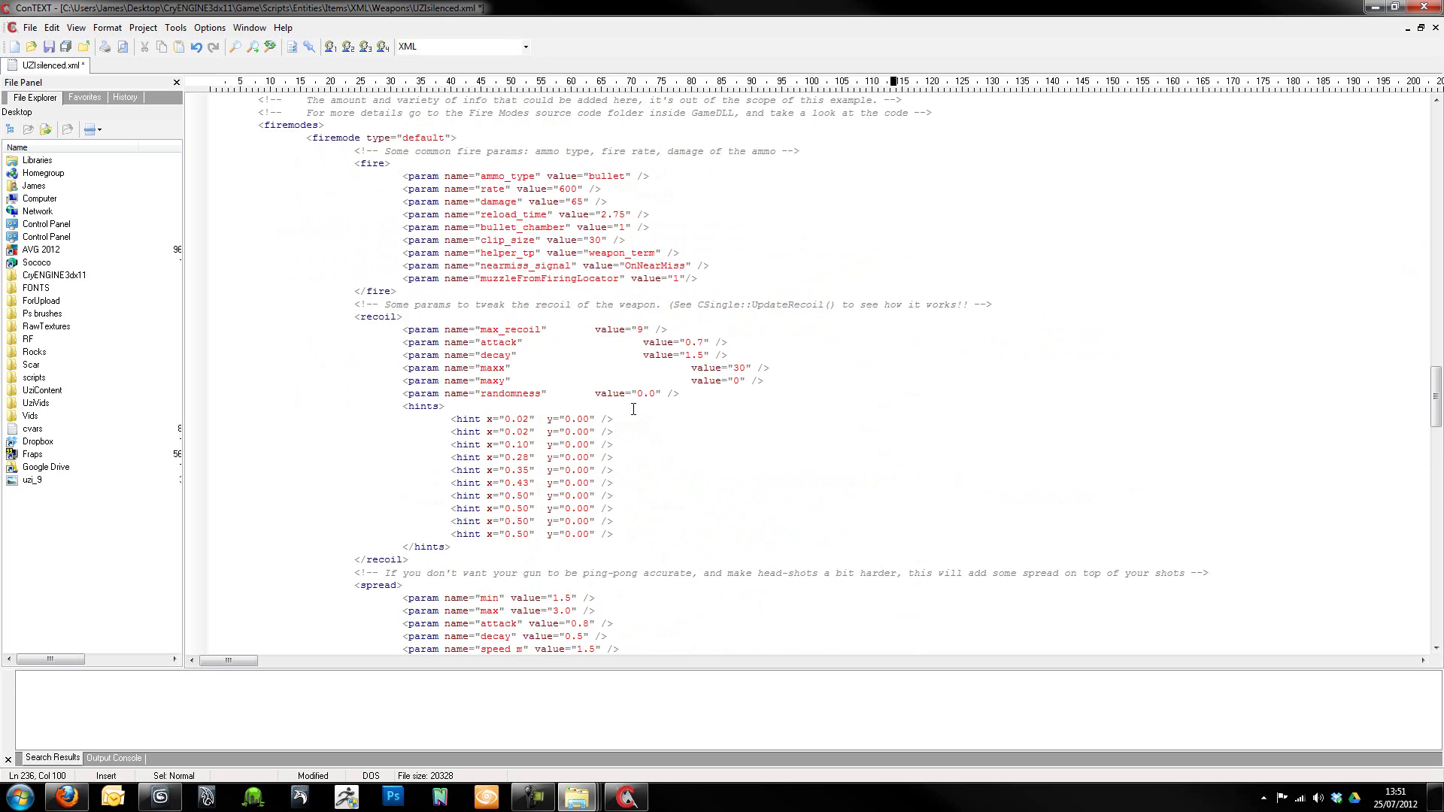
{"action": "scroll", "coordinate": [685, 384], "scroll_direction": "up", "scroll_amount": 6}
{"action": "scroll", "coordinate": [686, 384], "scroll_direction": "down", "scroll_amount": 5}
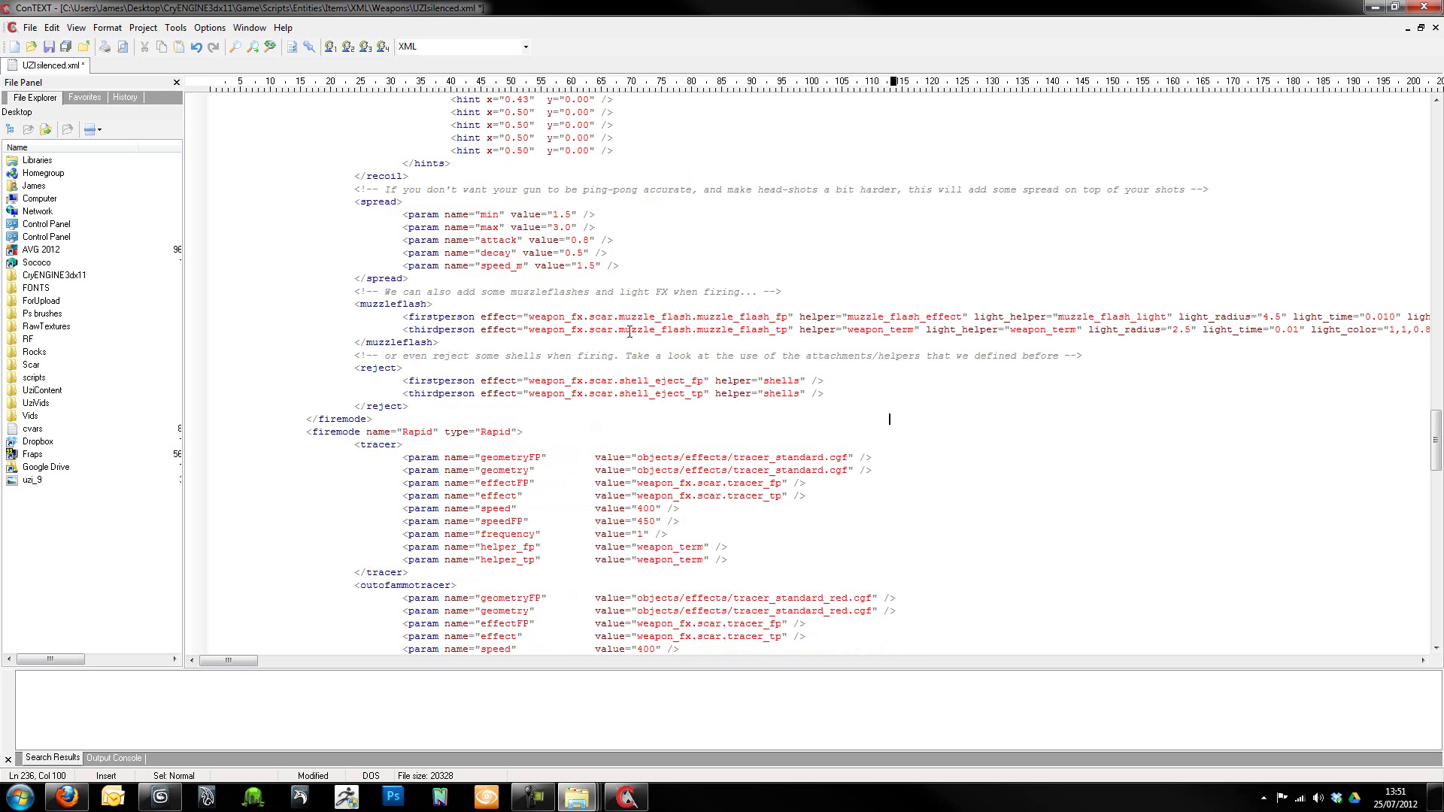
{"action": "key", "text": "ctrl+s"}
Set the default fire mode's rate to 950 and save the script.
{"action": "scroll", "coordinate": [719, 421], "scroll_direction": "up", "scroll_amount": 14}
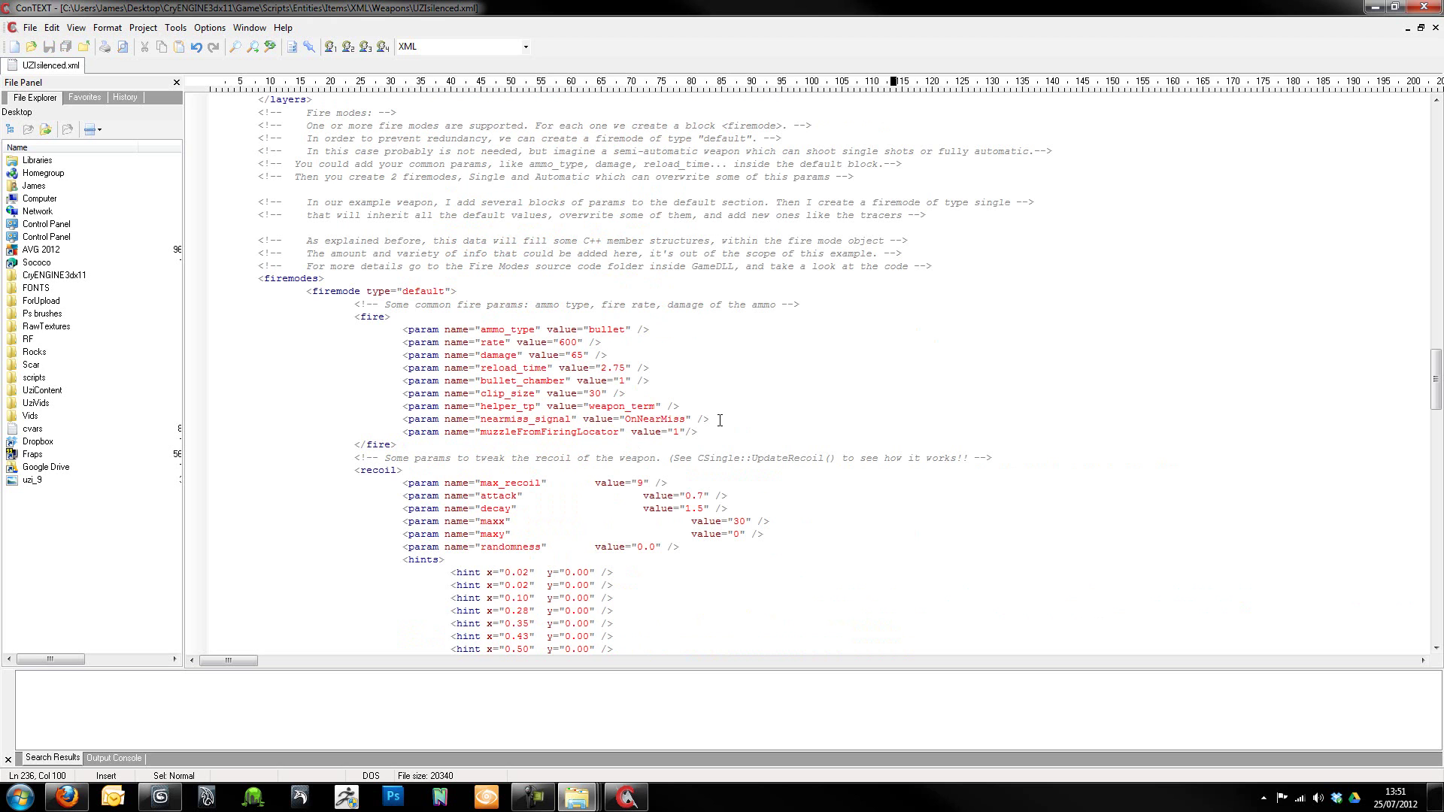
{"action": "left_click", "coordinate": [578, 342]}
{"action": "key", "text": "BackSpace"}
{"action": "key", "text": "BackSpace"}
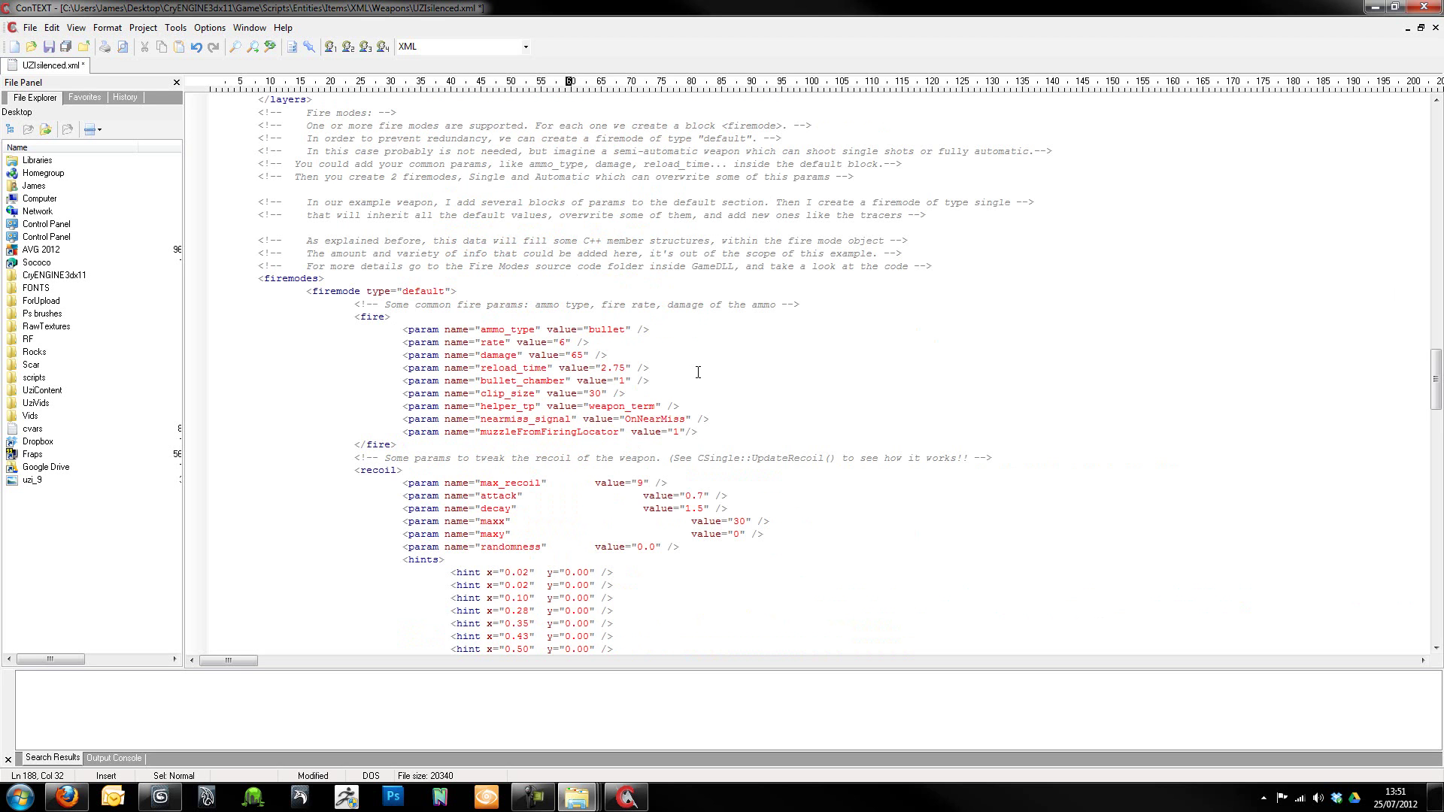
{"action": "key", "text": "BackSpace"}
{"action": "type", "text": "950"}
{"action": "scroll", "coordinate": [646, 376], "scroll_direction": "up", "scroll_amount": 3}
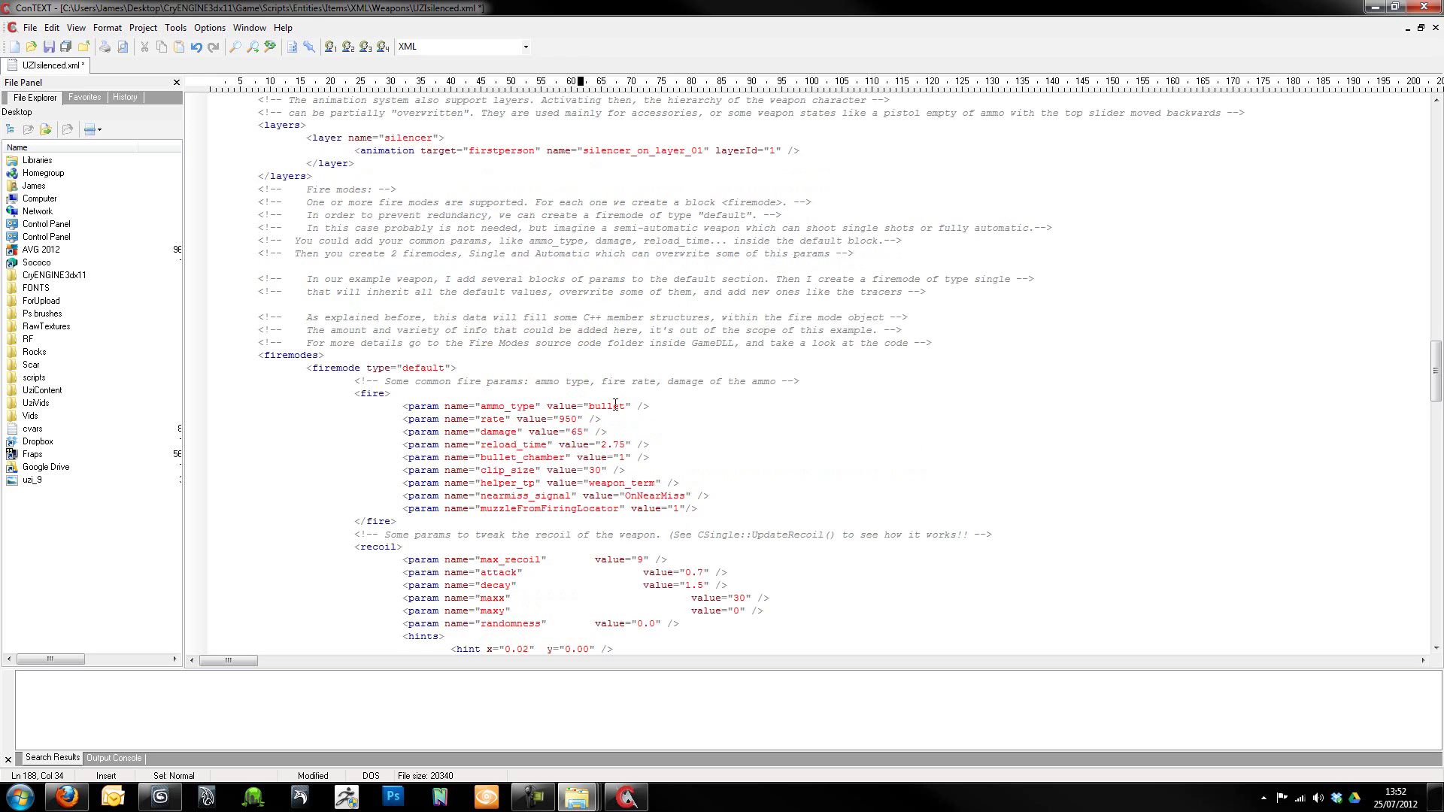
{"action": "left_click", "coordinate": [46, 51]}
Review the script's item, geometry and action blocks and close the text editor.
{"action": "scroll", "coordinate": [774, 467], "scroll_direction": "up", "scroll_amount": 12}
{"action": "scroll", "coordinate": [765, 506], "scroll_direction": "up", "scroll_amount": 20}
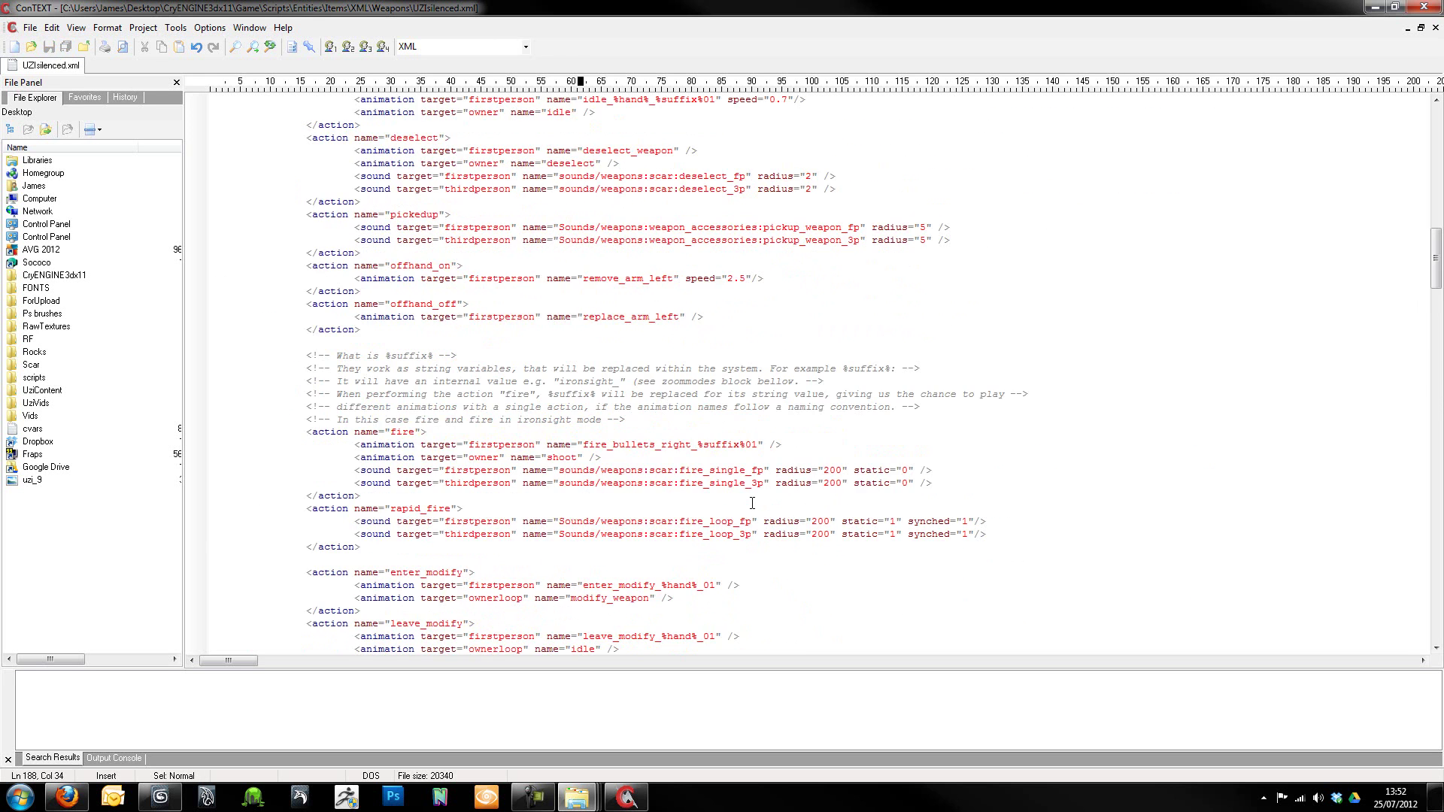
{"action": "scroll", "coordinate": [754, 501], "scroll_direction": "up", "scroll_amount": 3}
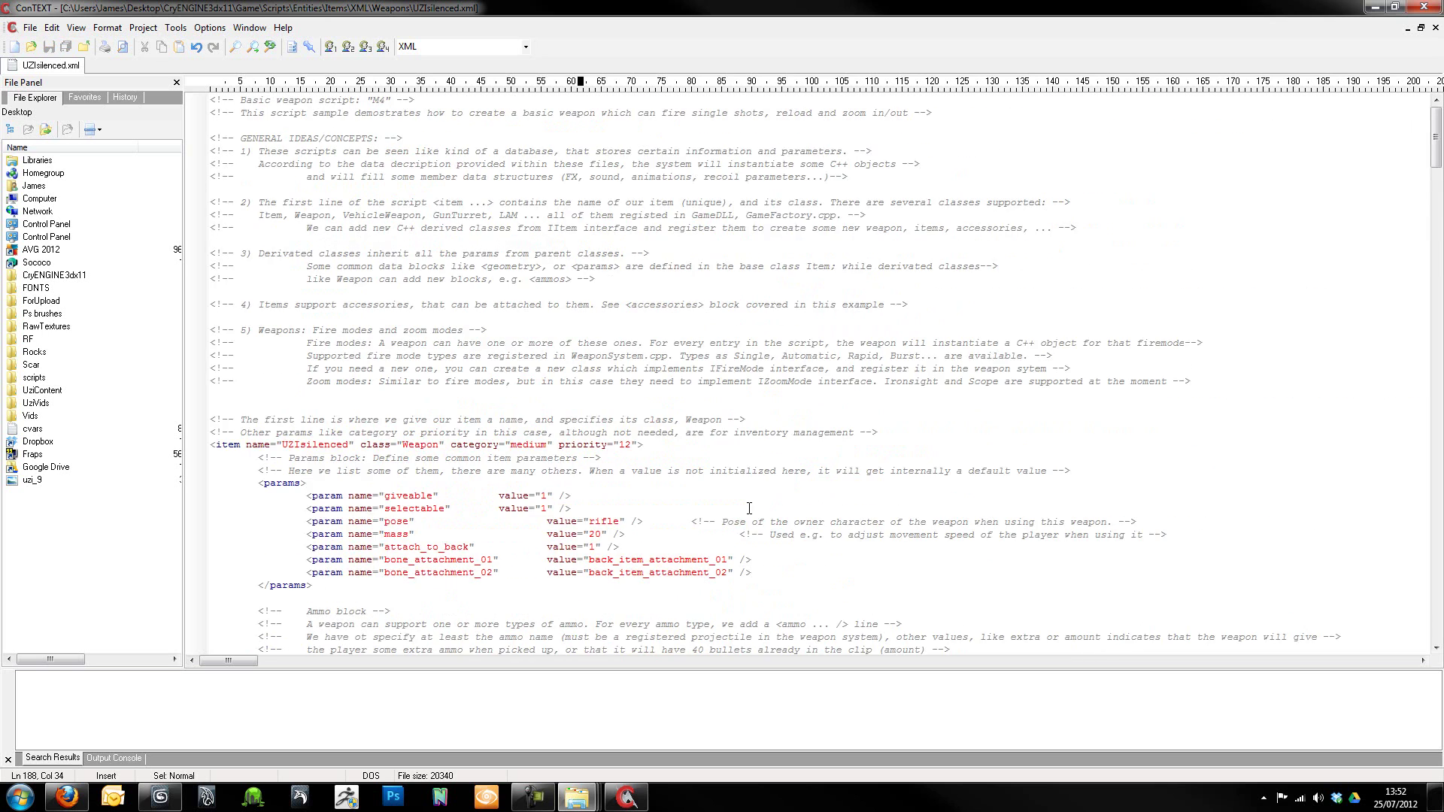
{"action": "scroll", "coordinate": [744, 501], "scroll_direction": "down", "scroll_amount": 7}
{"action": "scroll", "coordinate": [700, 472], "scroll_direction": "down", "scroll_amount": 10}
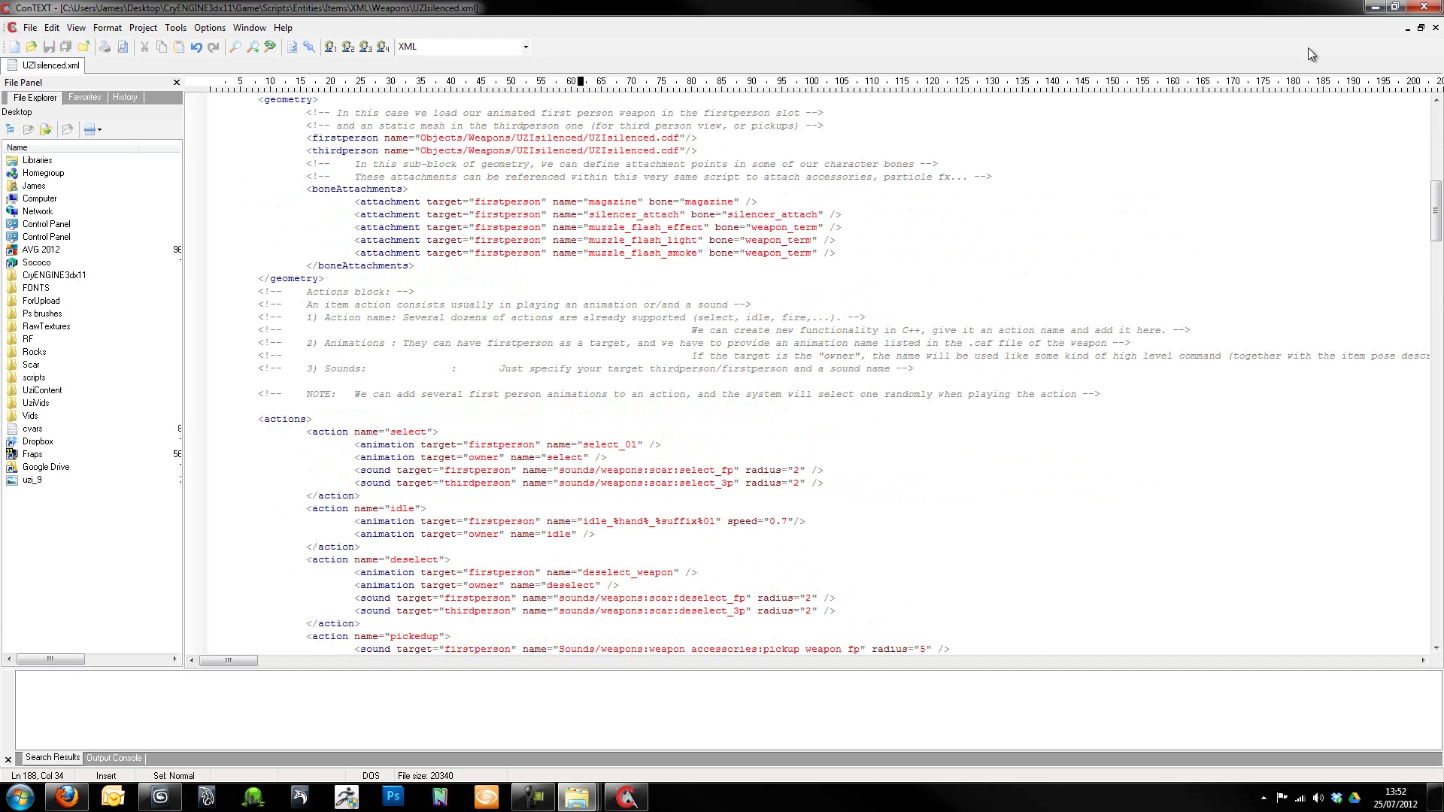
{"action": "left_click", "coordinate": [1423, 7]}
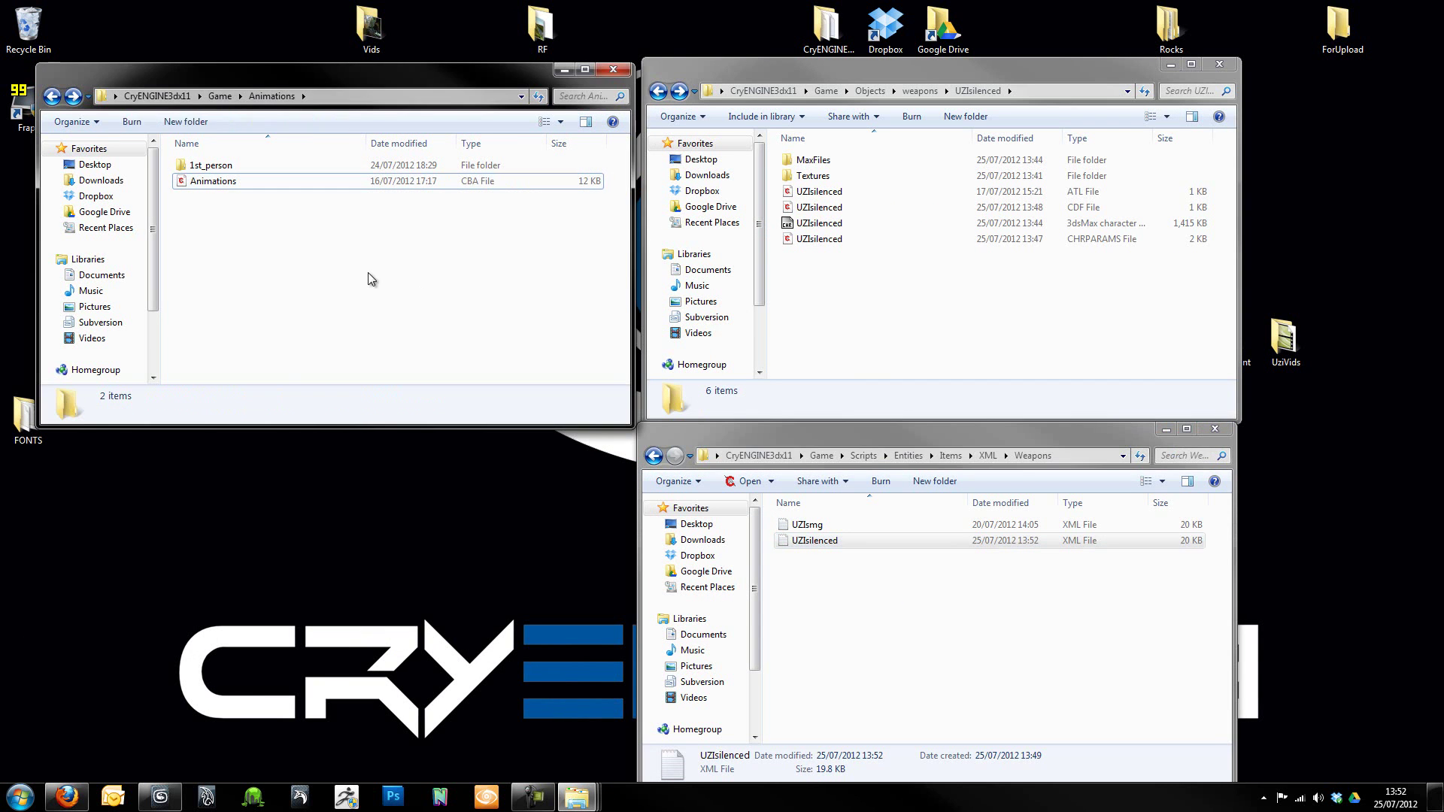
Launch the CryENGINE 3 Sandbox editor and log in to CryDev with the account username and password.
{"action": "left_click", "coordinate": [829, 623]}
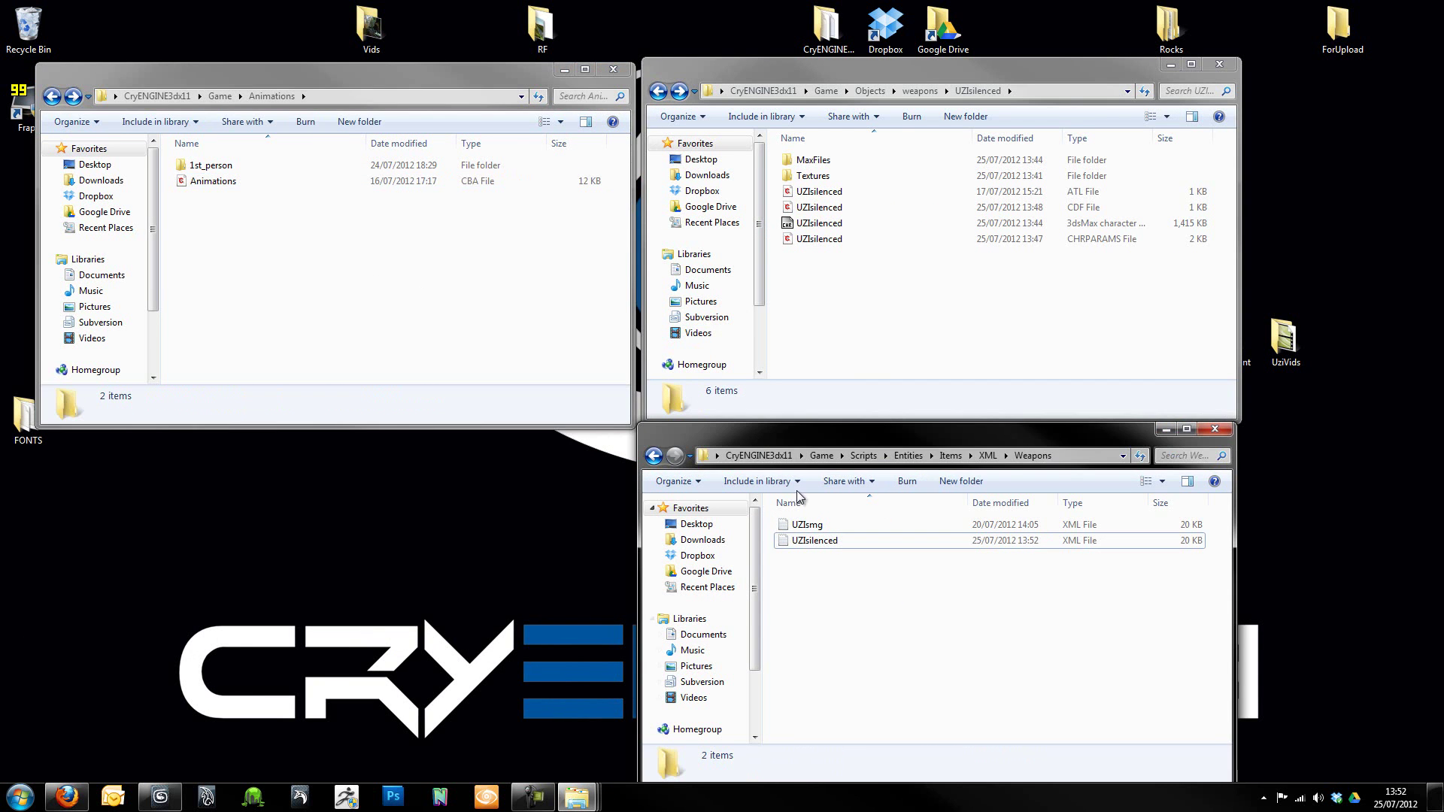
{"action": "mouse_move", "coordinate": [897, 427]}
{"action": "left_mouse_down"}
{"action": "mouse_move", "coordinate": [886, 363]}
{"action": "mouse_move", "coordinate": [901, 403]}
{"action": "left_mouse_up"}
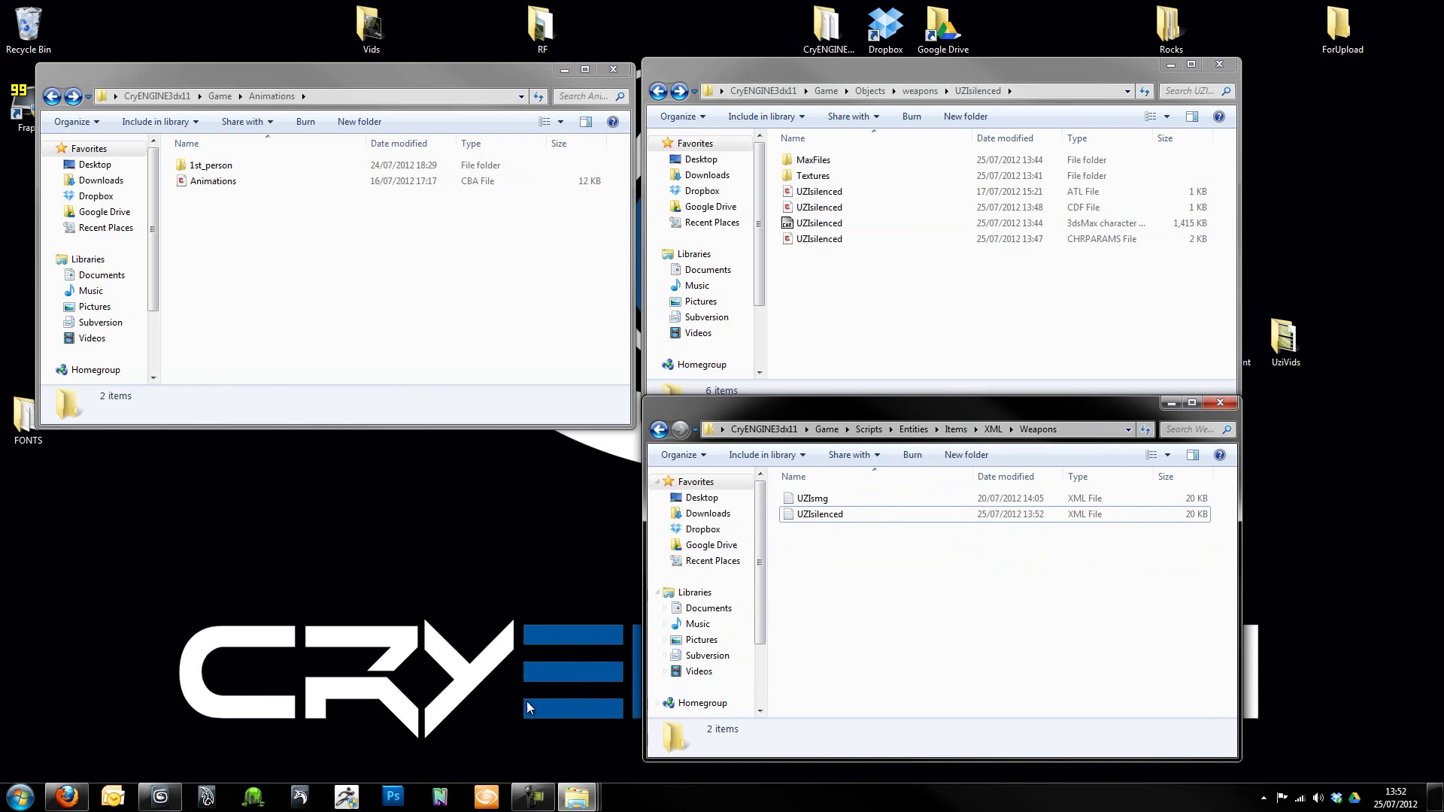
{"action": "left_click", "coordinate": [486, 797]}
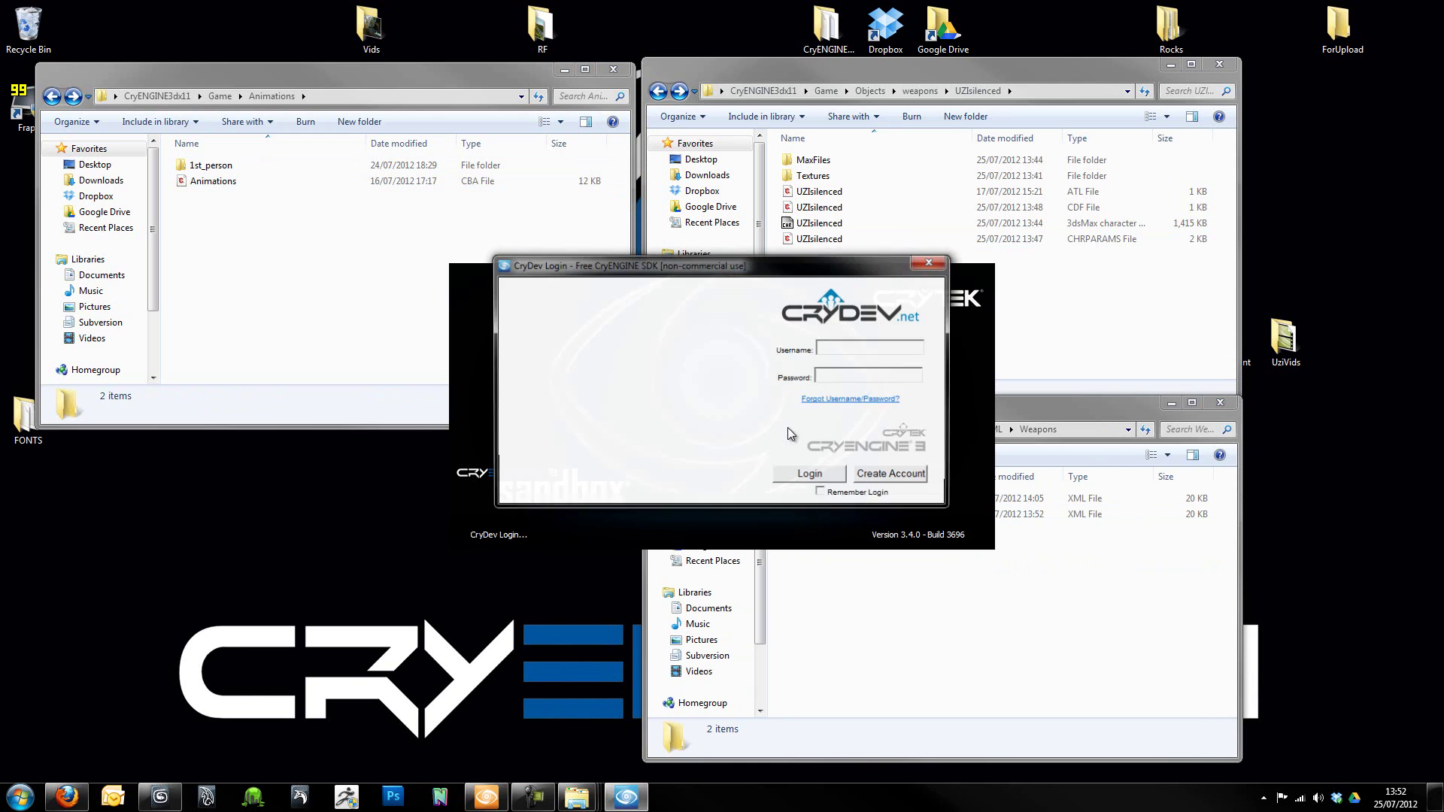
{"action": "type", "text": "theonebutch"}
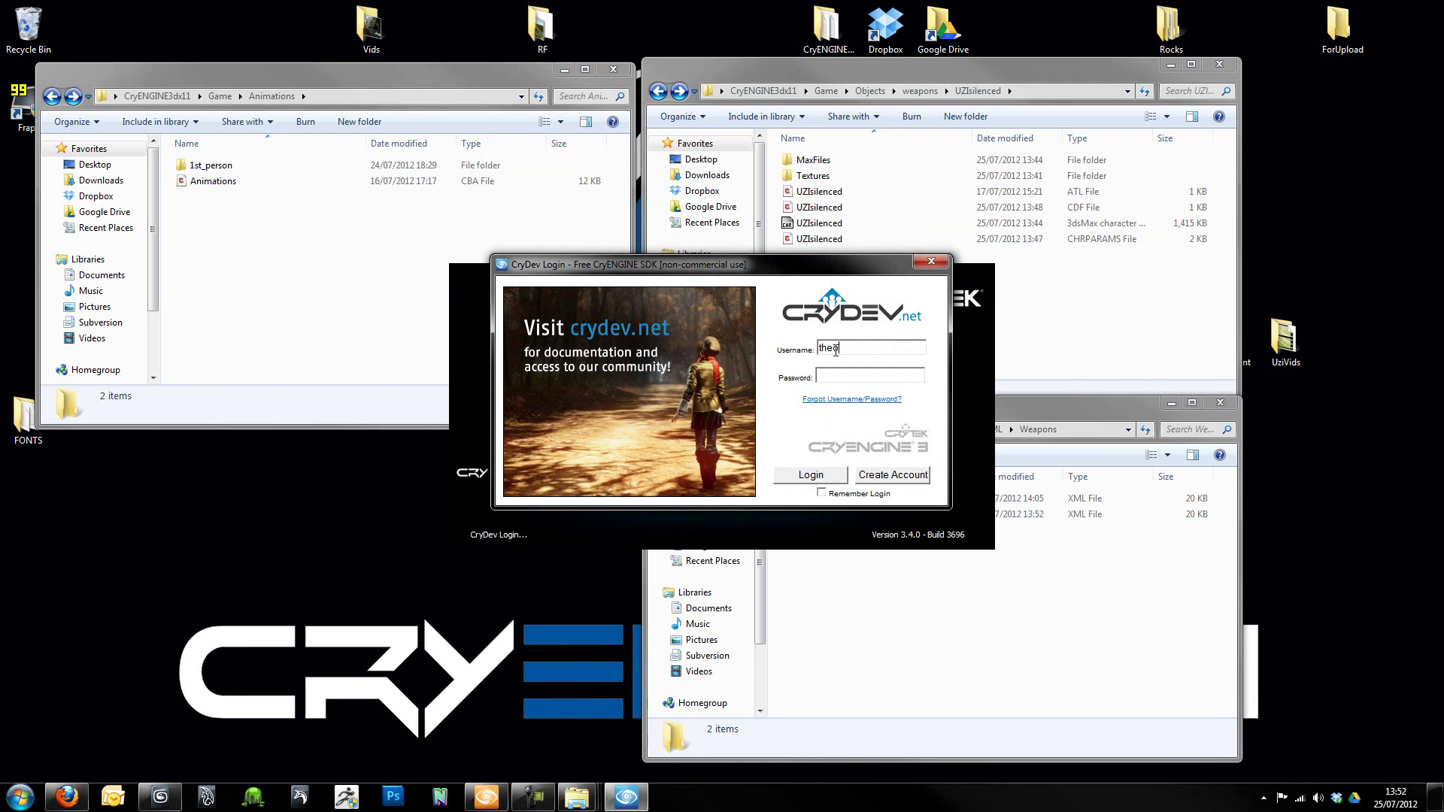
{"action": "type", "text": "er"}
{"action": "key", "text": "Tab"}
{"action": "type", "text": "*********"}
{"action": "key", "text": "Return"}
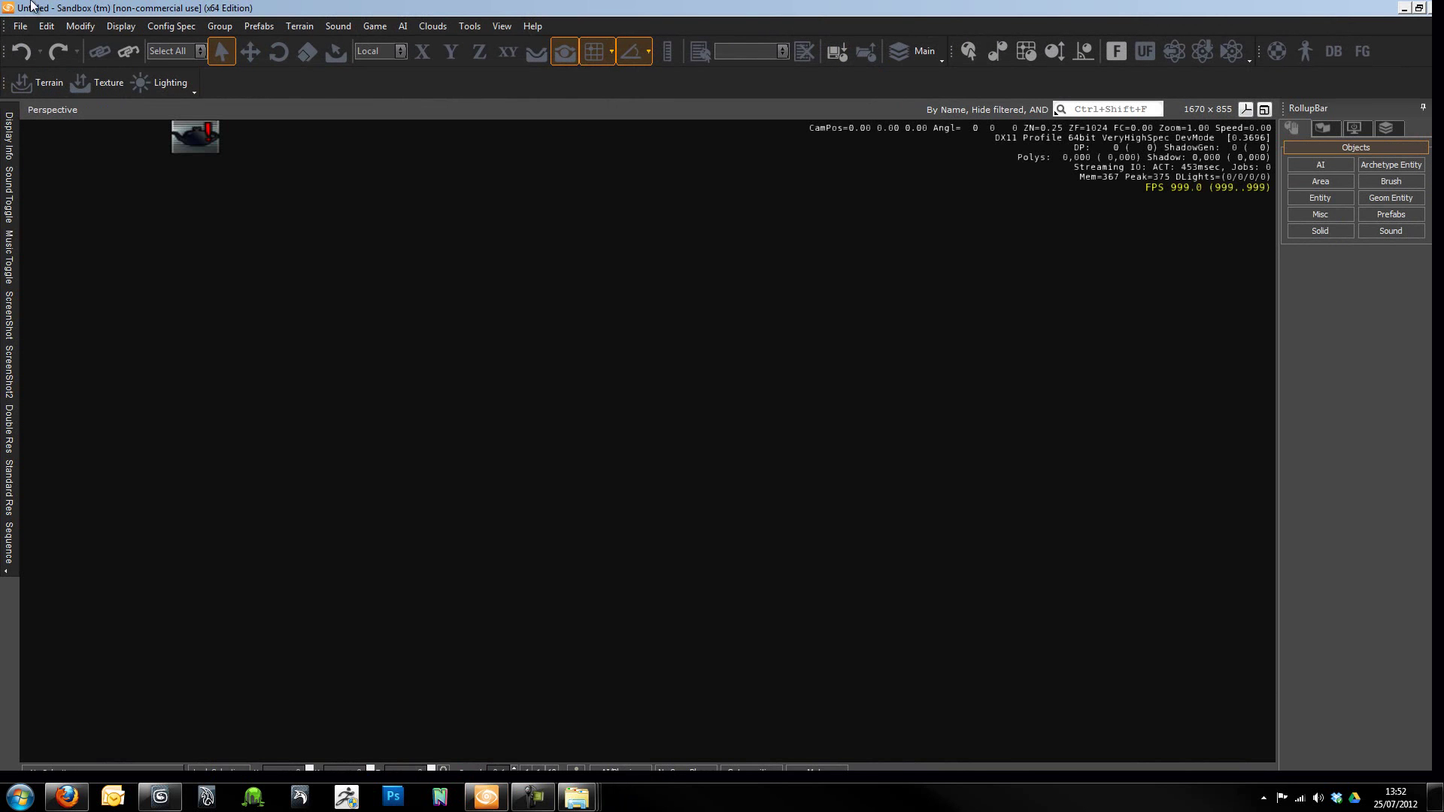
Look through the available equipment and the list of packs in the Equipment-Packs dialog, and close it.
{"action": "left_click", "coordinate": [20, 26]}
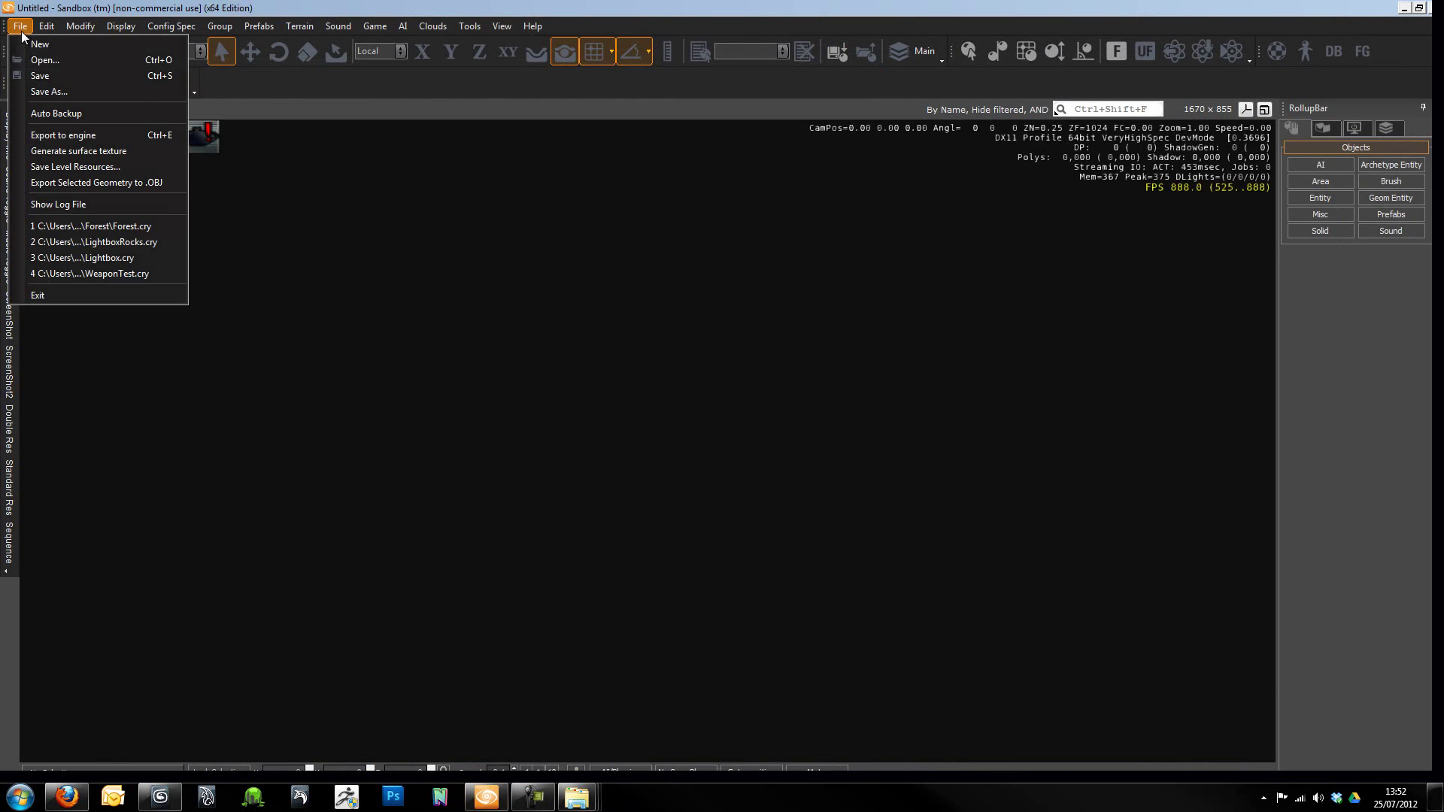
{"action": "left_click", "coordinate": [677, 235]}
{"action": "left_click", "coordinate": [468, 28]}
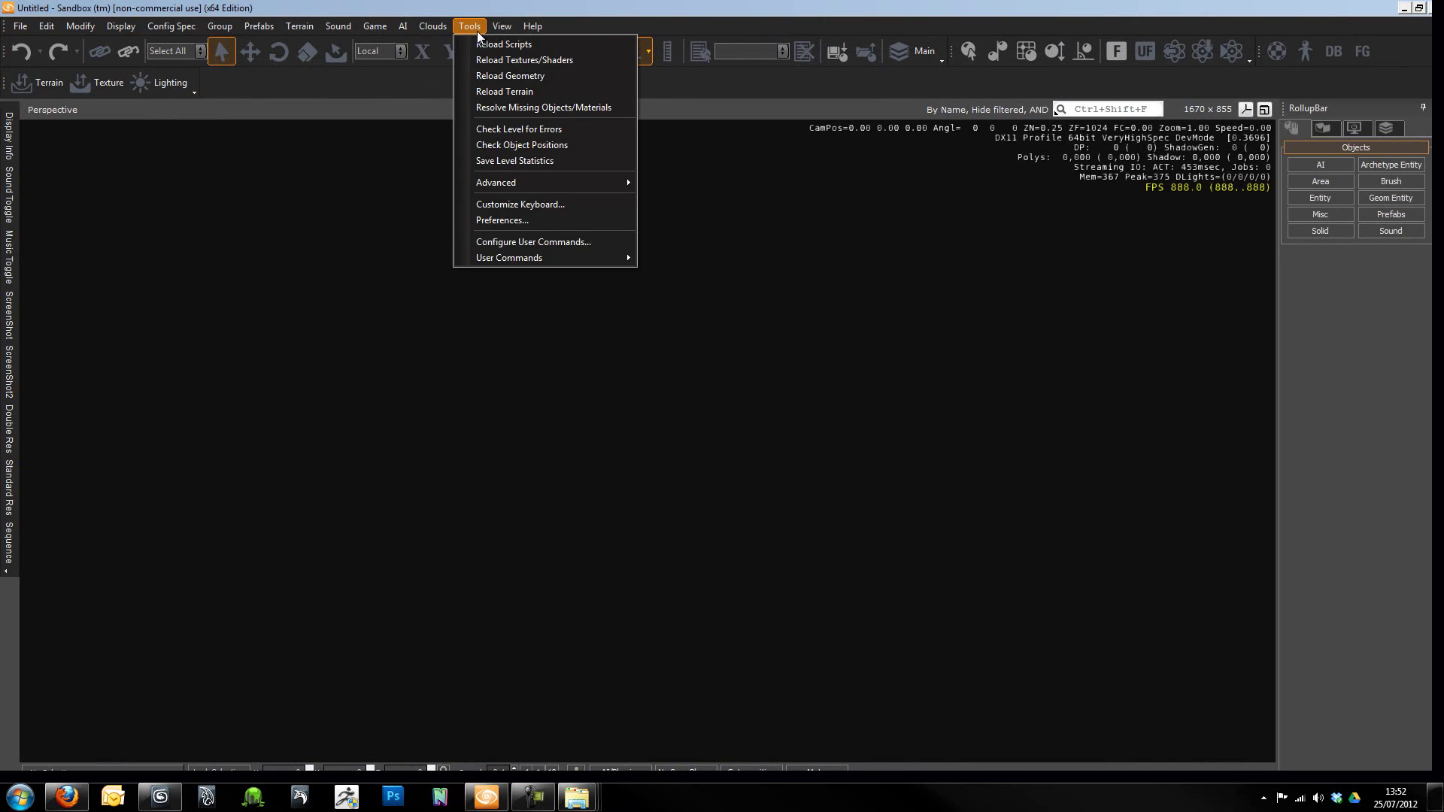
{"action": "left_click", "coordinate": [436, 32]}
{"action": "left_click", "coordinate": [401, 28]}
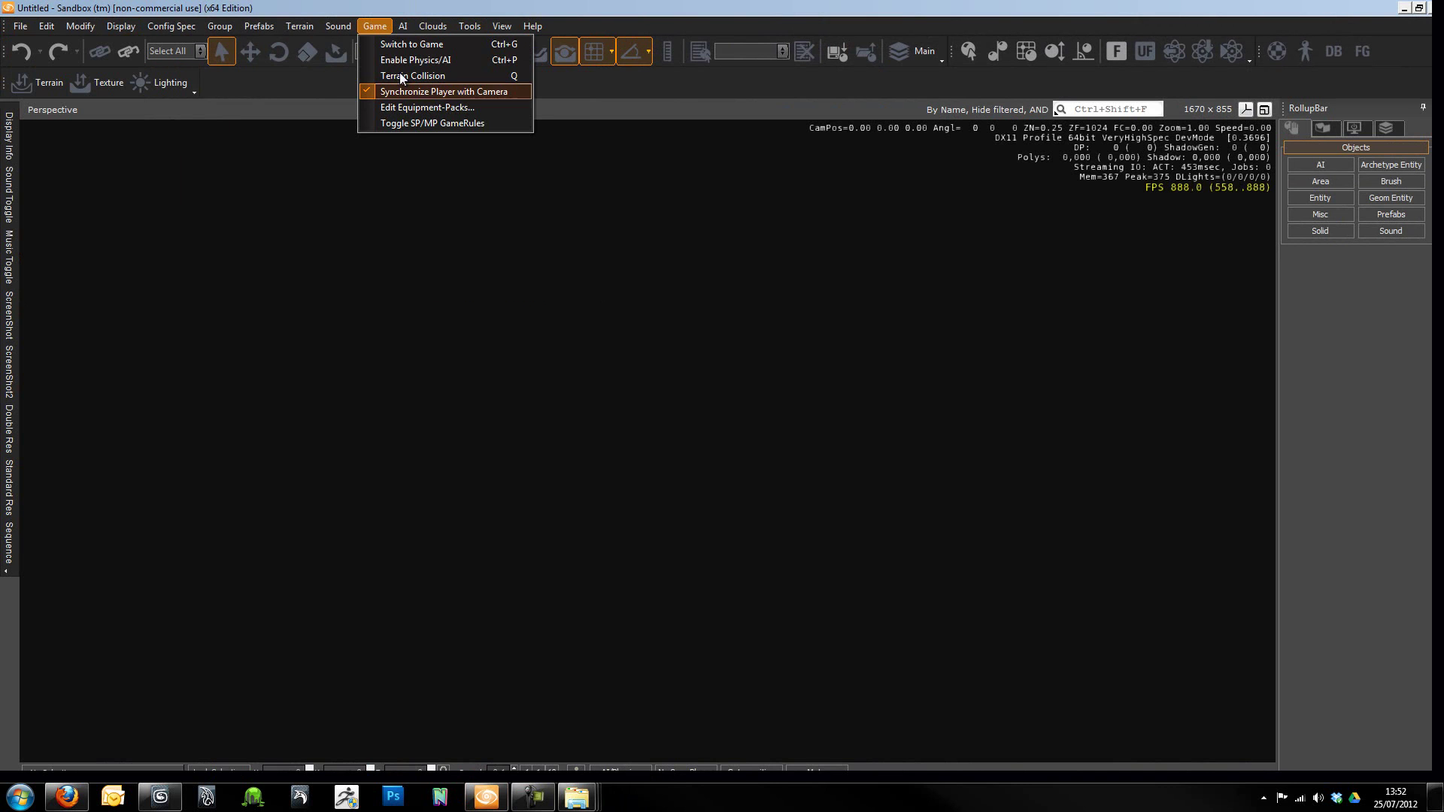
{"action": "left_click", "coordinate": [414, 107]}
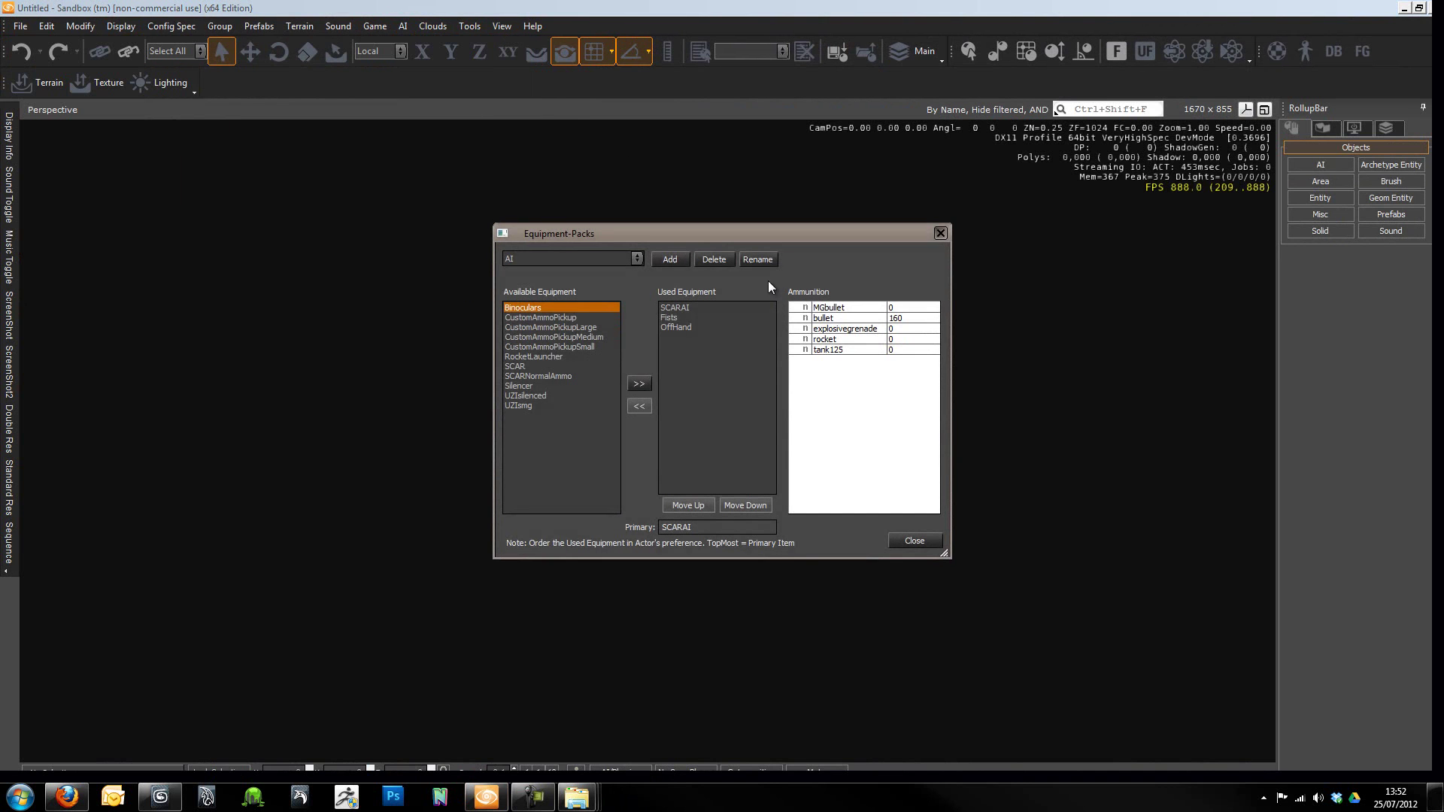
{"action": "left_click", "coordinate": [534, 387]}
{"action": "left_click", "coordinate": [569, 258]}
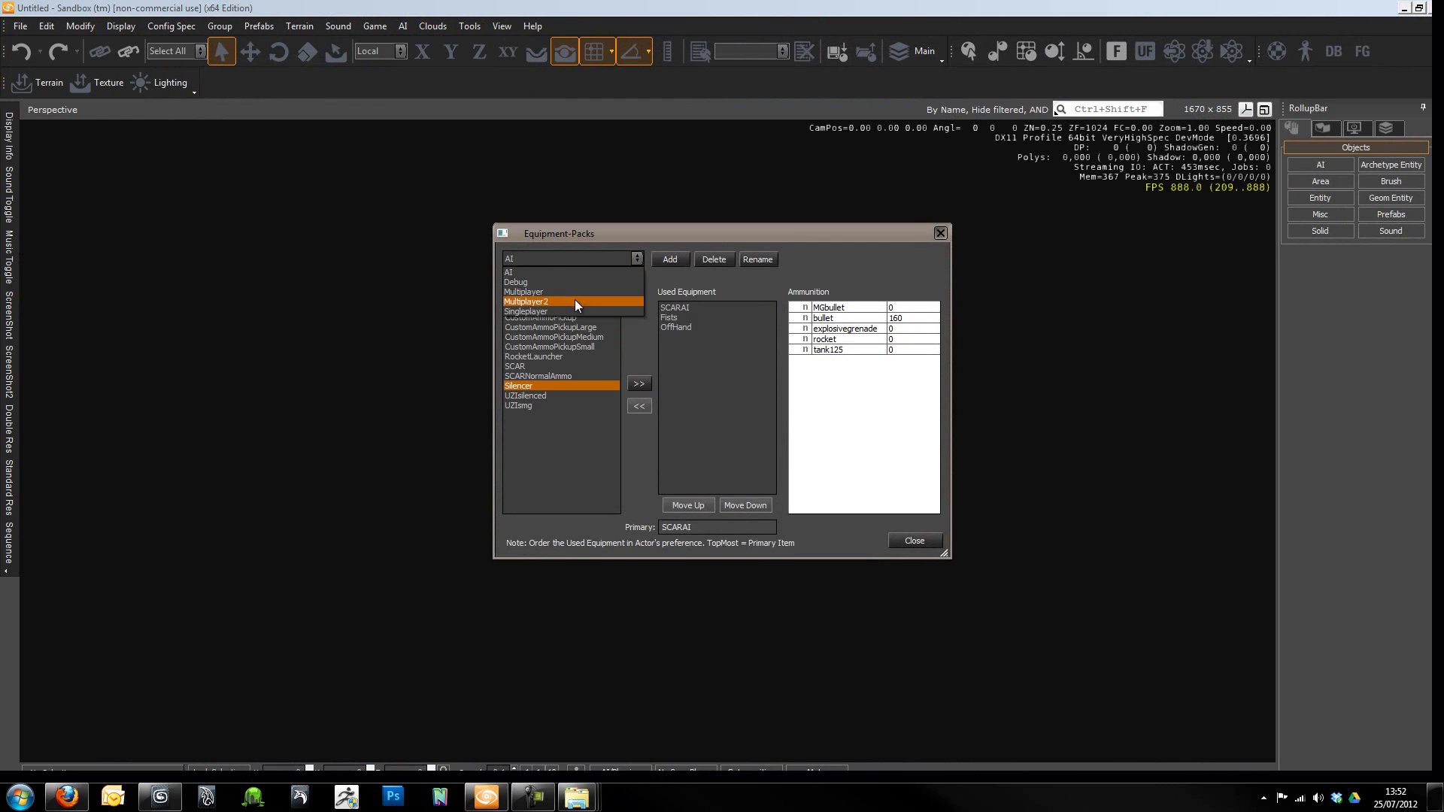
{"action": "left_click", "coordinate": [910, 514]}
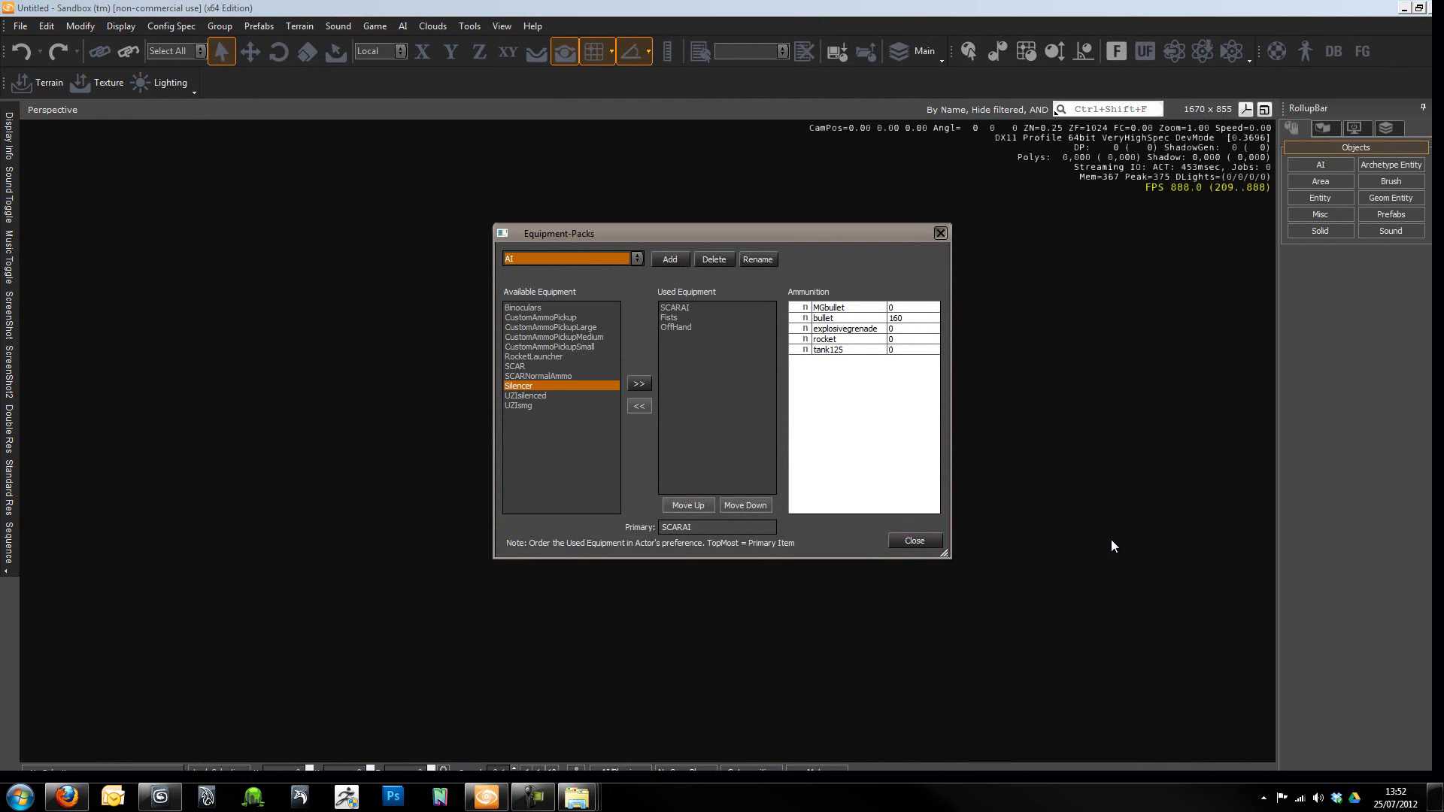
{"action": "left_click", "coordinate": [939, 234]}
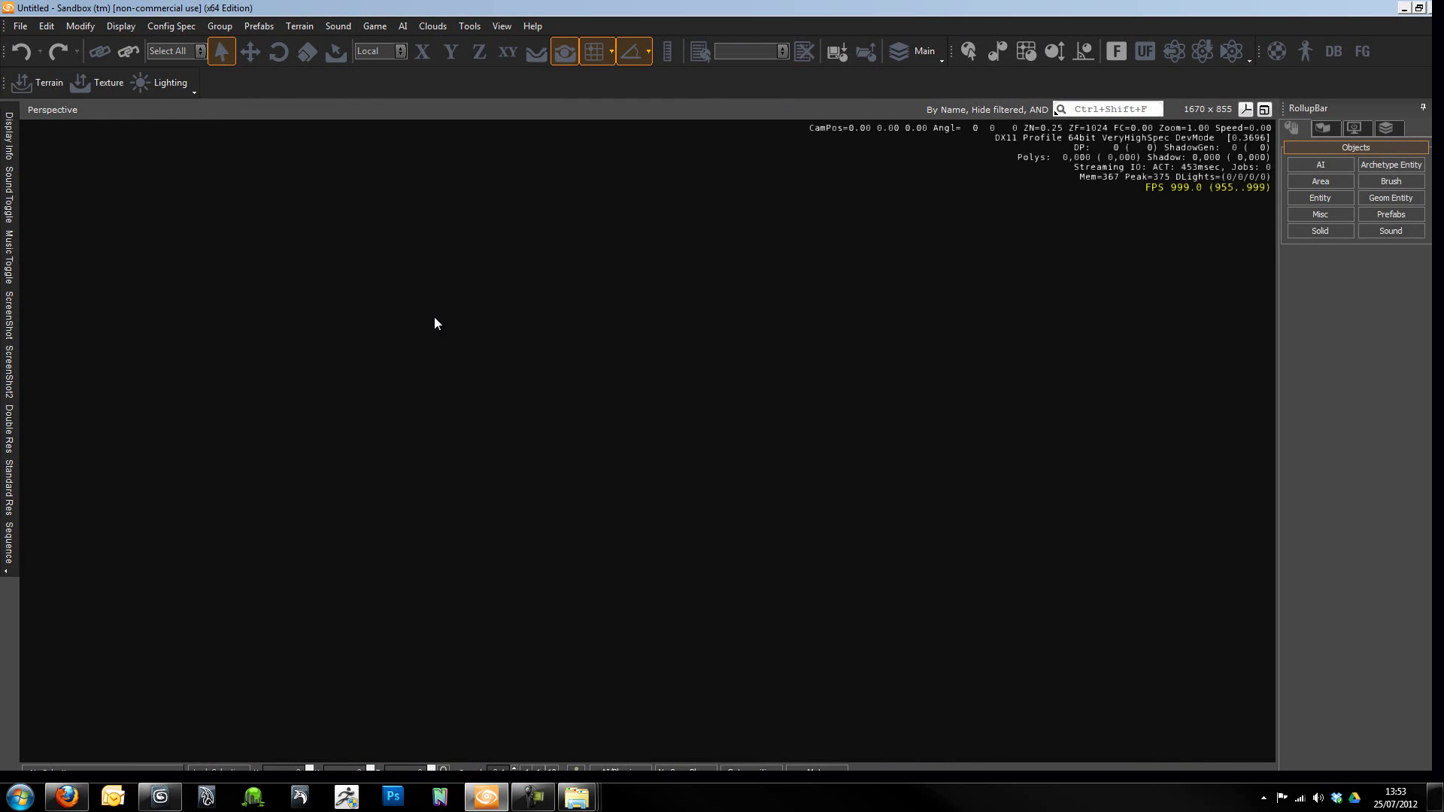
{"action": "left_click", "coordinate": [21, 26]}
{"action": "left_click", "coordinate": [35, 49]}
{"action": "left_click", "coordinate": [782, 463]}
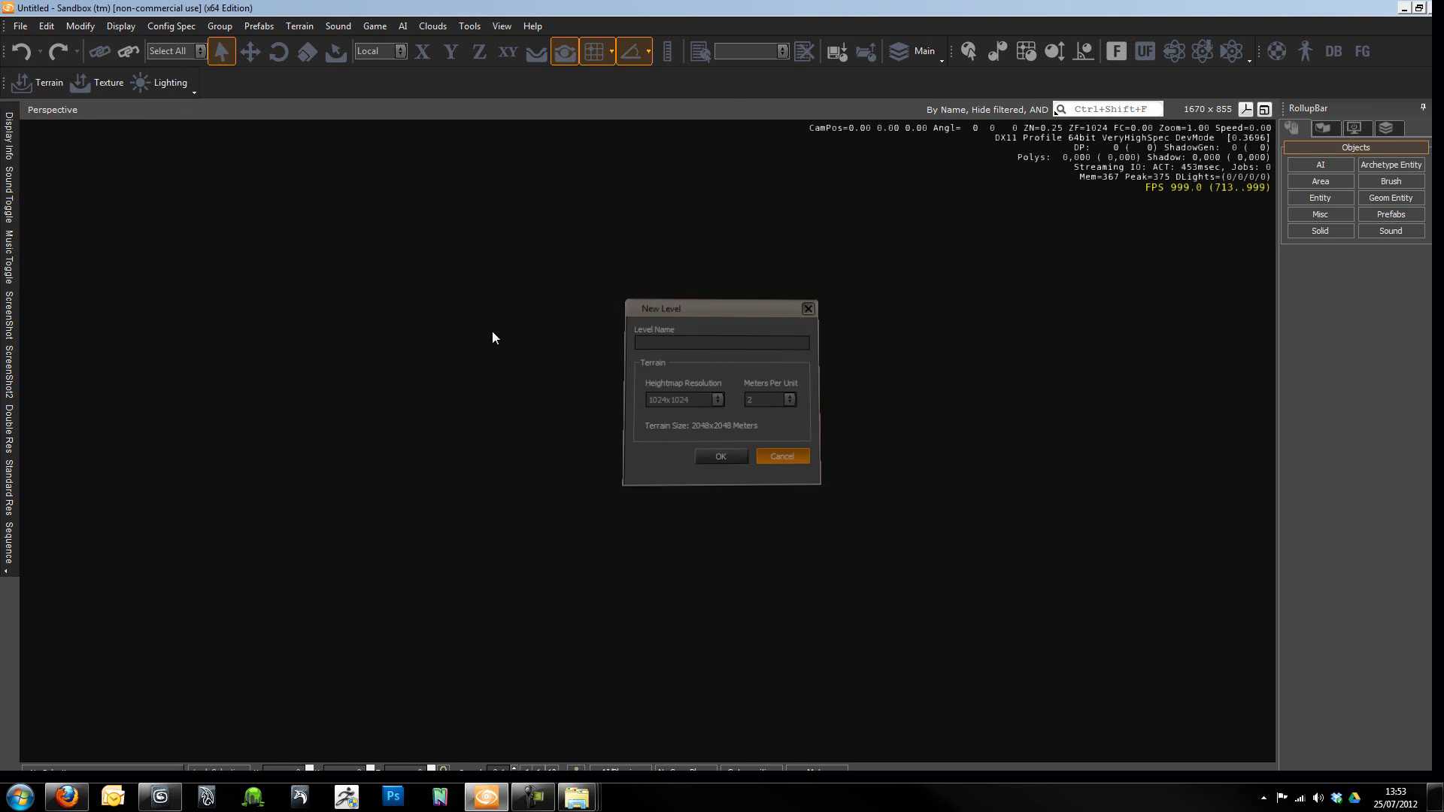
Open the Forest.cry level from the Forest folder of the Singleplayer levels.
{"action": "left_click", "coordinate": [20, 26]}
{"action": "left_click", "coordinate": [66, 62]}
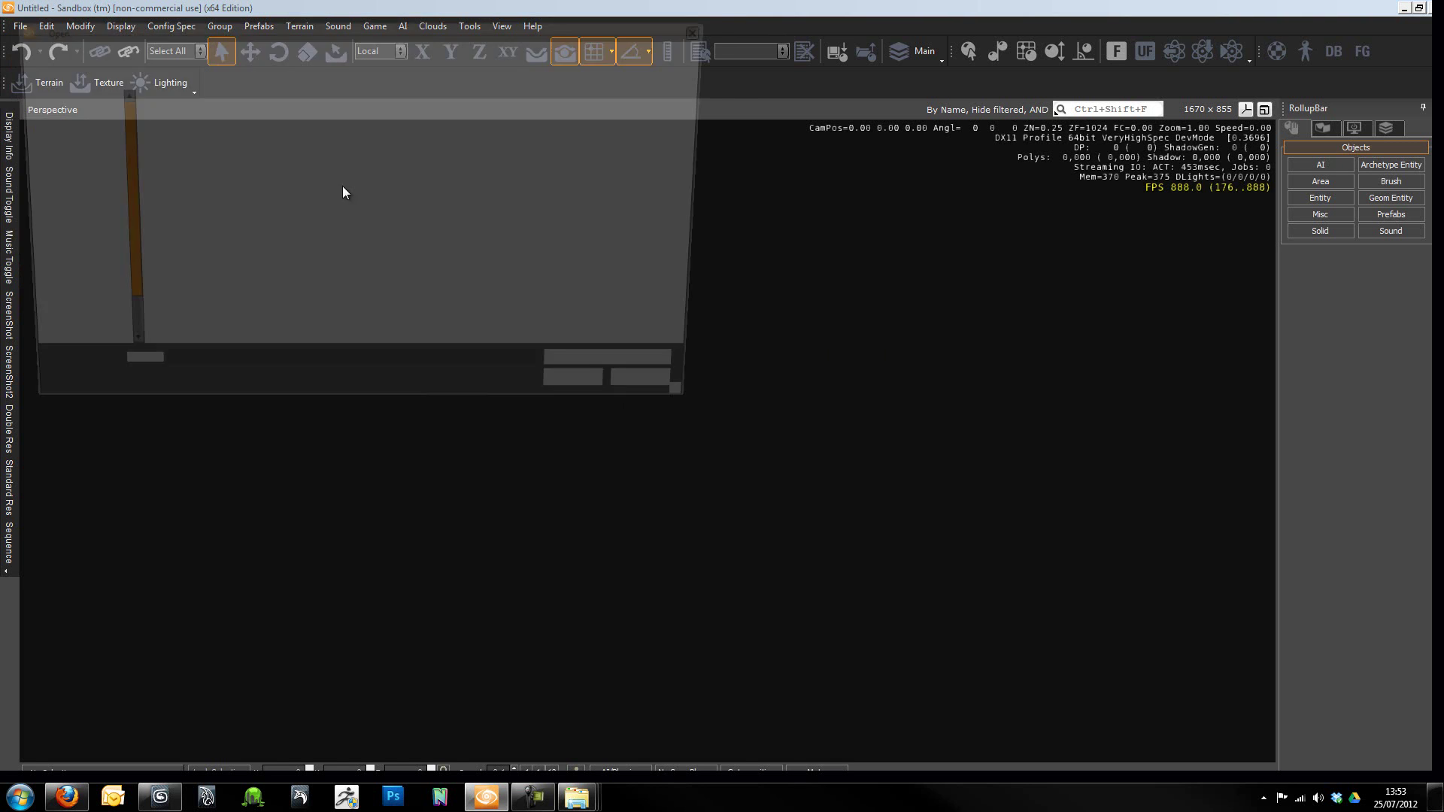
{"action": "double_click", "coordinate": [219, 132]}
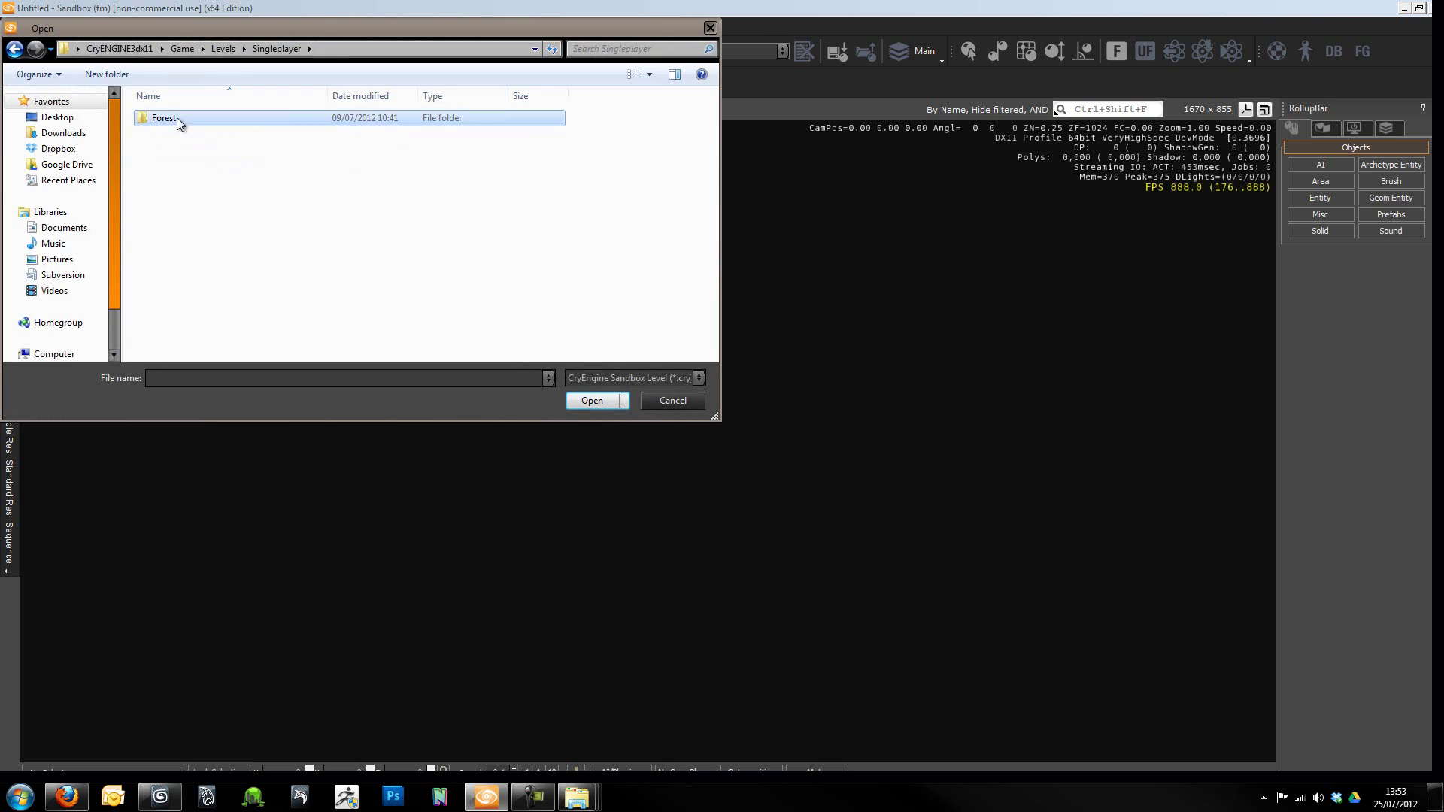
{"action": "double_click", "coordinate": [178, 119]}
{"action": "double_click", "coordinate": [188, 139]}
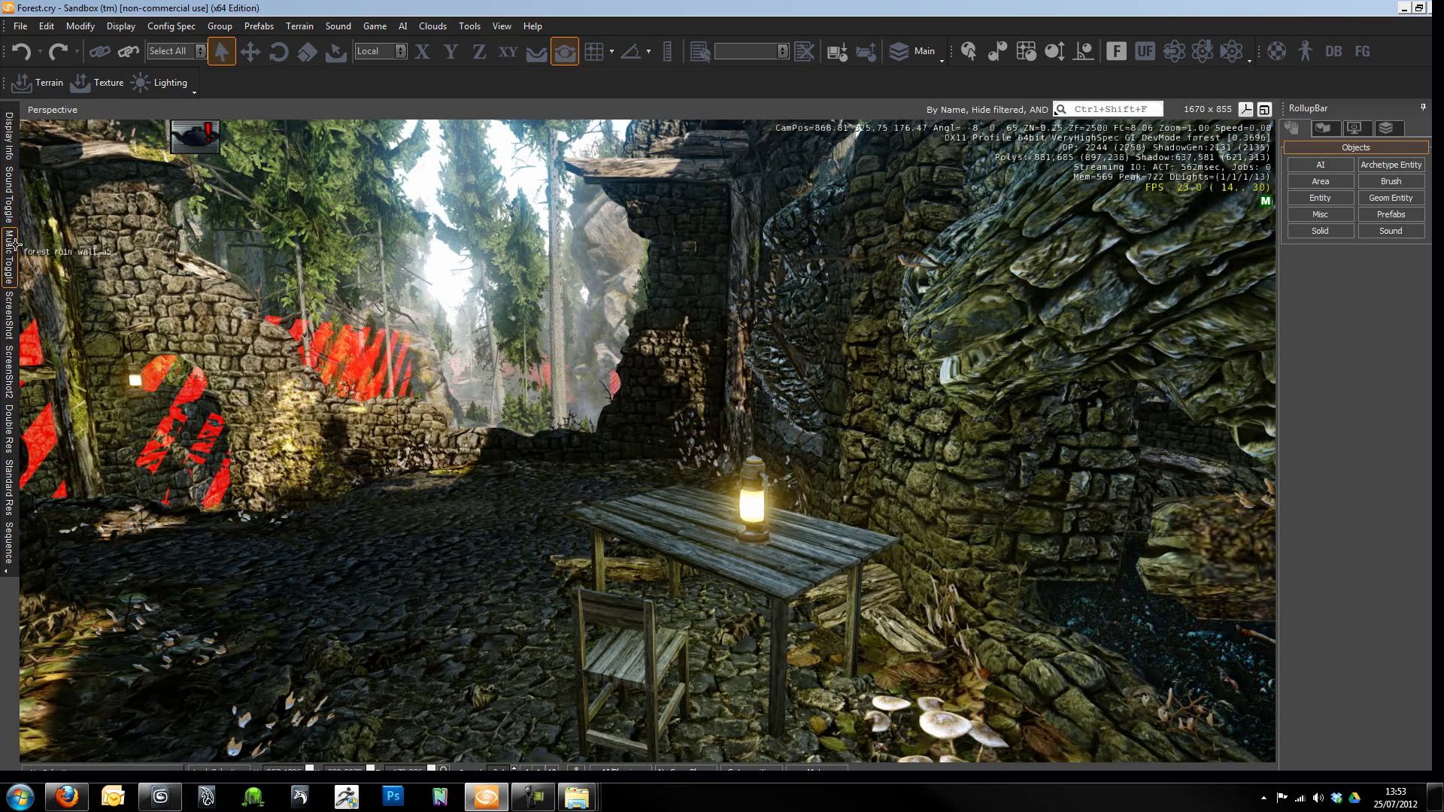
Hide the display info overlay in the perspective viewport.
{"action": "key", "text": "shift+F1"}
{"action": "left_click", "coordinate": [9, 135]}
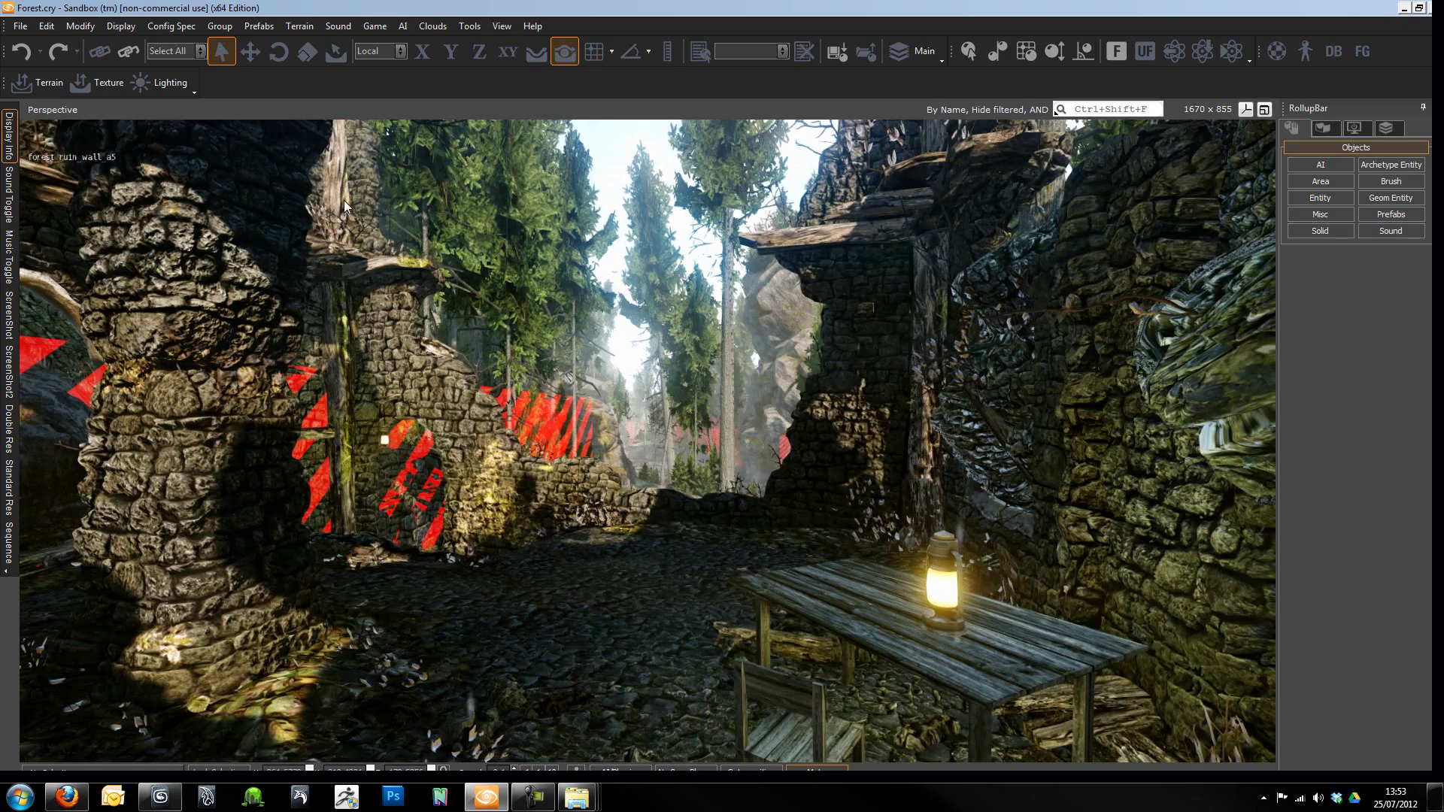
{"action": "middle_click_drag", "start_coordinate": [345, 206], "coordinate": [838, 408]}
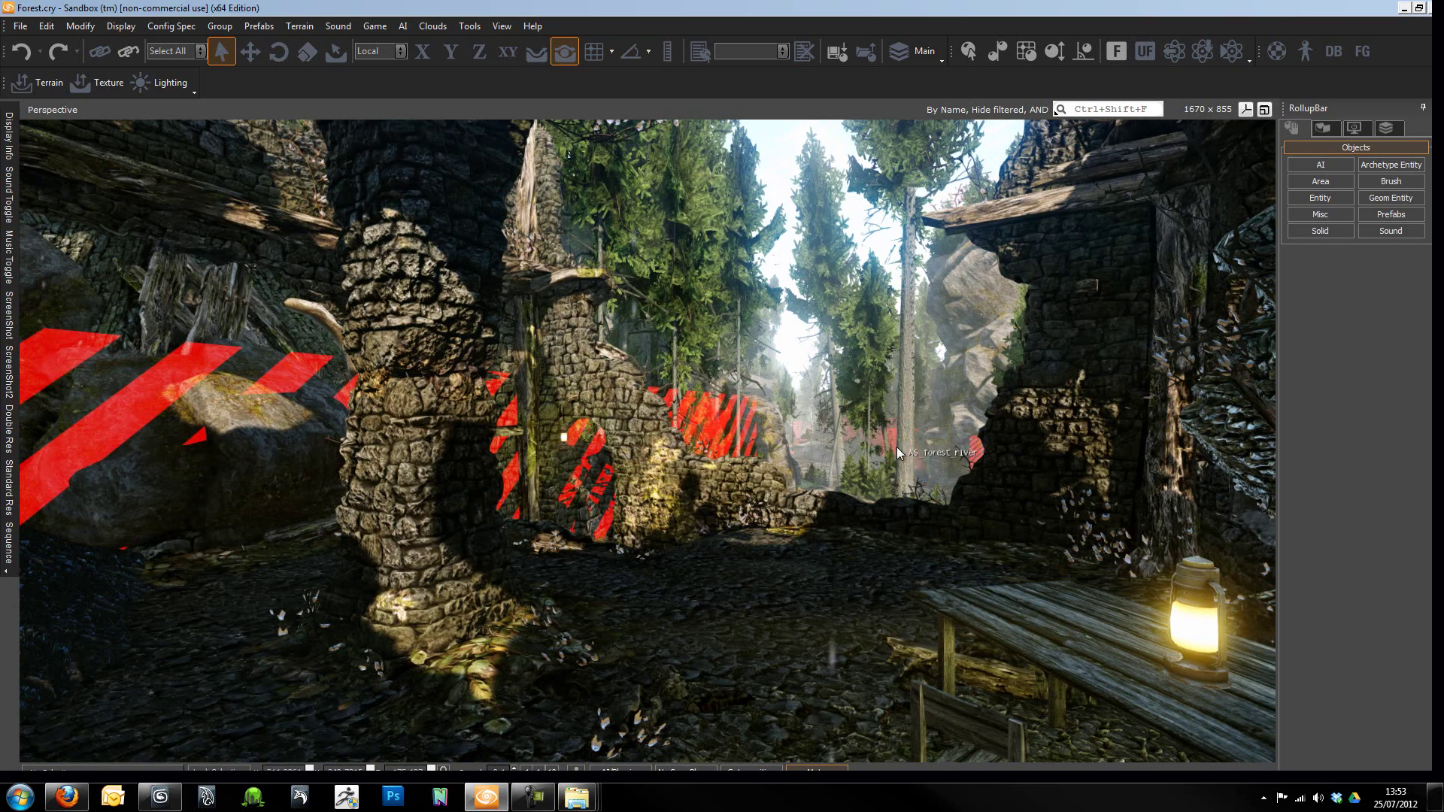
Check the used equipment order and primary item of the Singleplayer equipment pack, and close the dialog.
{"action": "left_click", "coordinate": [374, 27]}
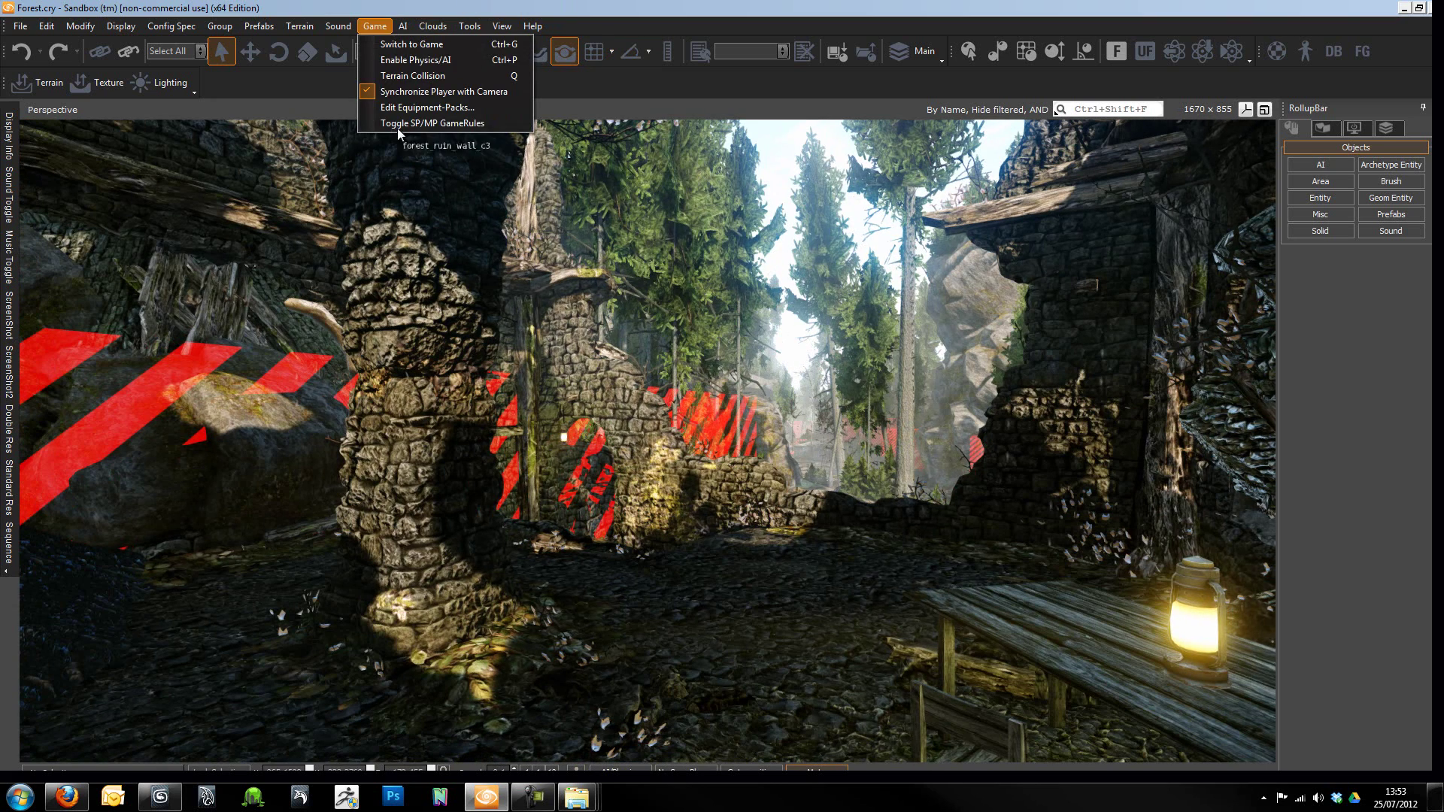
{"action": "left_click", "coordinate": [407, 108]}
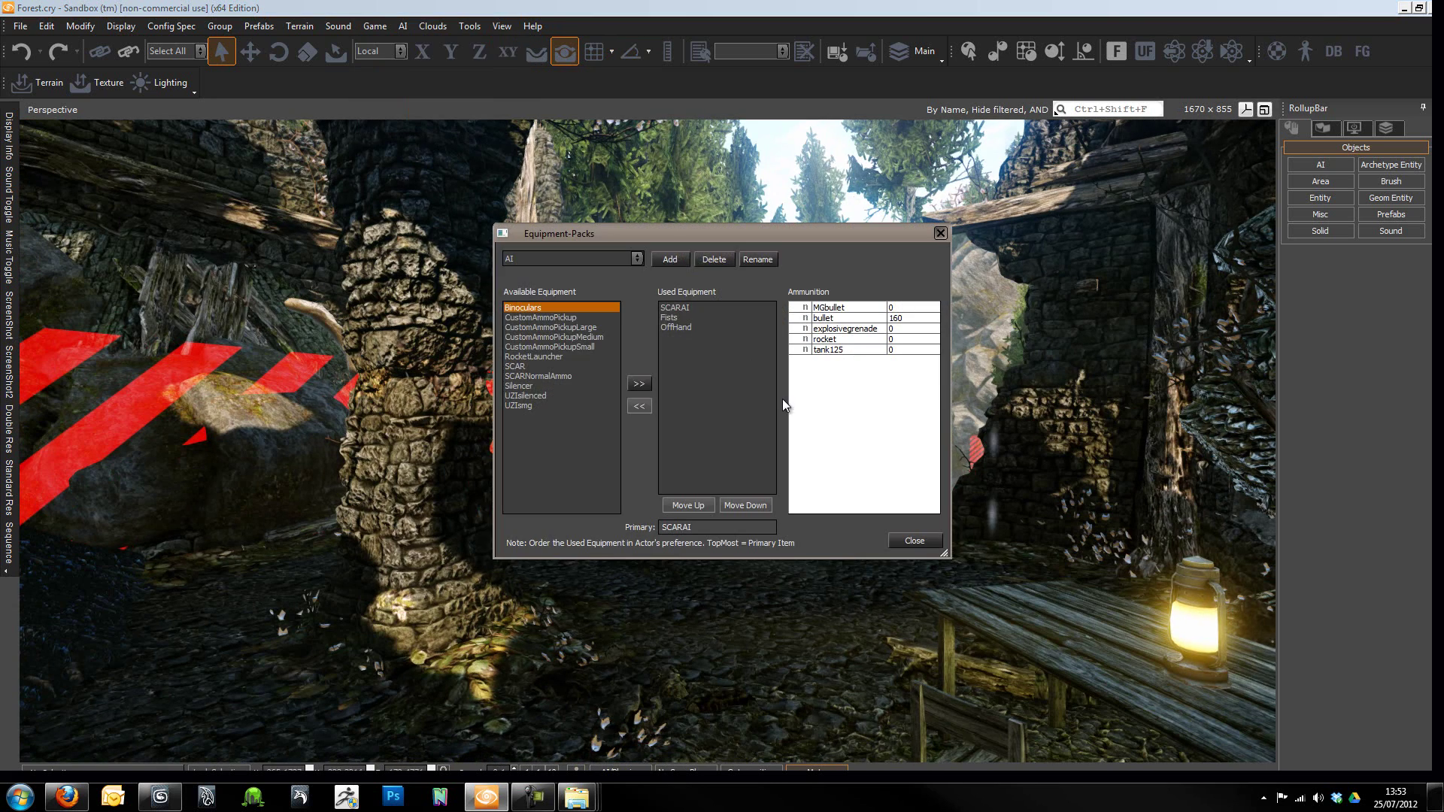
{"action": "left_click", "coordinate": [535, 260]}
{"action": "left_click", "coordinate": [557, 300]}
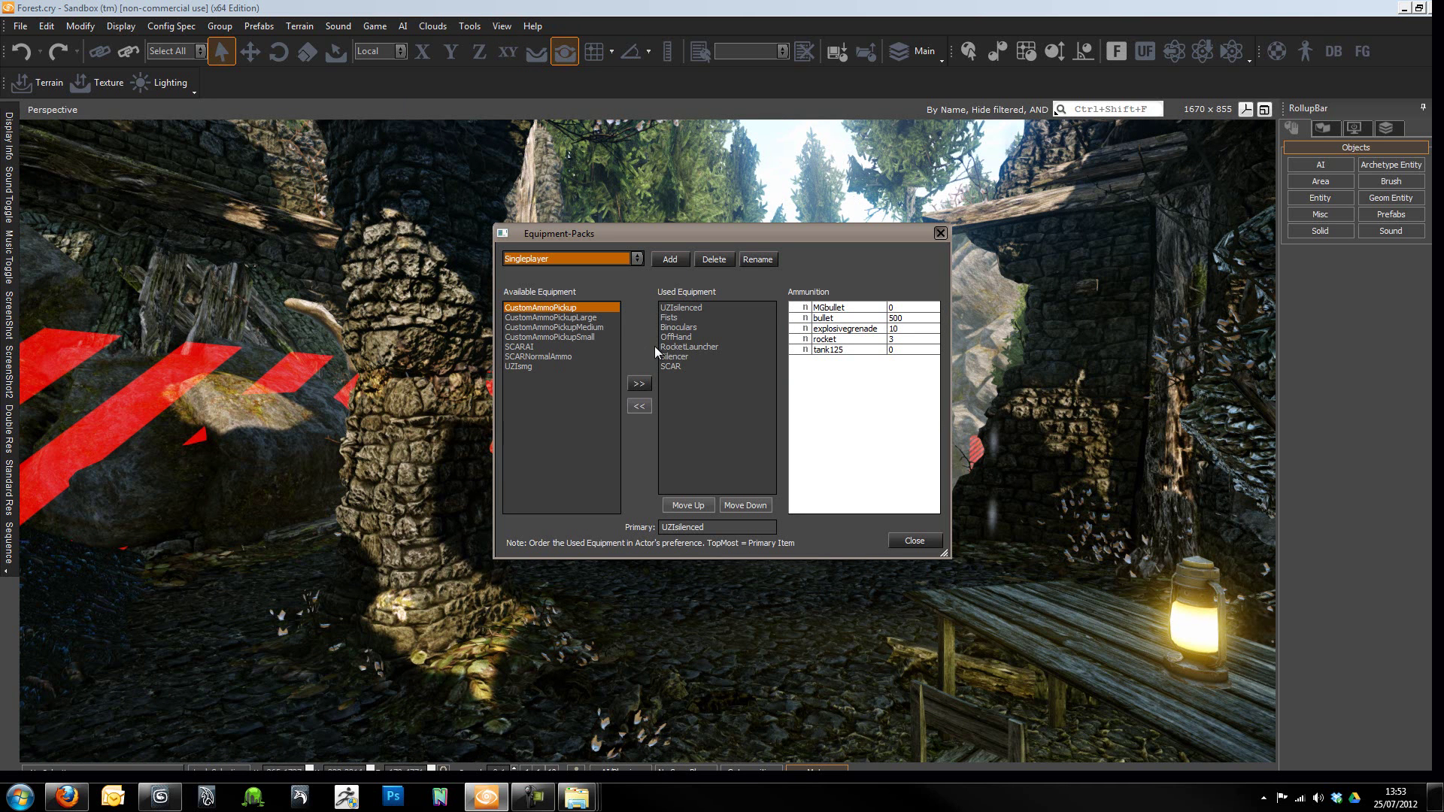
{"action": "left_click", "coordinate": [691, 305]}
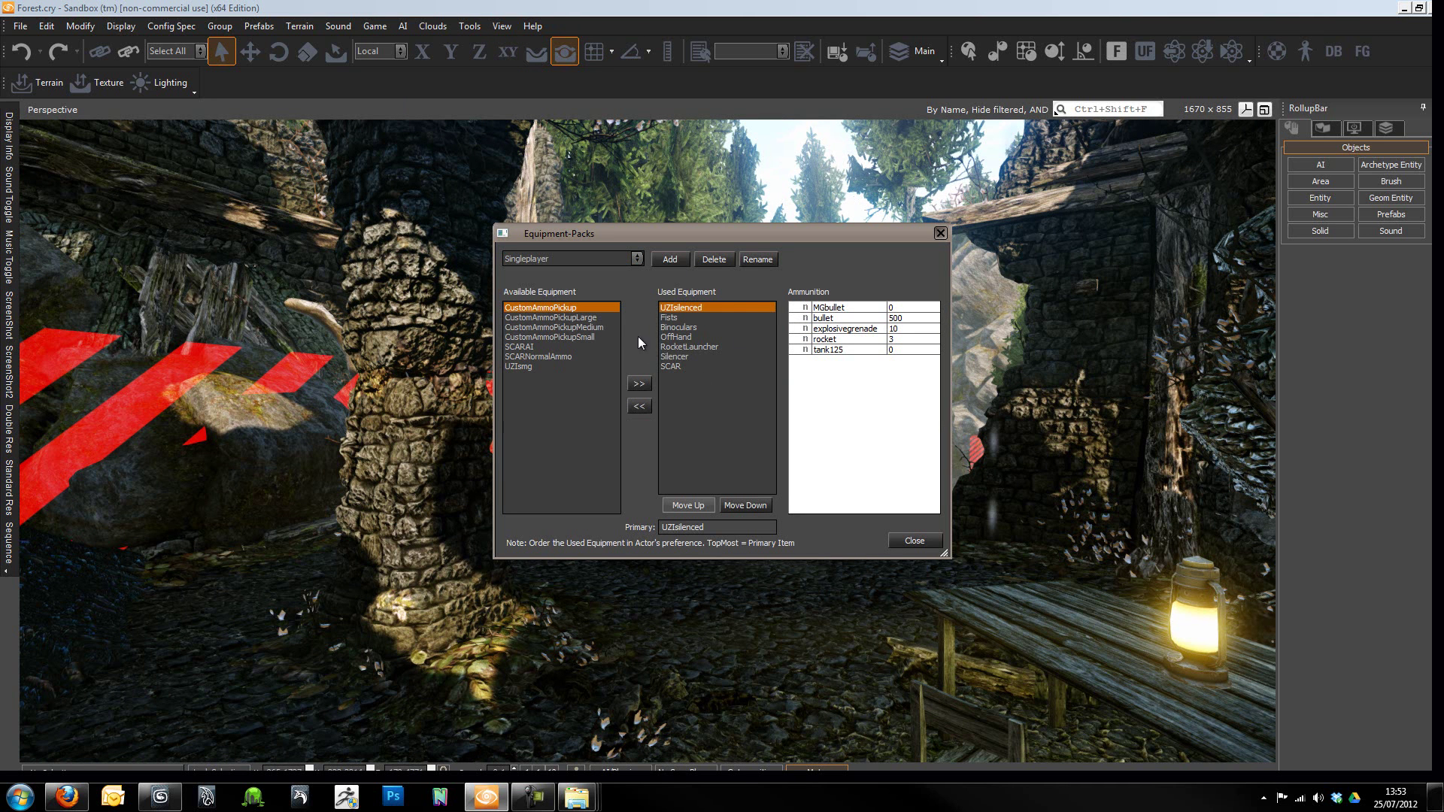
{"action": "left_click", "coordinate": [914, 542]}
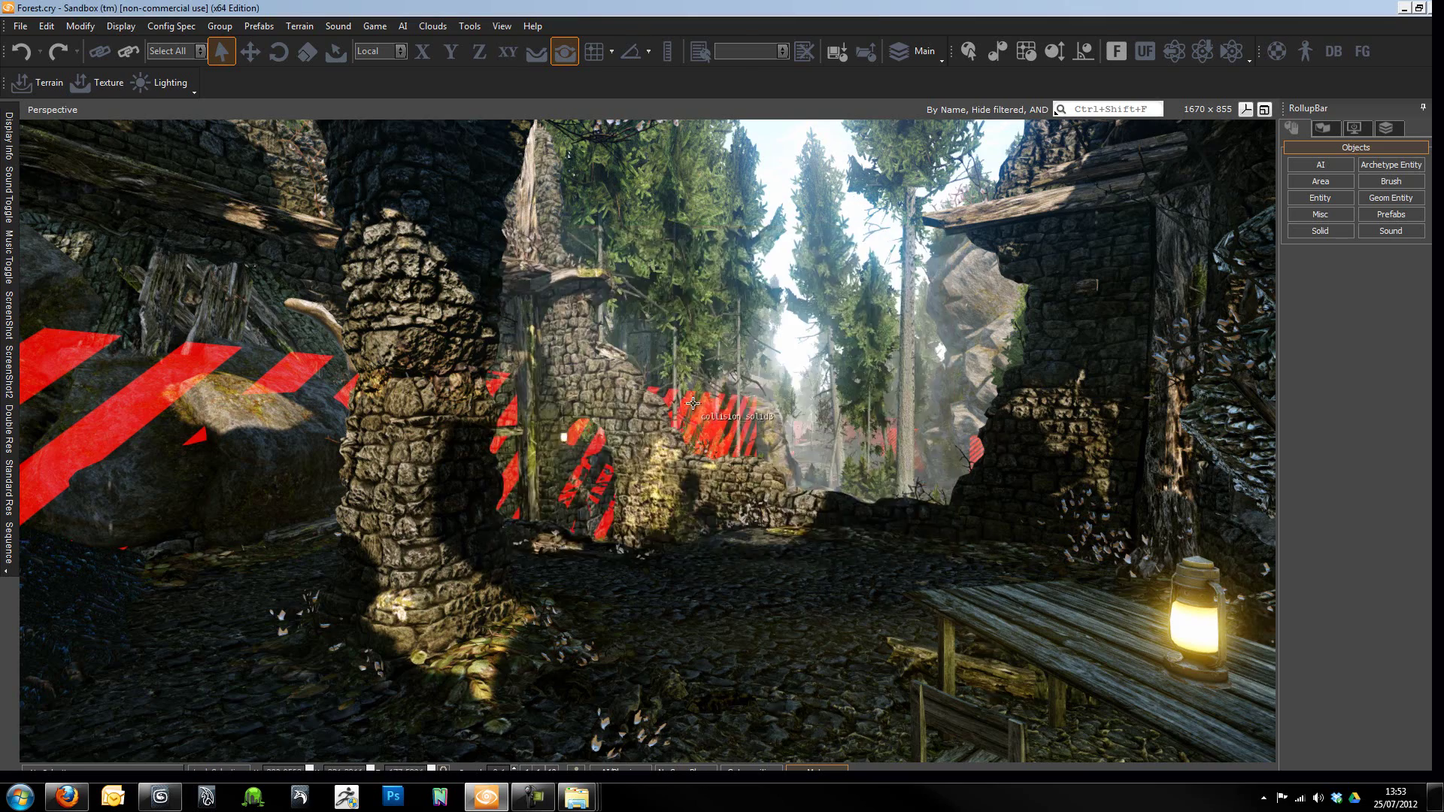
Test the silenced Uzi in game mode by walking around, reloading and firing, and return to the editor.
{"action": "key", "text": "ctrl+g"}
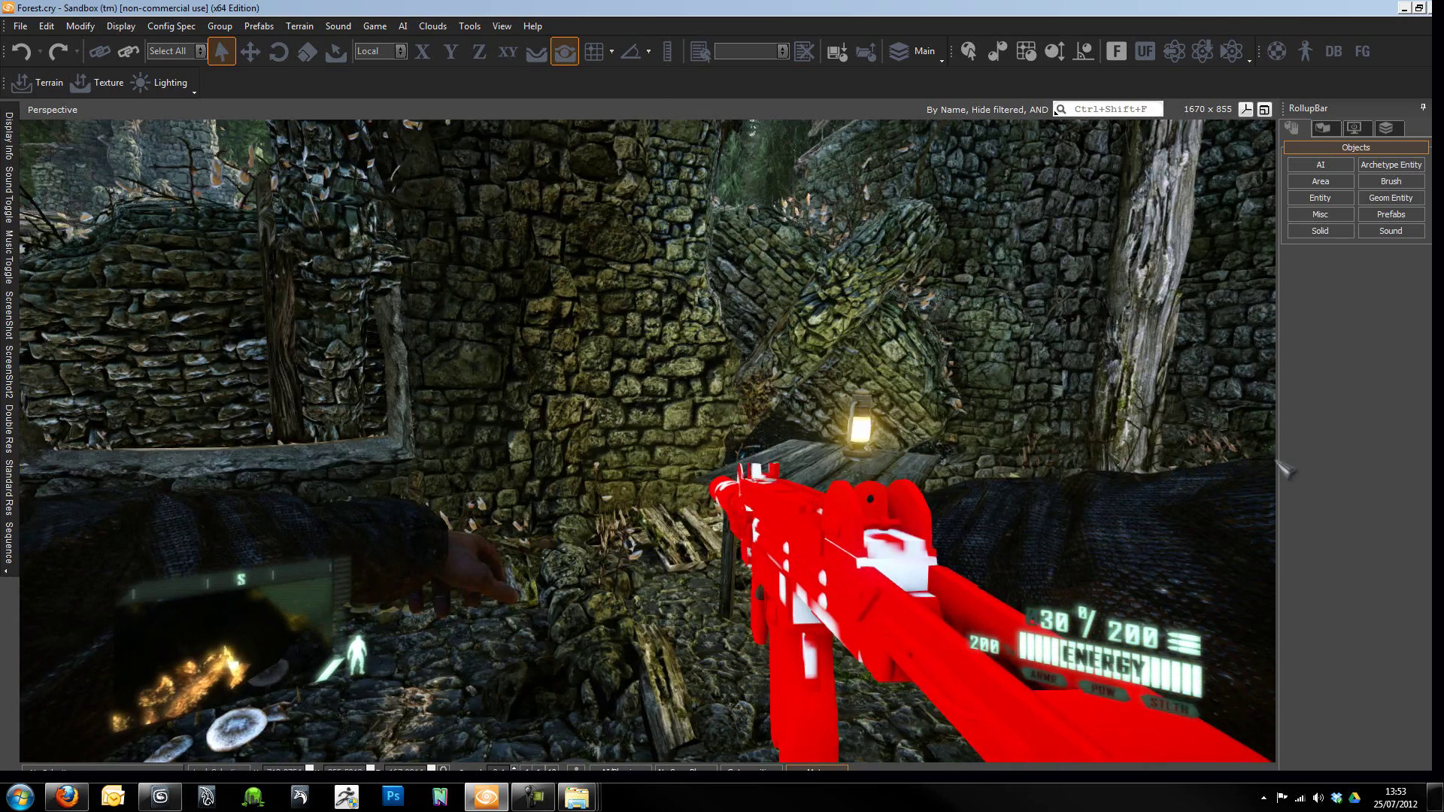
{"action": "left_click_drag", "start_coordinate": [1283, 380], "coordinate": [1194, 483]}
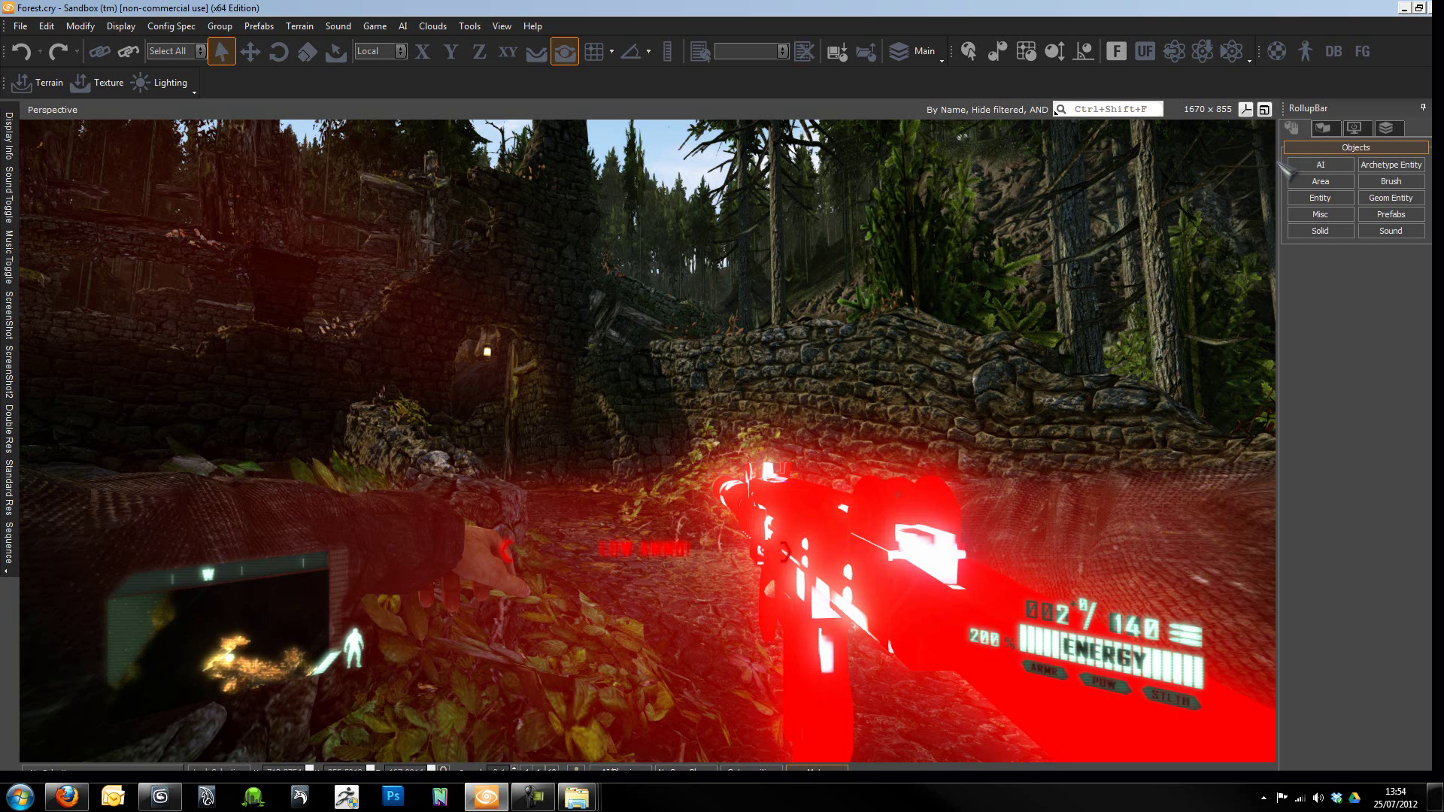
{"action": "key", "text": "w"}
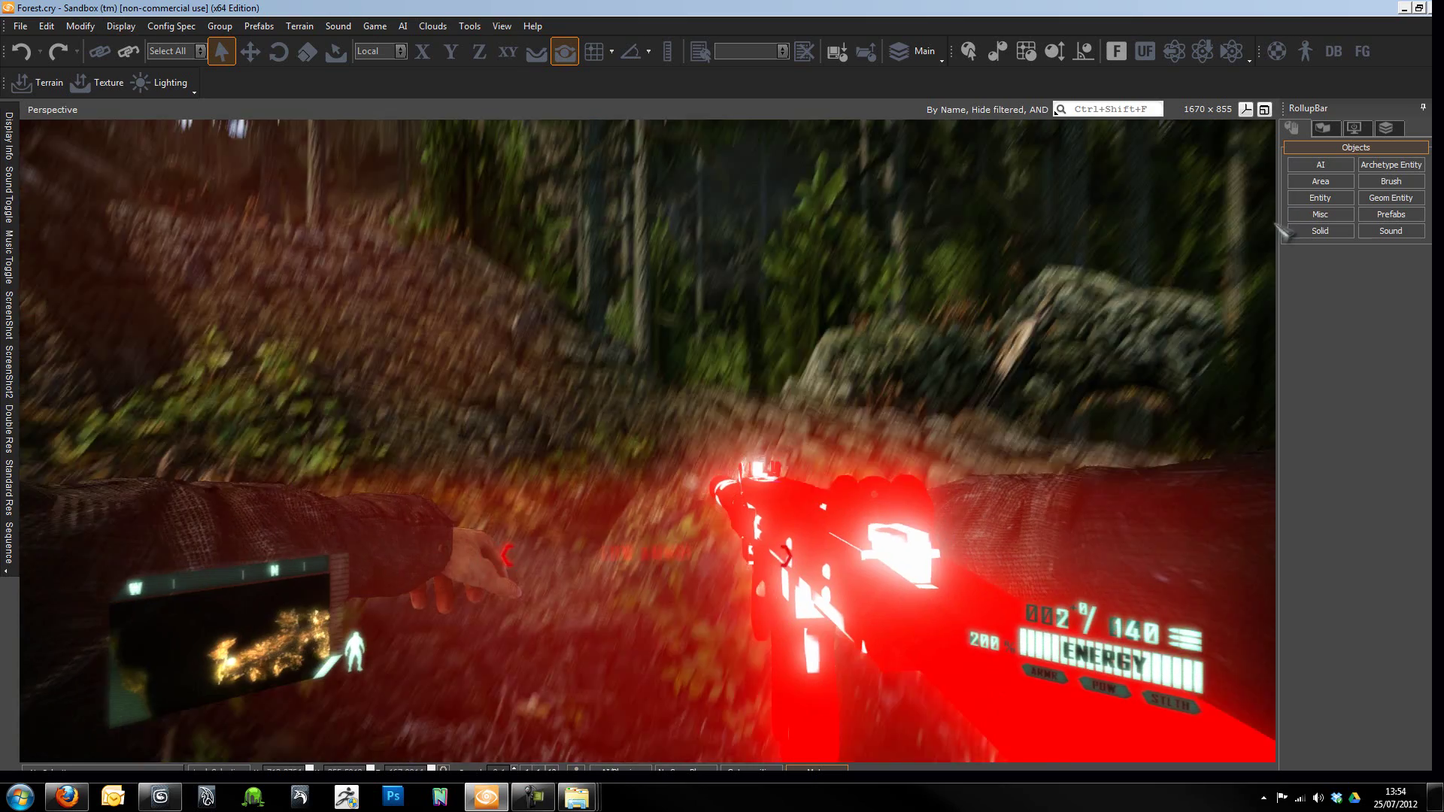
{"action": "key", "text": "w"}
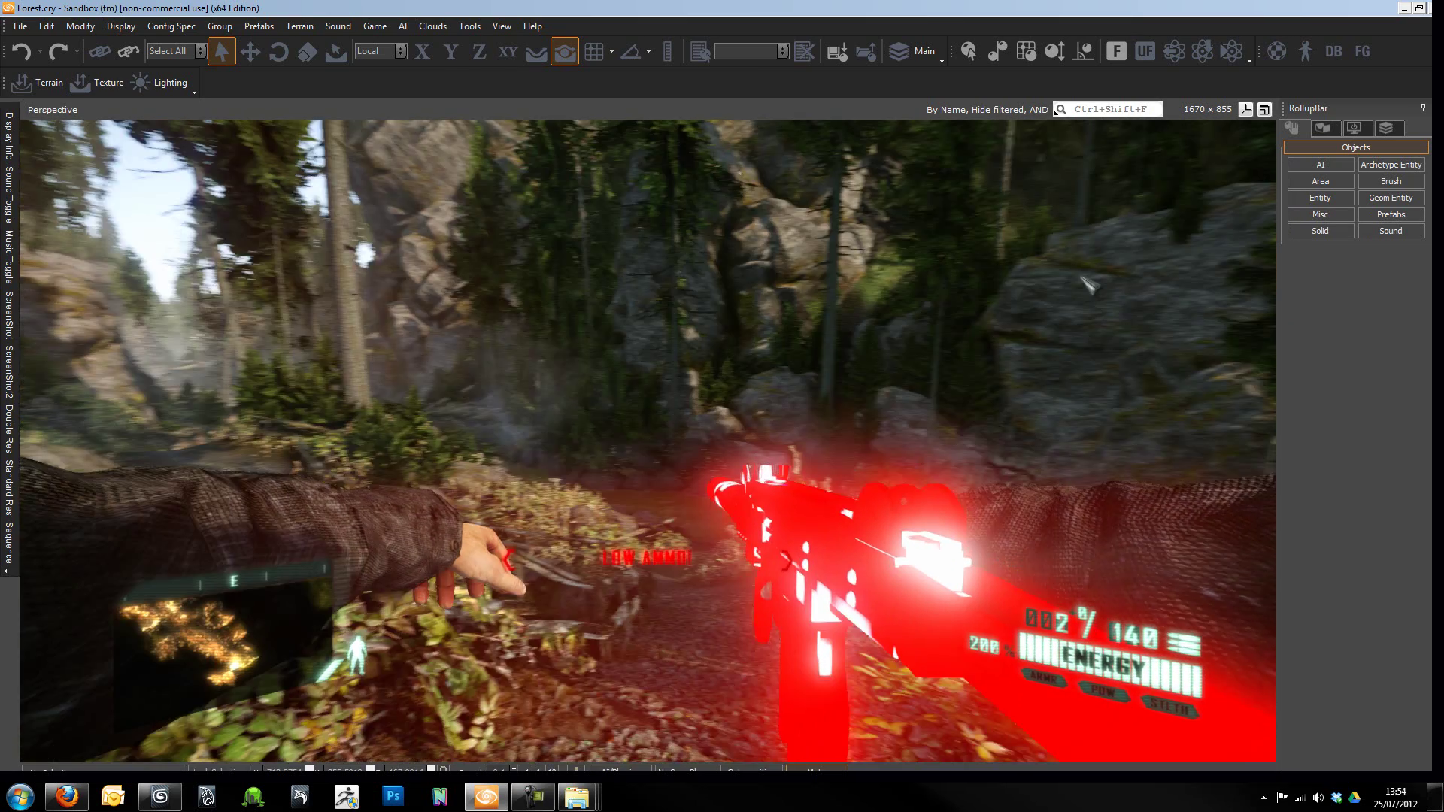
{"action": "key", "text": "w"}
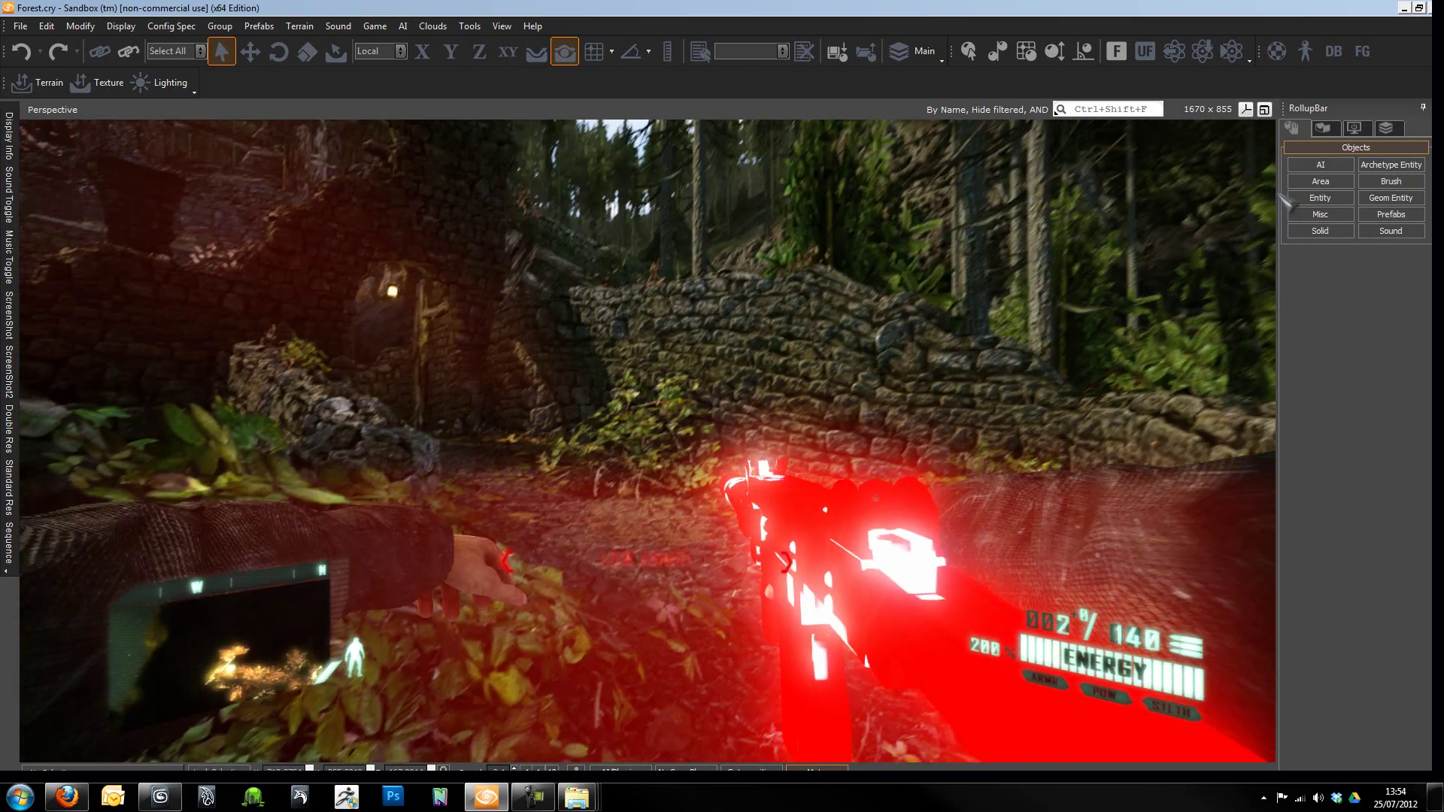
{"action": "key", "text": "r"}
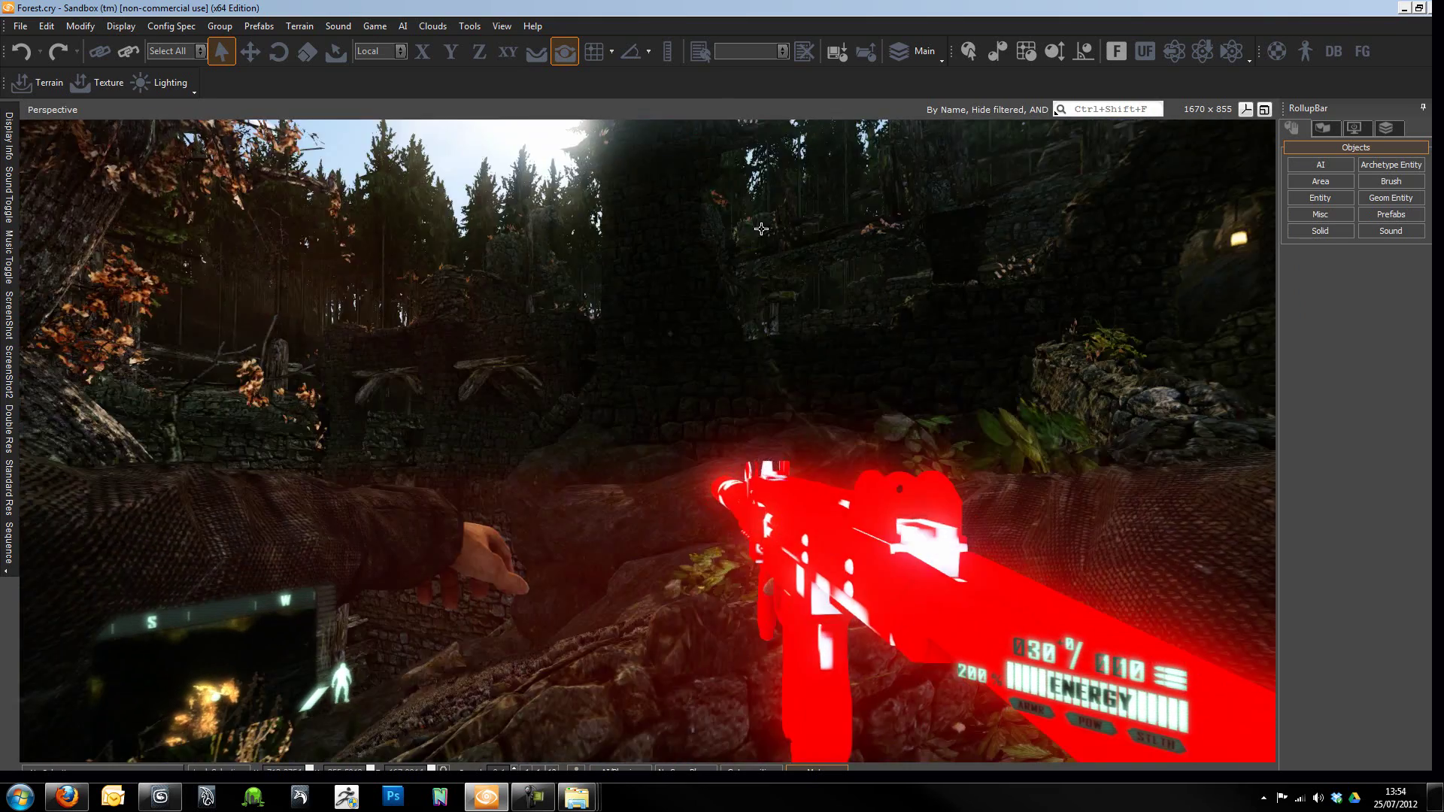
{"action": "left_click", "coordinate": [764, 119]}
{"action": "left_click", "coordinate": [764, 119]}
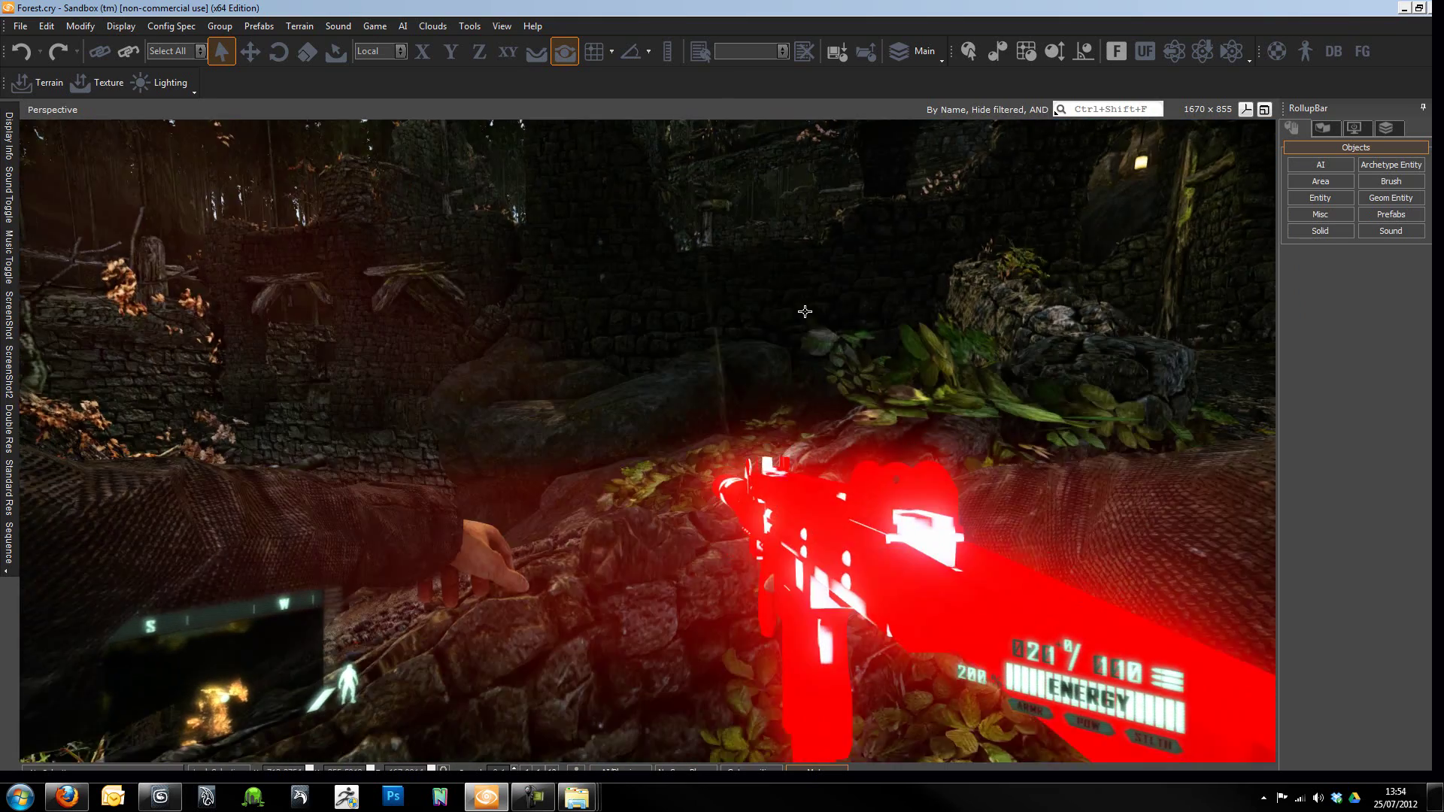
{"action": "key", "text": "Escape"}
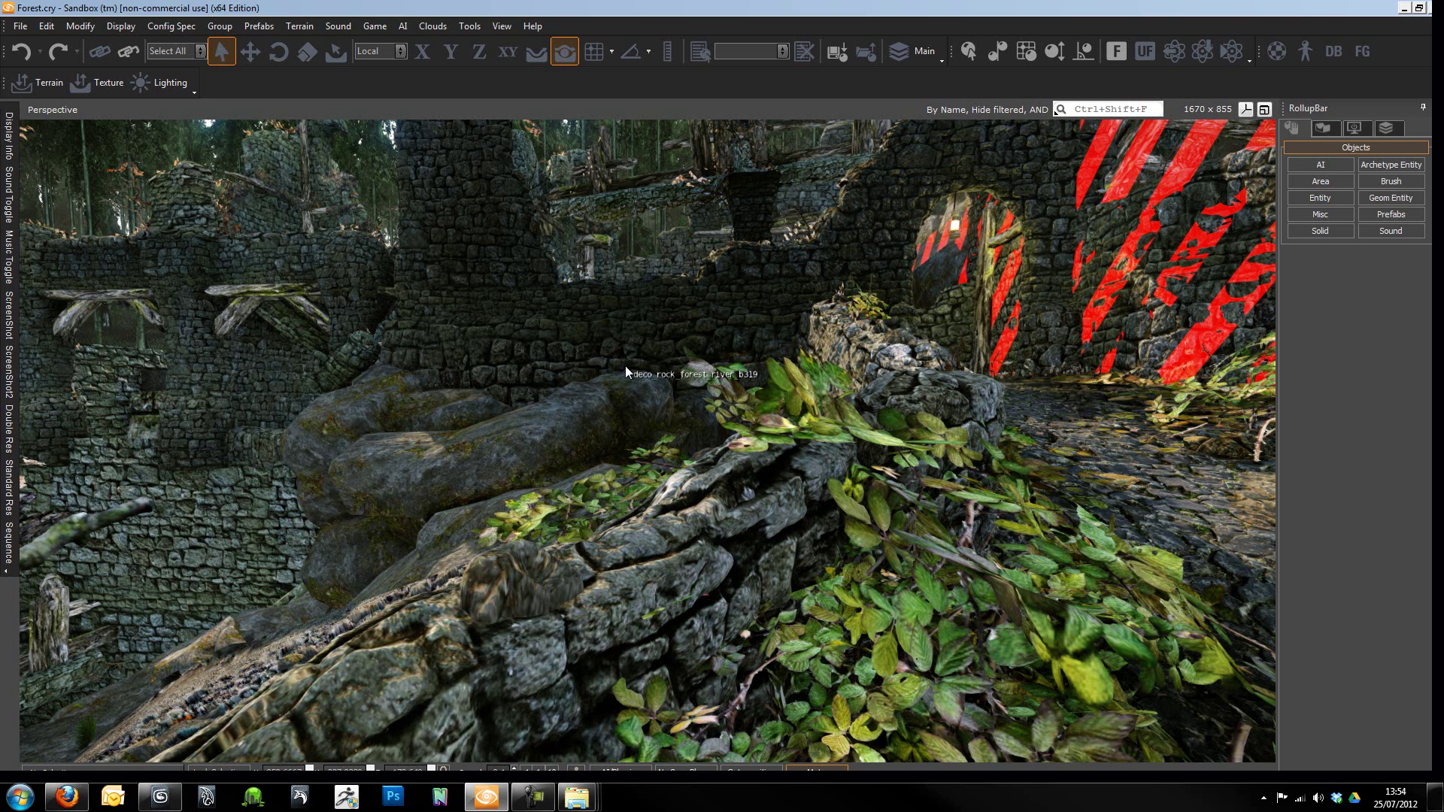
{"action": "key", "text": "alt"}
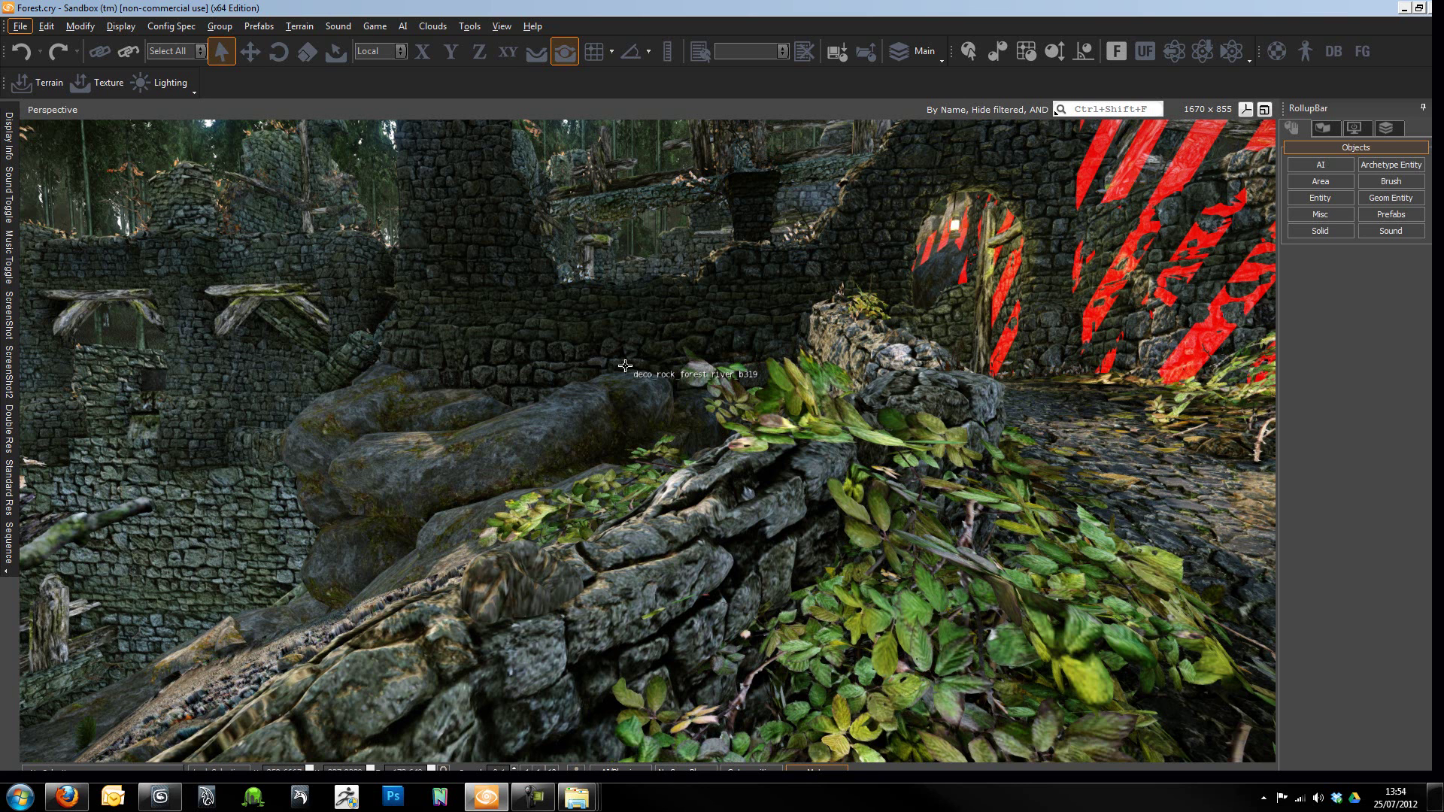